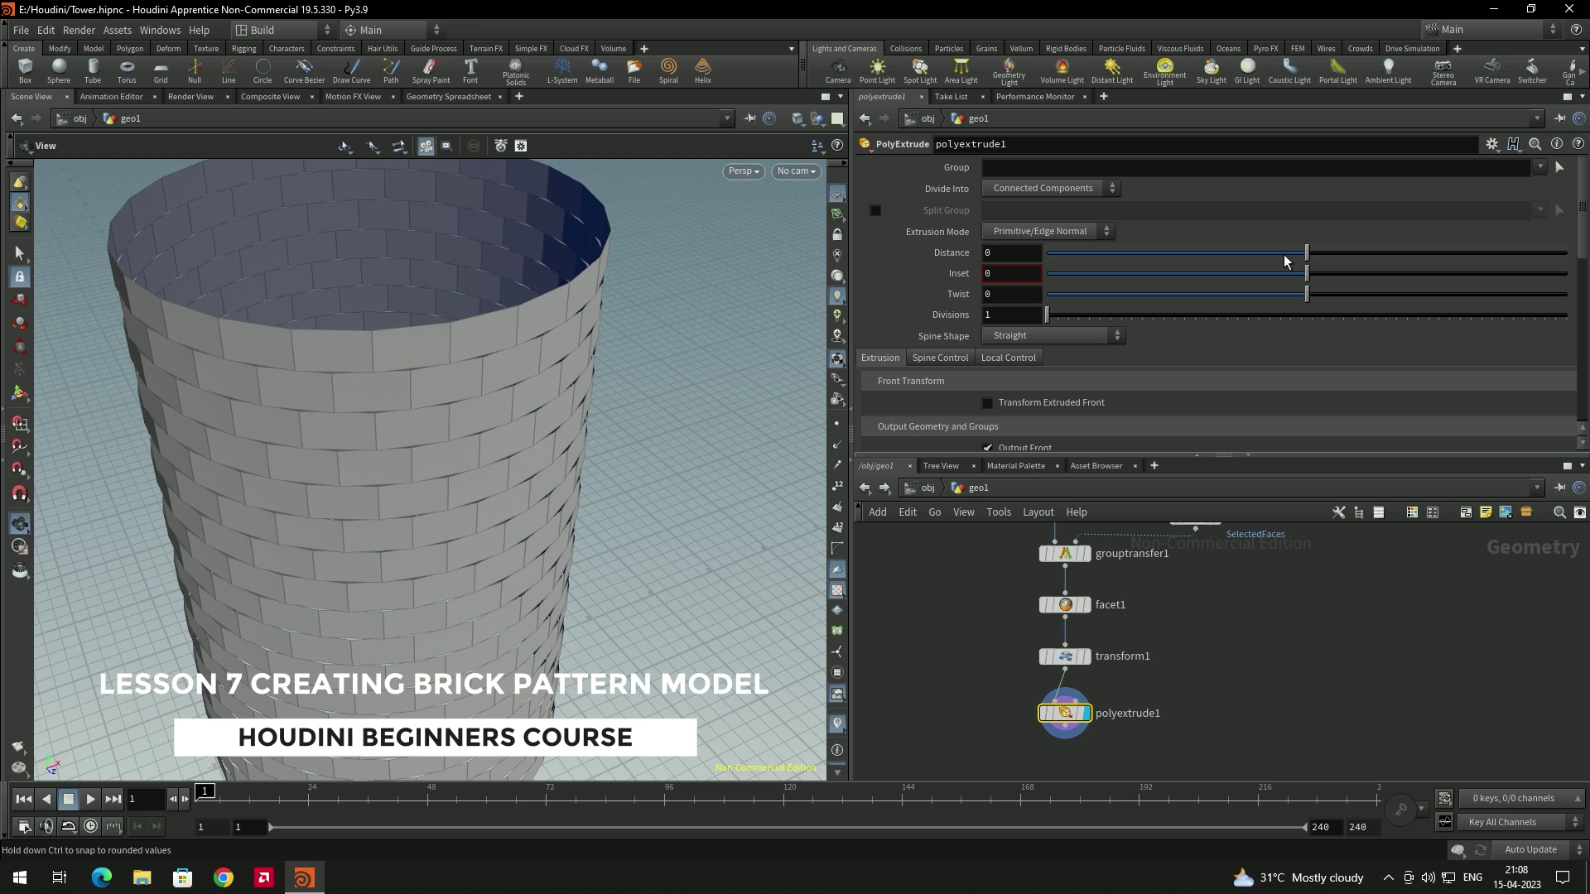
{"action": "left_click_drag", "start_coordinate": [1308, 254], "coordinate": [1331, 258]}
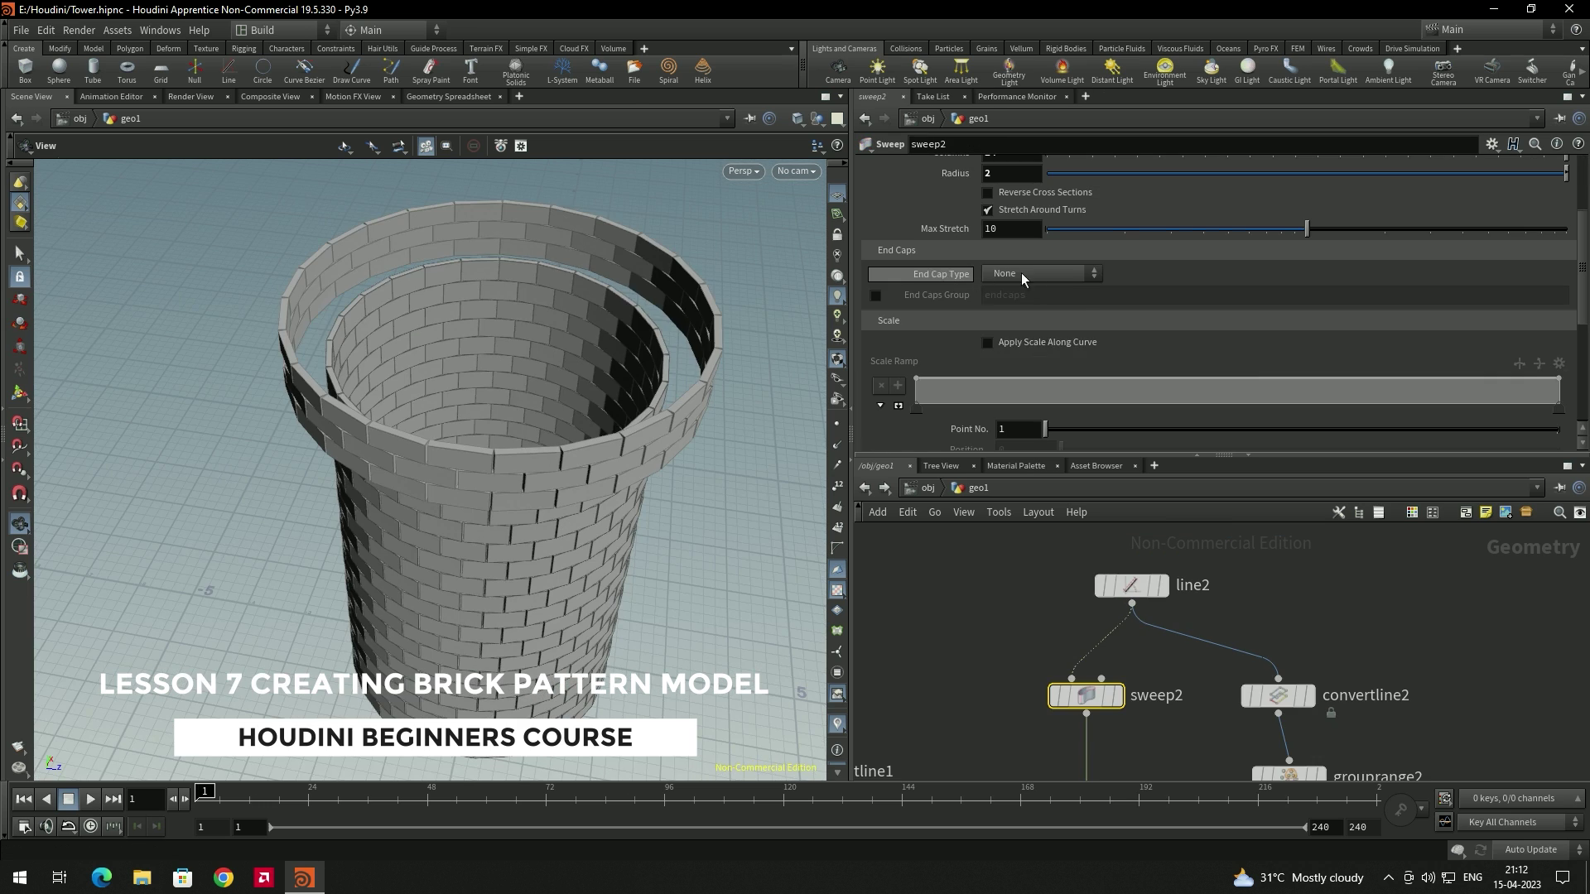
{"action": "left_click", "coordinate": [1020, 273]}
{"action": "scroll", "coordinate": [370, 382], "scroll_direction": "up", "scroll_amount": 3}
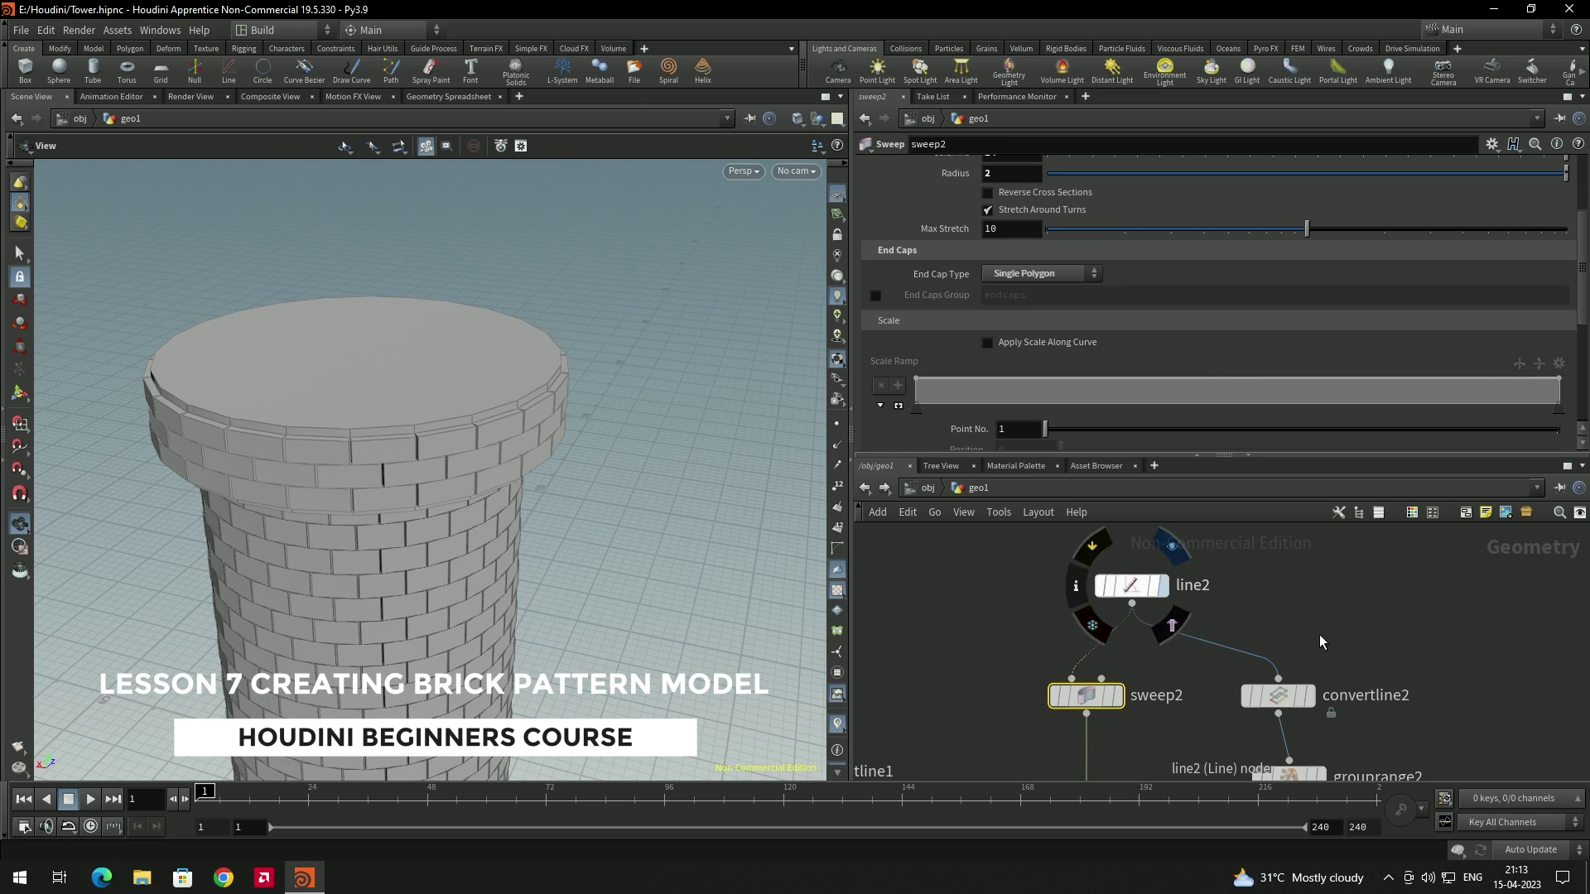
{"action": "middle_click_drag", "start_coordinate": [1189, 235], "coordinate": [1287, 241]}
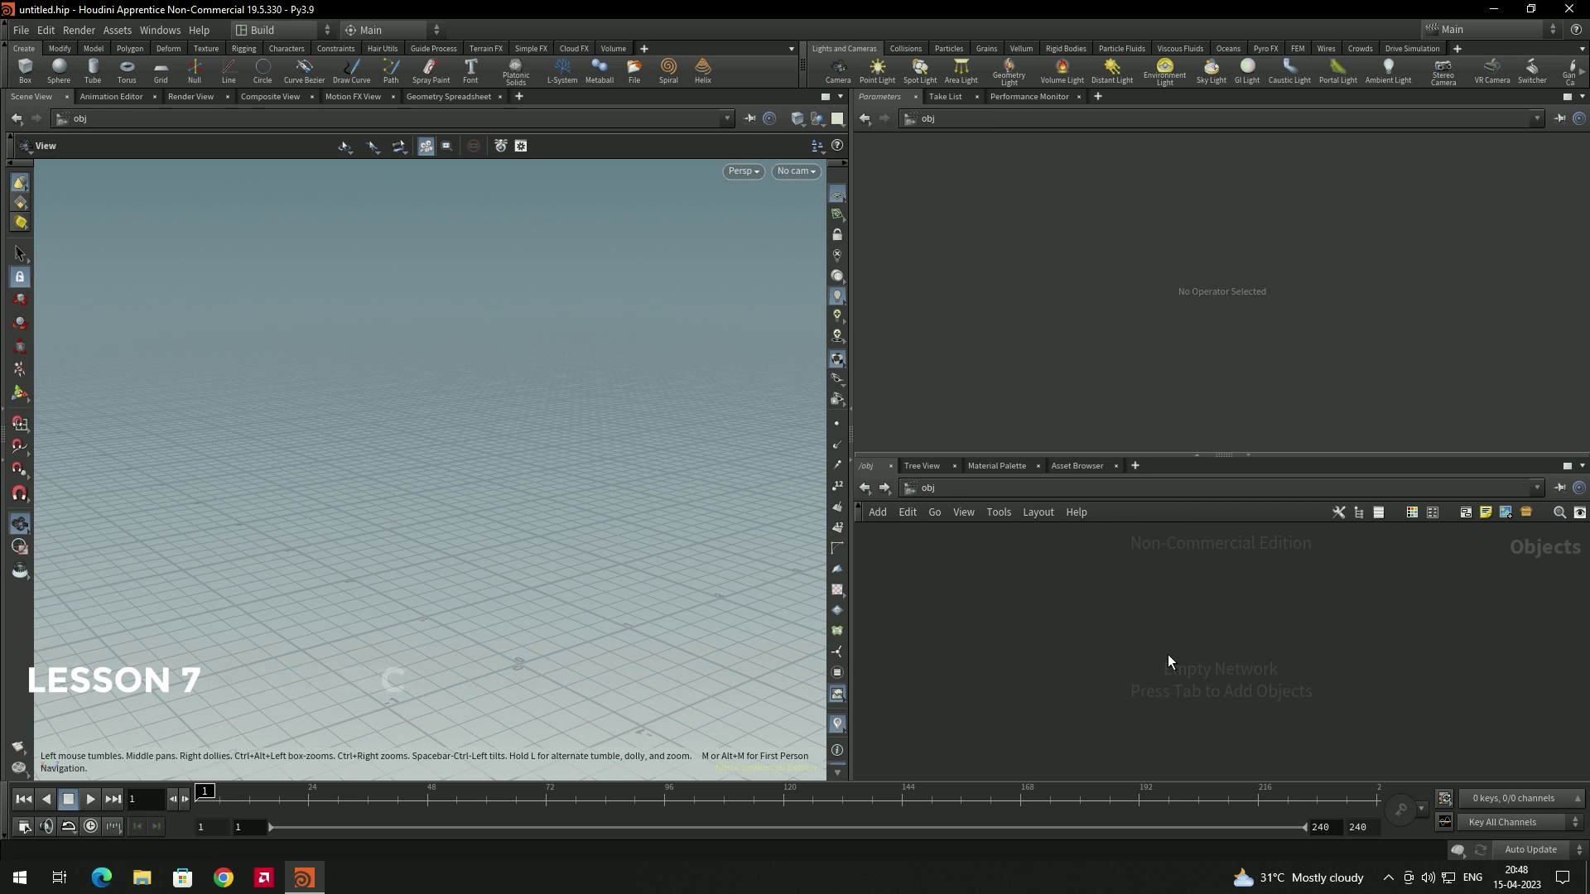
Create a Geometry object in the empty object network and go inside it.
{"action": "key", "text": "Tab"}
{"action": "type", "text": "ge"}
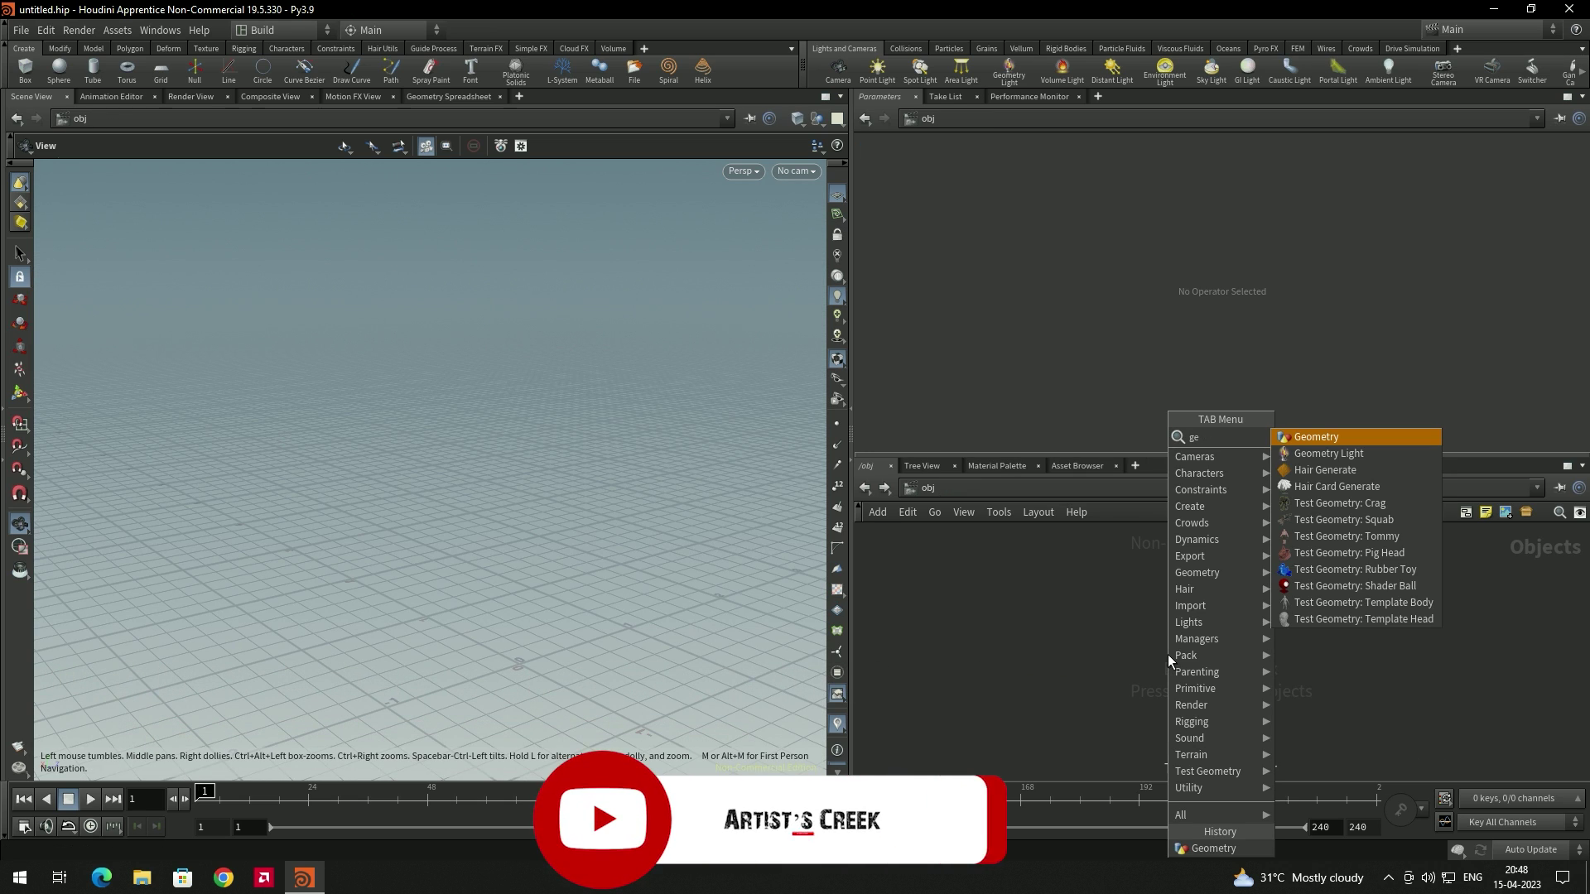
{"action": "key", "text": "Return"}
{"action": "left_click", "coordinate": [1166, 652]}
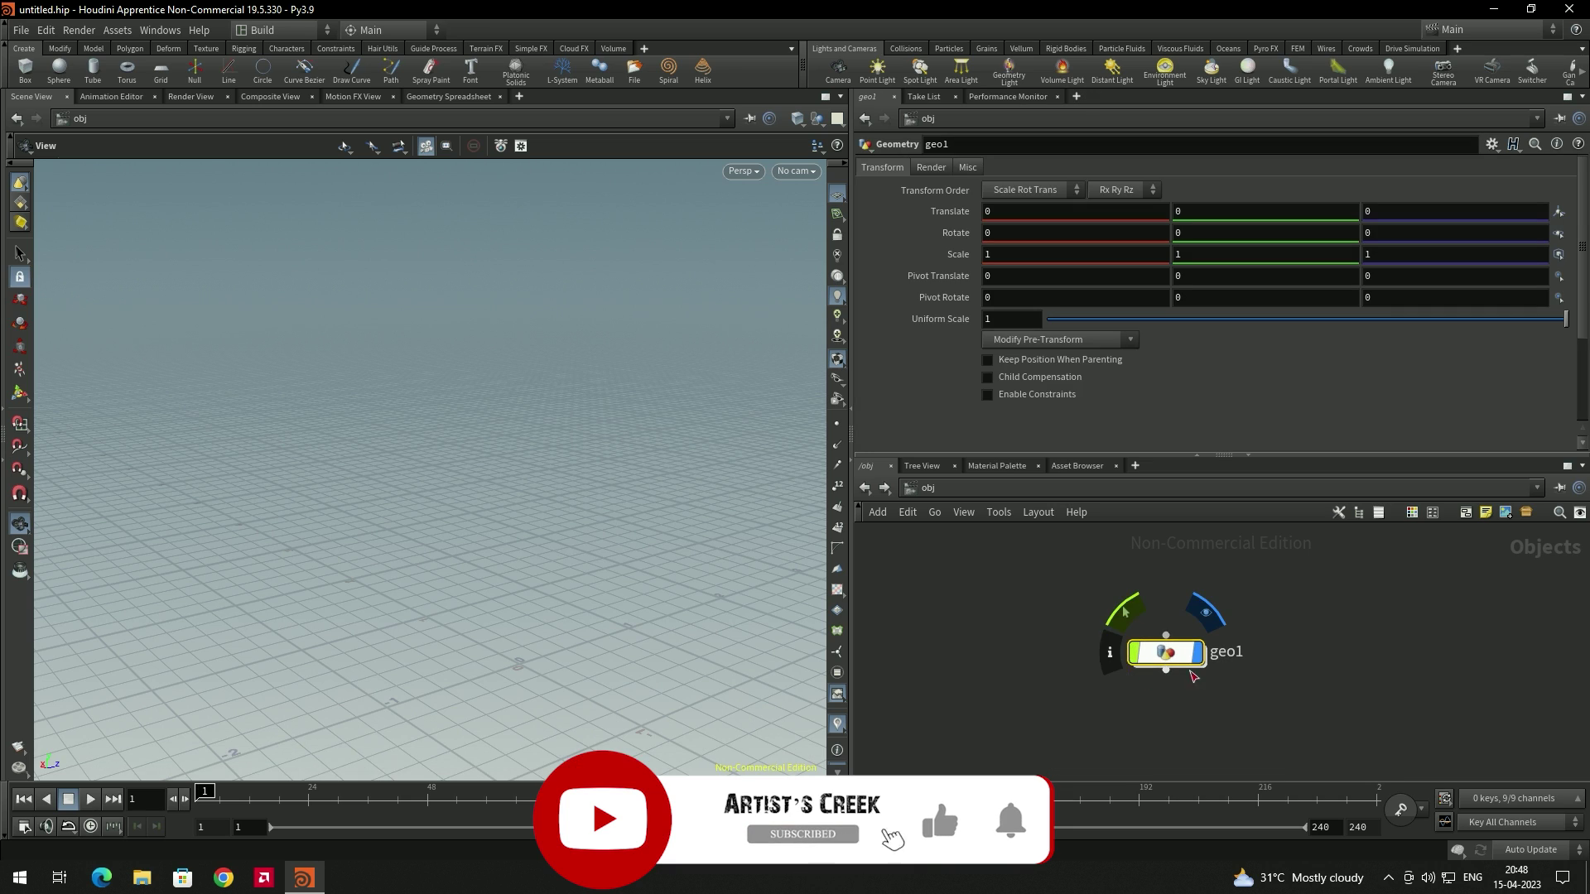
{"action": "left_click_drag", "start_coordinate": [1166, 653], "coordinate": [1114, 654]}
{"action": "double_click", "coordinate": [1118, 654]}
Add a Line node to the empty geometry network.
{"action": "key", "text": "Tab"}
{"action": "type", "text": "line"}
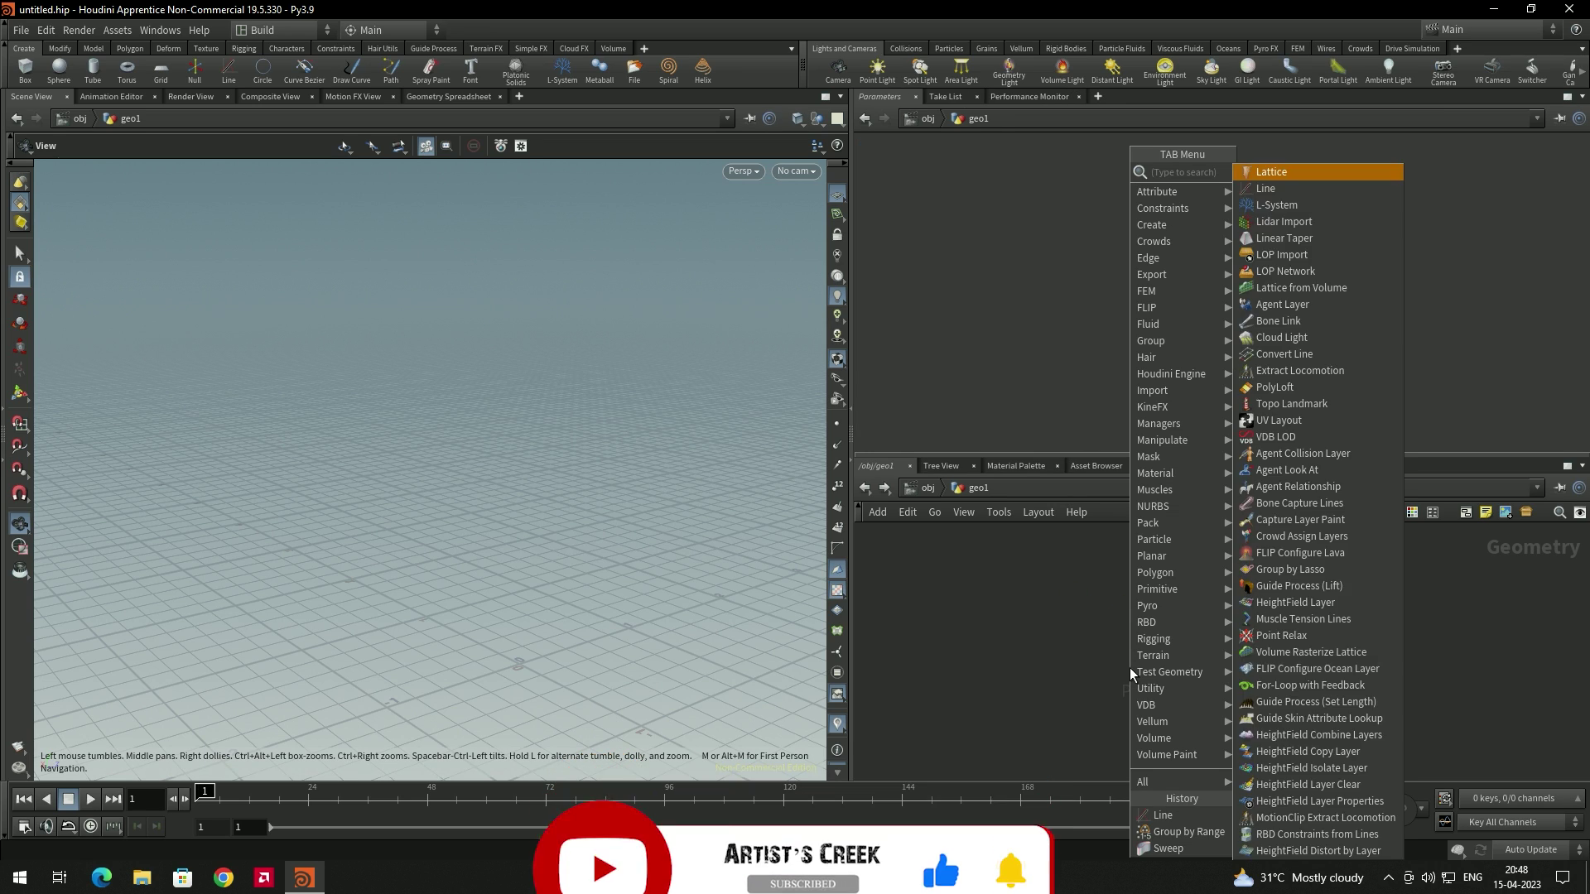
{"action": "key", "text": "Return"}
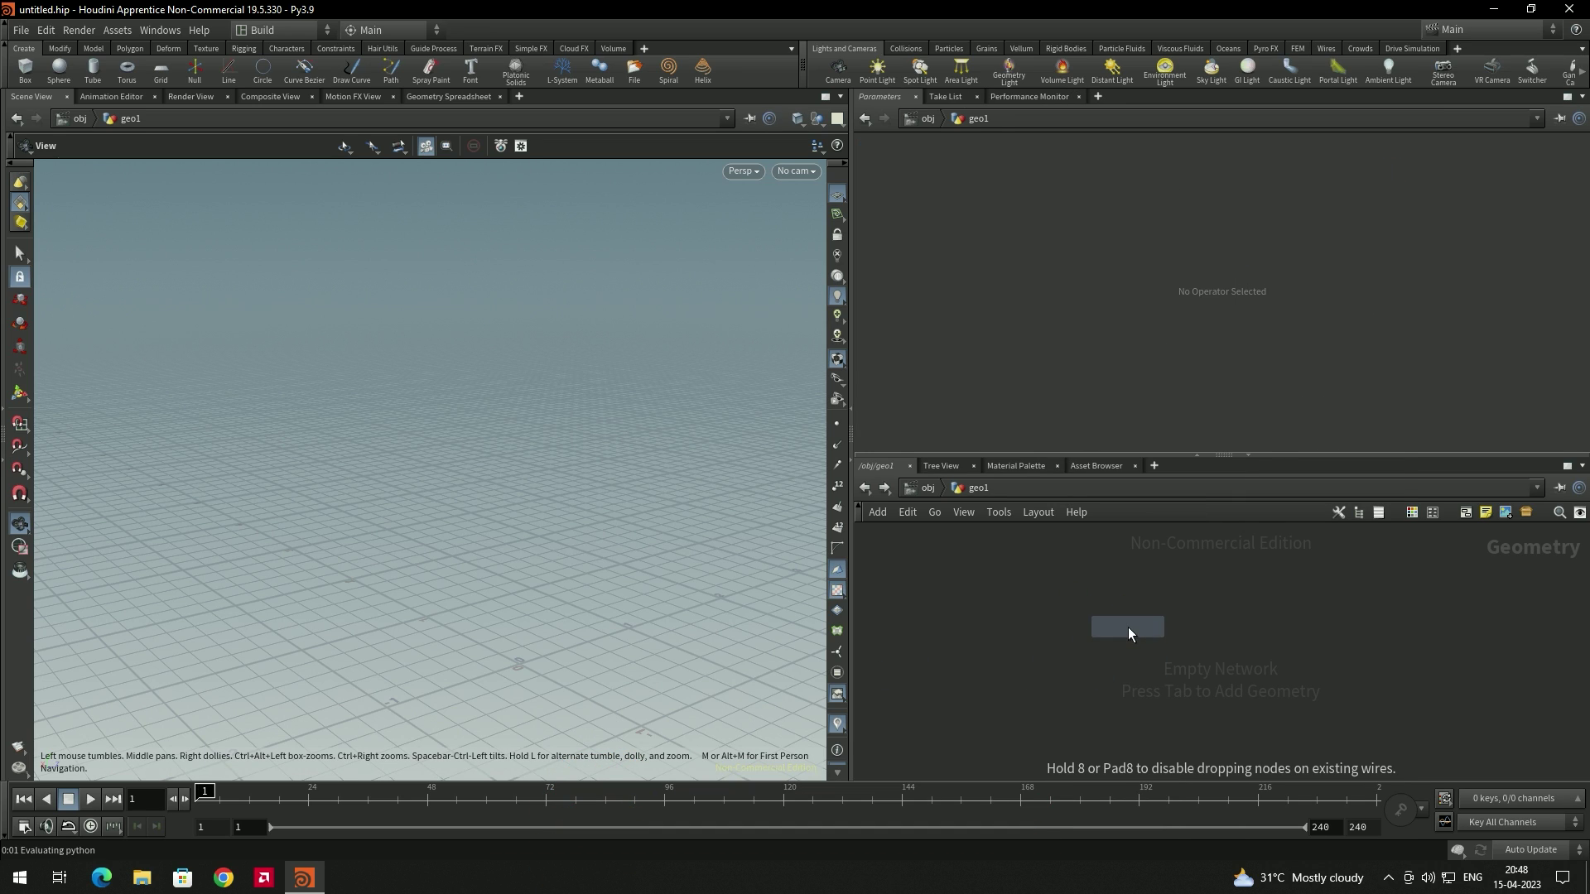
{"action": "left_click", "coordinate": [1128, 628]}
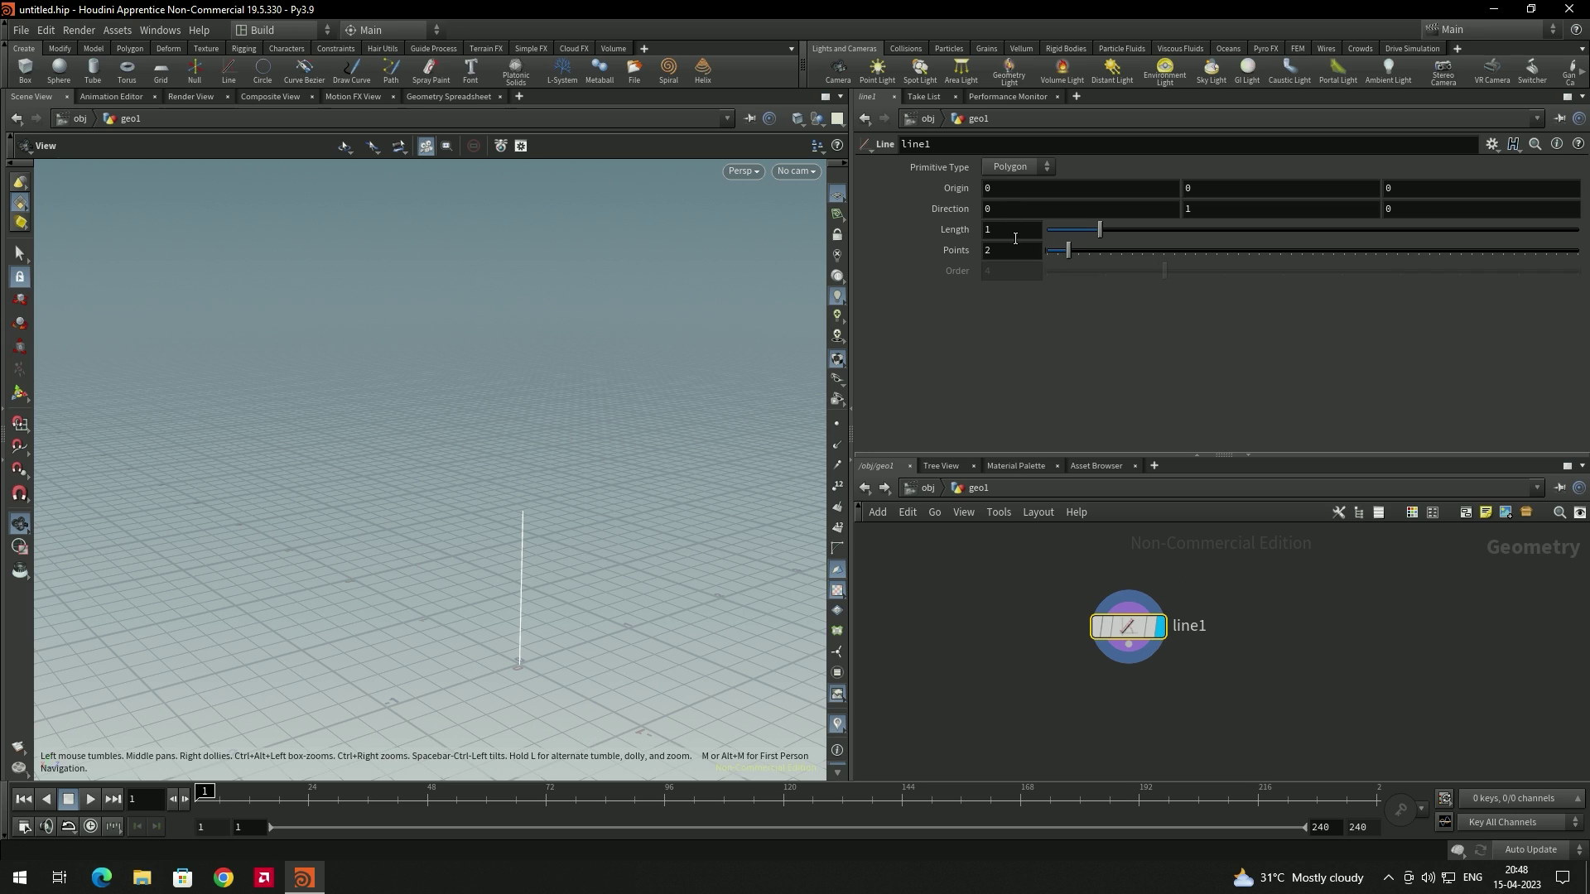
Set the line's length to 6.
{"action": "left_click", "coordinate": [985, 234]}
{"action": "type", "text": "6"}
{"action": "key", "text": "Return"}
{"action": "scroll", "coordinate": [559, 338], "scroll_direction": "down", "scroll_amount": 2}
{"action": "middle_click_drag", "start_coordinate": [586, 318], "coordinate": [541, 491]}
{"action": "scroll", "coordinate": [502, 458], "scroll_direction": "down", "scroll_amount": 2}
{"action": "middle_click_drag", "start_coordinate": [572, 435], "coordinate": [619, 527]}
{"action": "scroll", "coordinate": [560, 450], "scroll_direction": "down", "scroll_amount": 4}
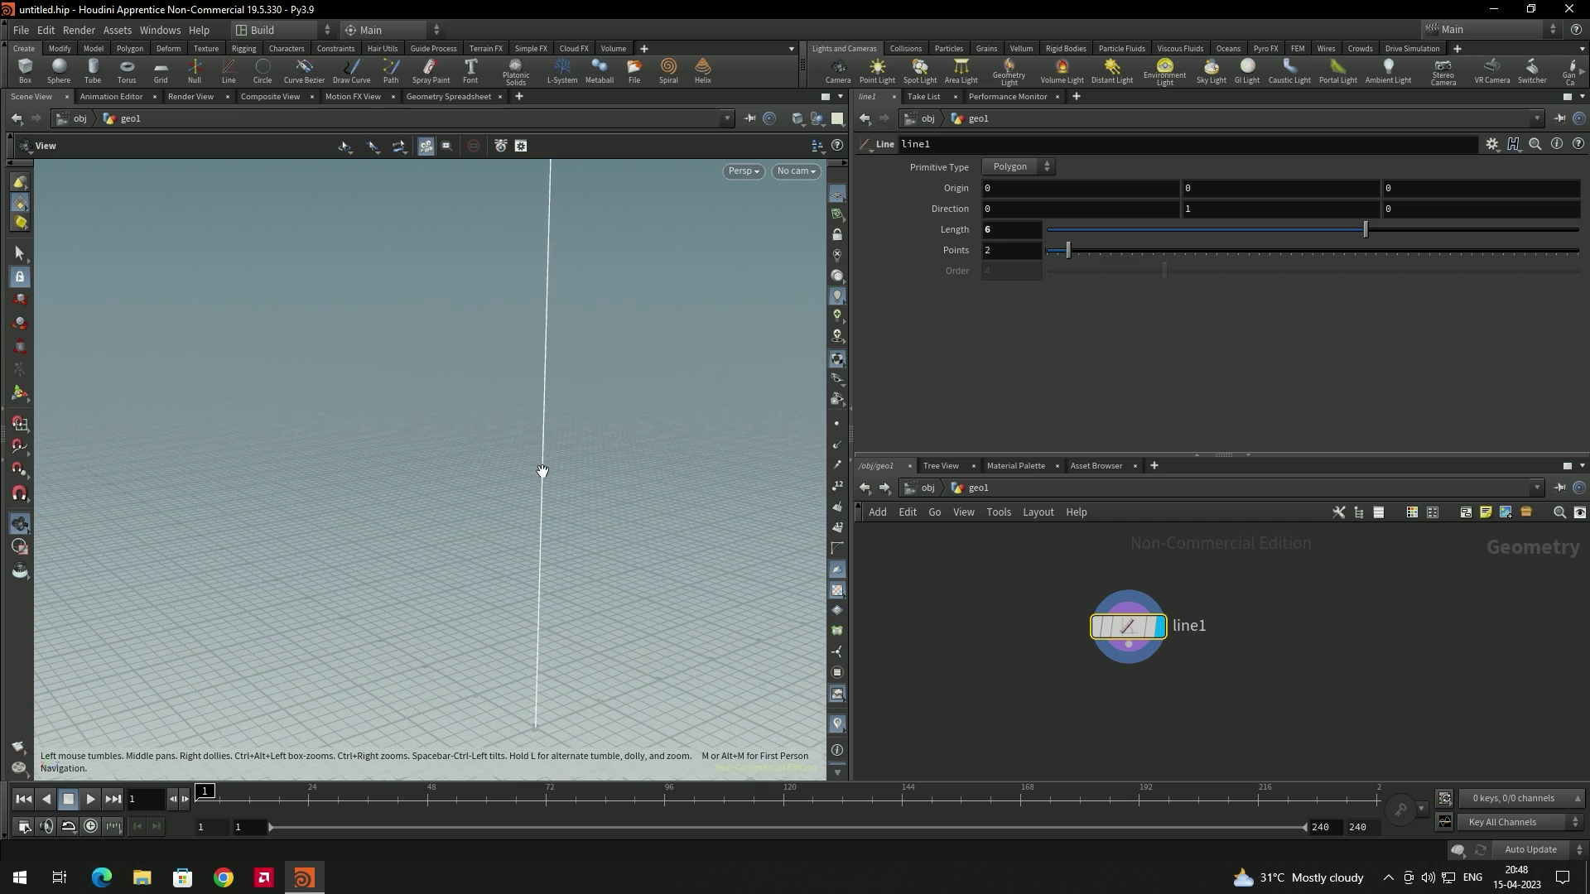
{"action": "middle_click_drag", "start_coordinate": [563, 430], "coordinate": [530, 459]}
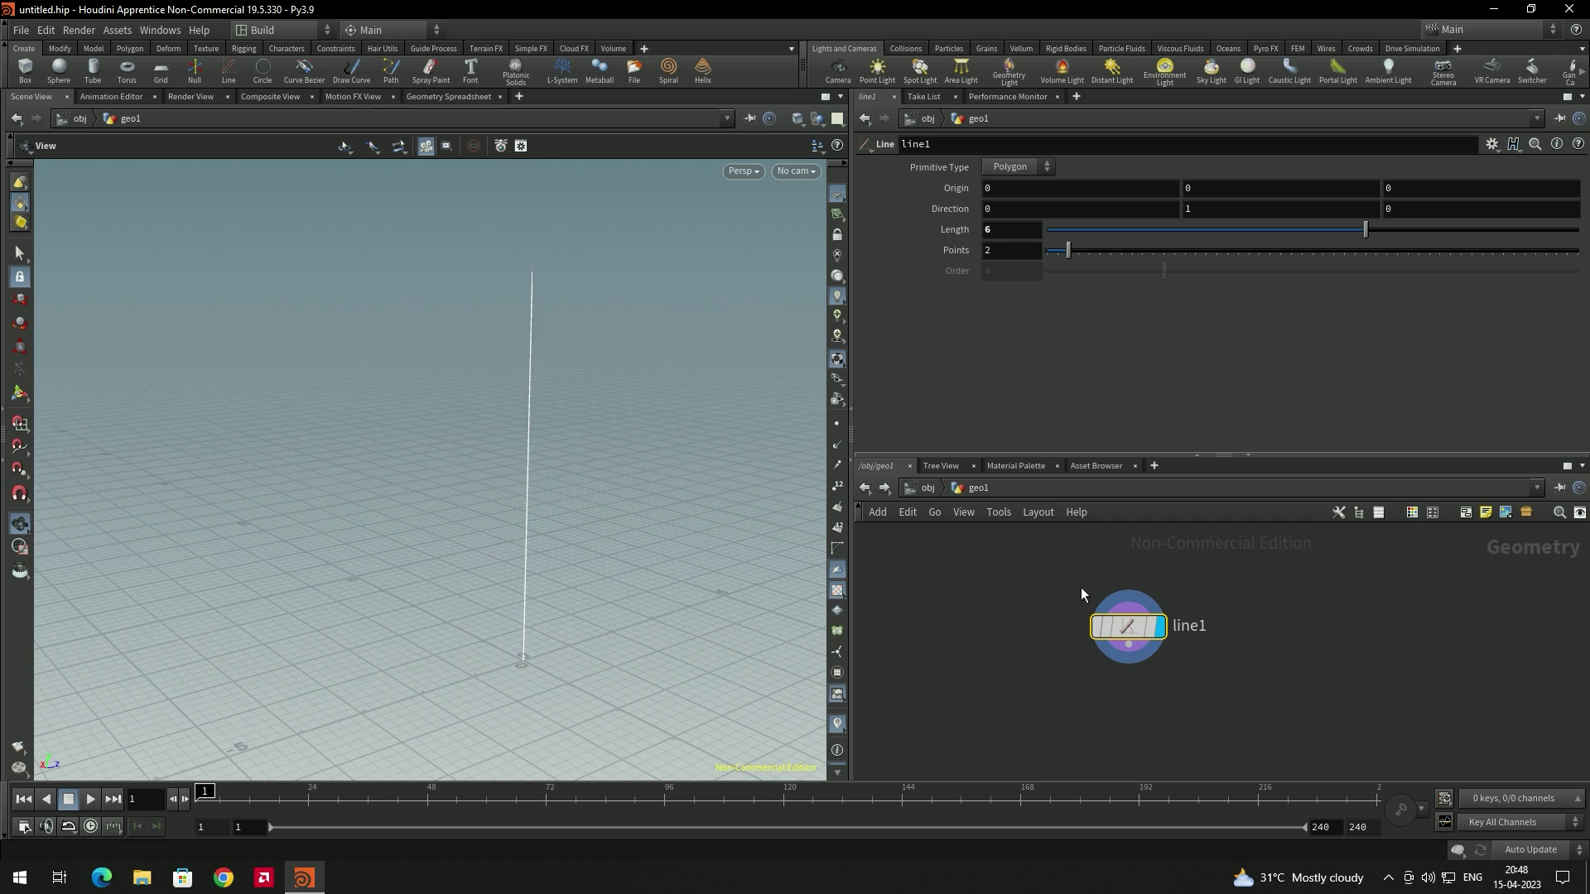
Add a Sweep node below the line, connect the line to its Backbone Curves input and display the sweep.
{"action": "key", "text": "Tab"}
{"action": "type", "text": "sw"}
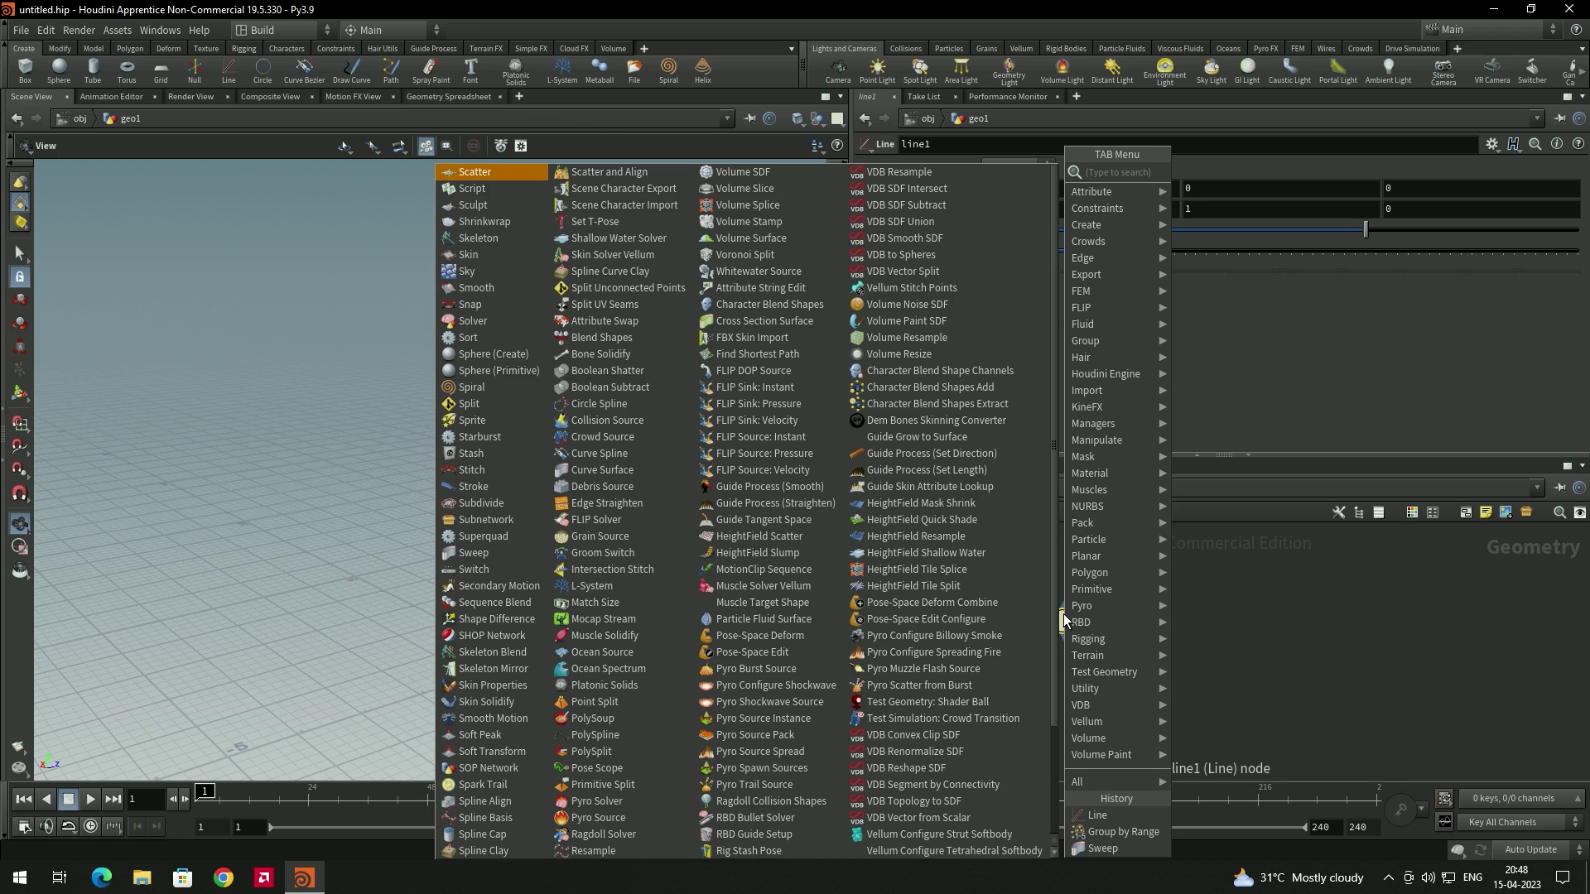
{"action": "key", "text": "Return"}
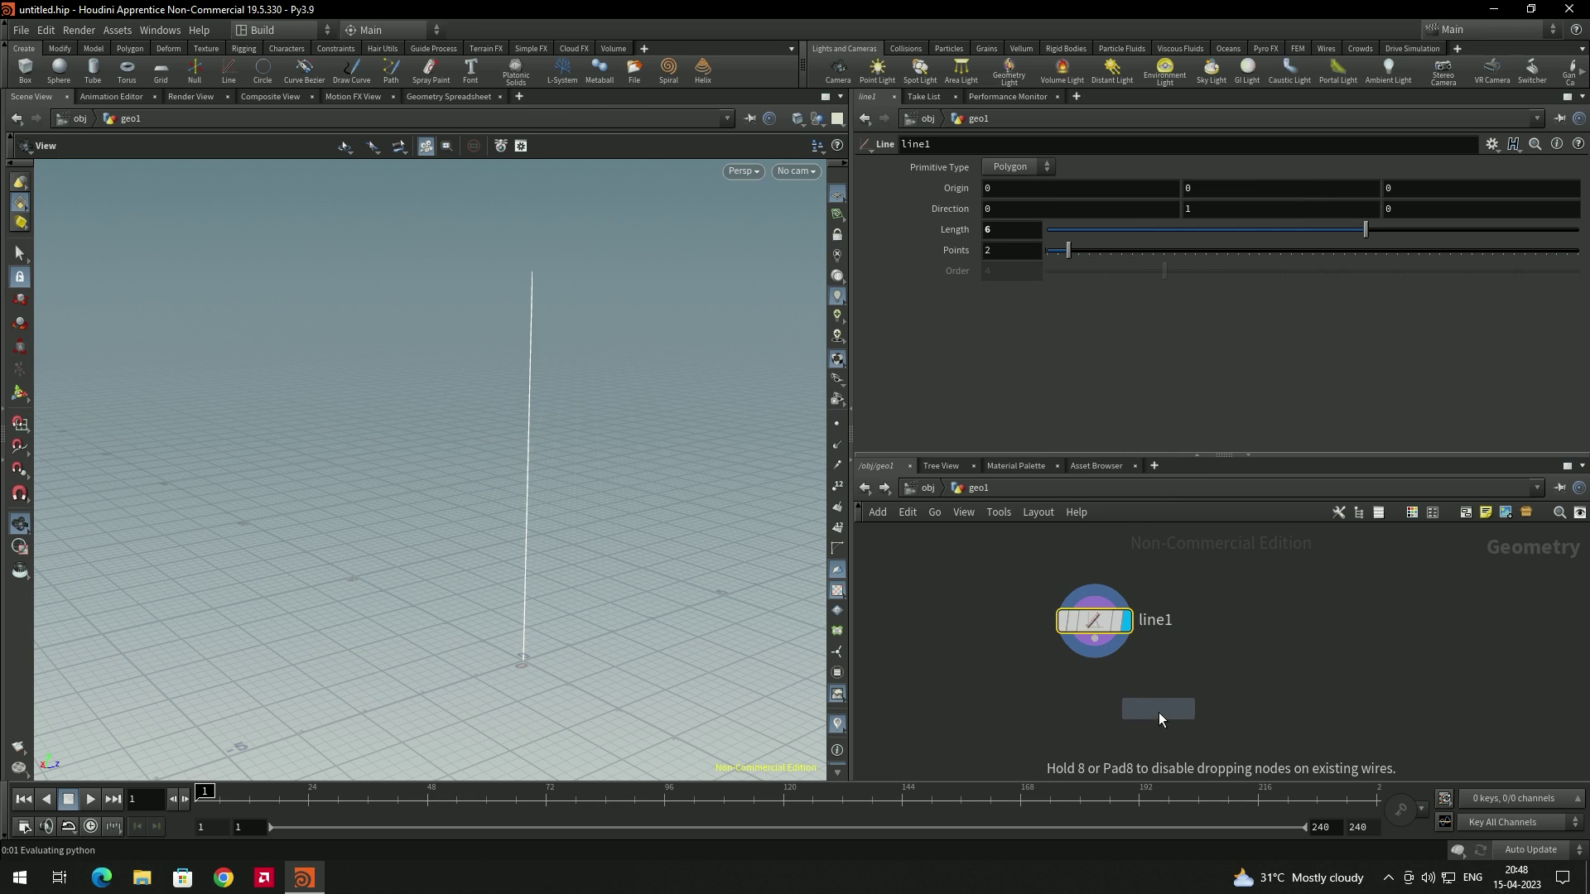
{"action": "left_click", "coordinate": [1065, 741]}
{"action": "left_click_drag", "start_coordinate": [1094, 640], "coordinate": [1014, 721]}
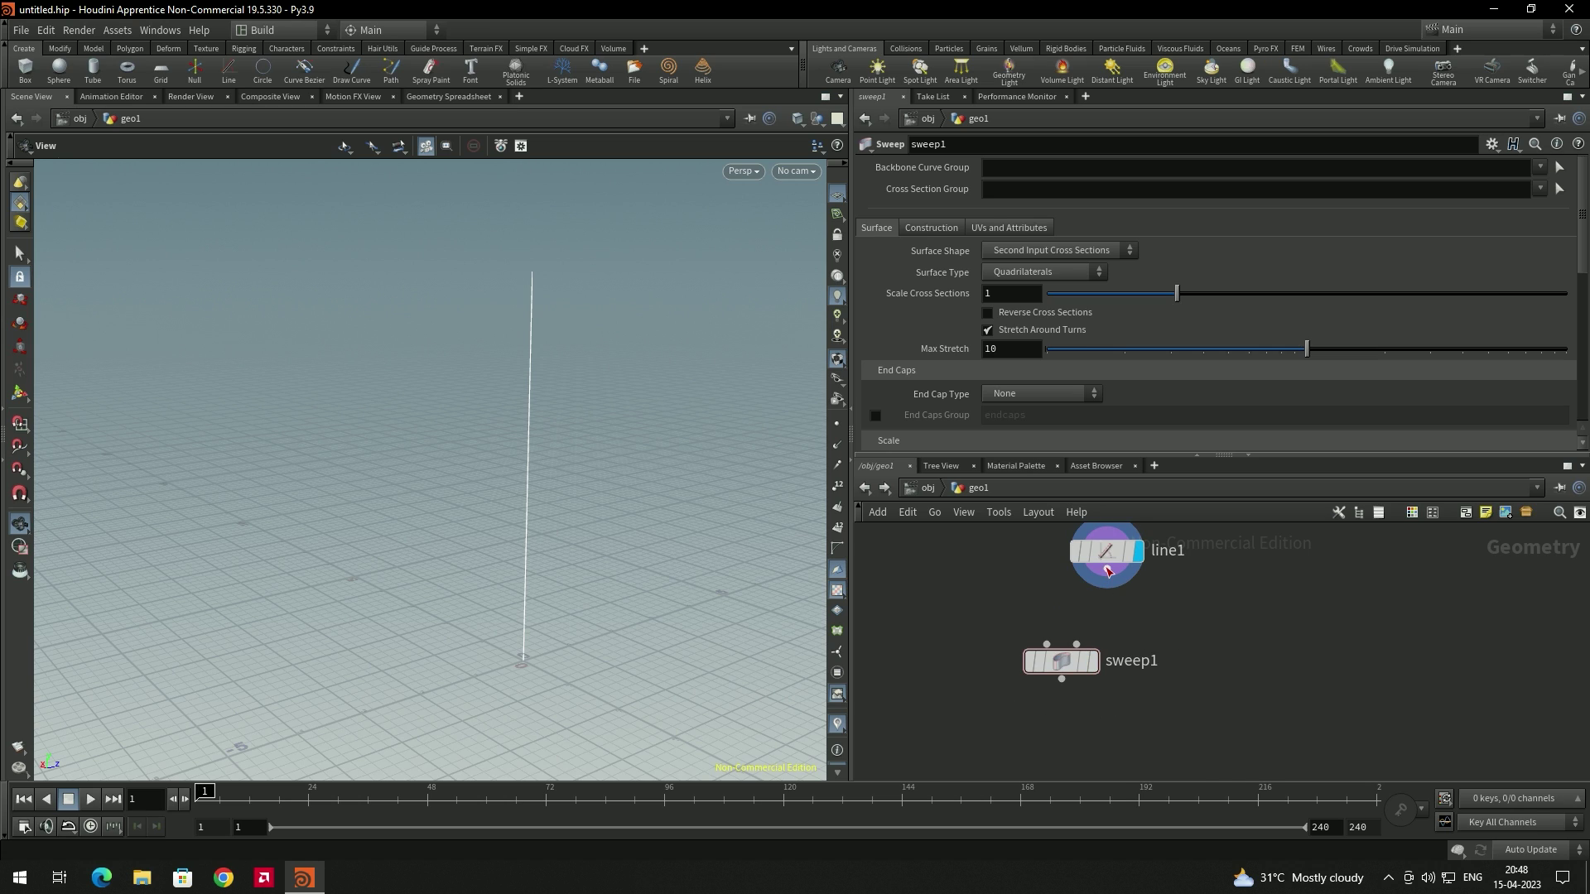
{"action": "left_click_drag", "start_coordinate": [1108, 569], "coordinate": [1048, 643]}
{"action": "left_click", "coordinate": [1086, 661]}
{"action": "left_click", "coordinate": [1093, 661]}
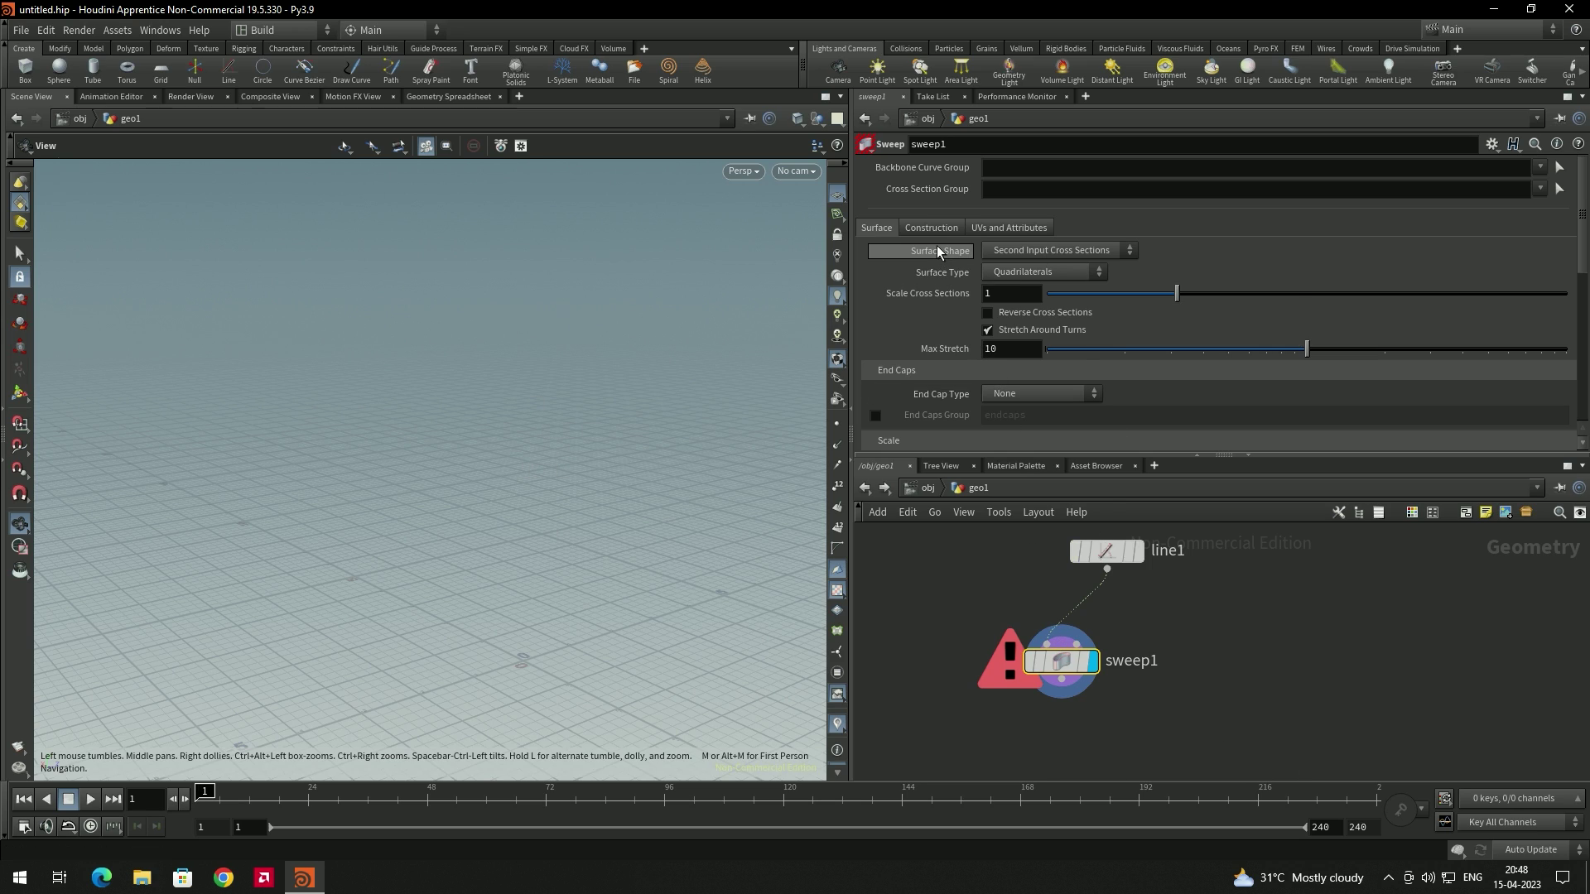
Set the sweep's surface shape to Round Tube and widen its radius to 1.
{"action": "left_click", "coordinate": [1034, 254]}
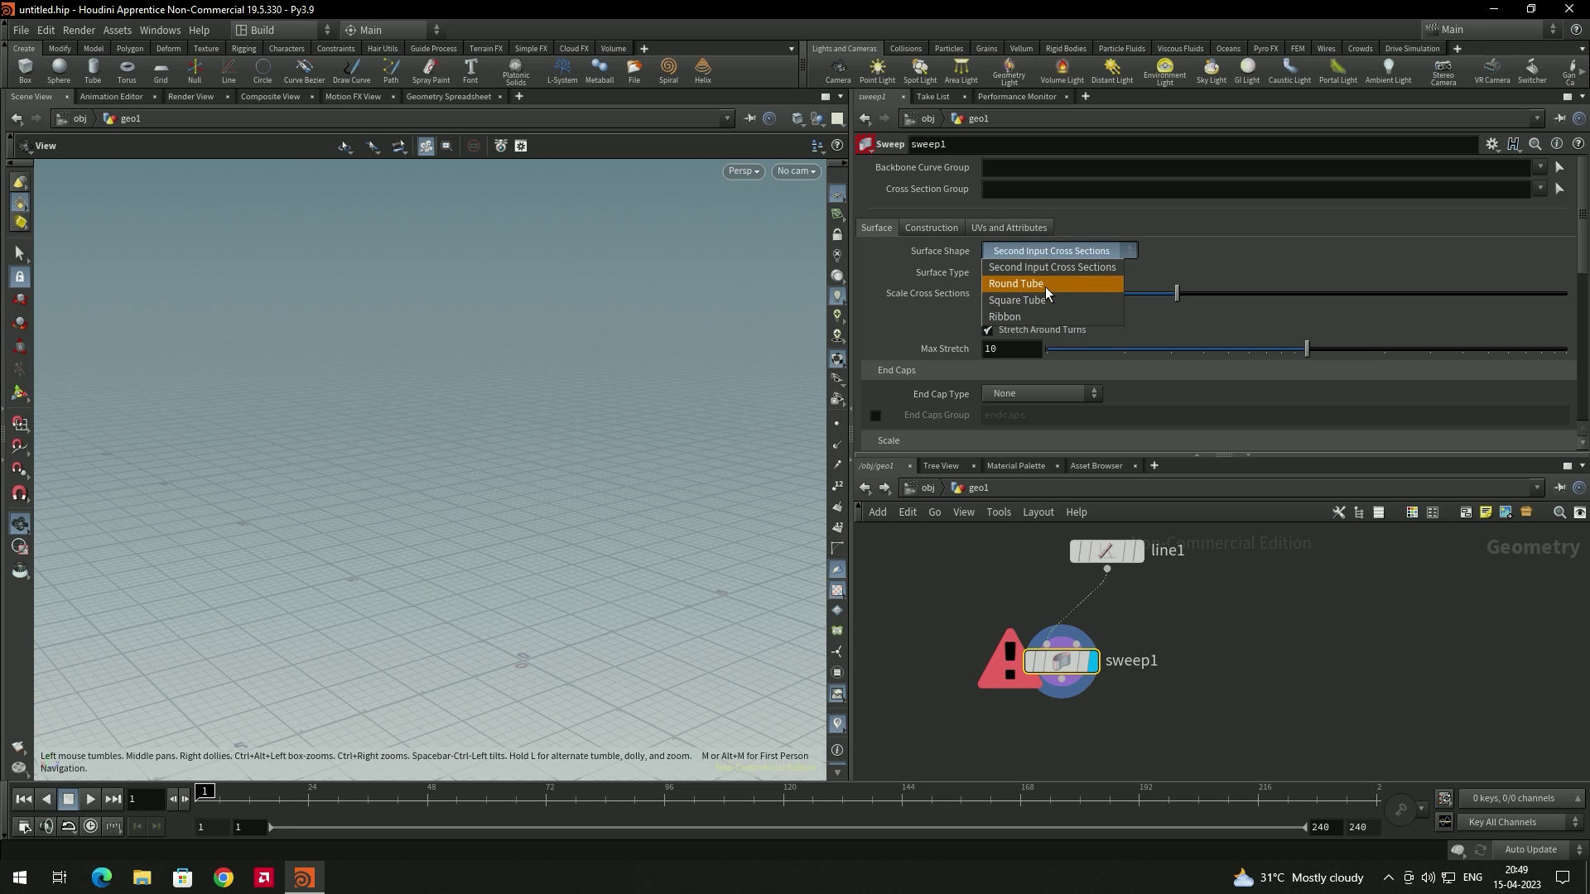
{"action": "left_click", "coordinate": [1045, 286]}
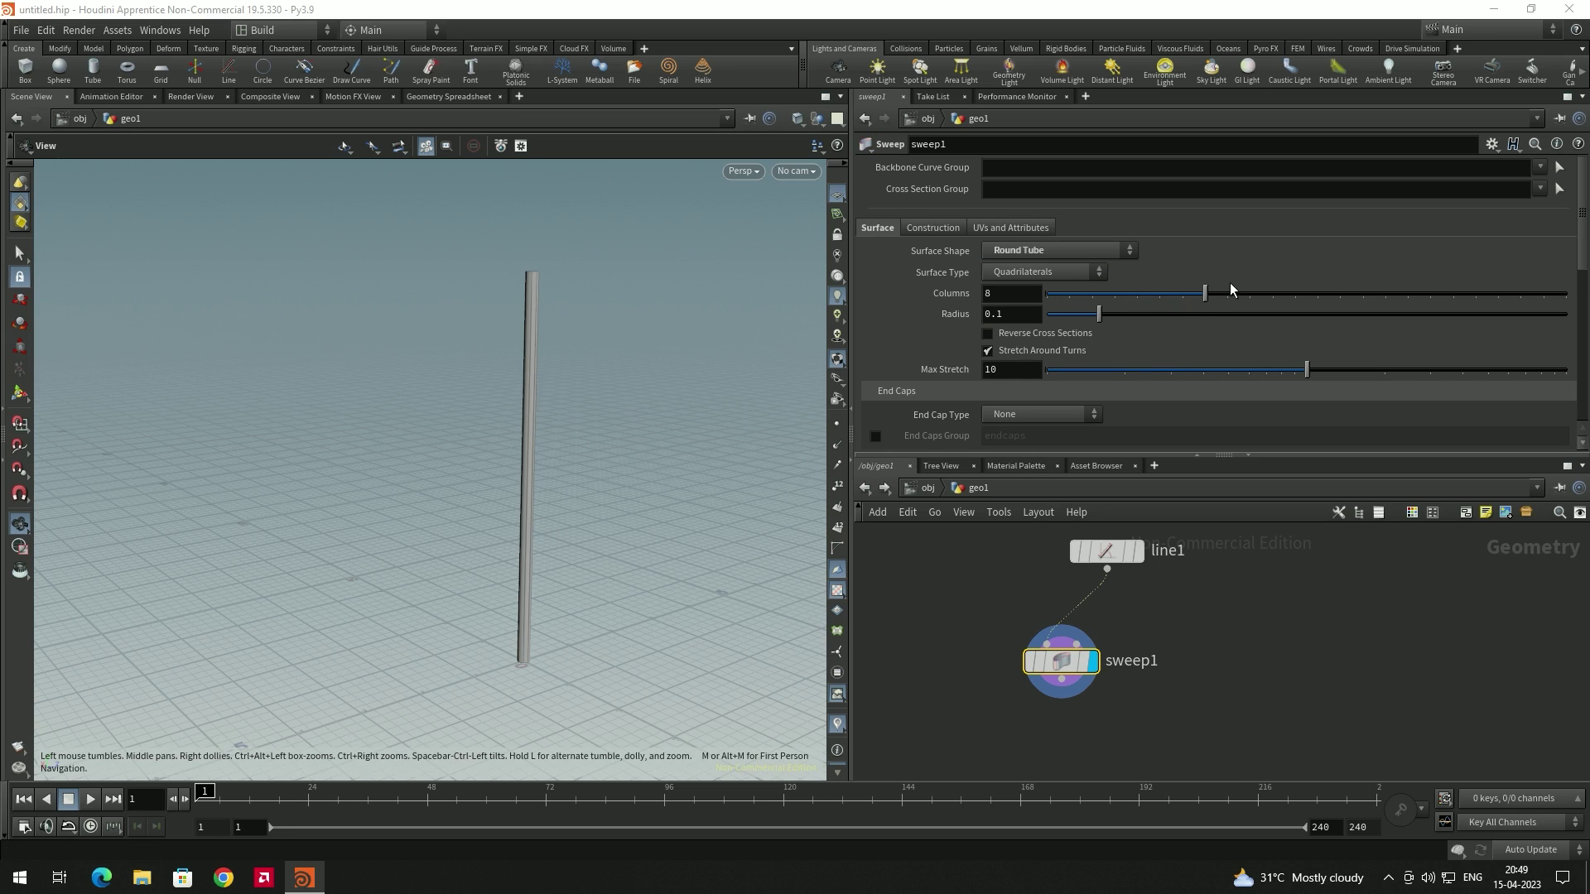
{"action": "left_click_drag", "start_coordinate": [1098, 319], "coordinate": [1565, 315]}
{"action": "left_click_drag", "start_coordinate": [759, 387], "coordinate": [653, 419]}
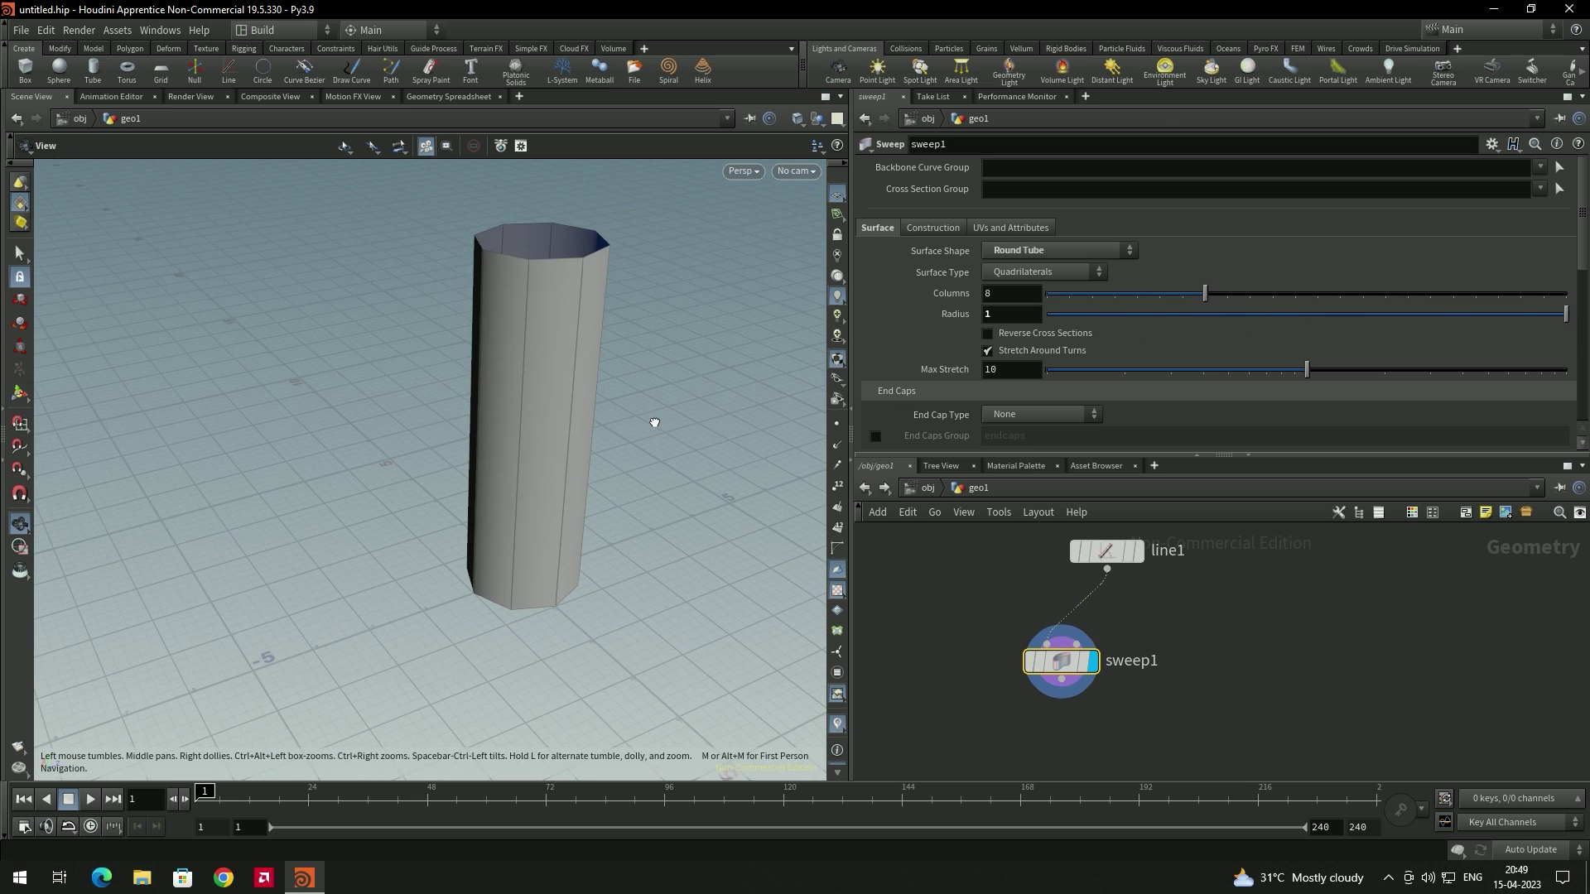
Set the round tube's radius to 2 and its columns to 24.
{"action": "left_click_drag", "start_coordinate": [976, 310], "coordinate": [921, 312]}
{"action": "type", "text": "2"}
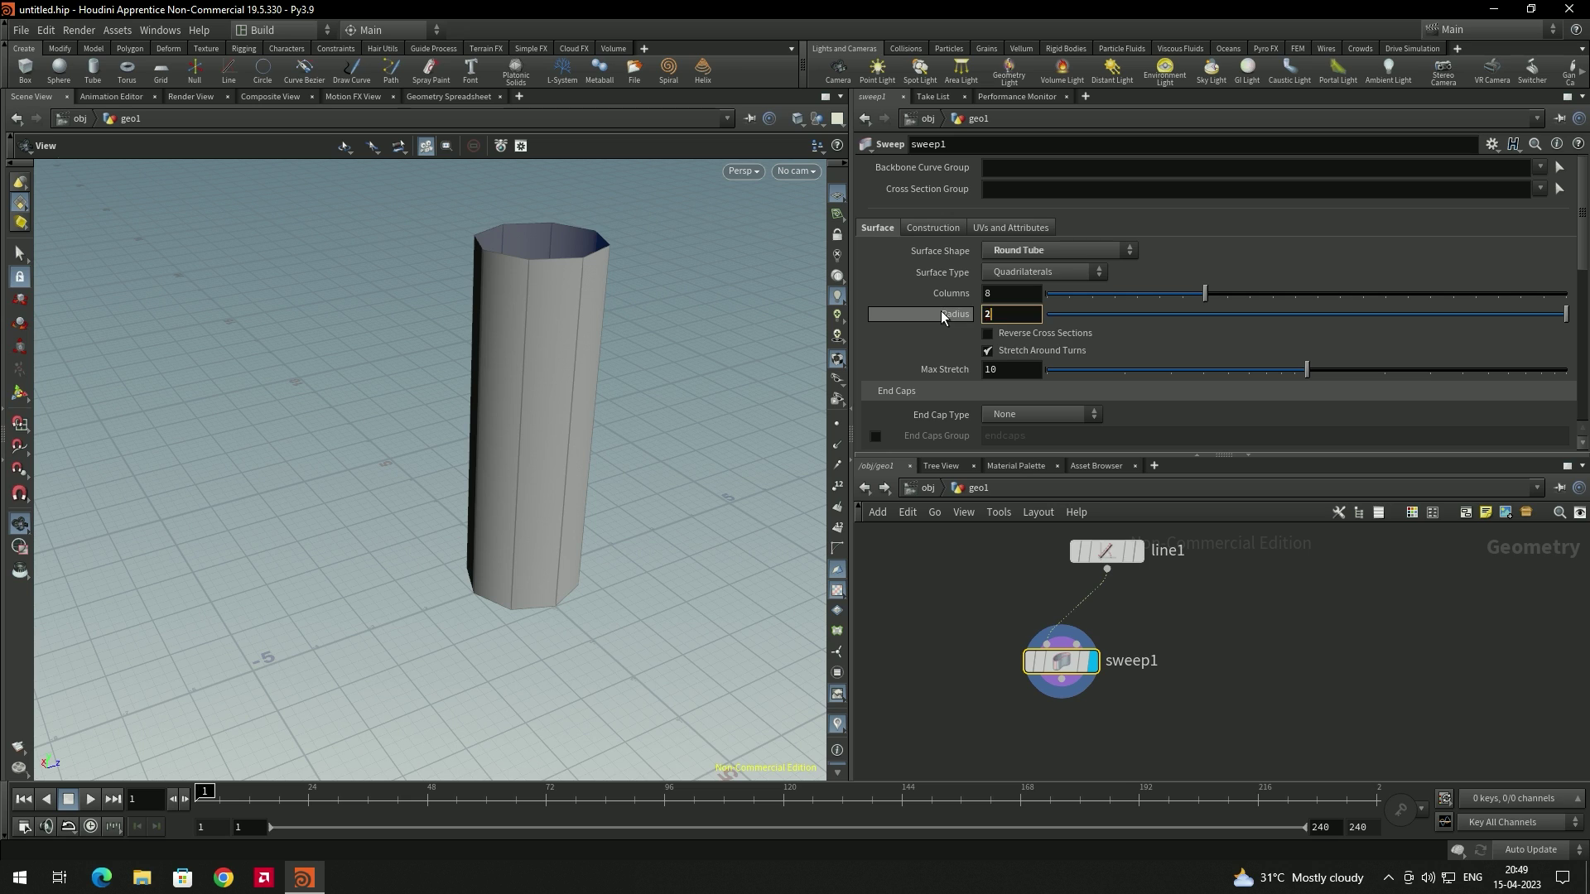
{"action": "key", "text": "Return"}
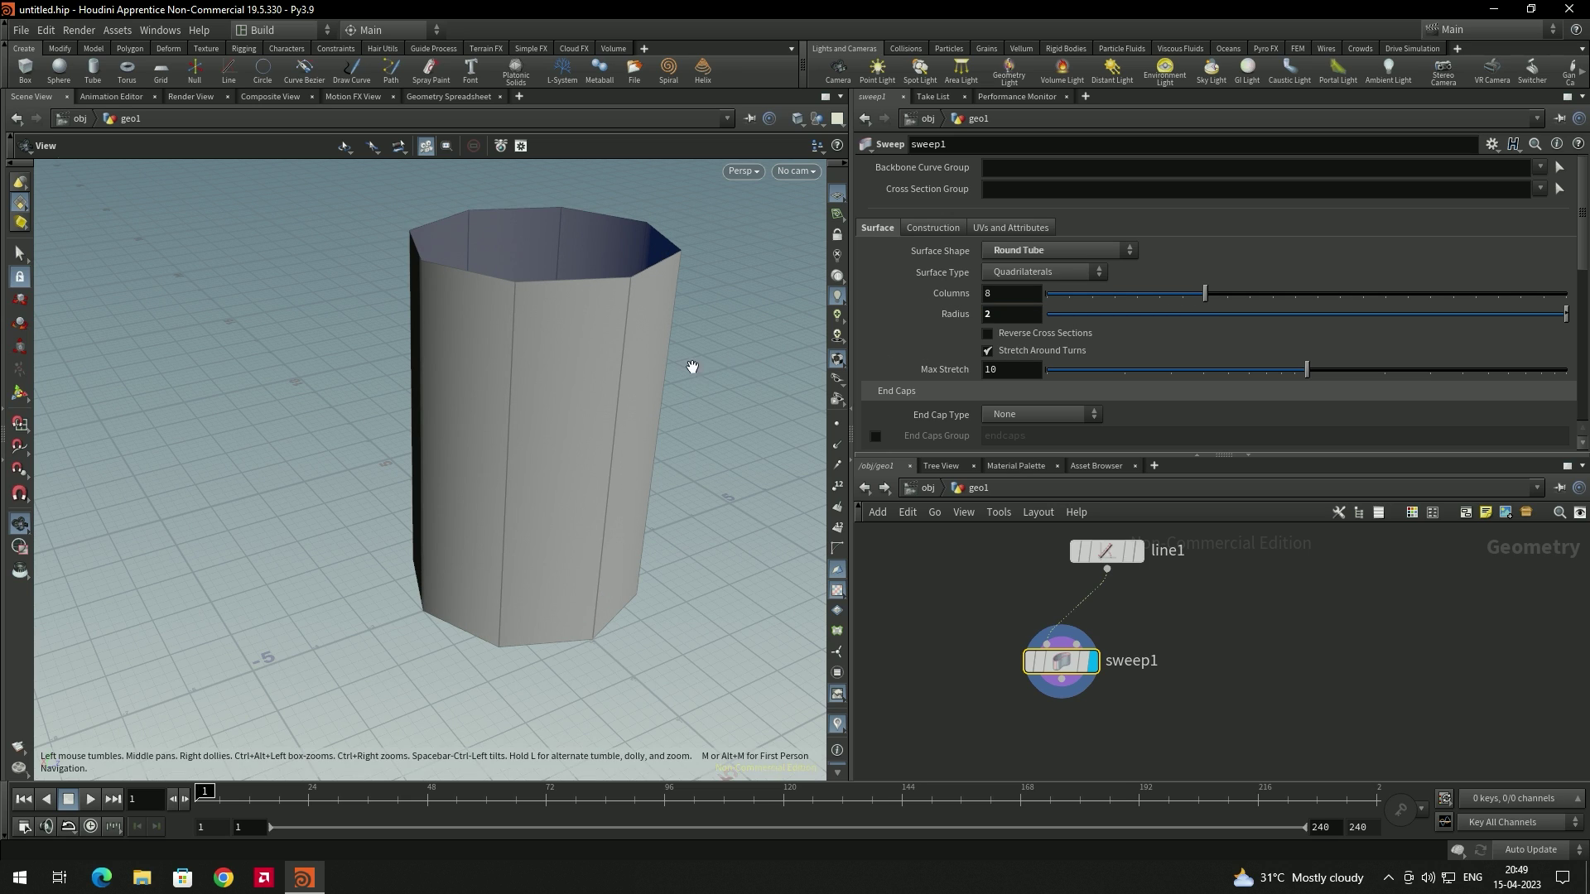
{"action": "left_click_drag", "start_coordinate": [700, 364], "coordinate": [697, 383]}
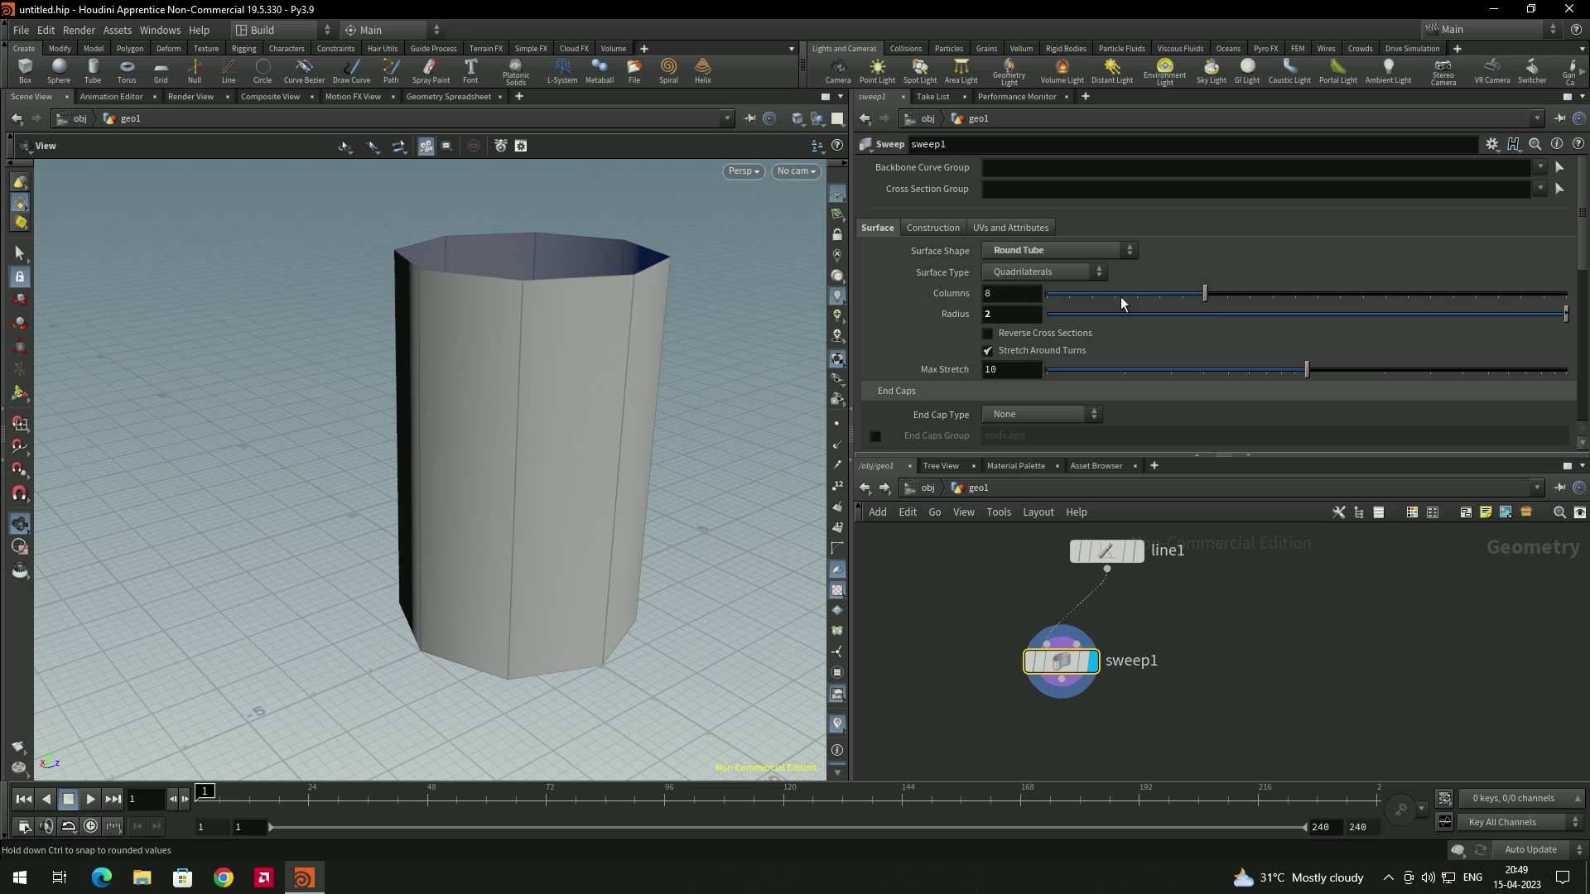
{"action": "left_click_drag", "start_coordinate": [1203, 289], "coordinate": [1568, 320]}
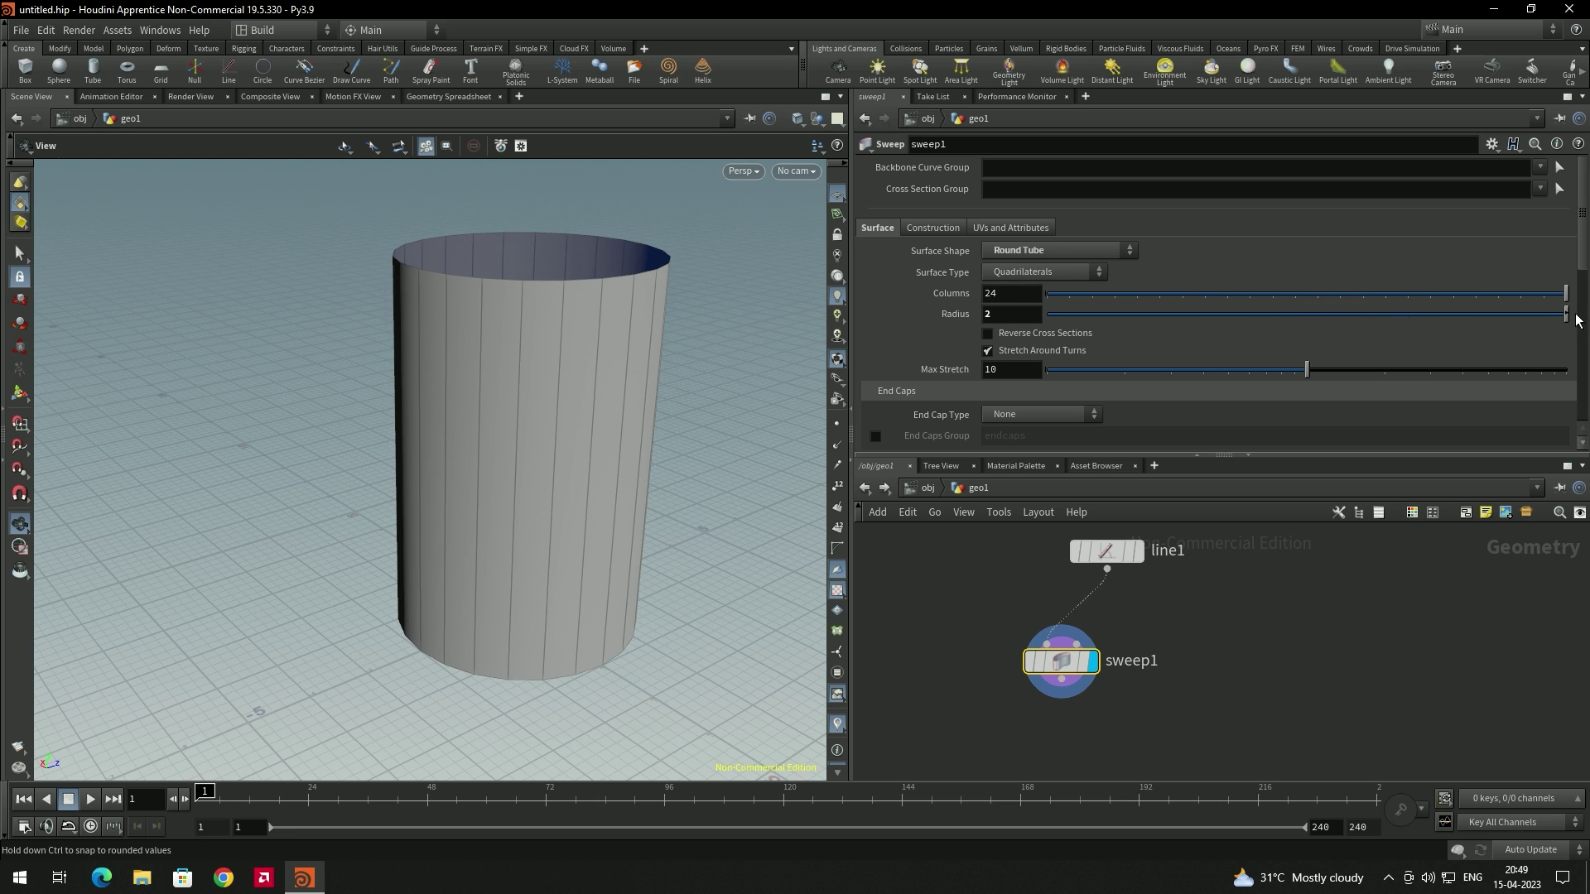
{"action": "left_click_drag", "start_coordinate": [643, 475], "coordinate": [579, 437]}
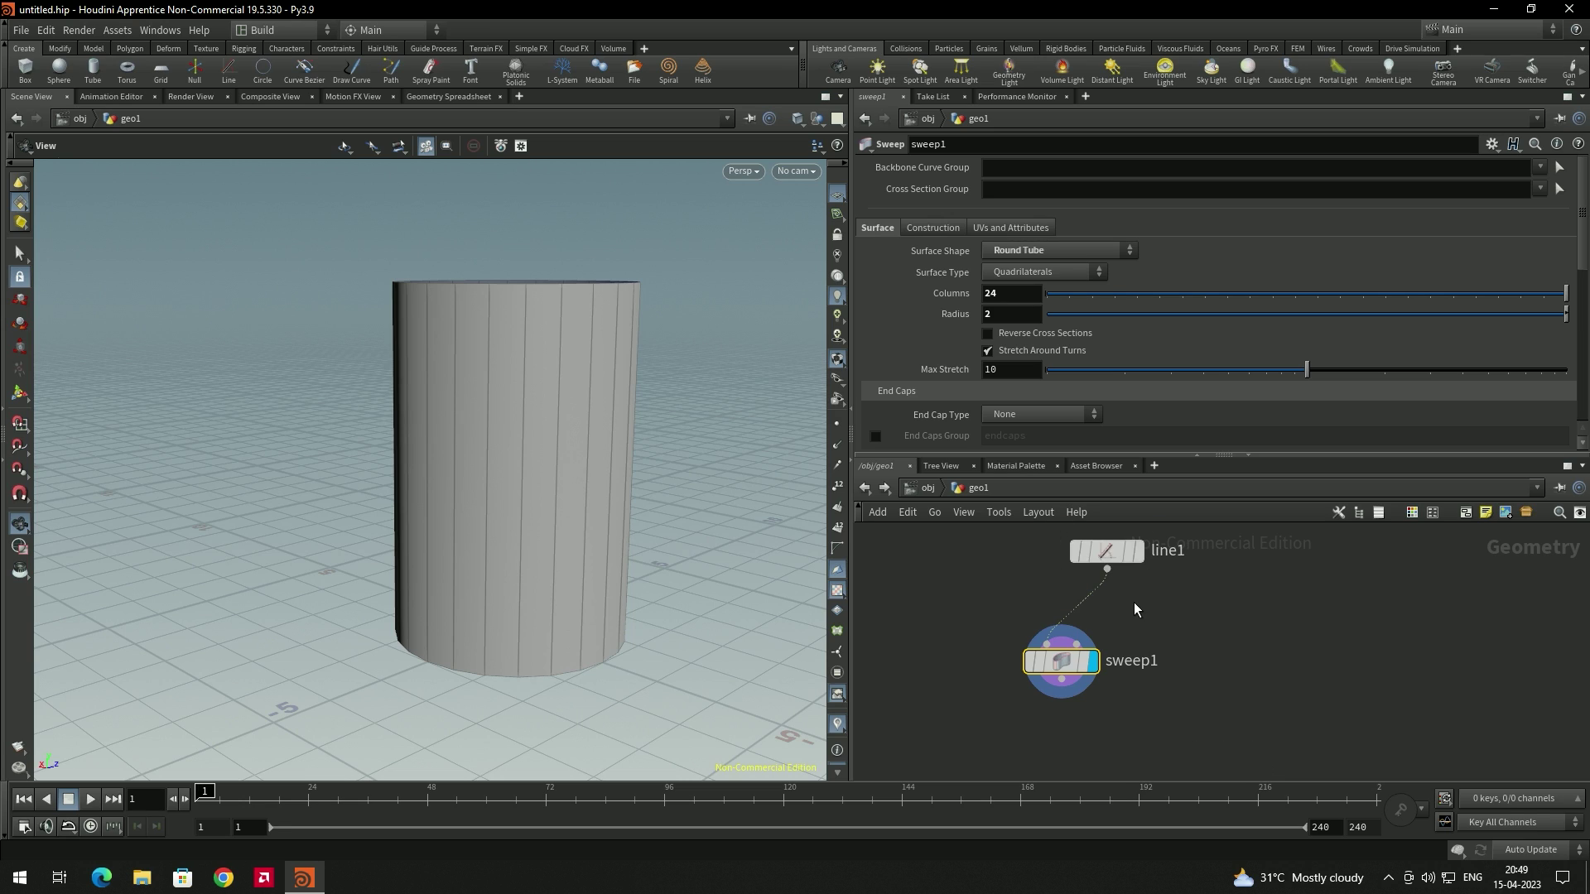
Set the line's point count to 20 to divide the tube into rows.
{"action": "left_click", "coordinate": [1113, 555]}
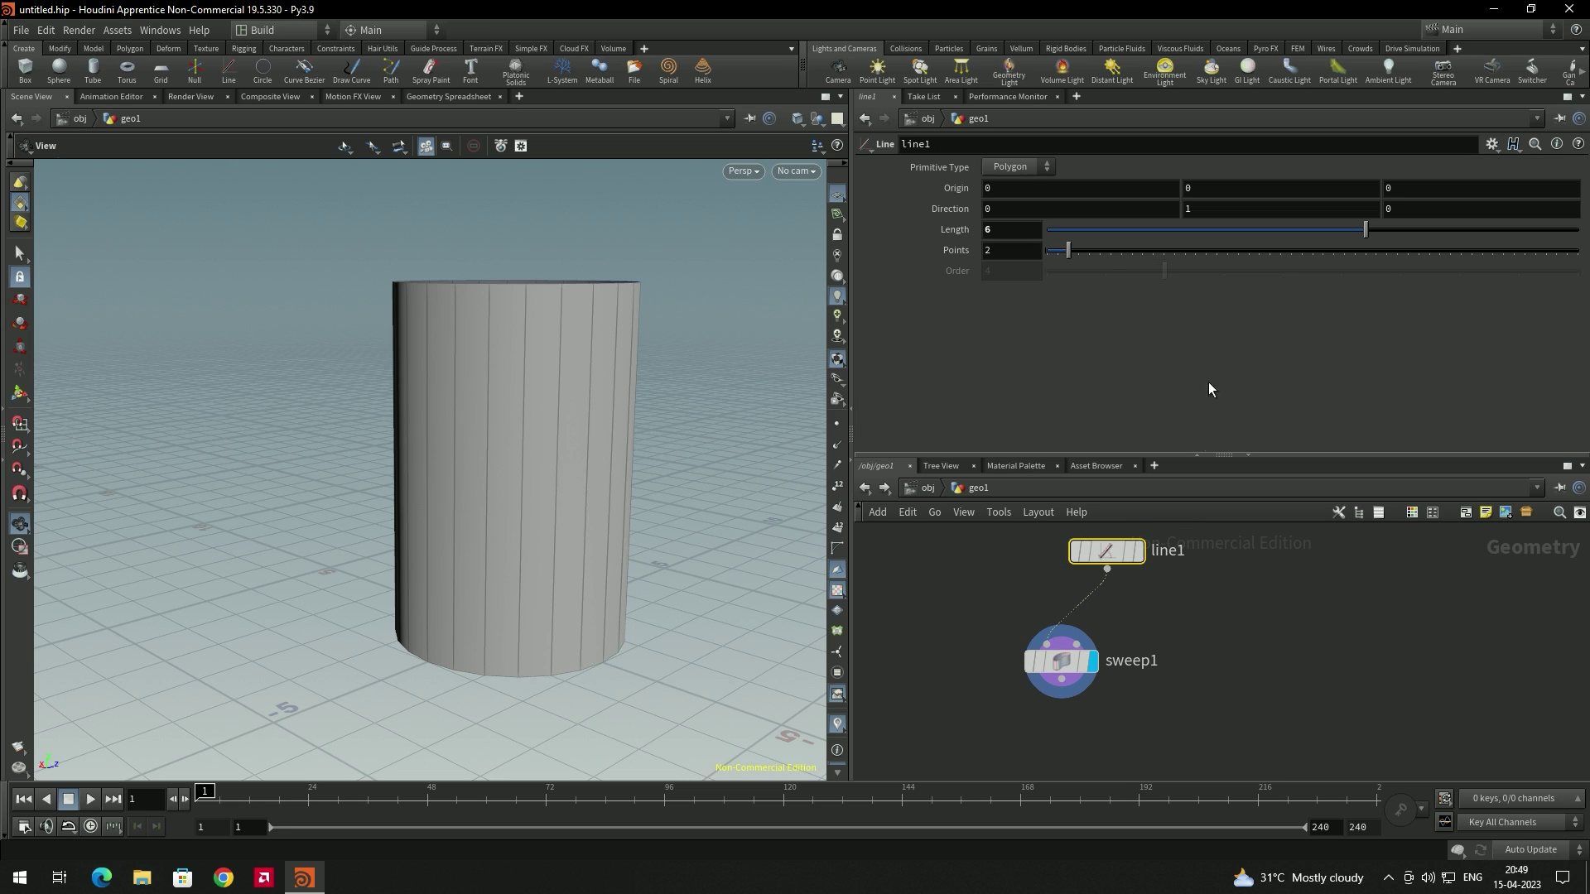
{"action": "left_click_drag", "start_coordinate": [1069, 255], "coordinate": [1263, 284]}
{"action": "mouse_move", "coordinate": [649, 499]}
{"action": "left_mouse_down"}
{"action": "mouse_move", "coordinate": [710, 510]}
{"action": "mouse_move", "coordinate": [741, 480]}
{"action": "mouse_move", "coordinate": [692, 458]}
{"action": "mouse_move", "coordinate": [643, 472]}
{"action": "left_mouse_up"}
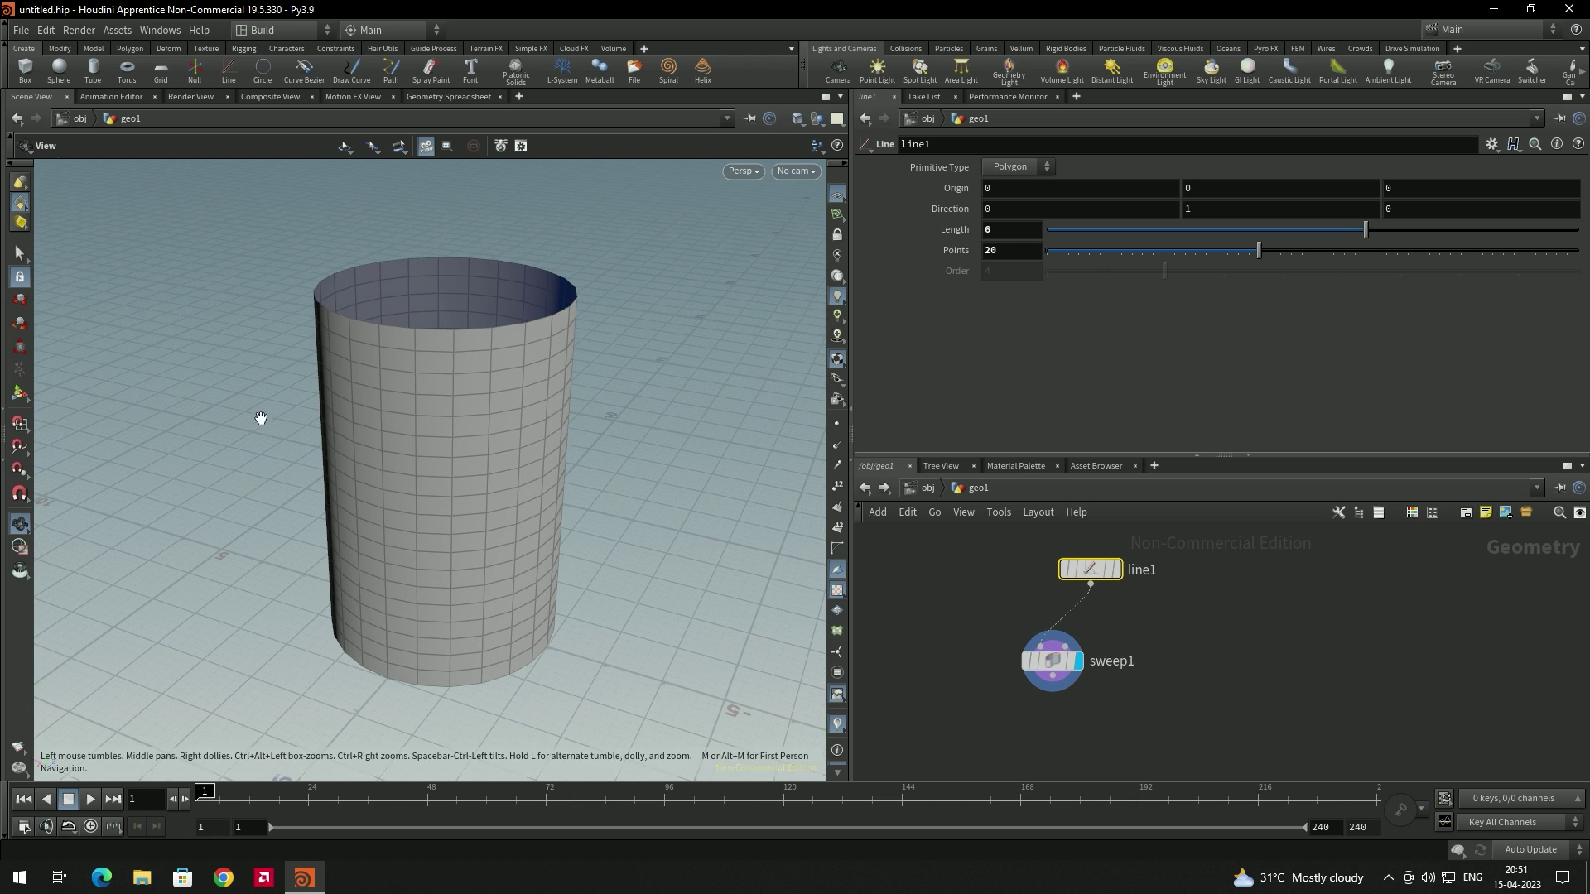
{"action": "scroll", "coordinate": [461, 351], "scroll_direction": "up", "scroll_amount": 5}
{"action": "scroll", "coordinate": [403, 391], "scroll_direction": "up", "scroll_amount": 2}
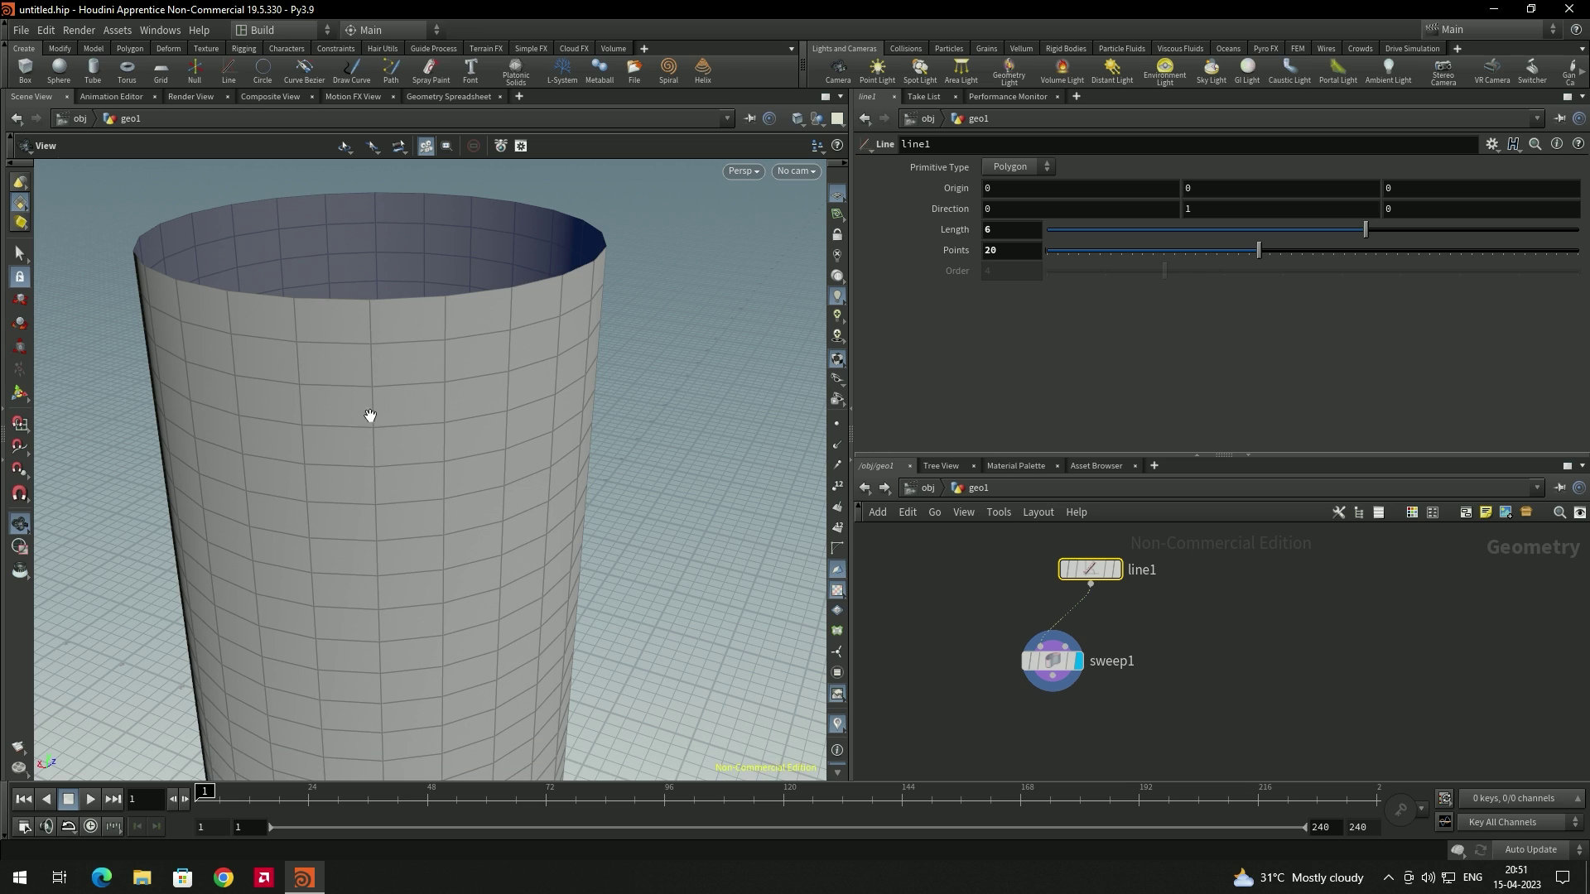
{"action": "scroll", "coordinate": [418, 400], "scroll_direction": "down", "scroll_amount": 2}
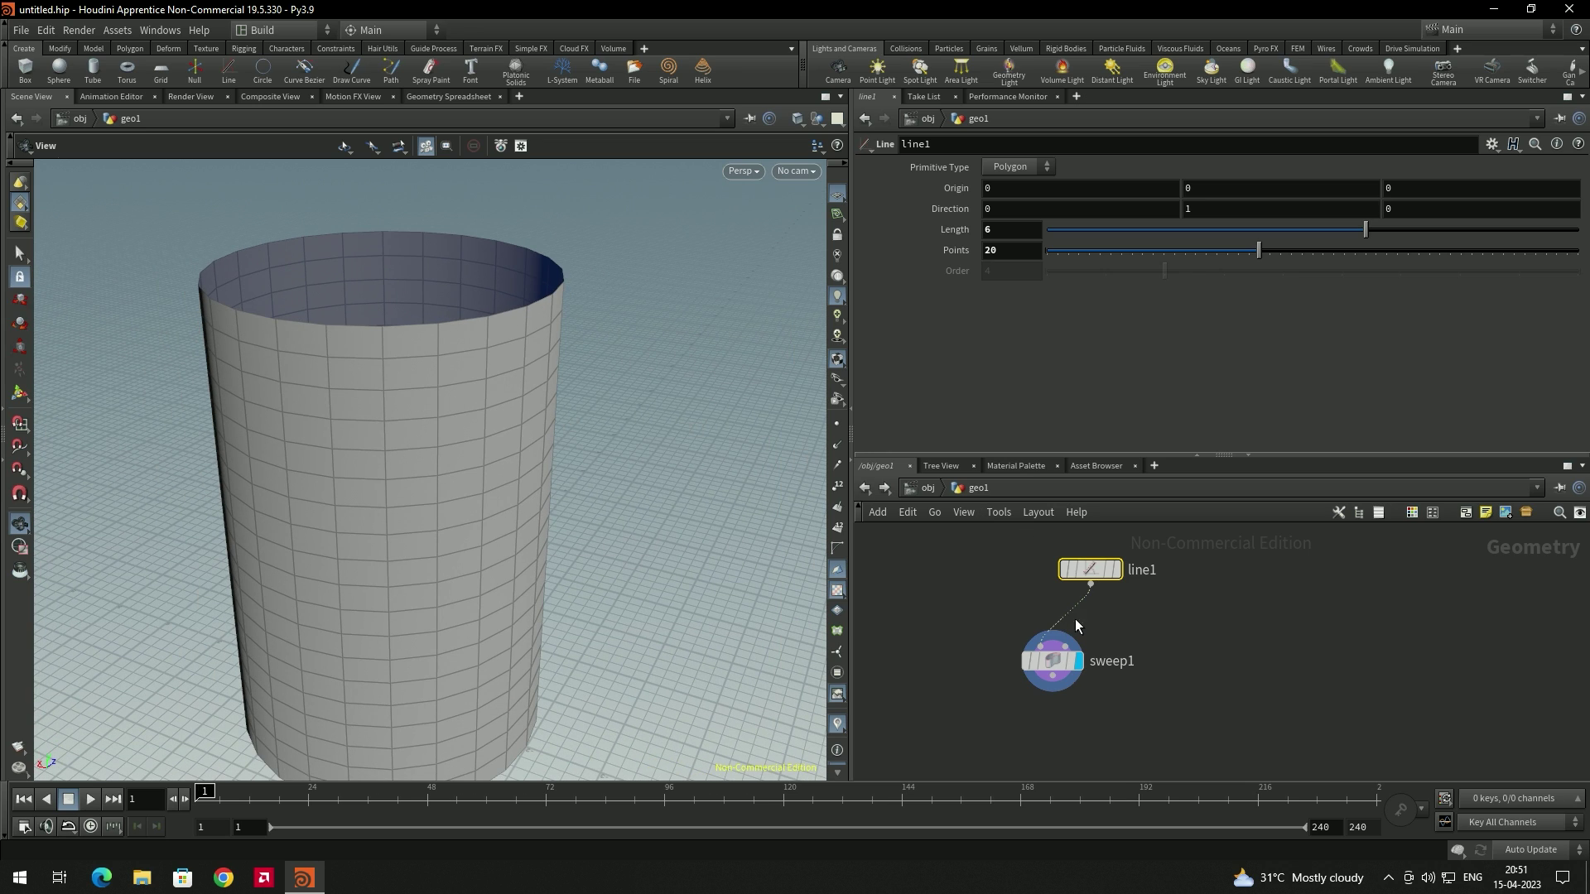
Add a Group by Range node fed by the sweep and display it on the tube.
{"action": "middle_click_drag", "start_coordinate": [1149, 683], "coordinate": [1133, 603]}
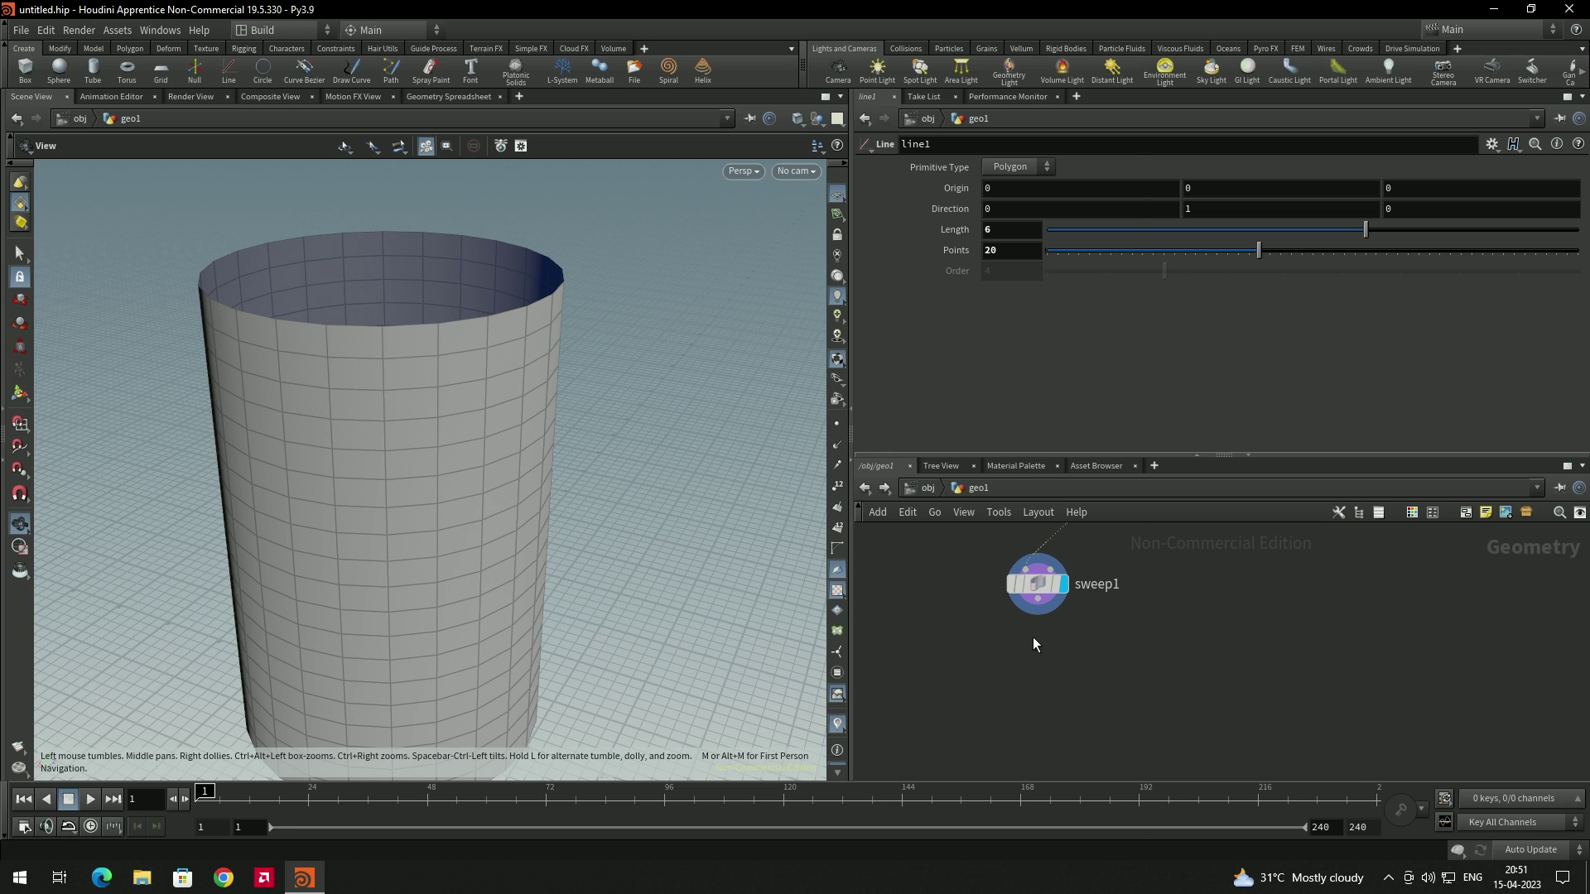
{"action": "key", "text": "Tab"}
{"action": "type", "text": "grou"}
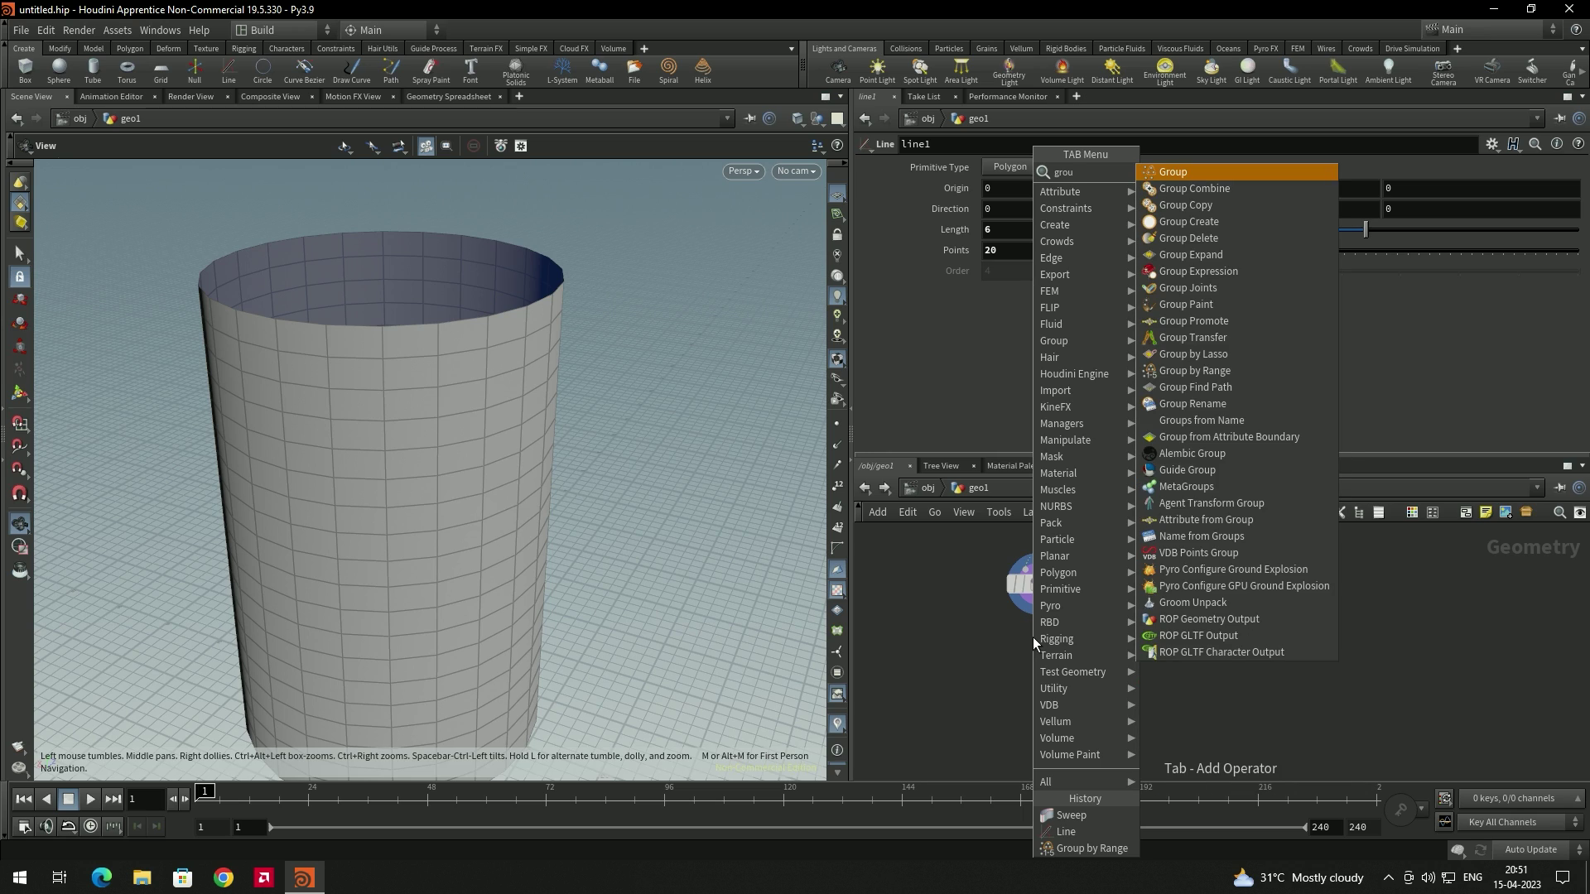
{"action": "left_click", "coordinate": [1213, 370]}
{"action": "left_click", "coordinate": [1025, 686]}
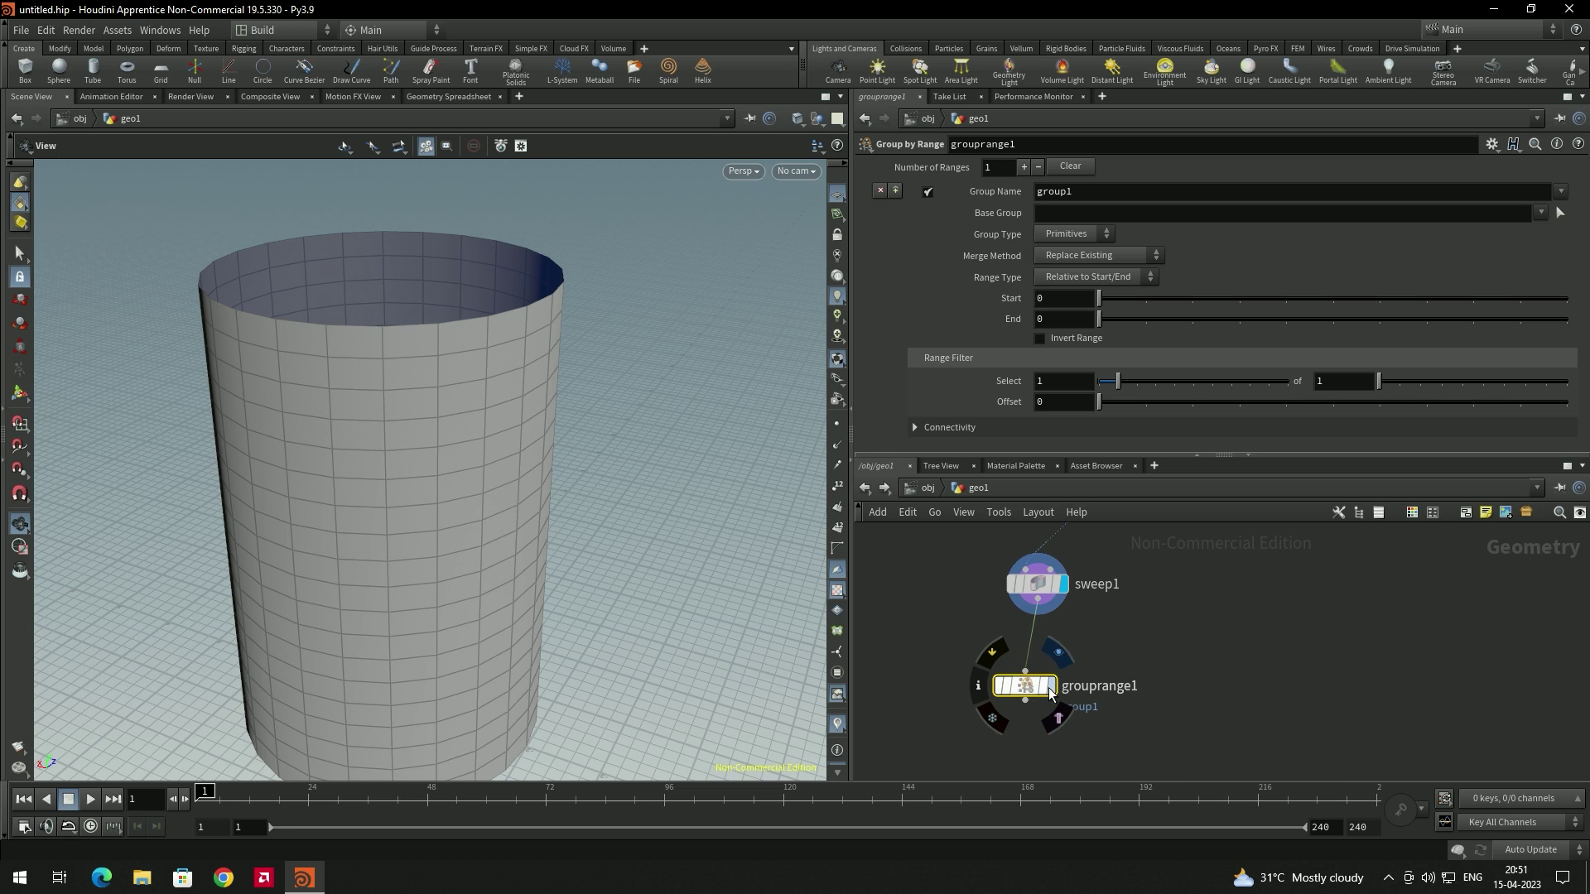
{"action": "left_click", "coordinate": [1052, 685]}
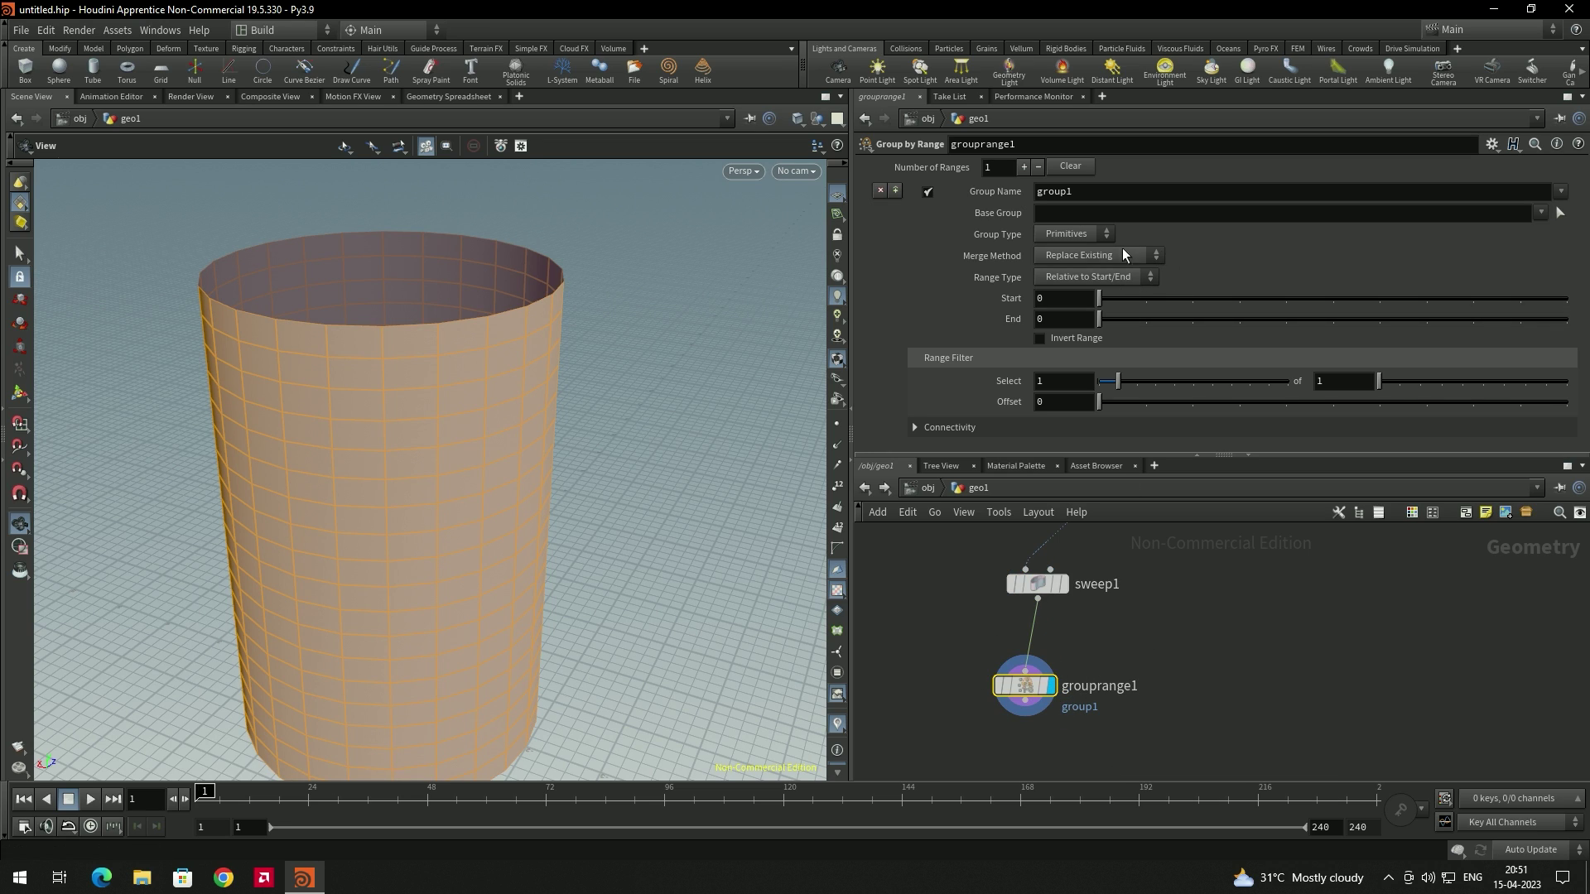
{"action": "left_click_drag", "start_coordinate": [462, 312], "coordinate": [469, 318]}
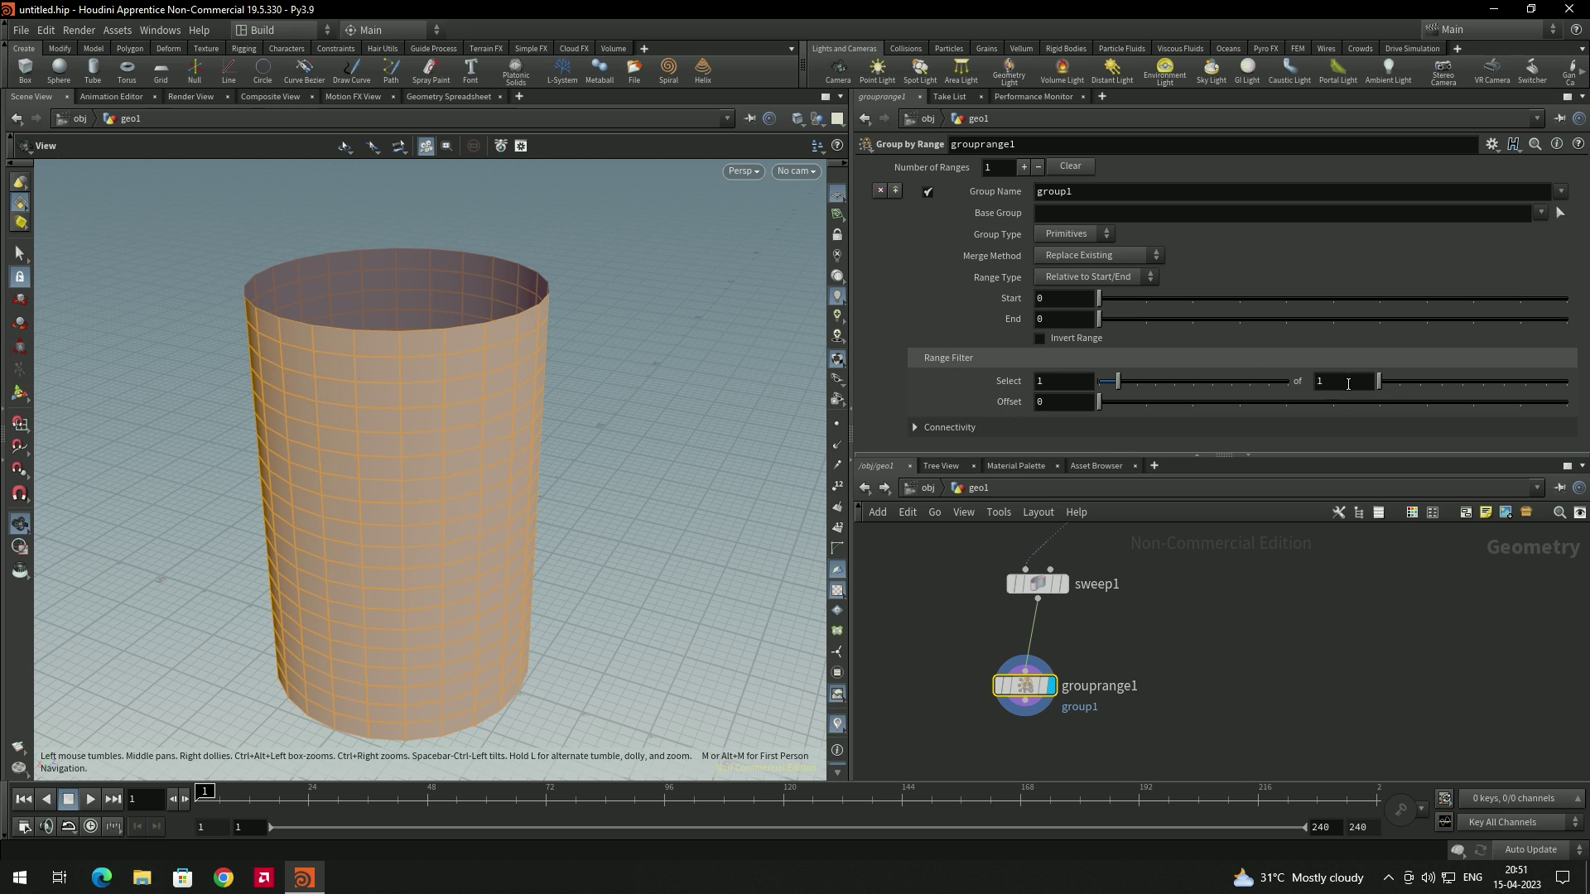
Try the group's range filter at 1 of 2, and set it to select 3 of 5 primitives.
{"action": "left_click_drag", "start_coordinate": [1378, 385], "coordinate": [1401, 390]}
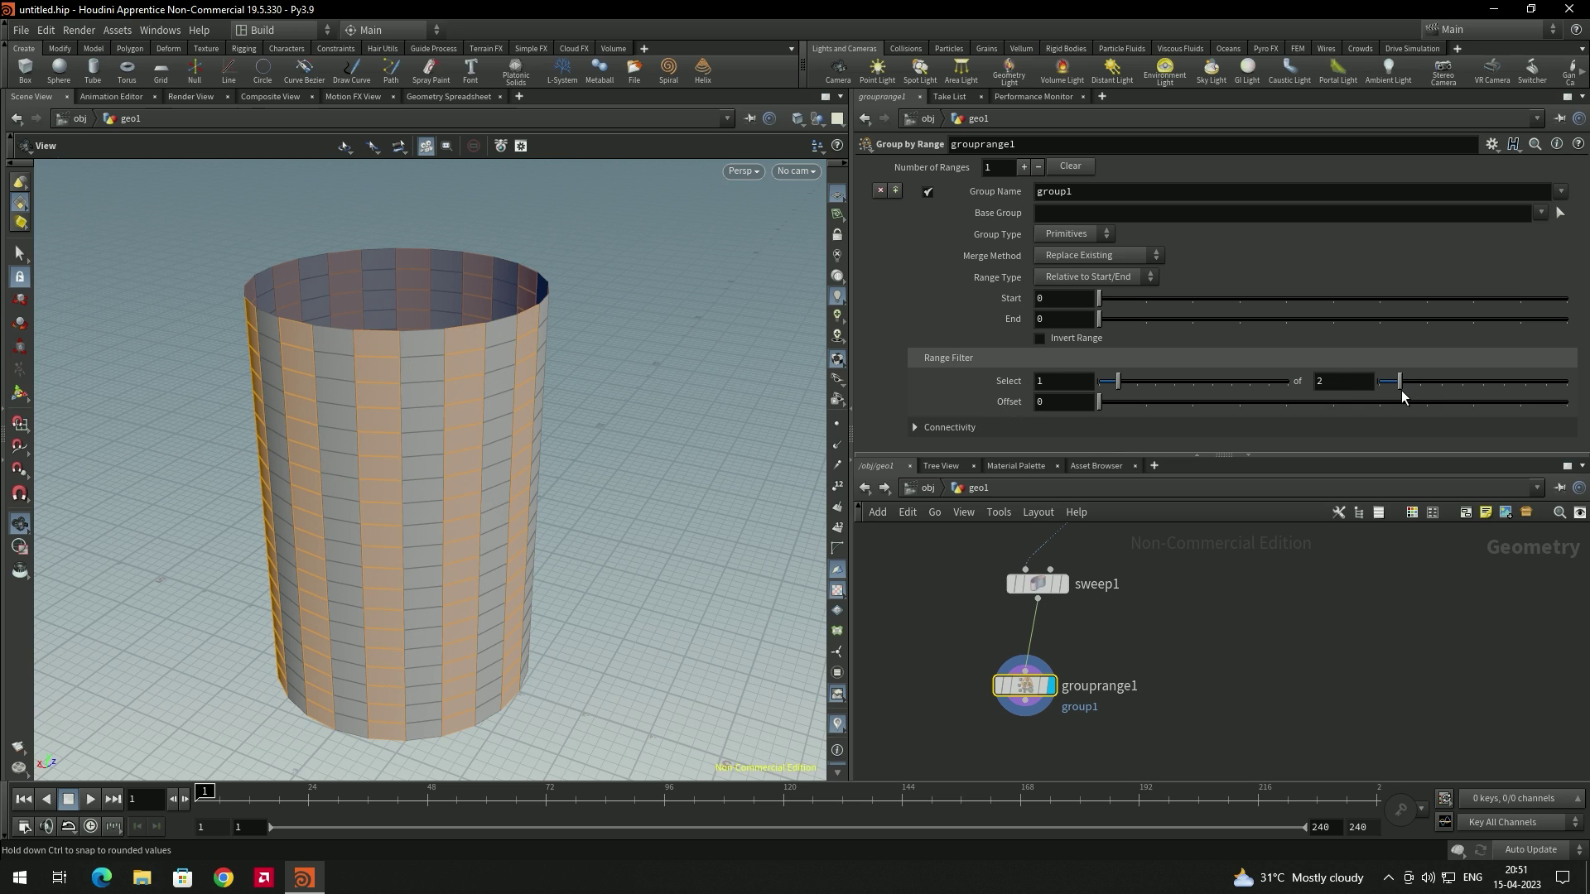
{"action": "left_click_drag", "start_coordinate": [411, 414], "coordinate": [462, 391]}
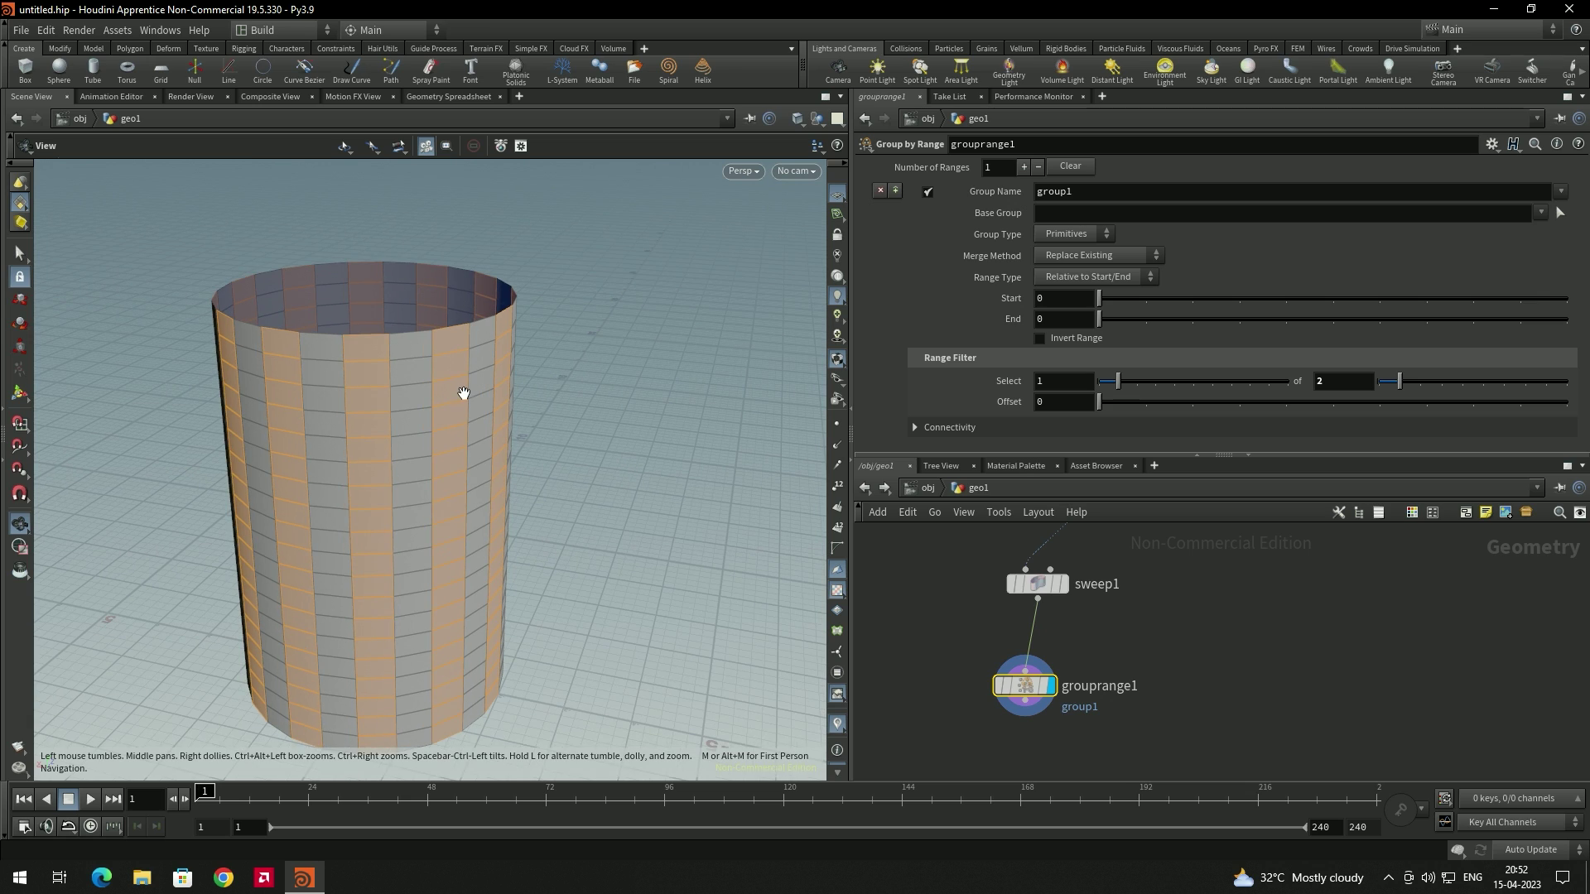
{"action": "left_click_drag", "start_coordinate": [1118, 381], "coordinate": [1142, 385]}
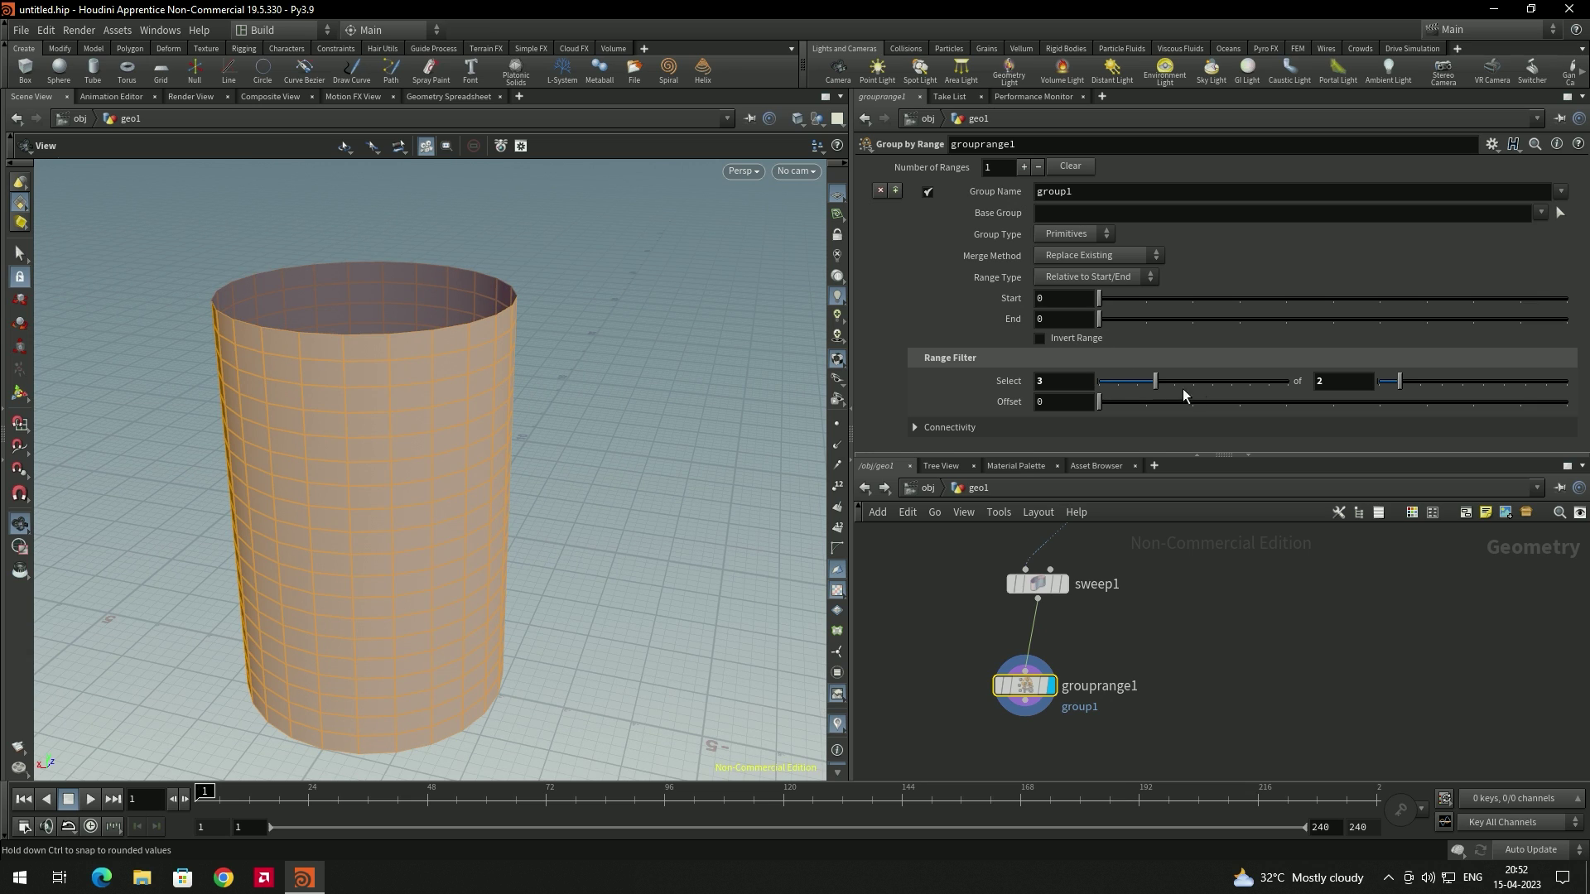
{"action": "left_click_drag", "start_coordinate": [1420, 383], "coordinate": [1467, 386]}
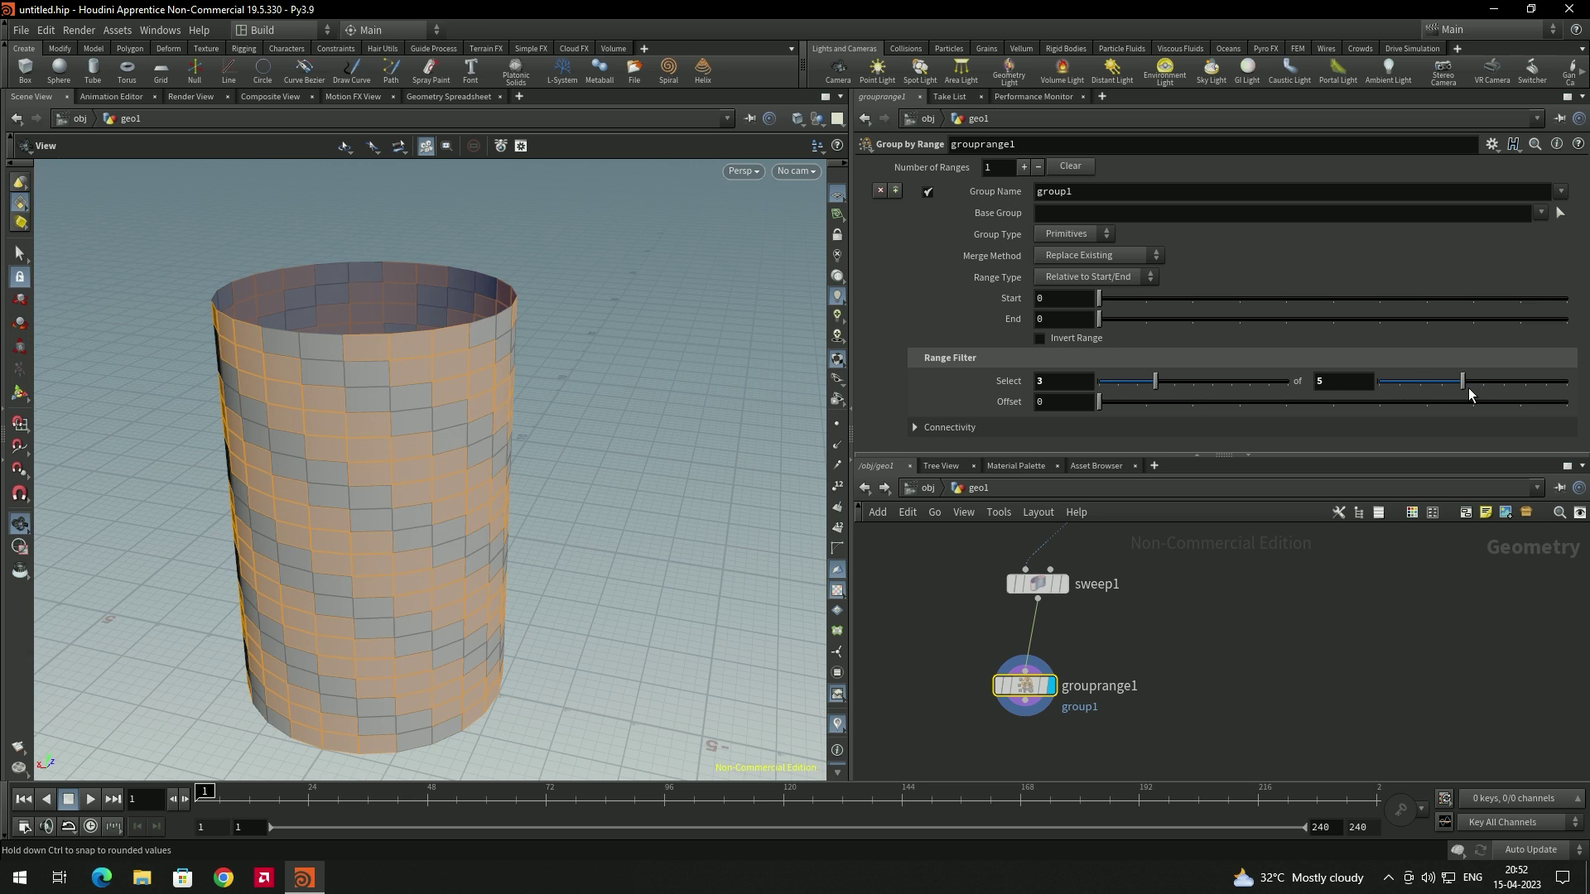
Display the plain sweep and try selecting alternating horizontal rings of faces on the tube, then clear the selection.
{"action": "scroll", "coordinate": [631, 397], "scroll_direction": "up", "scroll_amount": 3}
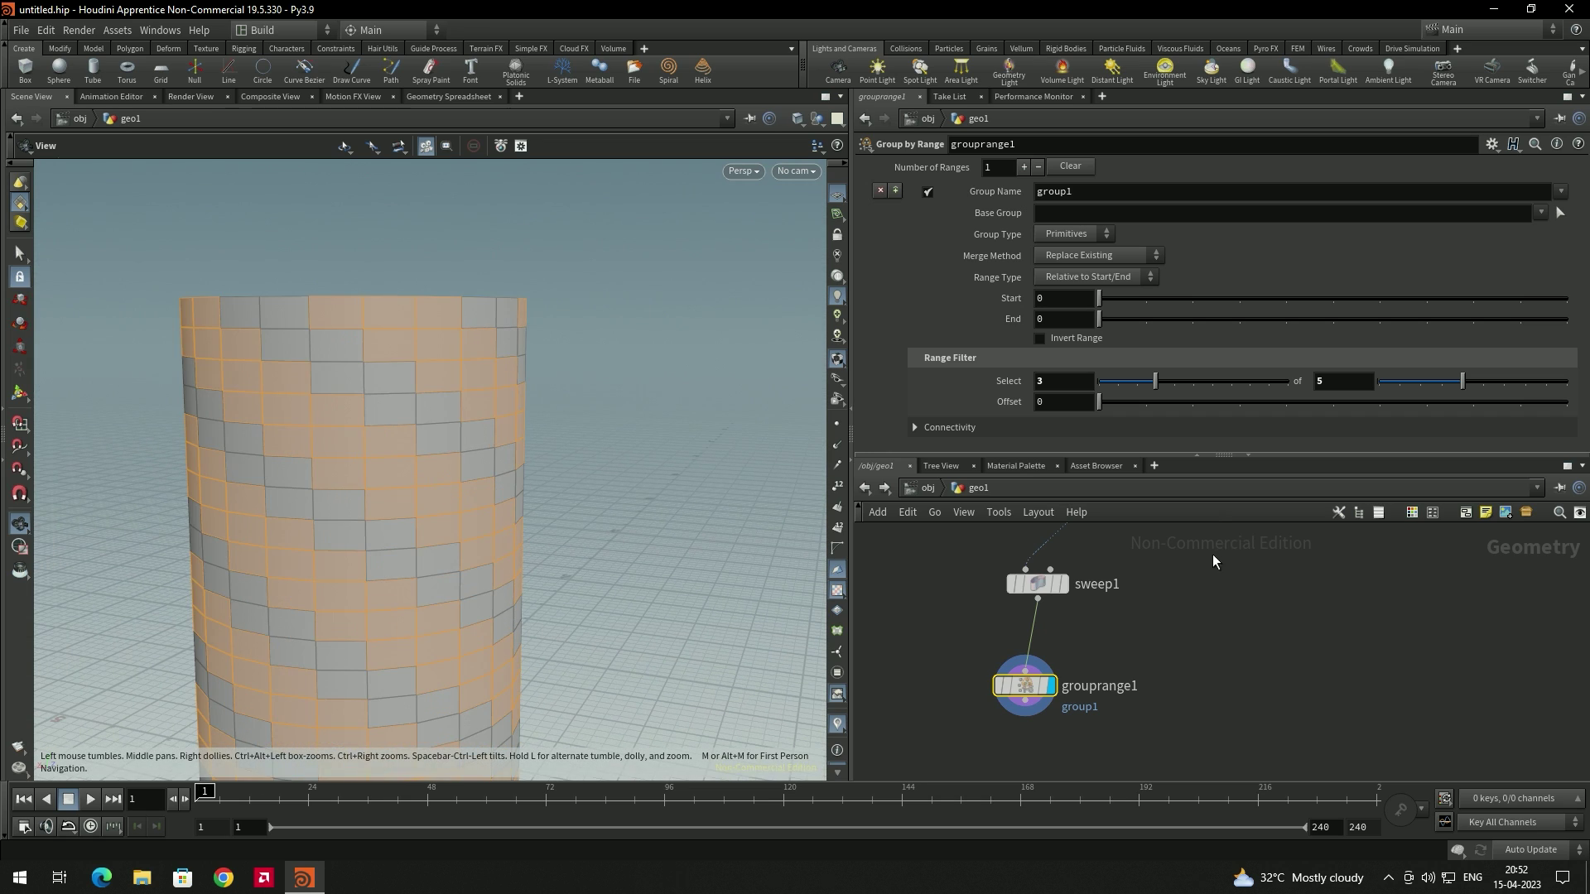
{"action": "left_click", "coordinate": [1059, 589]}
{"action": "left_click", "coordinate": [1063, 585]}
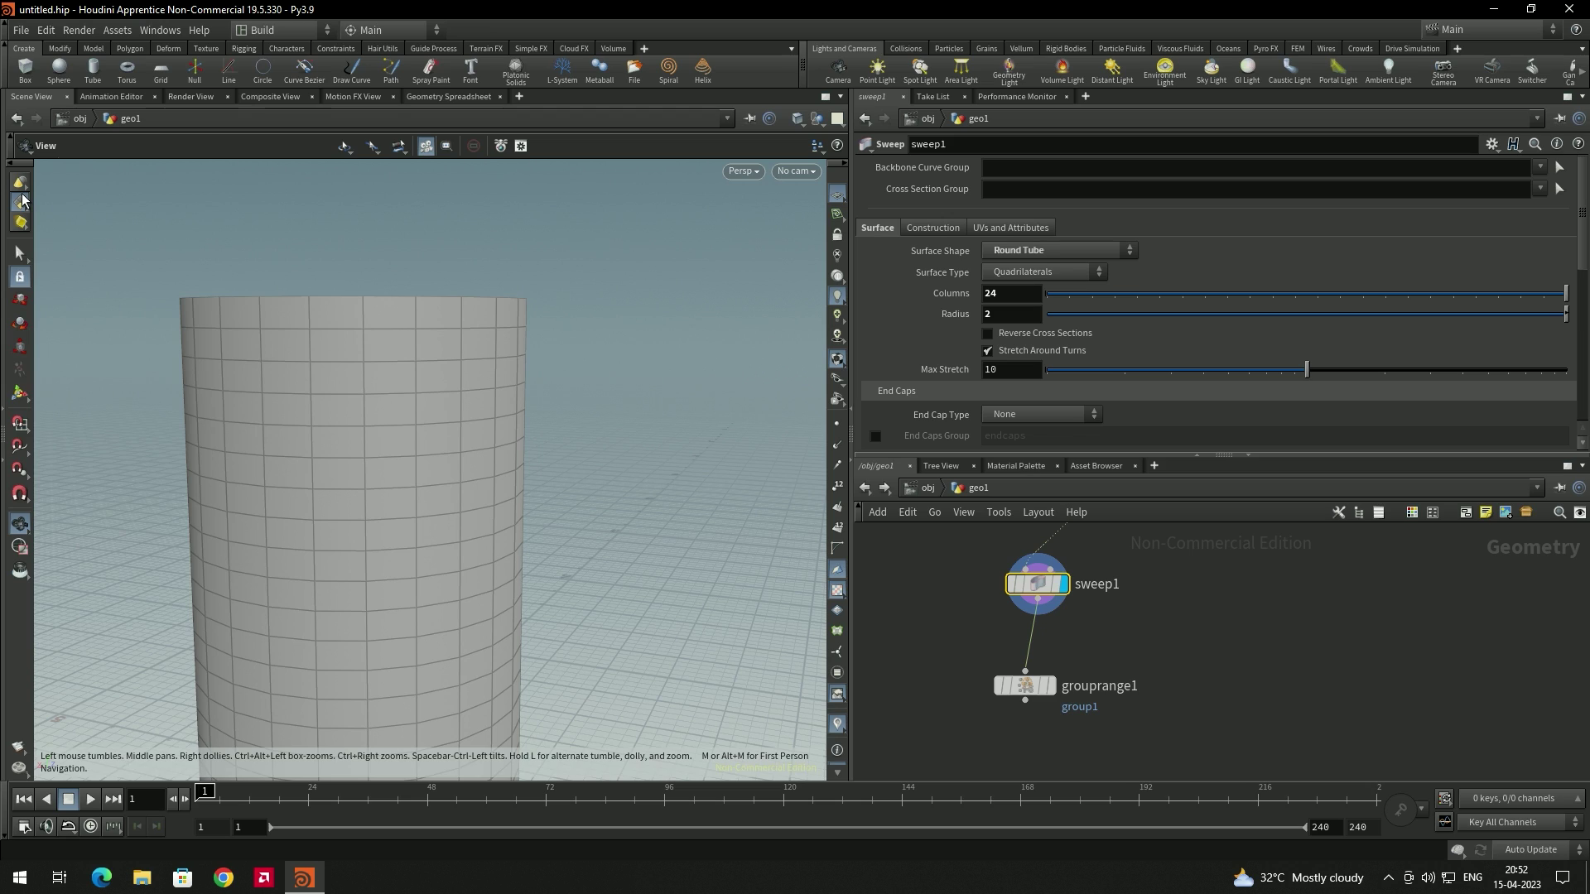
{"action": "left_click", "coordinate": [20, 203]}
{"action": "left_click", "coordinate": [76, 237]}
{"action": "left_click", "coordinate": [20, 254]}
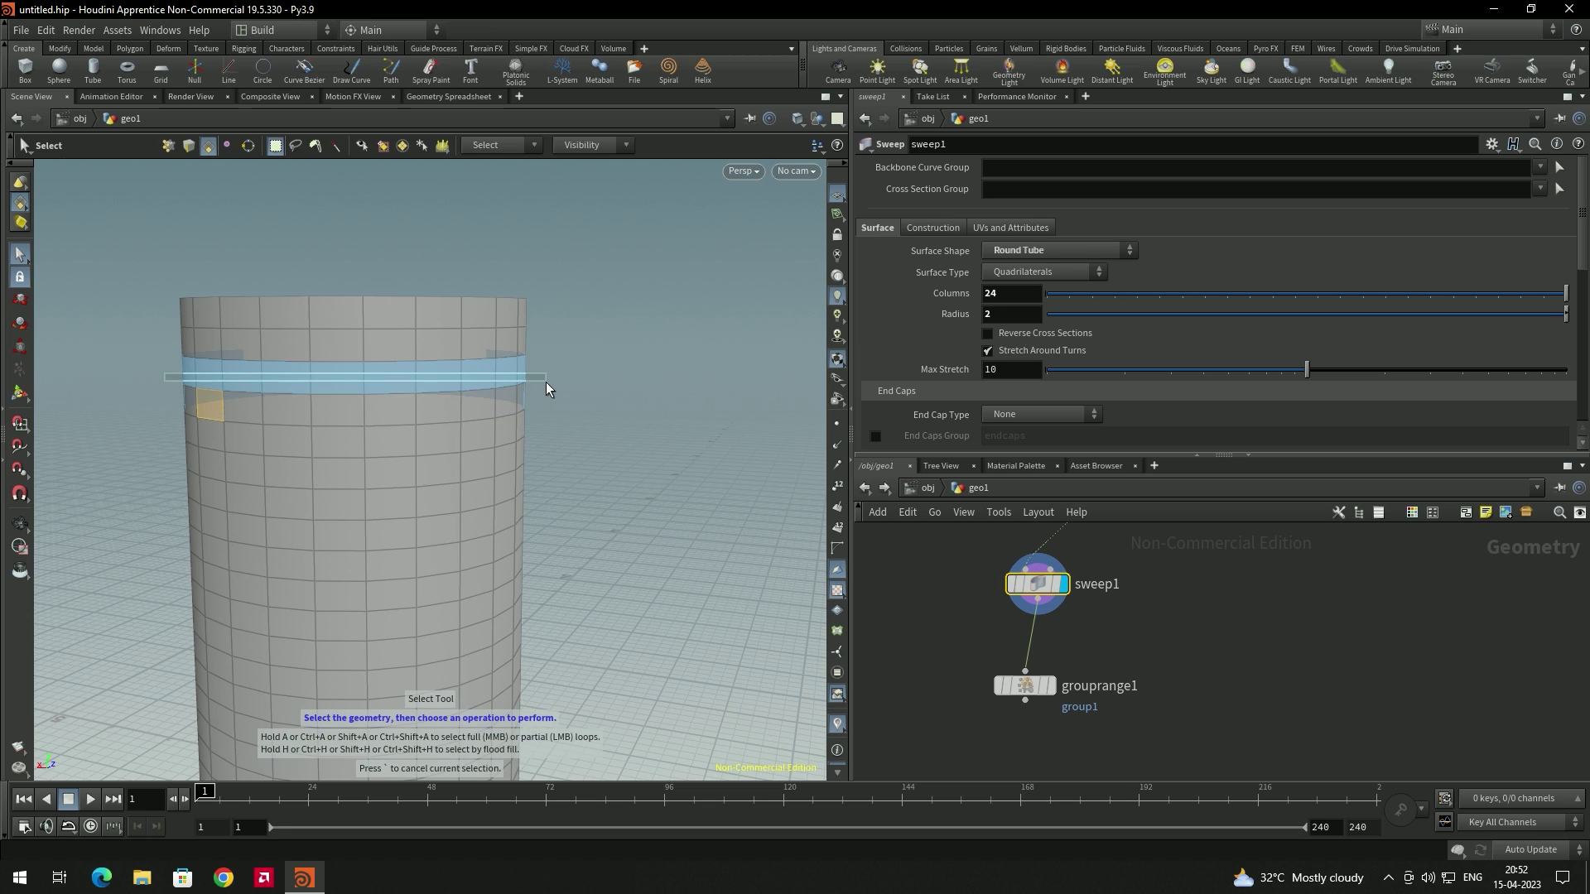
{"action": "middle_click", "coordinate": [545, 381]}
{"action": "middle_click", "coordinate": [555, 444], "text": "shift"}
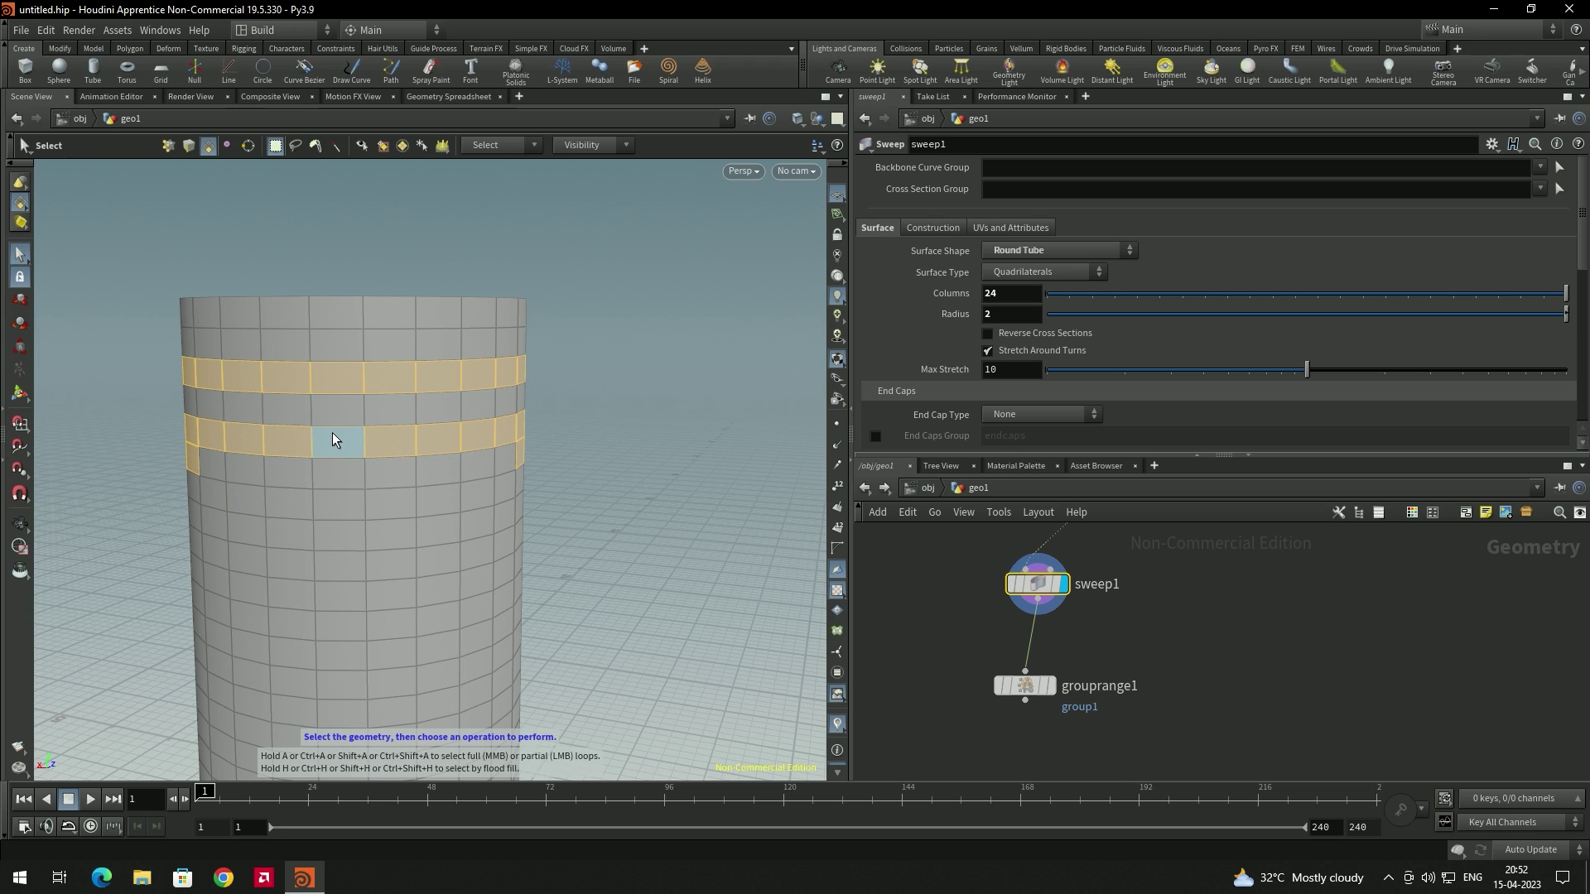
{"action": "left_click", "coordinate": [674, 382]}
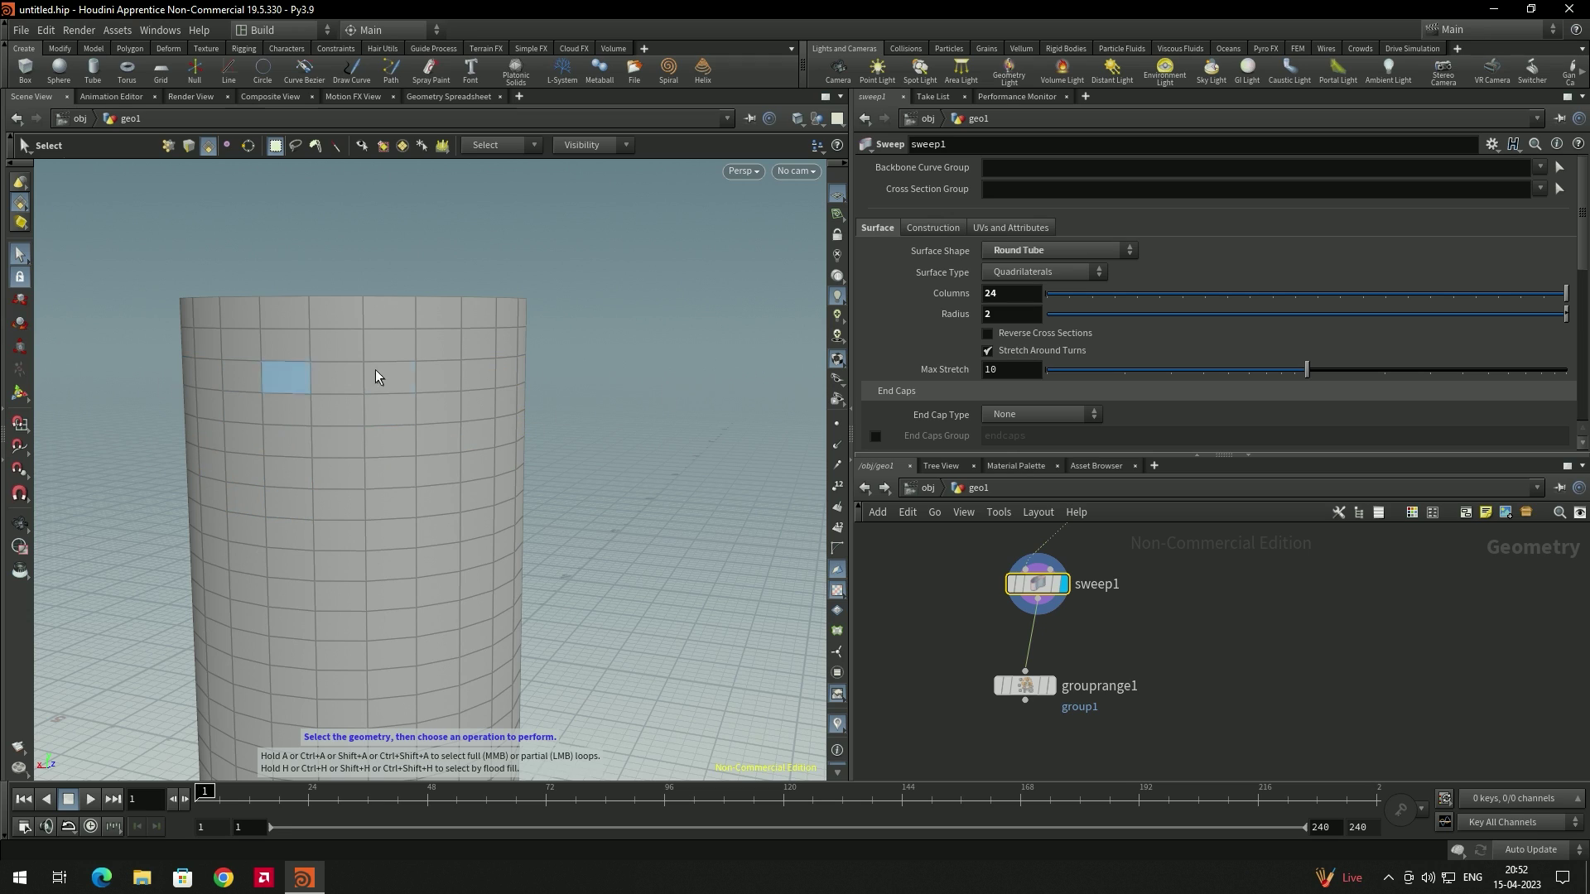
Return to the Group by Range result and delete that node from below the sweep.
{"action": "left_click", "coordinate": [1026, 685]}
{"action": "left_click", "coordinate": [1050, 686]}
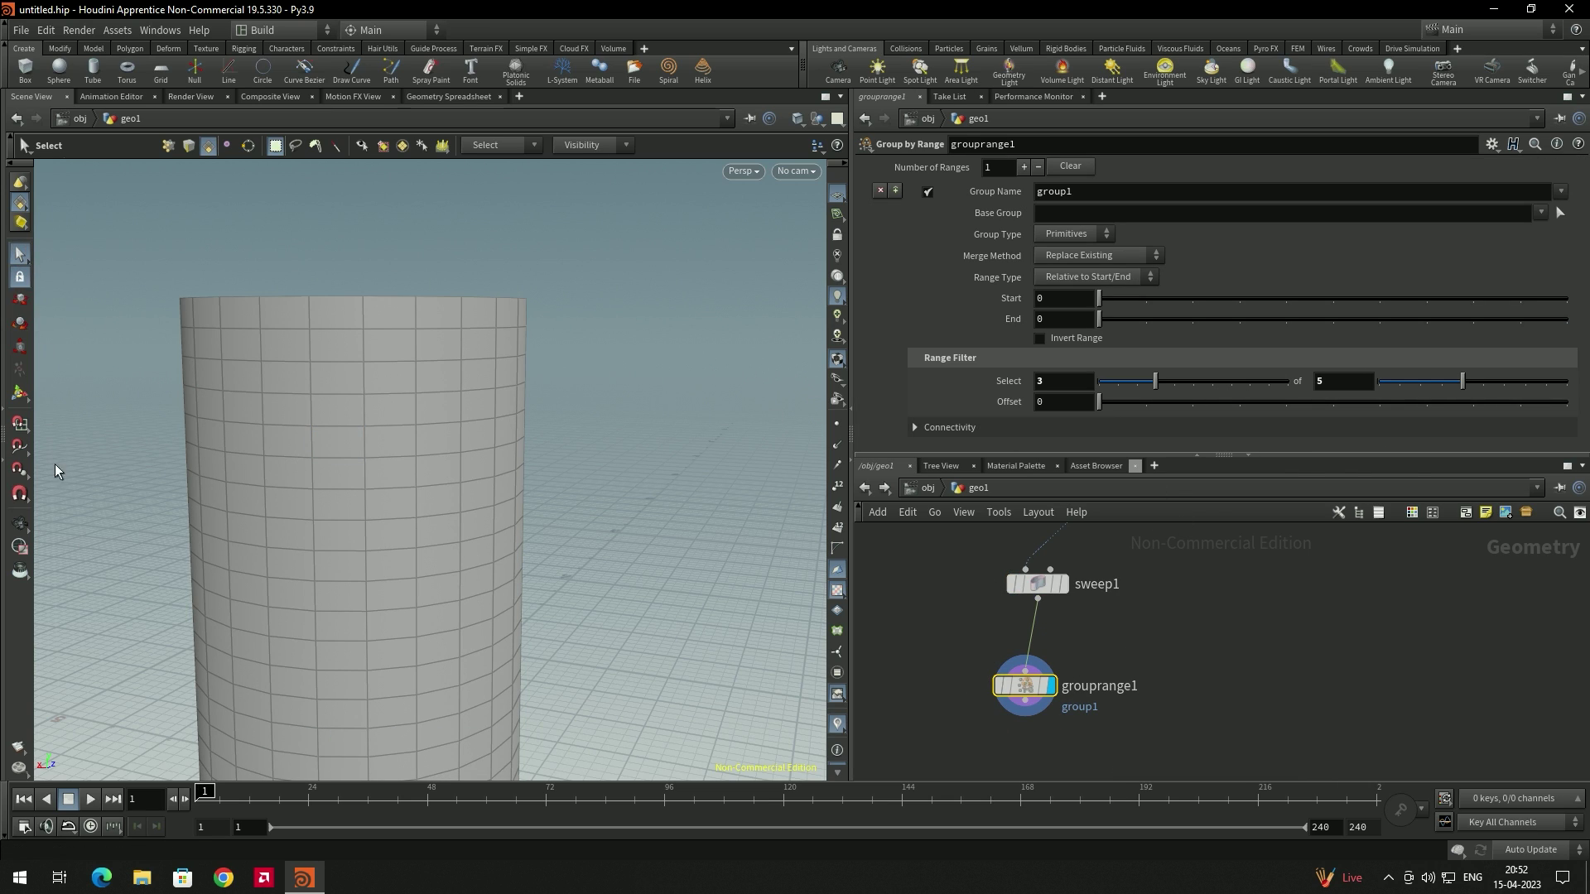
{"action": "left_click", "coordinate": [19, 524]}
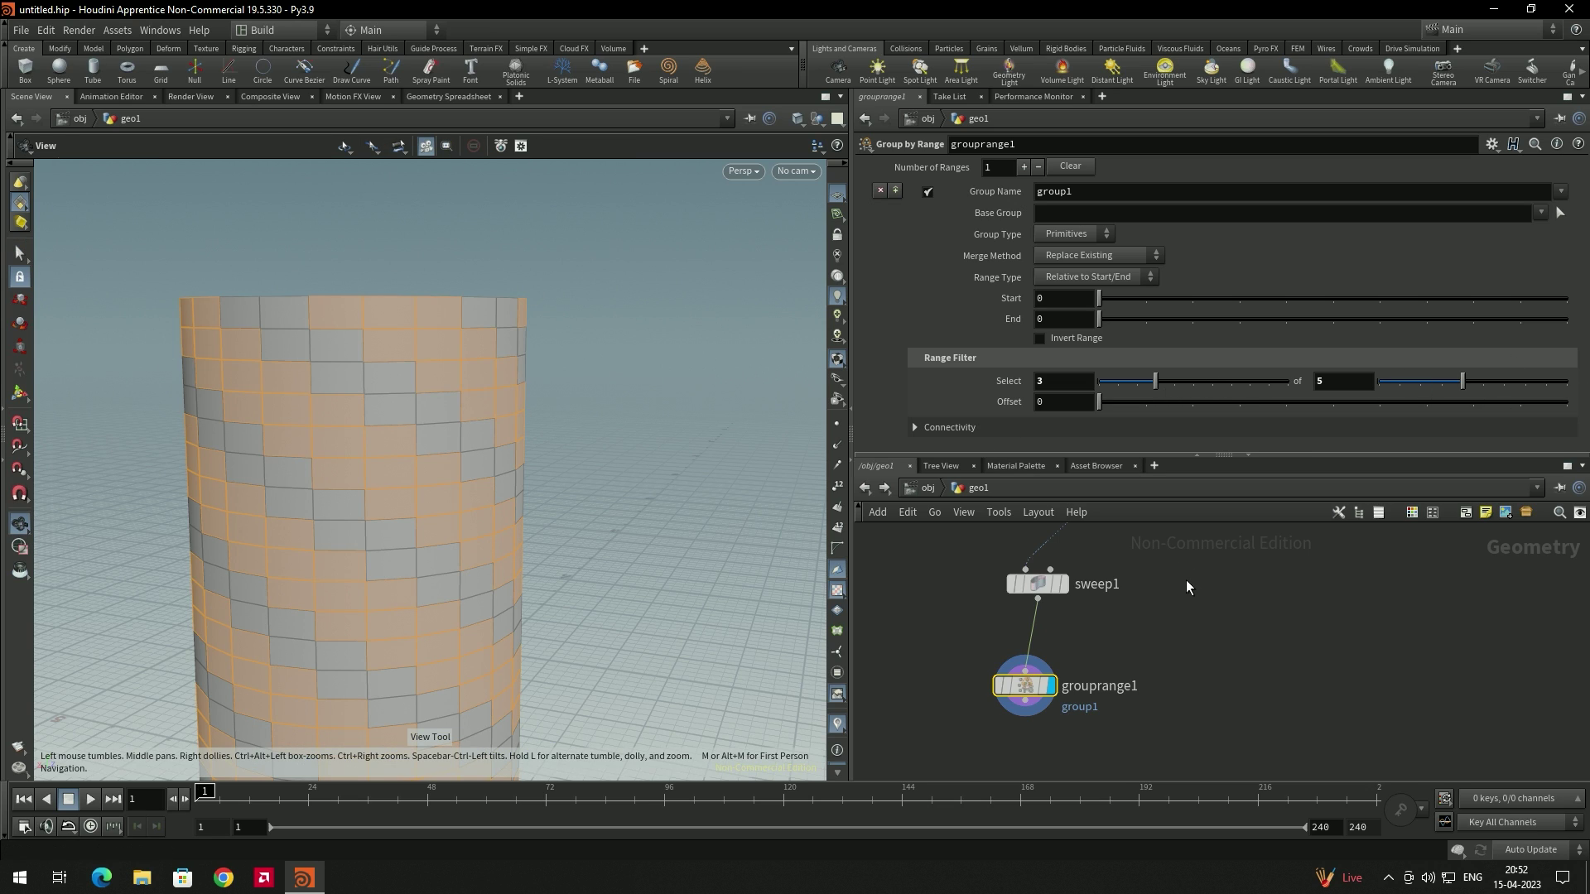
{"action": "left_click", "coordinate": [1026, 692]}
{"action": "key", "text": "Delete"}
{"action": "key", "text": "h"}
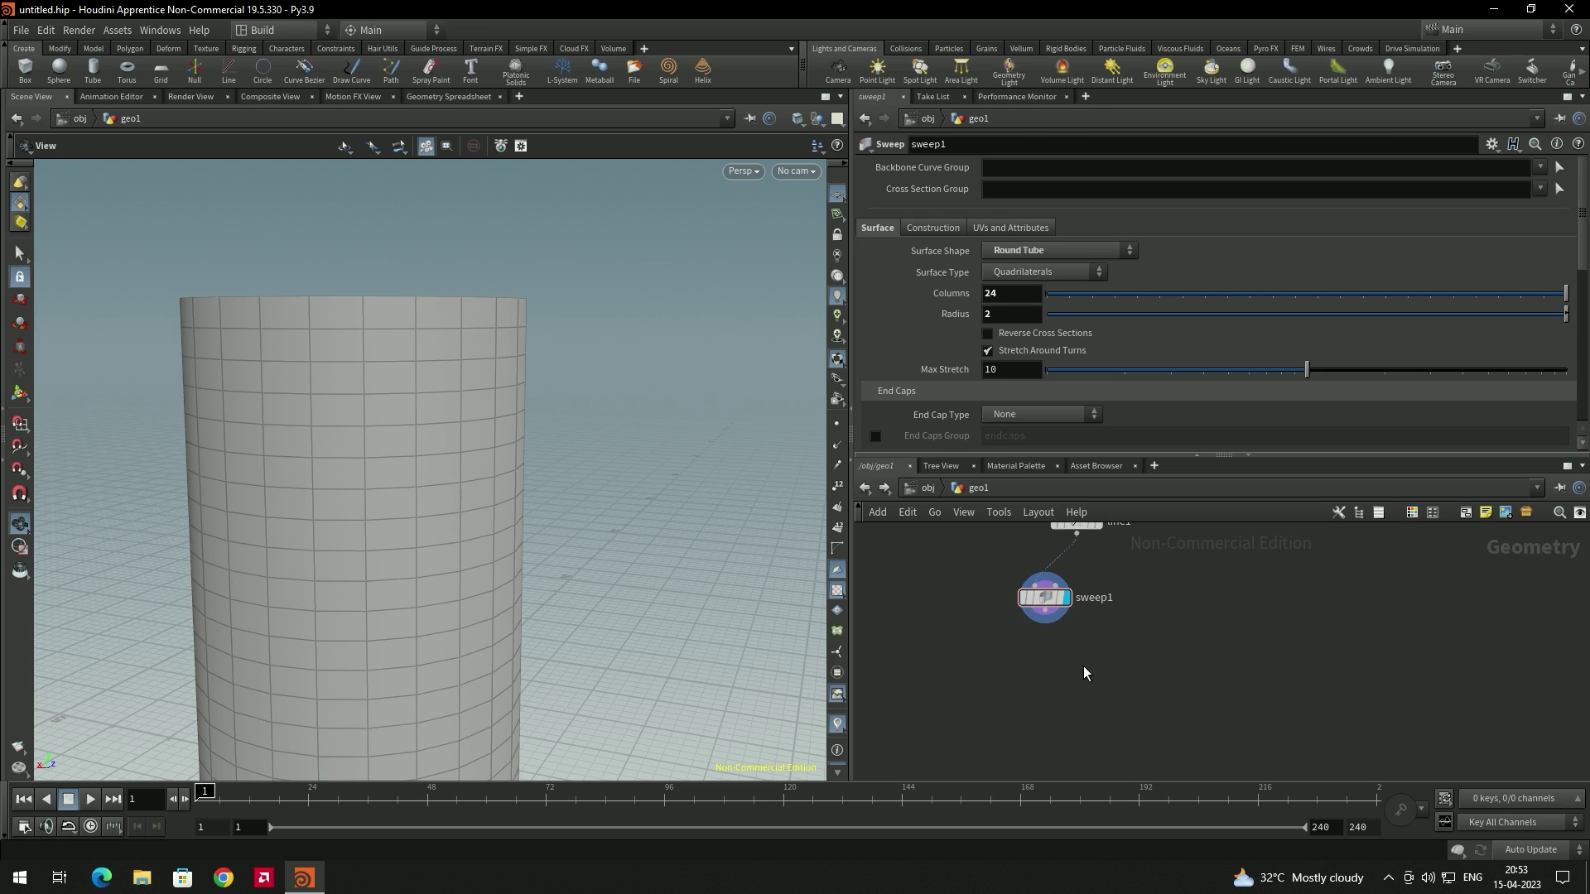
Display the line alone with primitive numbers shown and point markers hidden, and examine how many primitives it consists of.
{"action": "left_click", "coordinate": [1048, 563]}
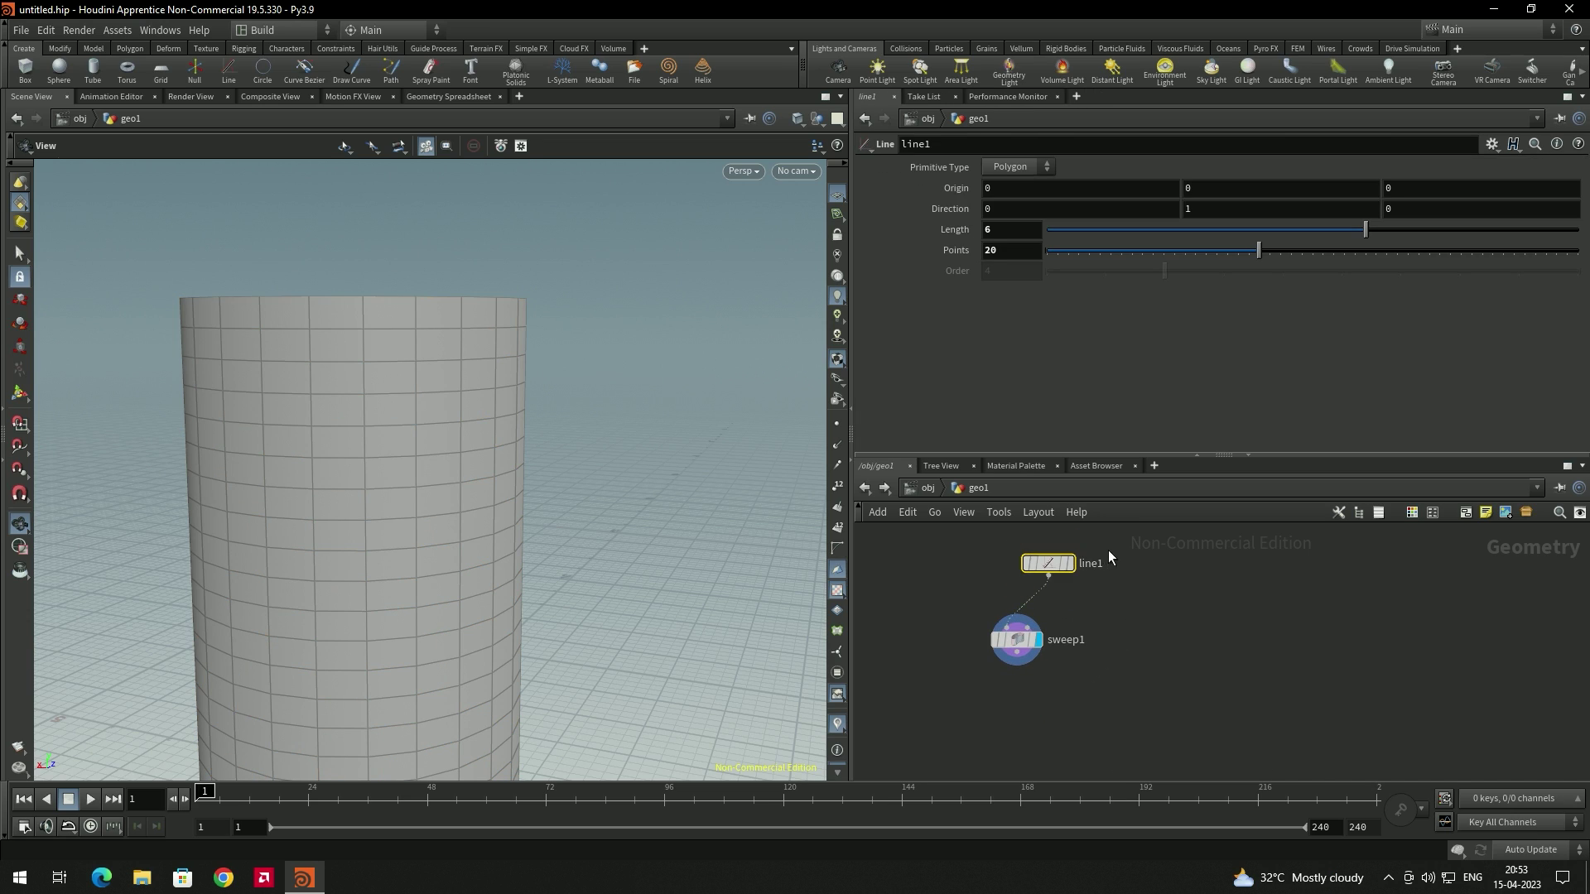
{"action": "left_click", "coordinate": [1075, 537]}
{"action": "scroll", "coordinate": [515, 439], "scroll_direction": "down", "scroll_amount": 4}
{"action": "middle_click_drag", "start_coordinate": [509, 469], "coordinate": [533, 440]}
{"action": "scroll", "coordinate": [494, 452], "scroll_direction": "up", "scroll_amount": 1}
{"action": "left_click_drag", "start_coordinate": [490, 455], "coordinate": [480, 454]}
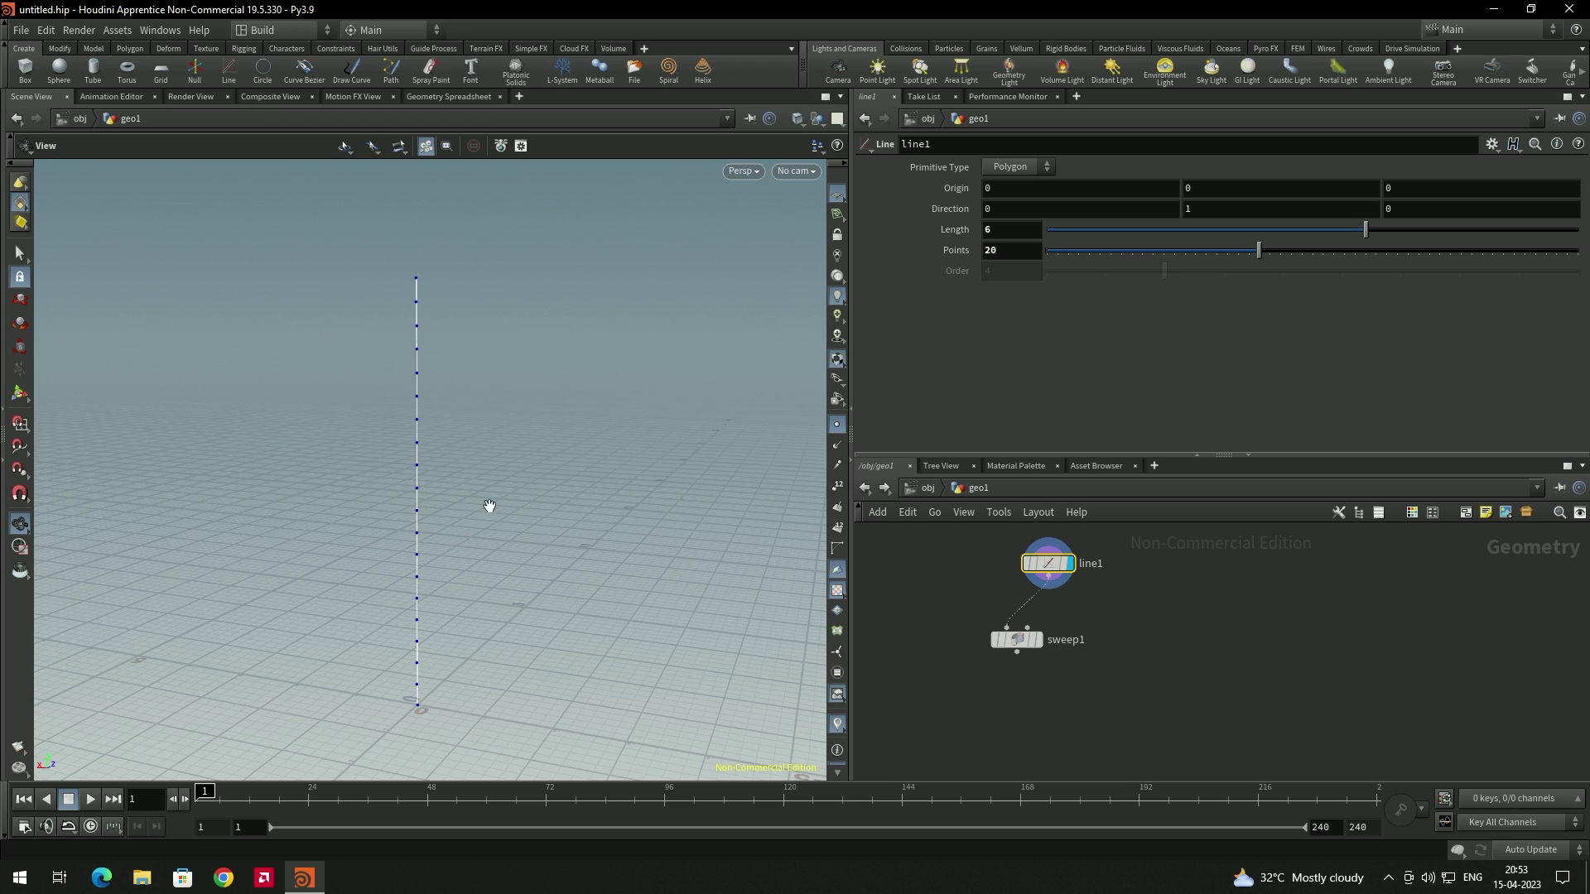
{"action": "left_click", "coordinate": [839, 529]}
{"action": "scroll", "coordinate": [408, 532], "scroll_direction": "up", "scroll_amount": 5}
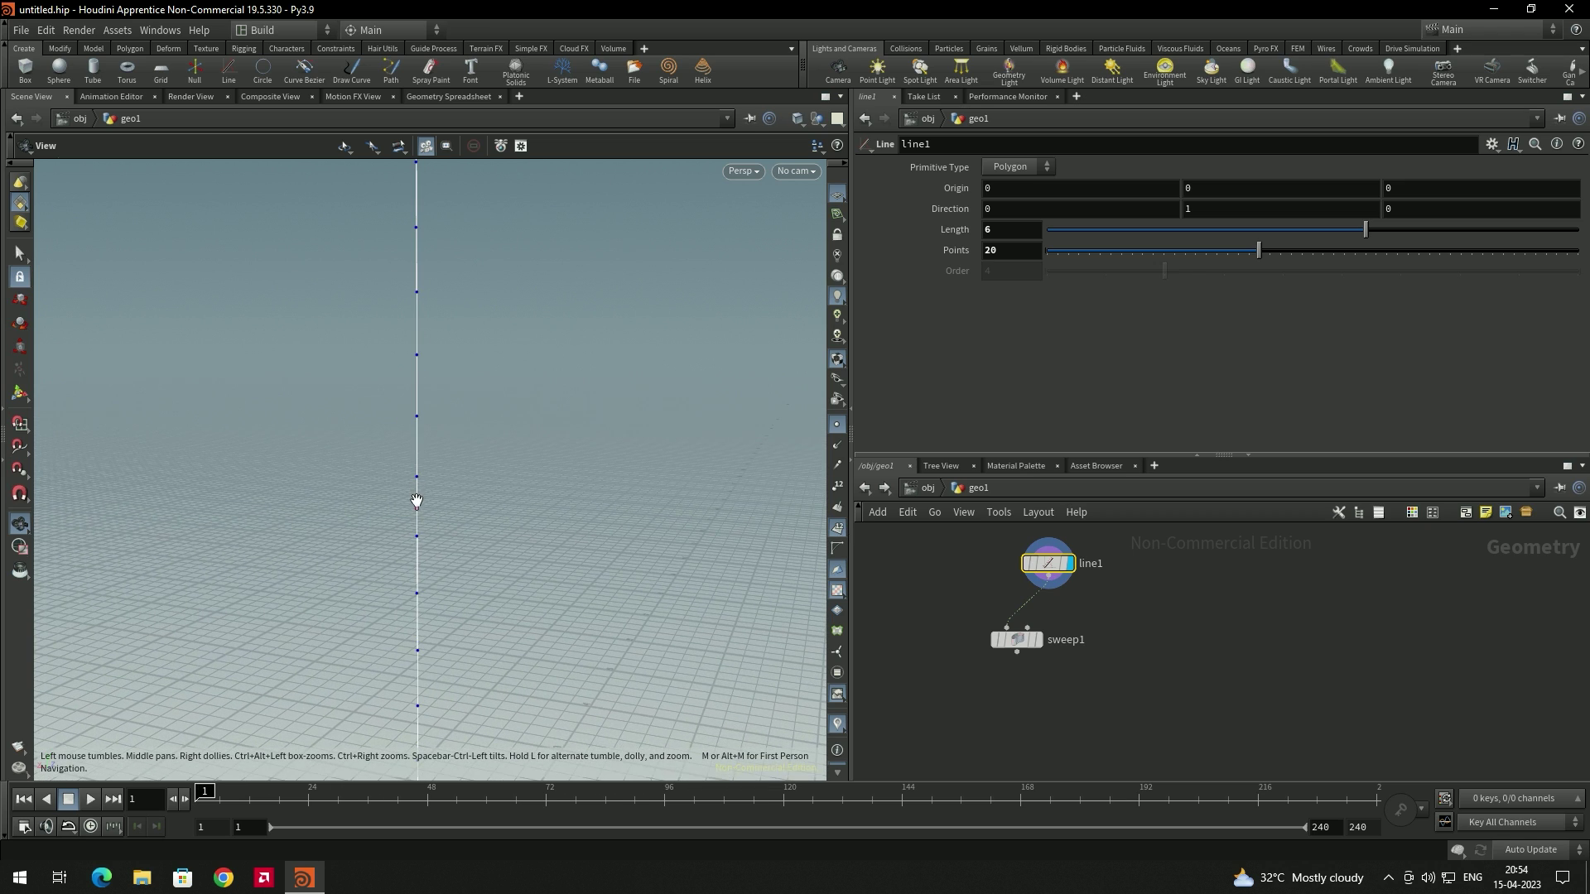
{"action": "left_click", "coordinate": [837, 424]}
{"action": "left_click_drag", "start_coordinate": [643, 444], "coordinate": [497, 538]}
{"action": "left_click_drag", "start_coordinate": [493, 454], "coordinate": [491, 466]}
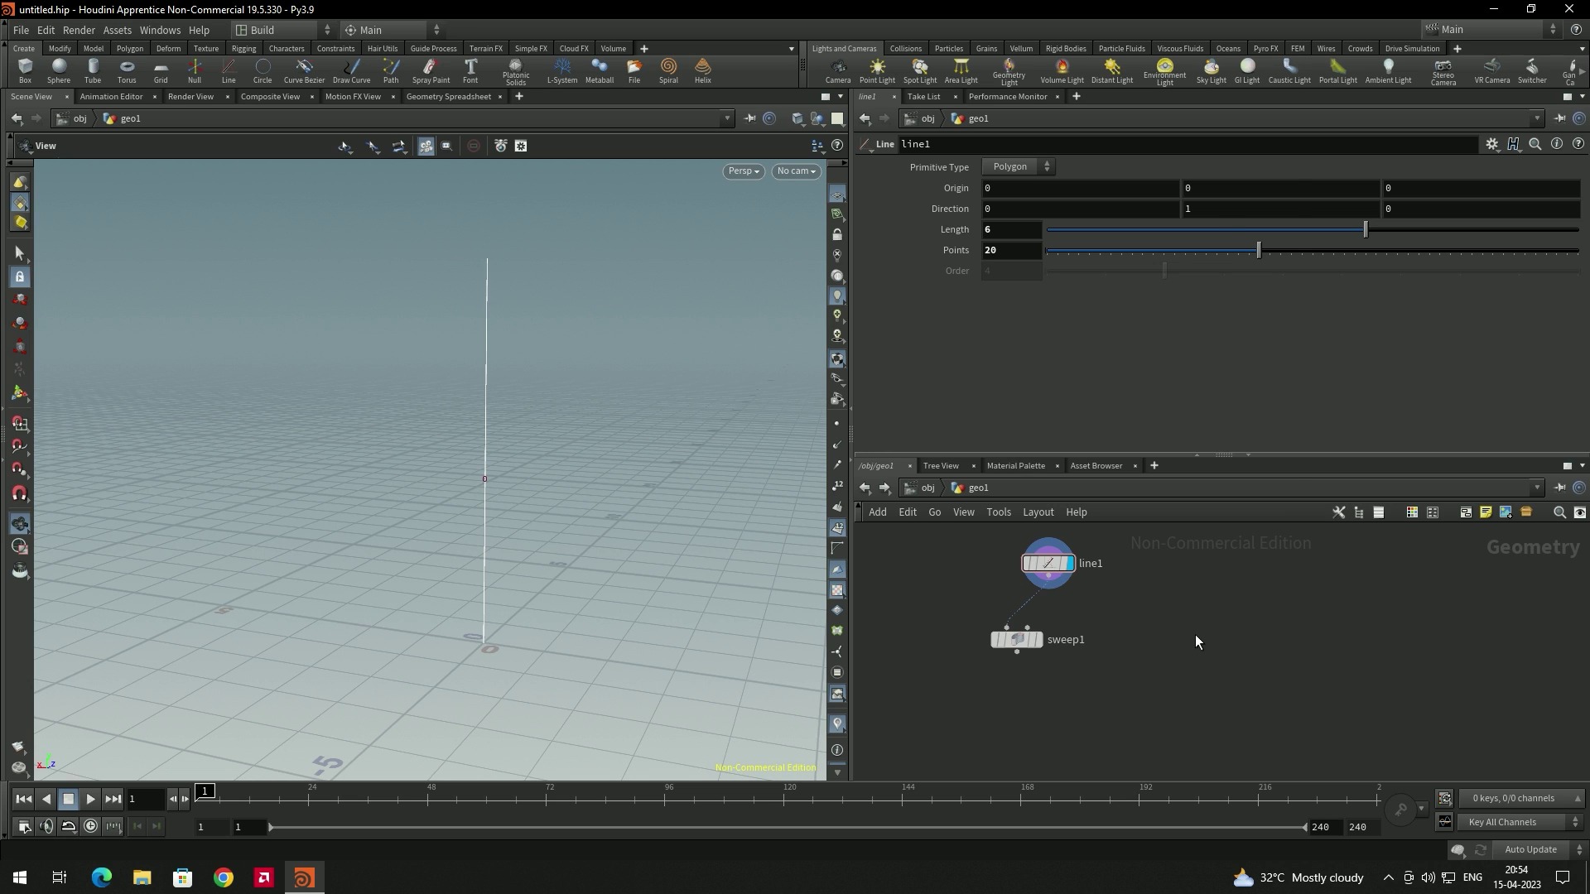
Add a Convert Line node fed by the line and display its result.
{"action": "key", "text": "Tab"}
{"action": "type", "text": "conver"}
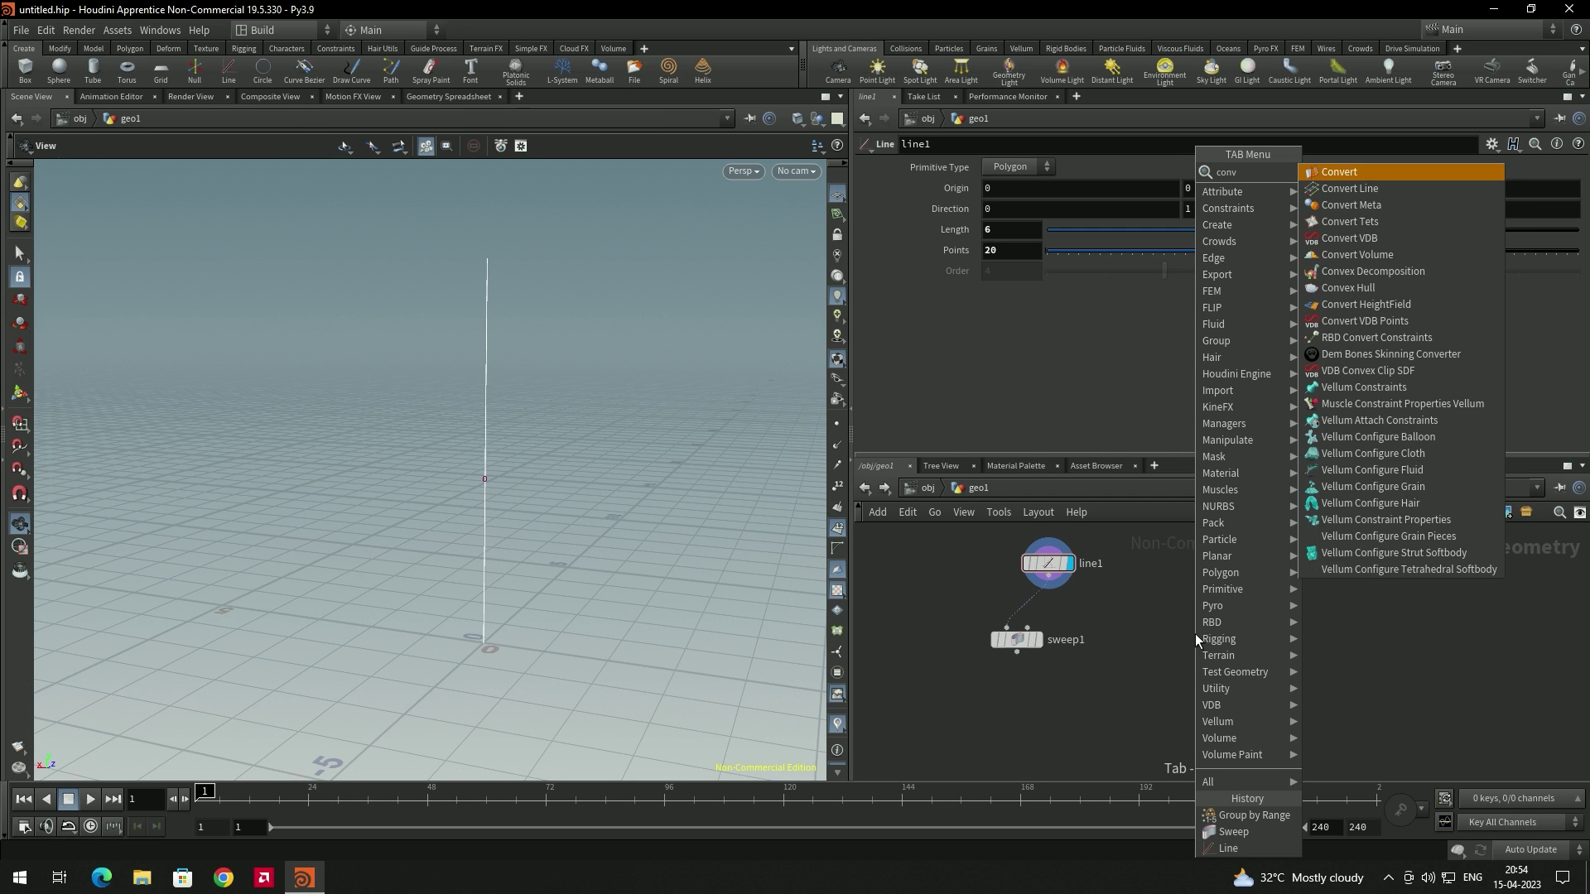
{"action": "left_click", "coordinate": [1366, 188]}
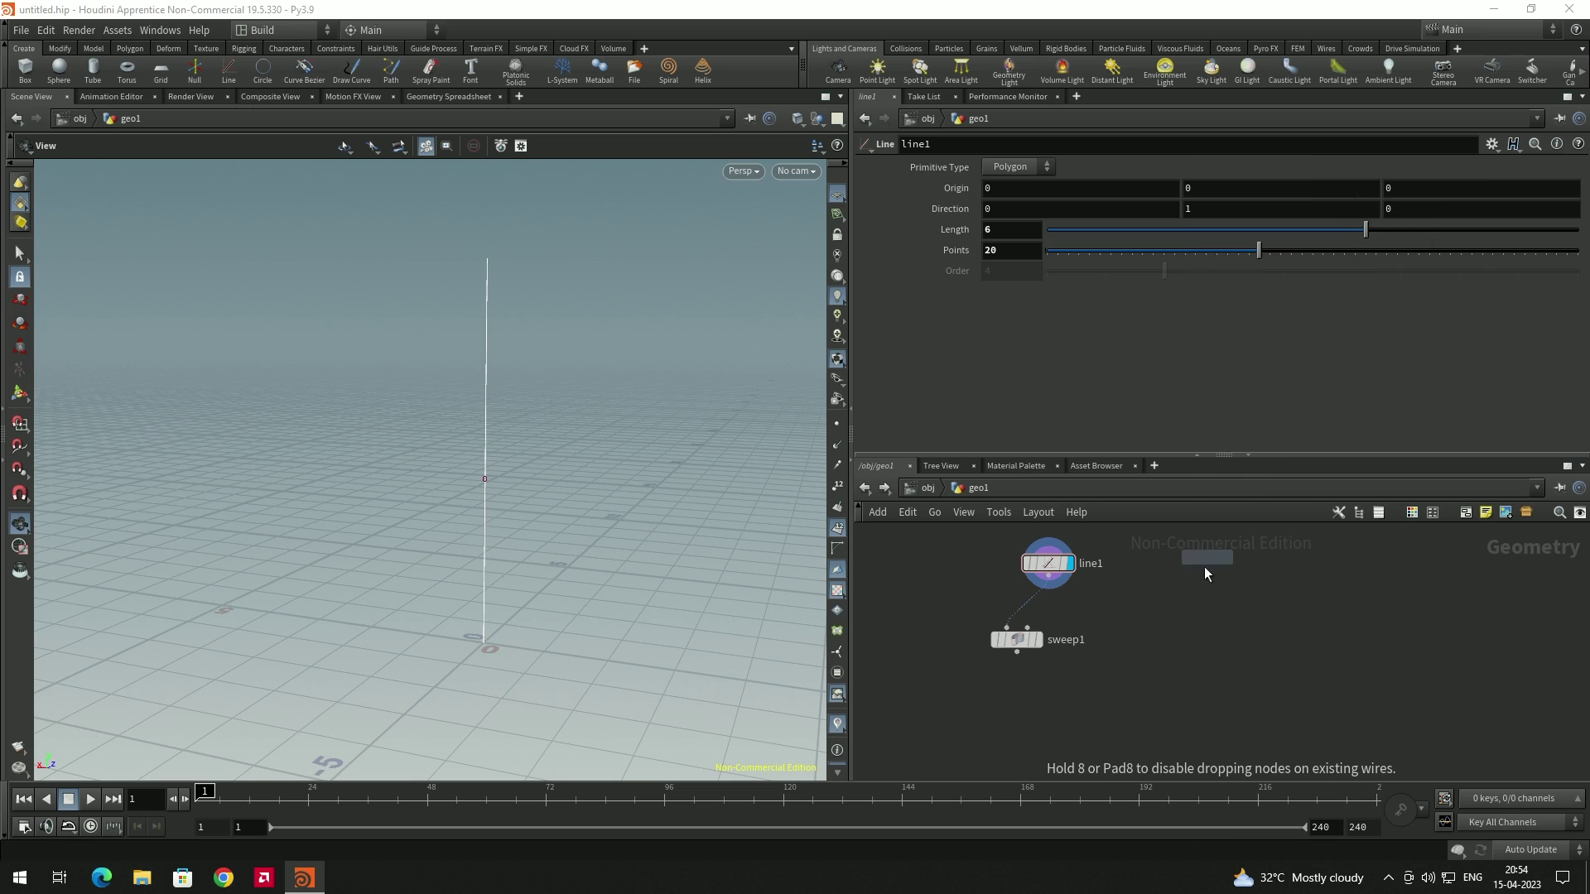
{"action": "left_click", "coordinate": [1150, 638]}
{"action": "left_click_drag", "start_coordinate": [1150, 627], "coordinate": [1049, 577]}
{"action": "left_click", "coordinate": [1190, 639]}
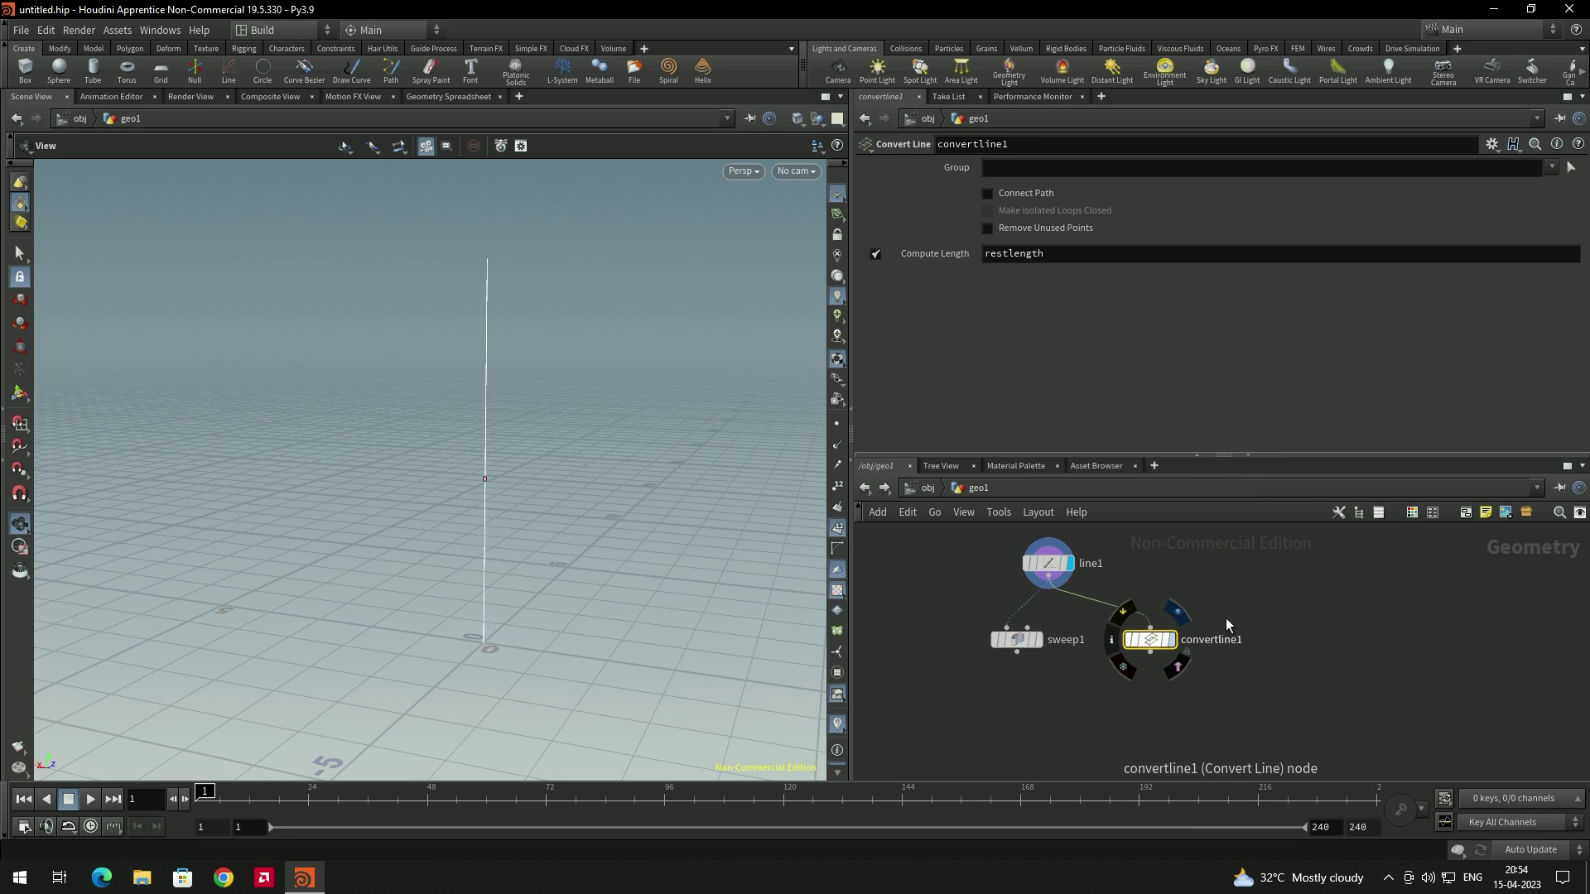
Compare the primitive numbering of the original line and the converted line, and hide the primitive numbers.
{"action": "middle_click", "coordinate": [1157, 635]}
{"action": "left_click", "coordinate": [1159, 641]}
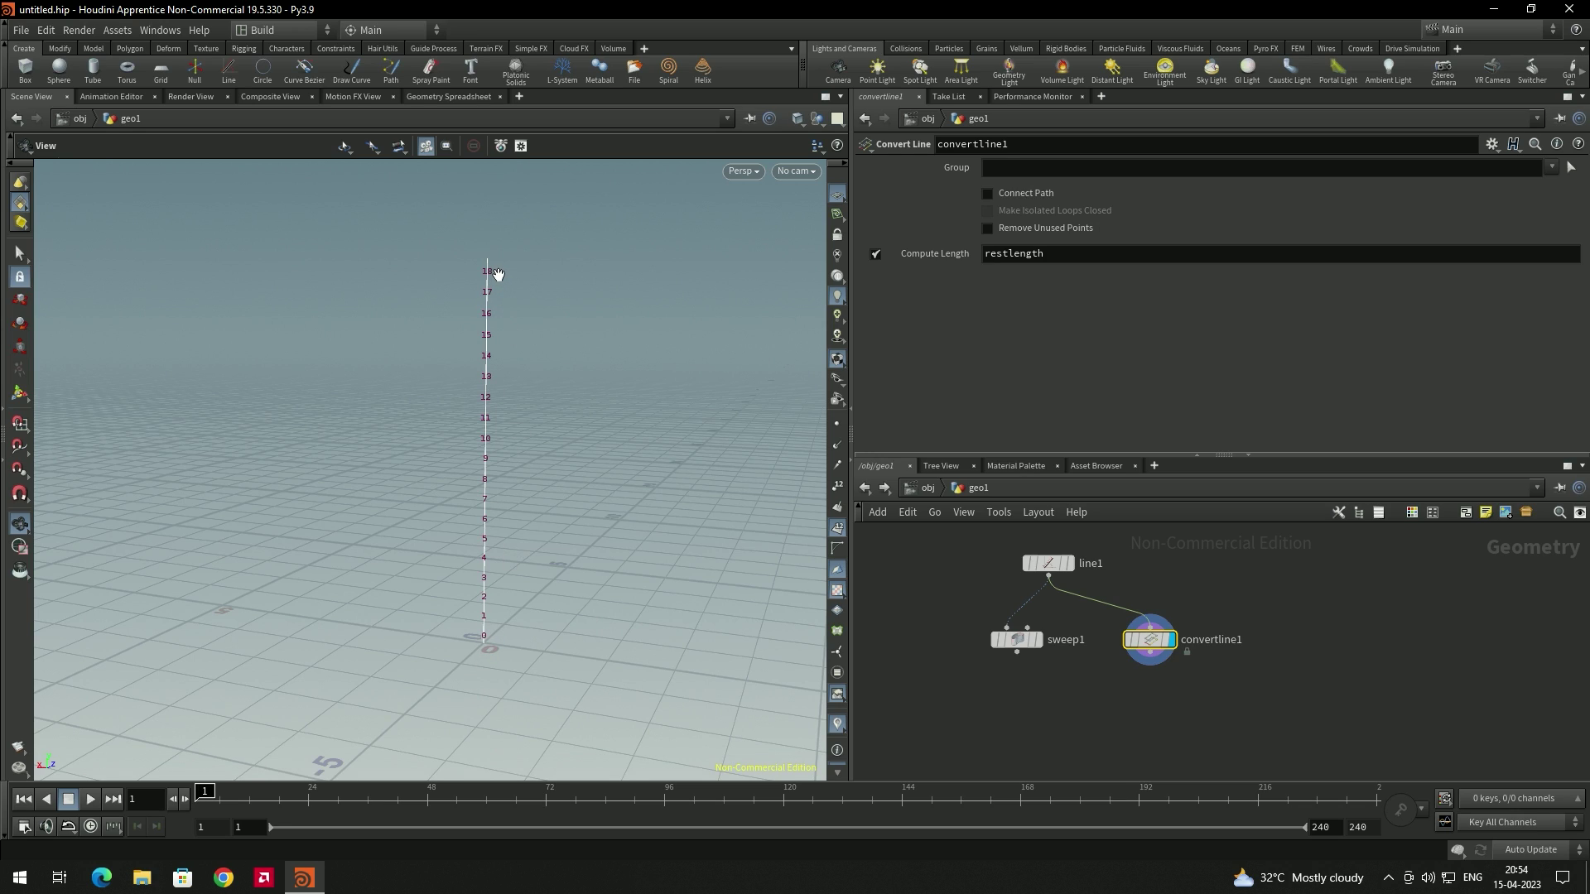
{"action": "left_click", "coordinate": [1049, 563]}
{"action": "left_click", "coordinate": [1069, 563]}
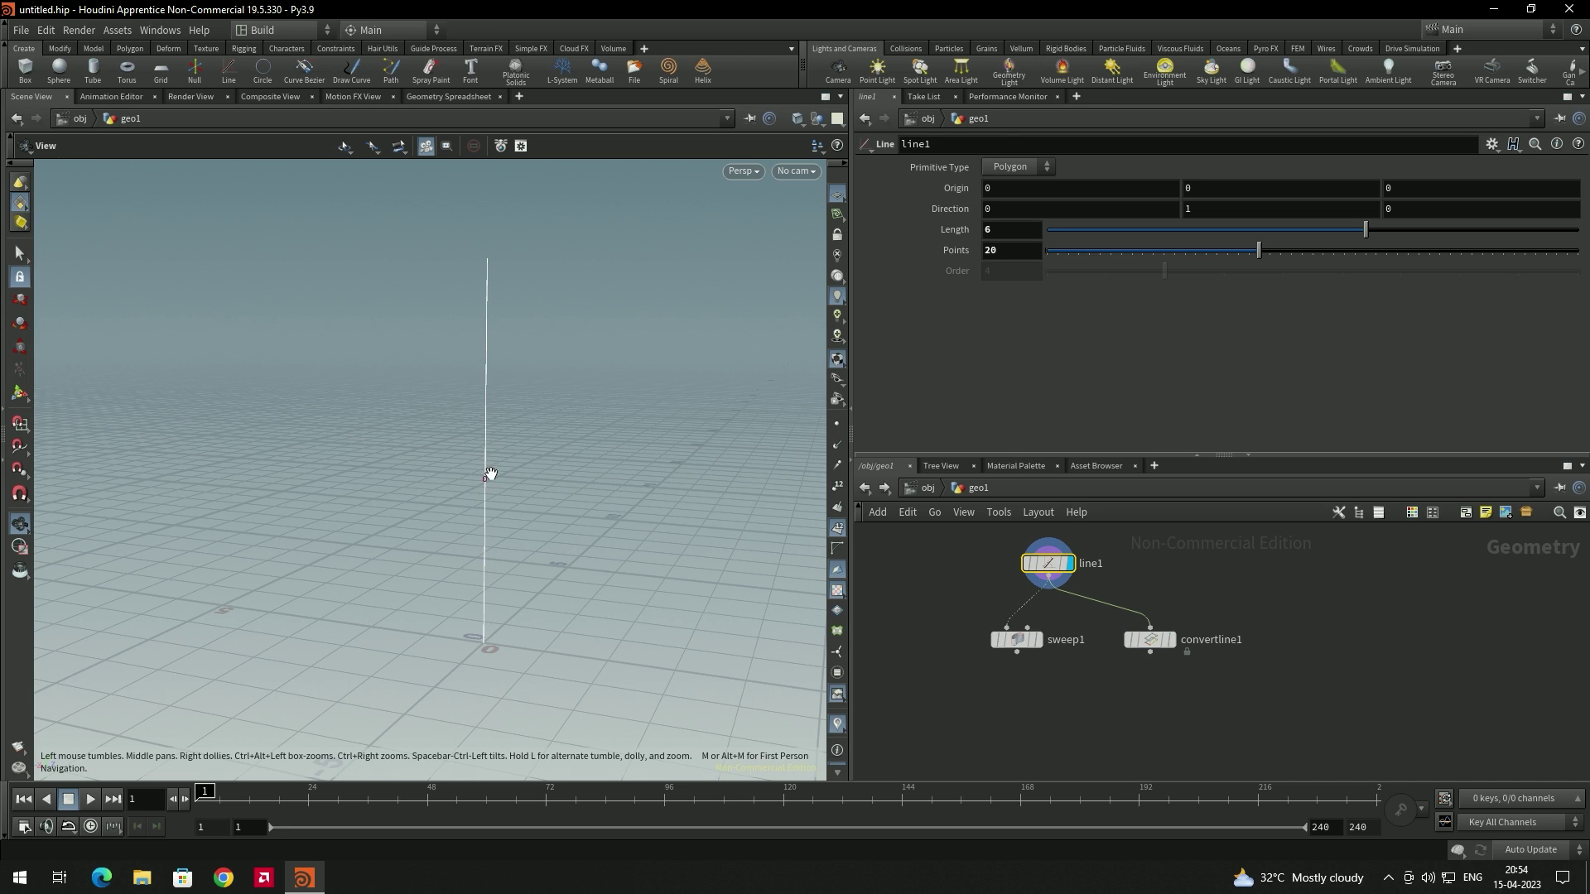
{"action": "left_click", "coordinate": [1150, 639]}
{"action": "left_click", "coordinate": [1169, 639]}
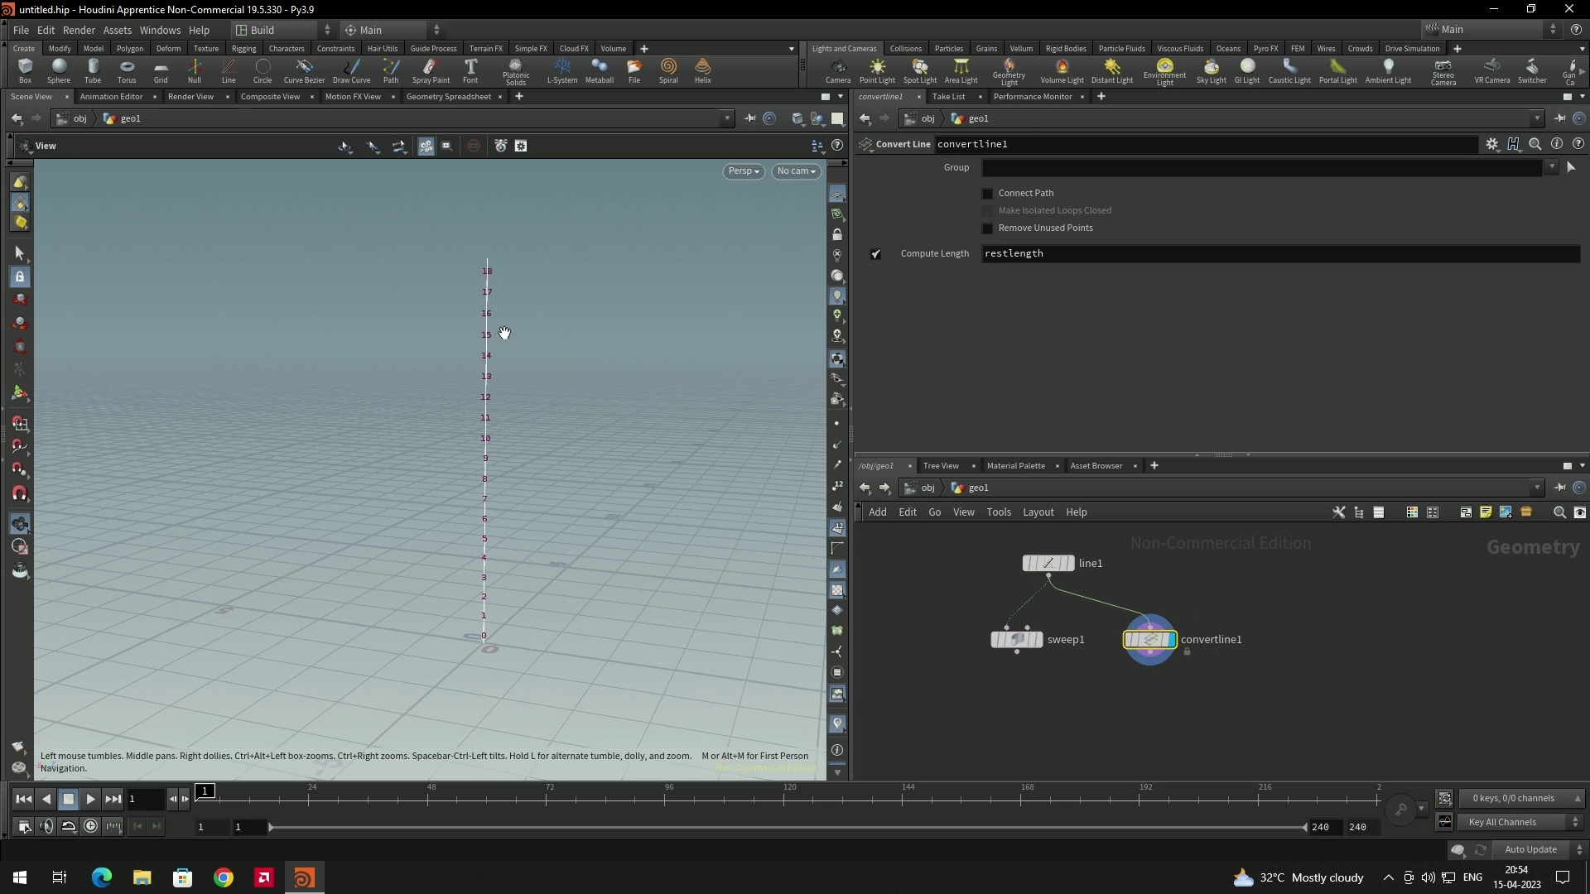
{"action": "left_click", "coordinate": [838, 530]}
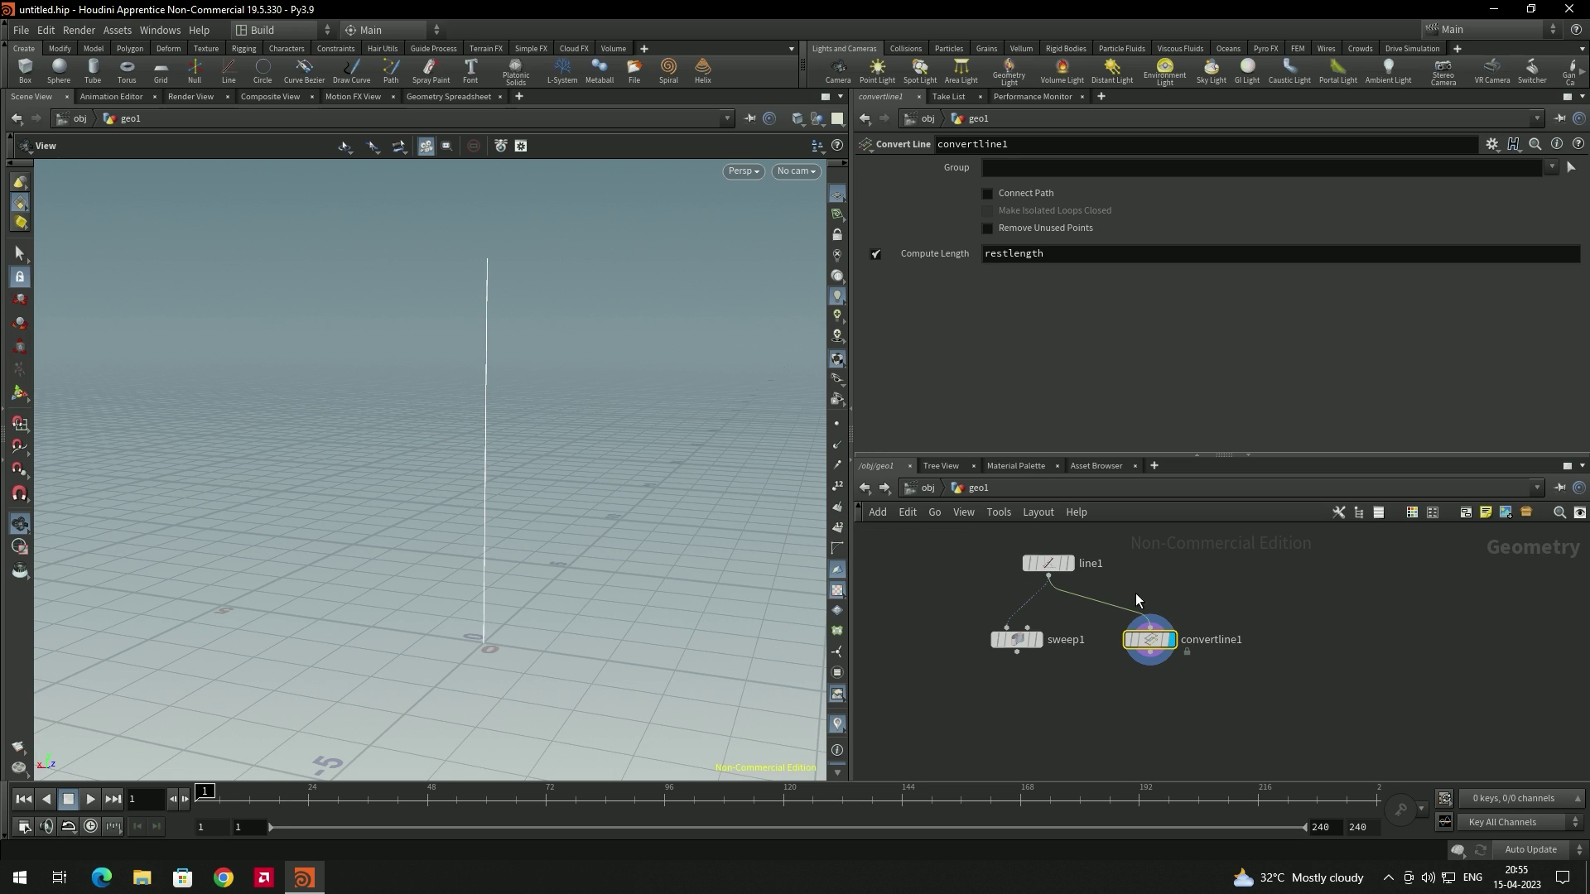
Add a displayed Group by Range node fed by the Convert Line node, with its range filter selecting 1 of 2 primitives.
{"action": "middle_click_drag", "start_coordinate": [1296, 688], "coordinate": [1109, 663]}
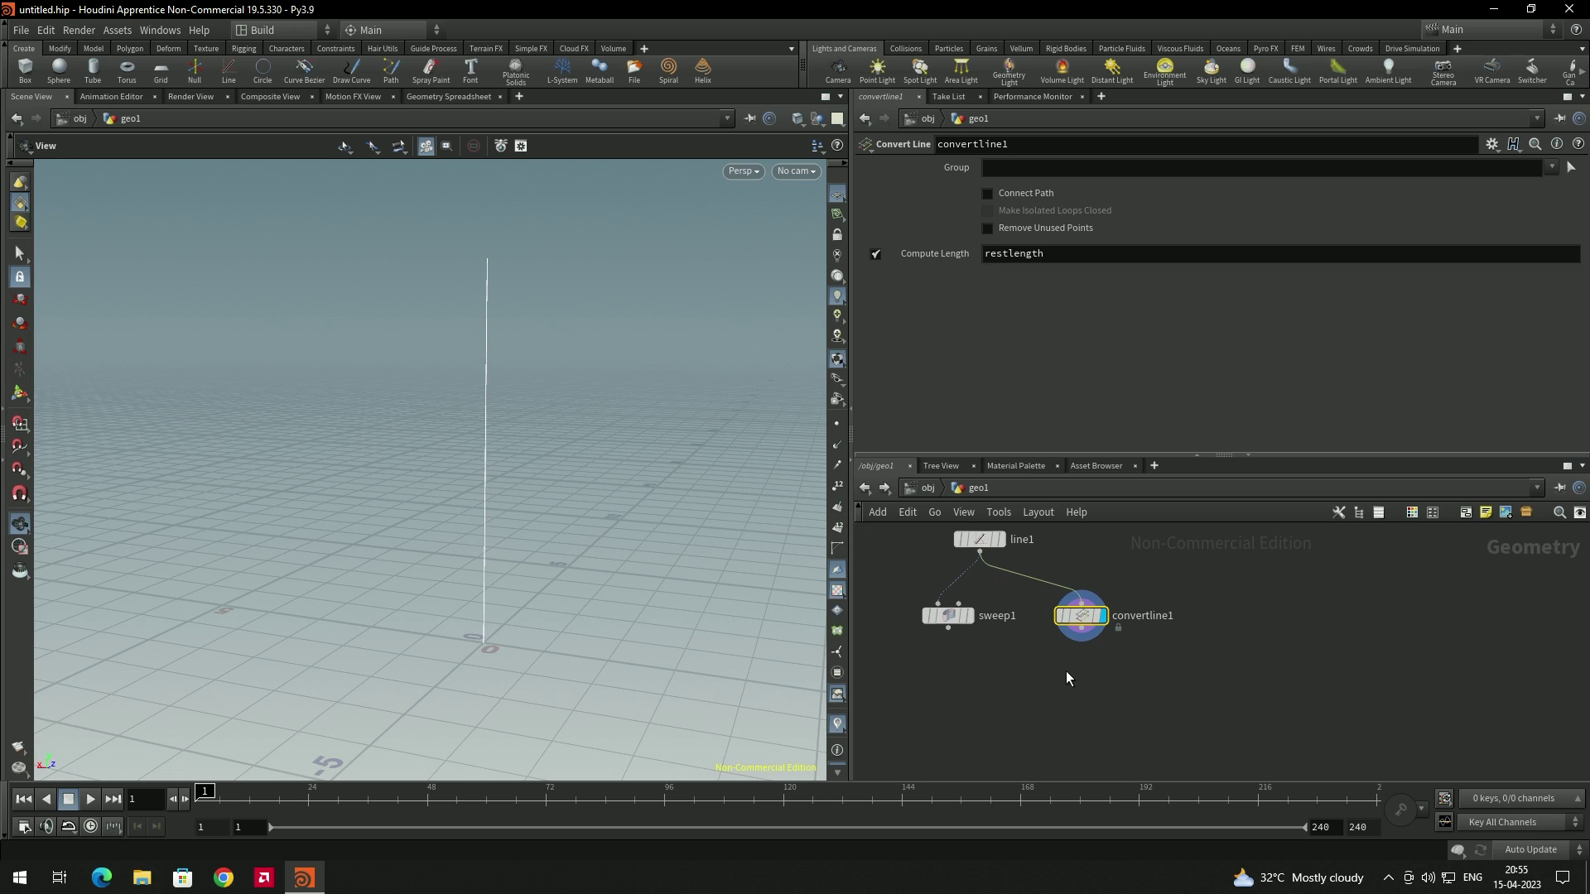
{"action": "key", "text": "Tab"}
{"action": "type", "text": "gro"}
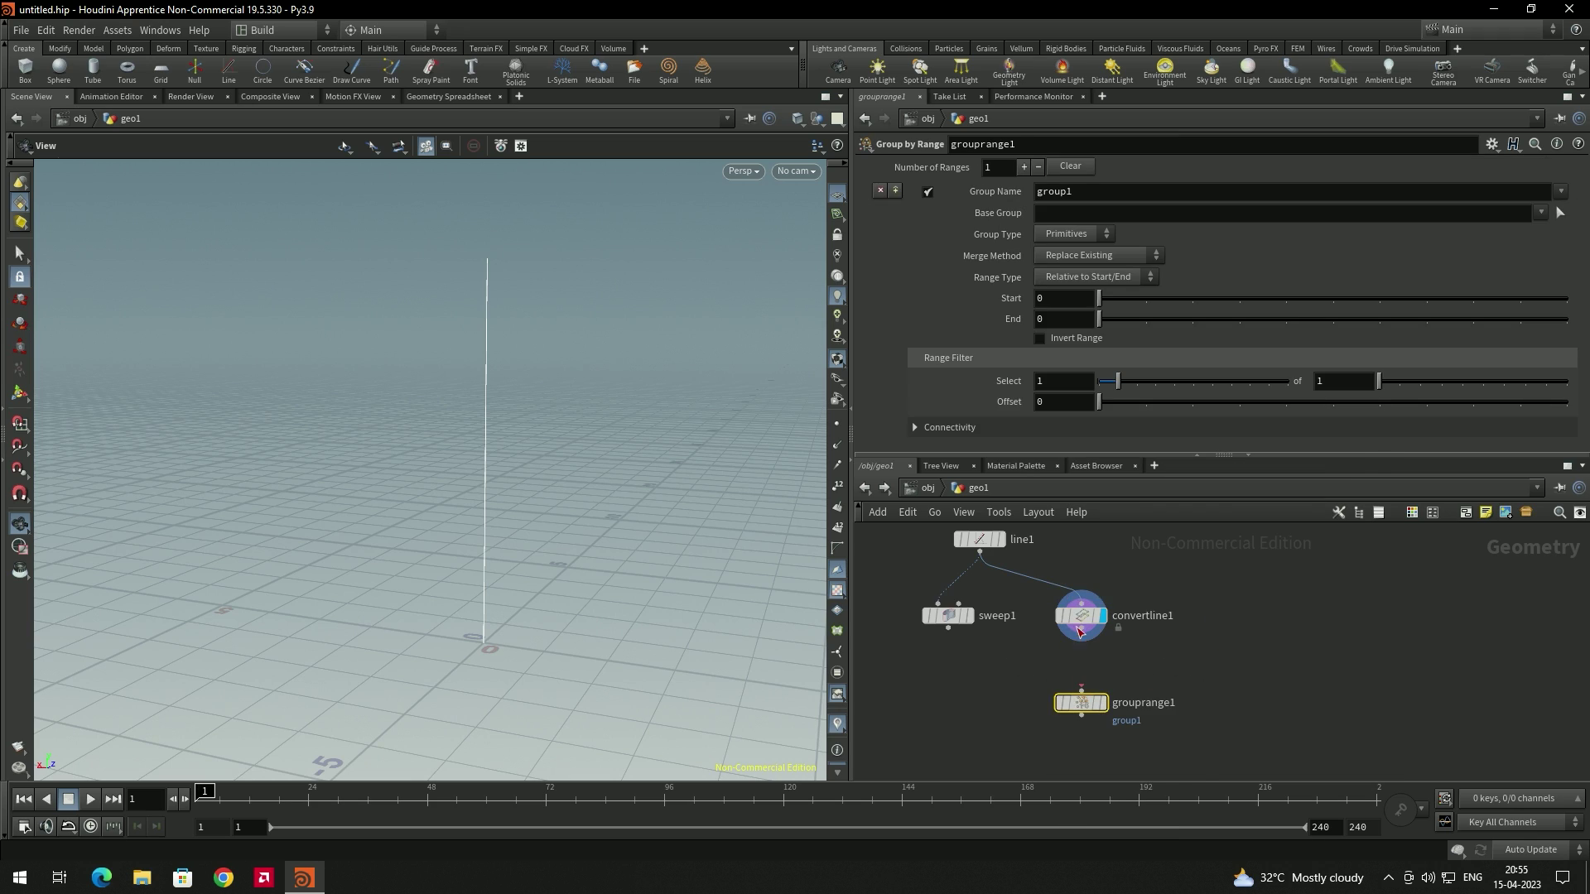
{"action": "left_click_drag", "start_coordinate": [1081, 629], "coordinate": [1090, 682]}
{"action": "left_click", "coordinate": [1102, 704]}
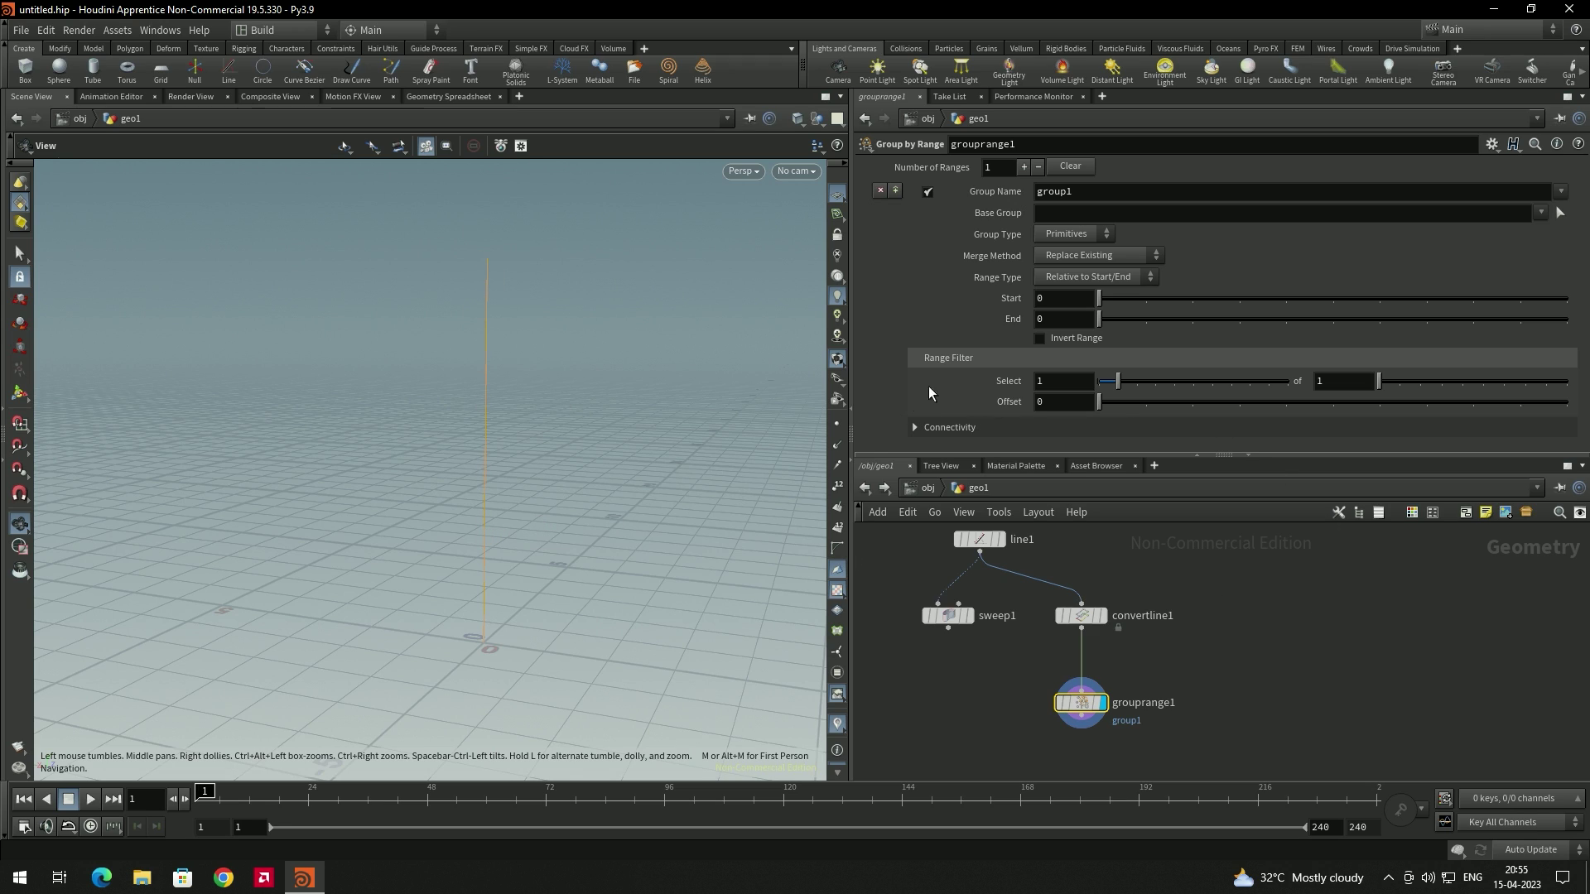
{"action": "left_click_drag", "start_coordinate": [1379, 381], "coordinate": [1399, 381]}
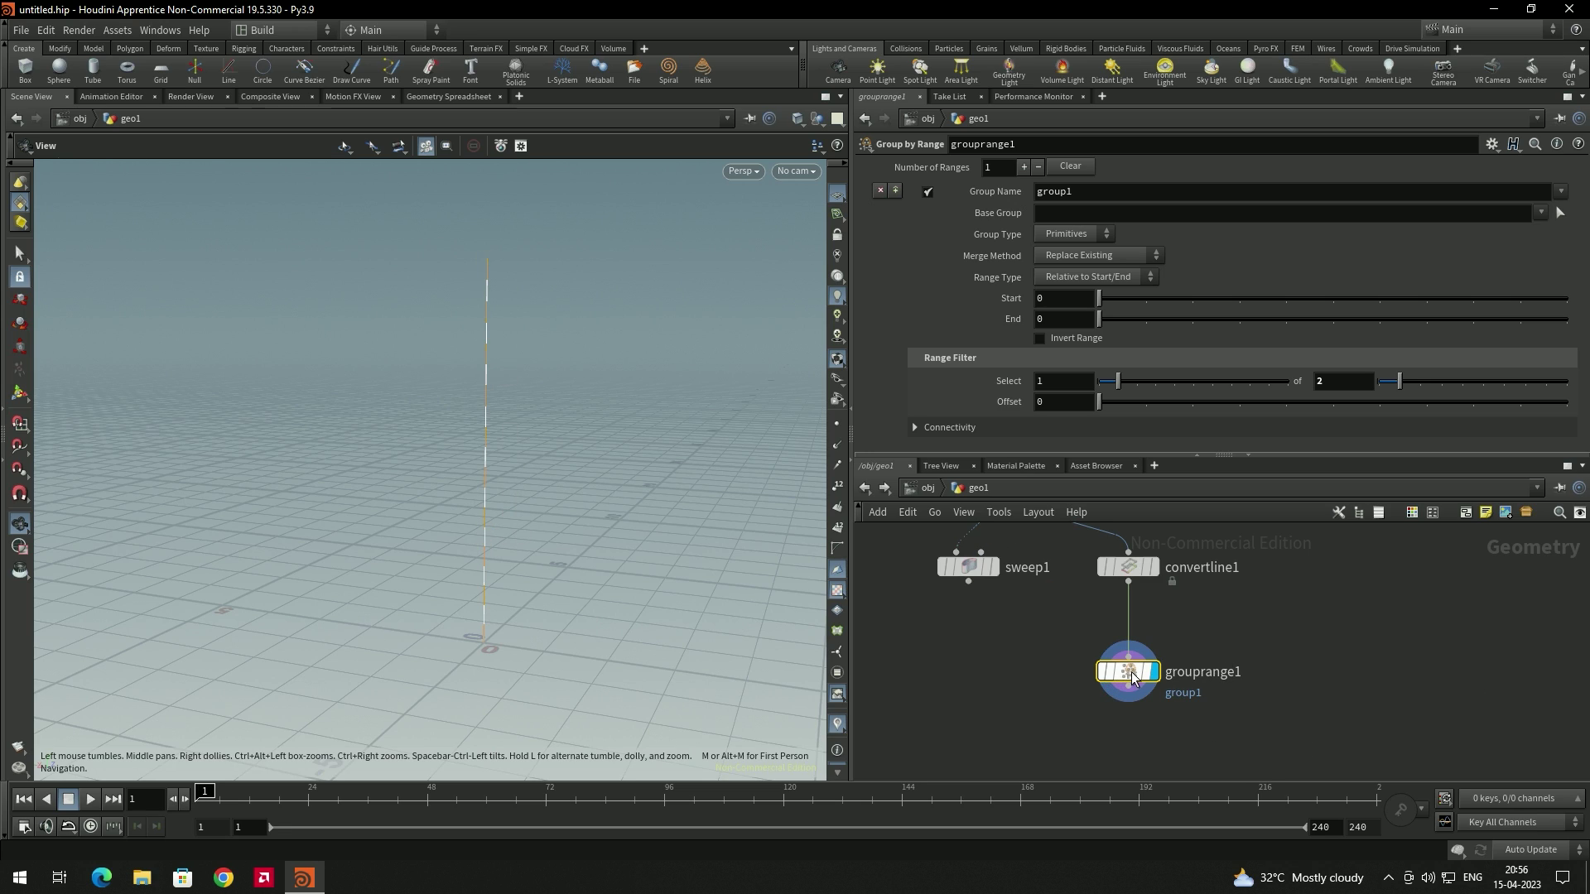
Add a displayed Group Transfer node with the sweep as first input and the Group by Range node as second input.
{"action": "mouse_move", "coordinate": [1131, 672]}
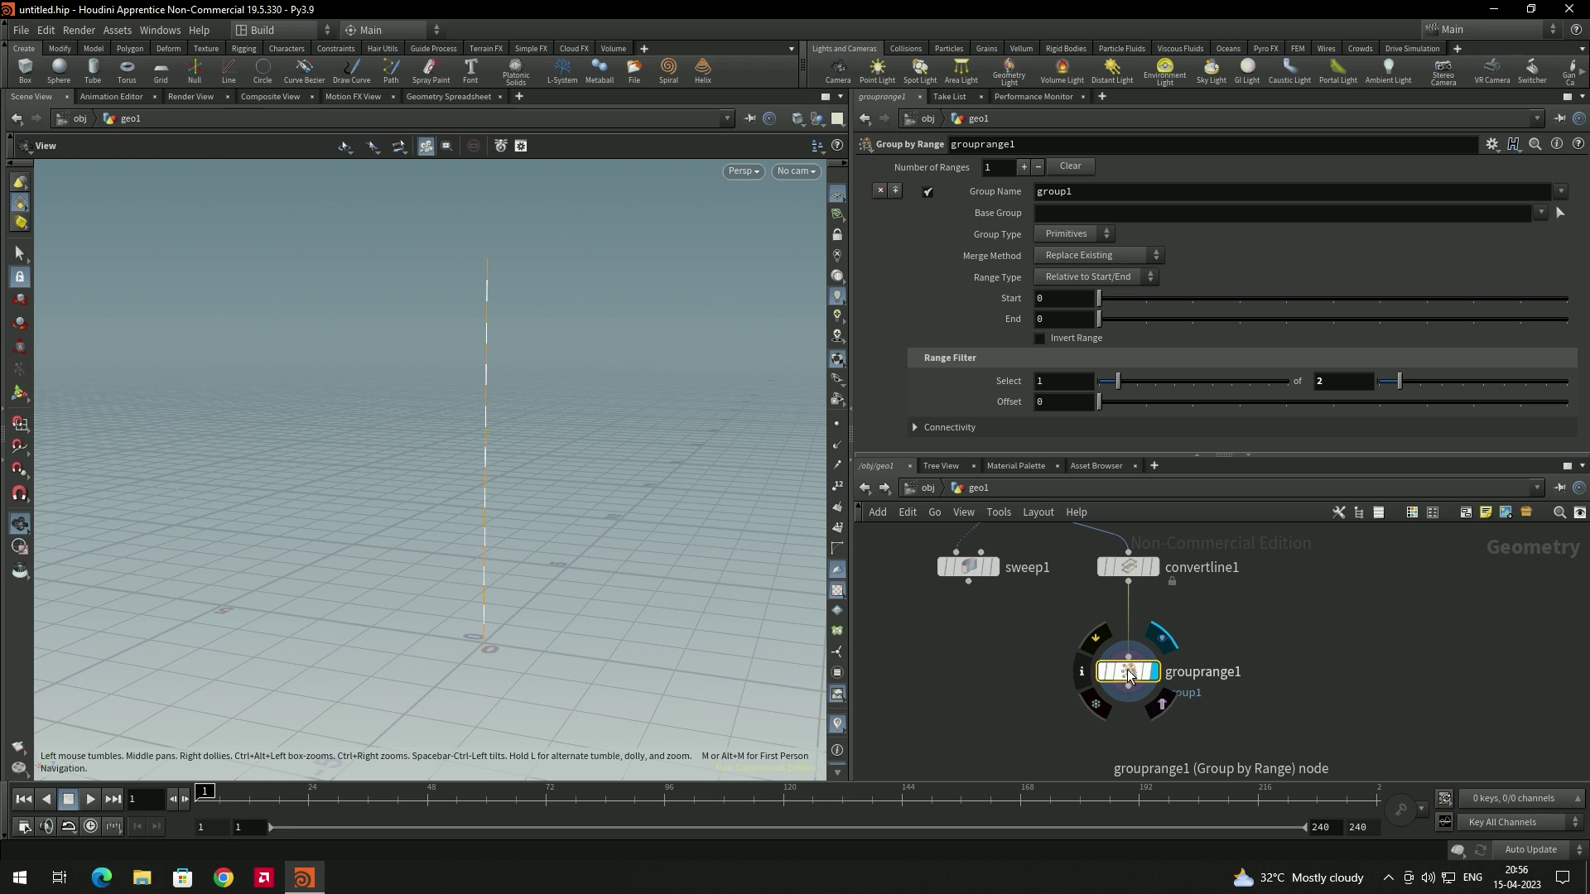
{"action": "mouse_move", "coordinate": [991, 573]}
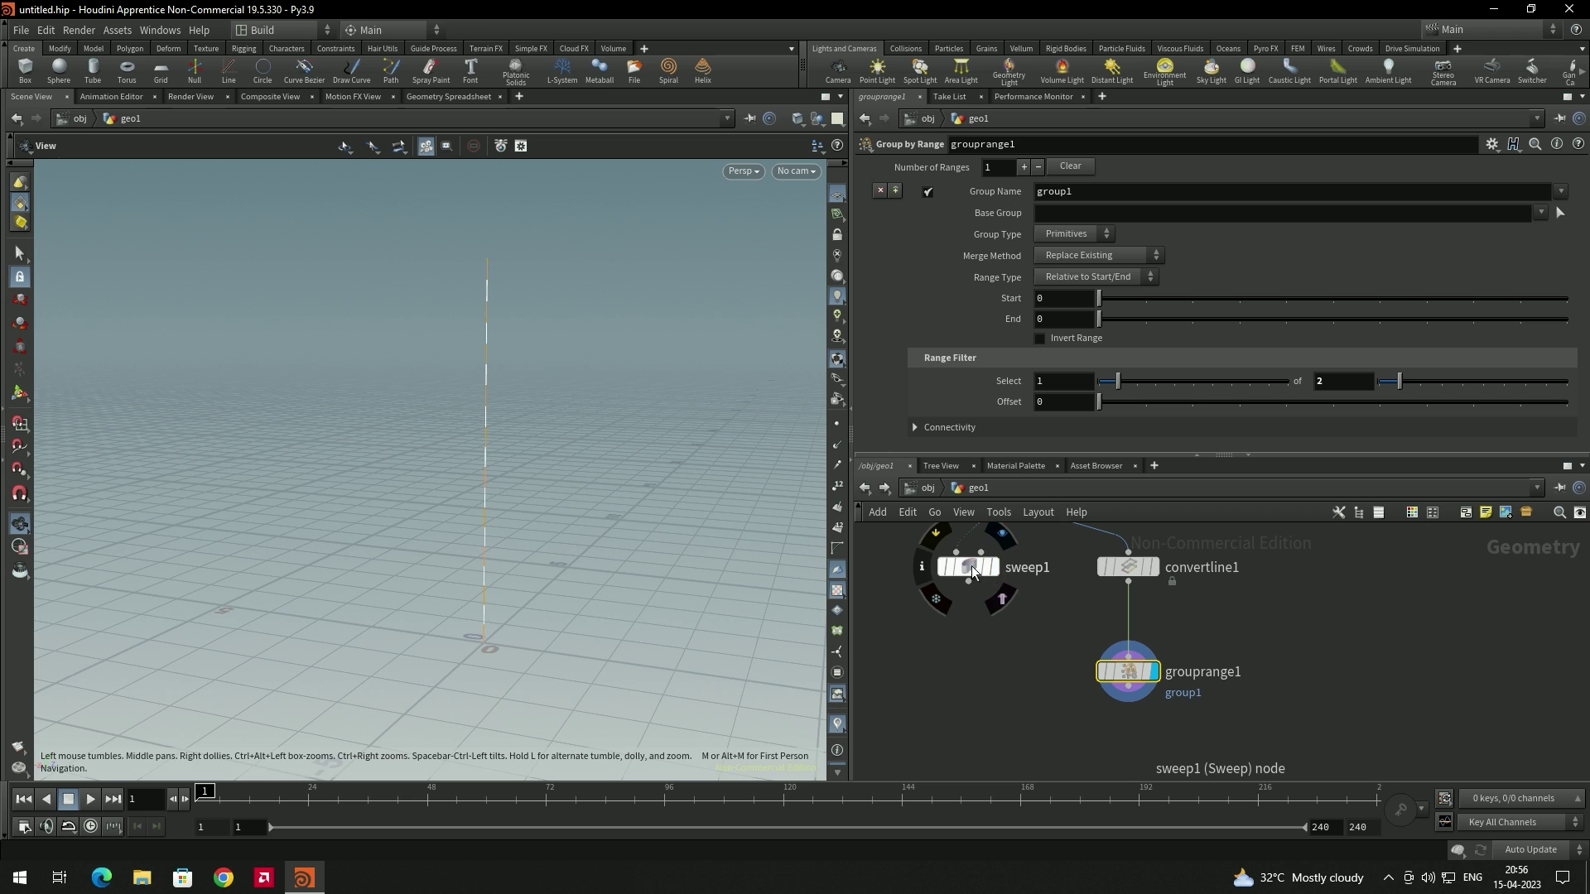
{"action": "middle_click_drag", "start_coordinate": [1009, 648], "coordinate": [1018, 661]}
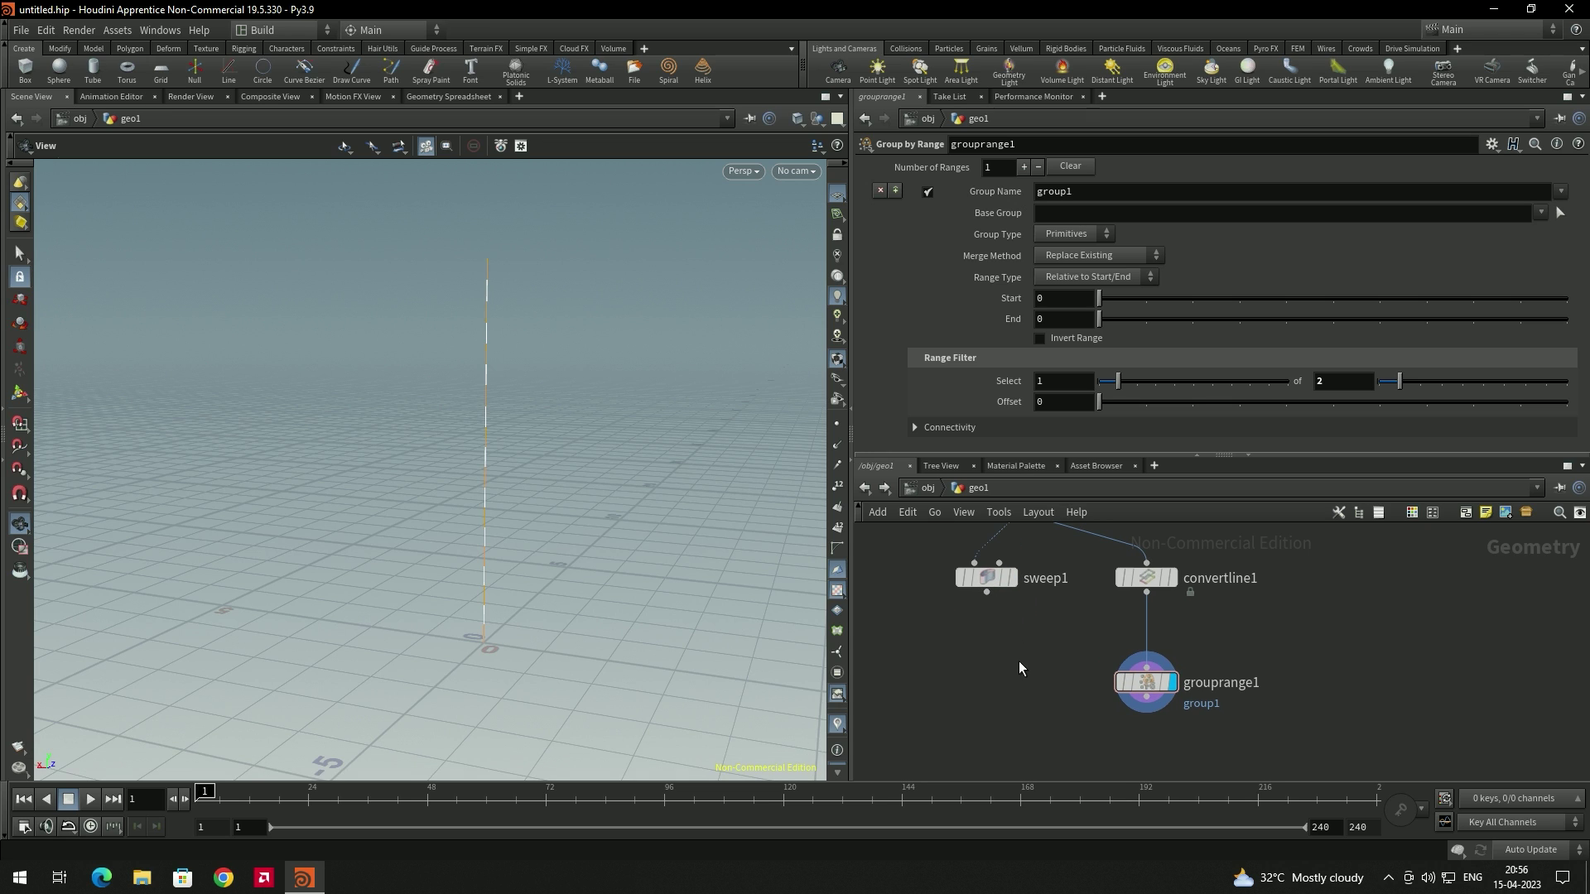
{"action": "key", "text": "Tab"}
{"action": "type", "text": "gro"}
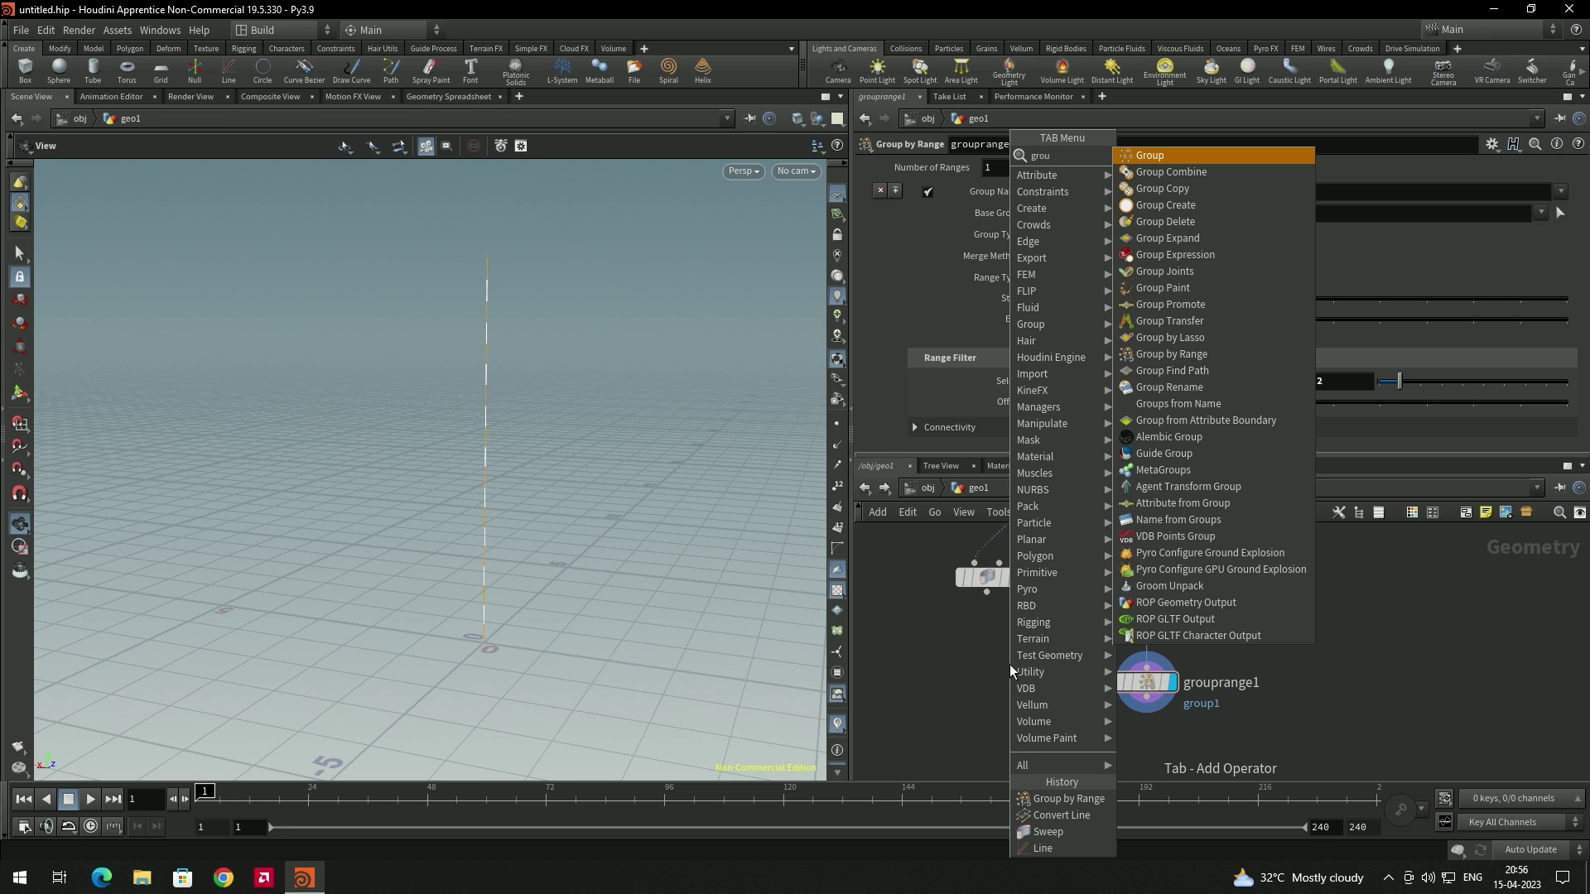
{"action": "type", "text": "u"}
{"action": "left_click", "coordinate": [1169, 321]}
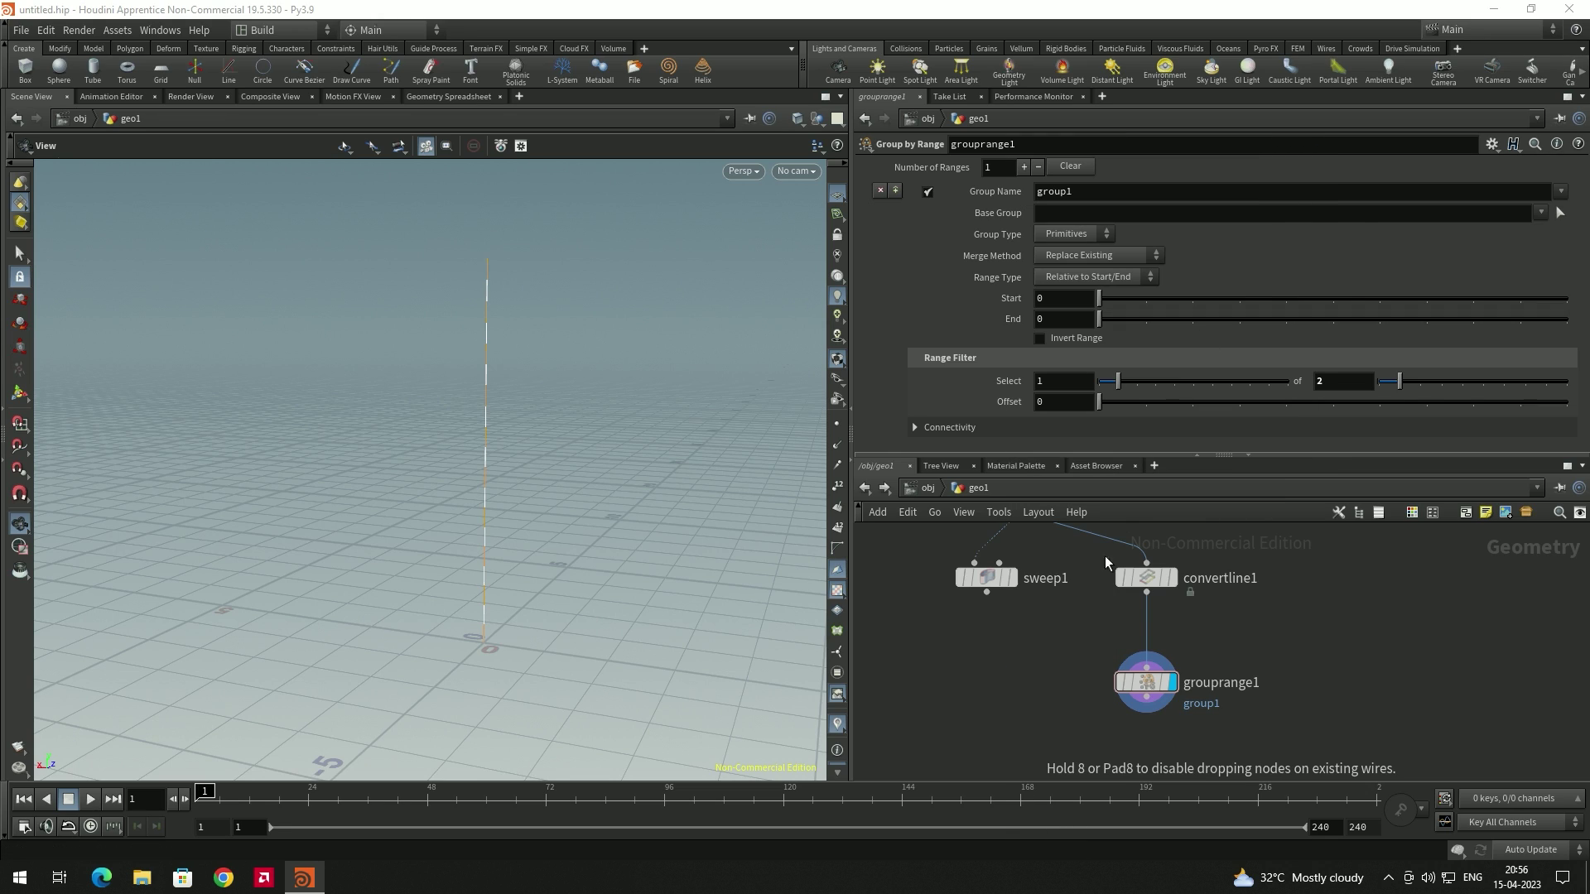
{"action": "left_click", "coordinate": [977, 682]}
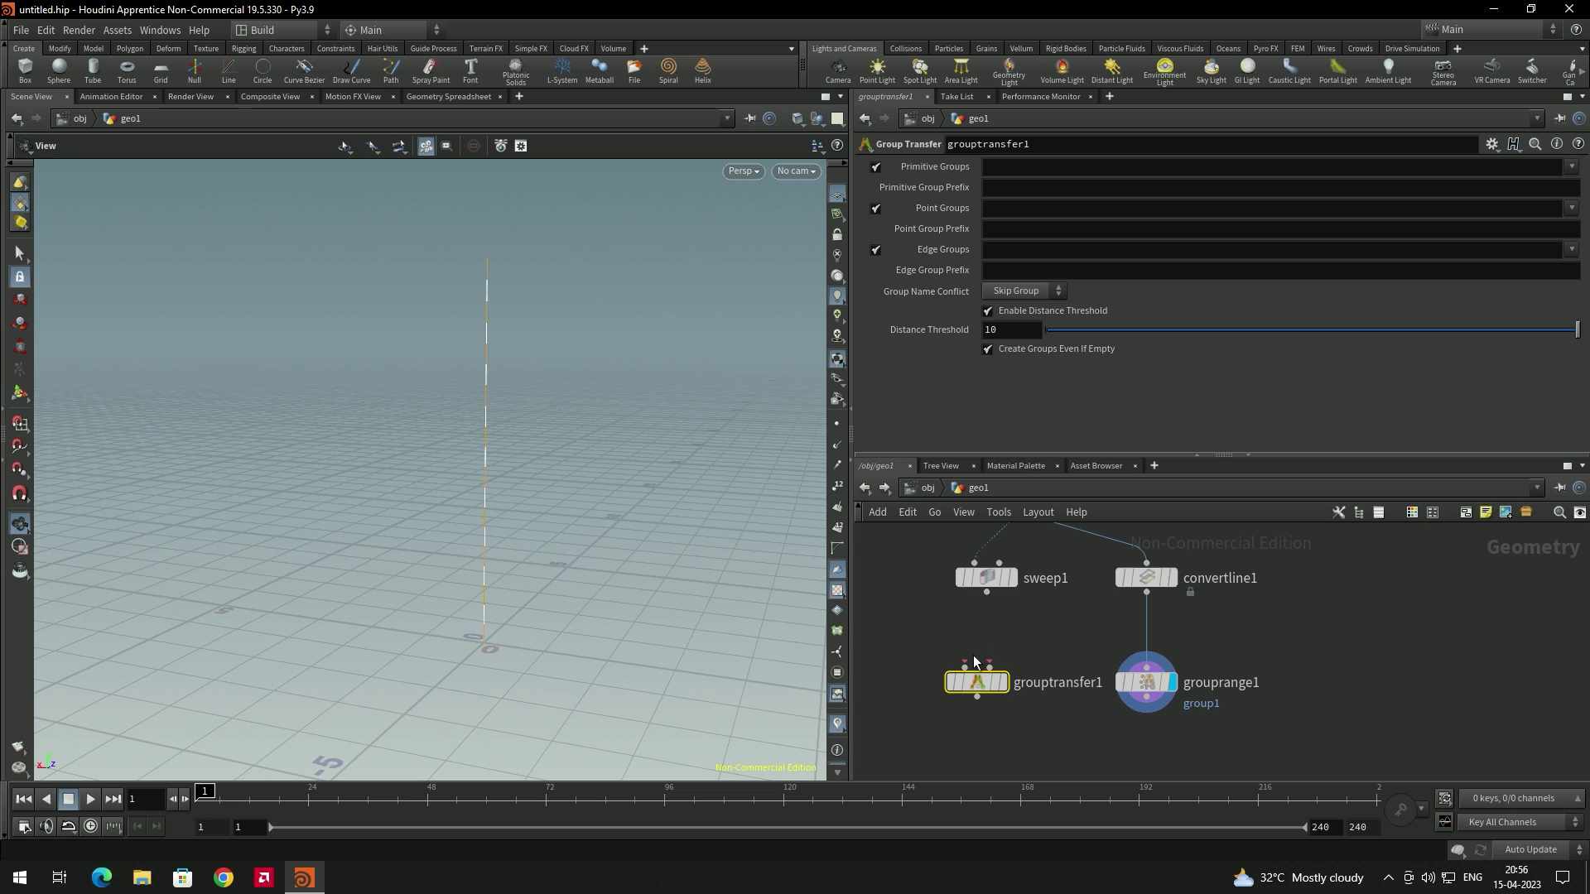
{"action": "left_click_drag", "start_coordinate": [987, 592], "coordinate": [1156, 661]}
{"action": "left_click", "coordinate": [1011, 700]}
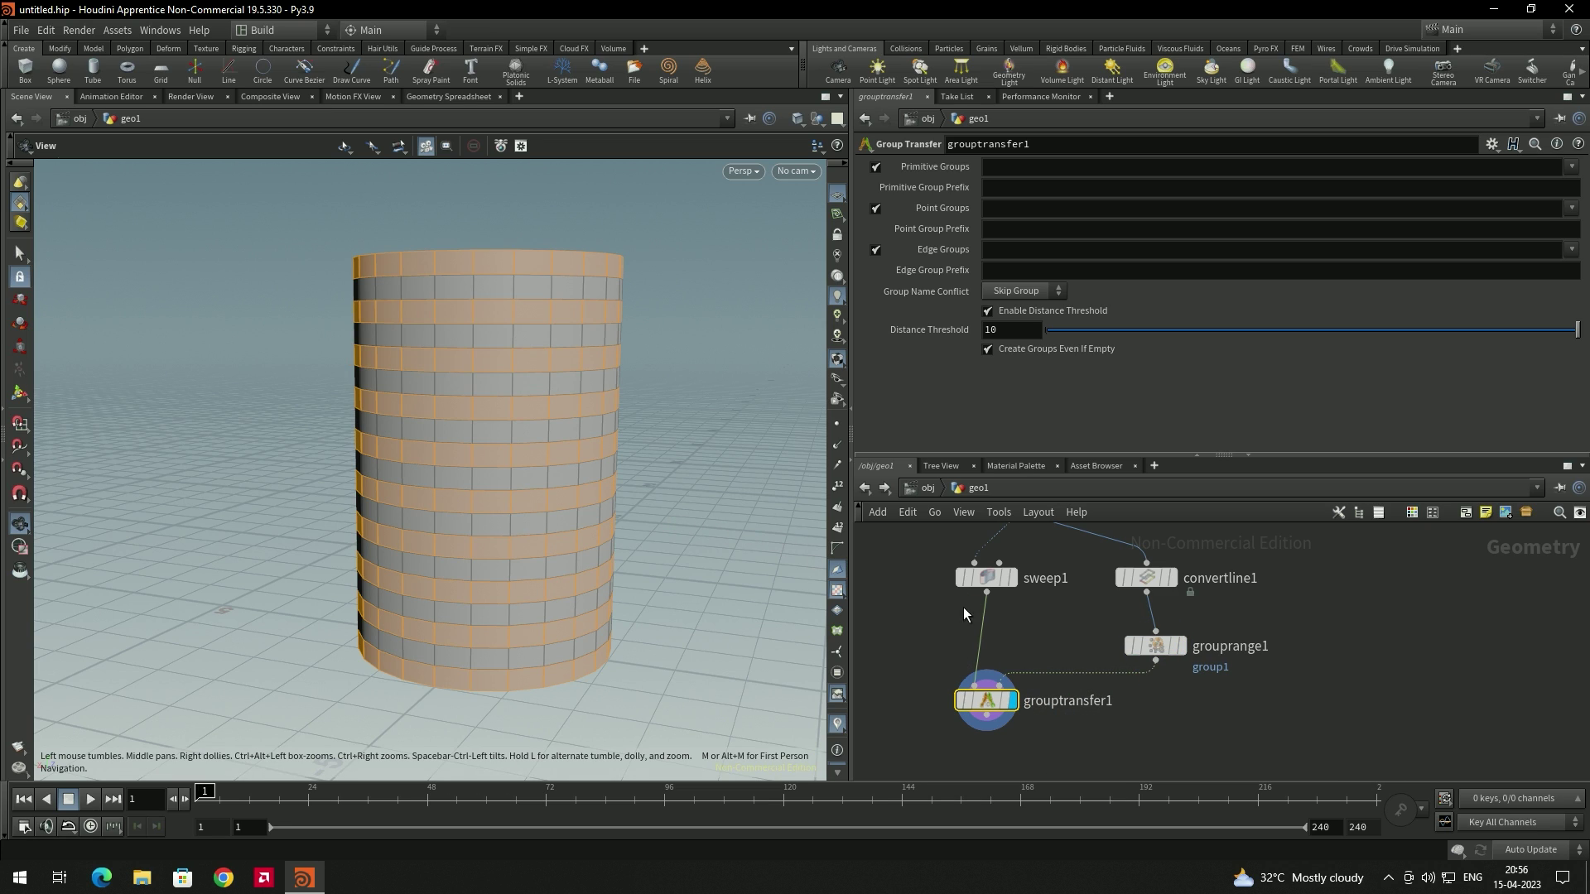
Compare the grouped line segments with the face rows transferred onto the tube.
{"action": "left_click", "coordinate": [1158, 651]}
{"action": "left_click", "coordinate": [1183, 647]}
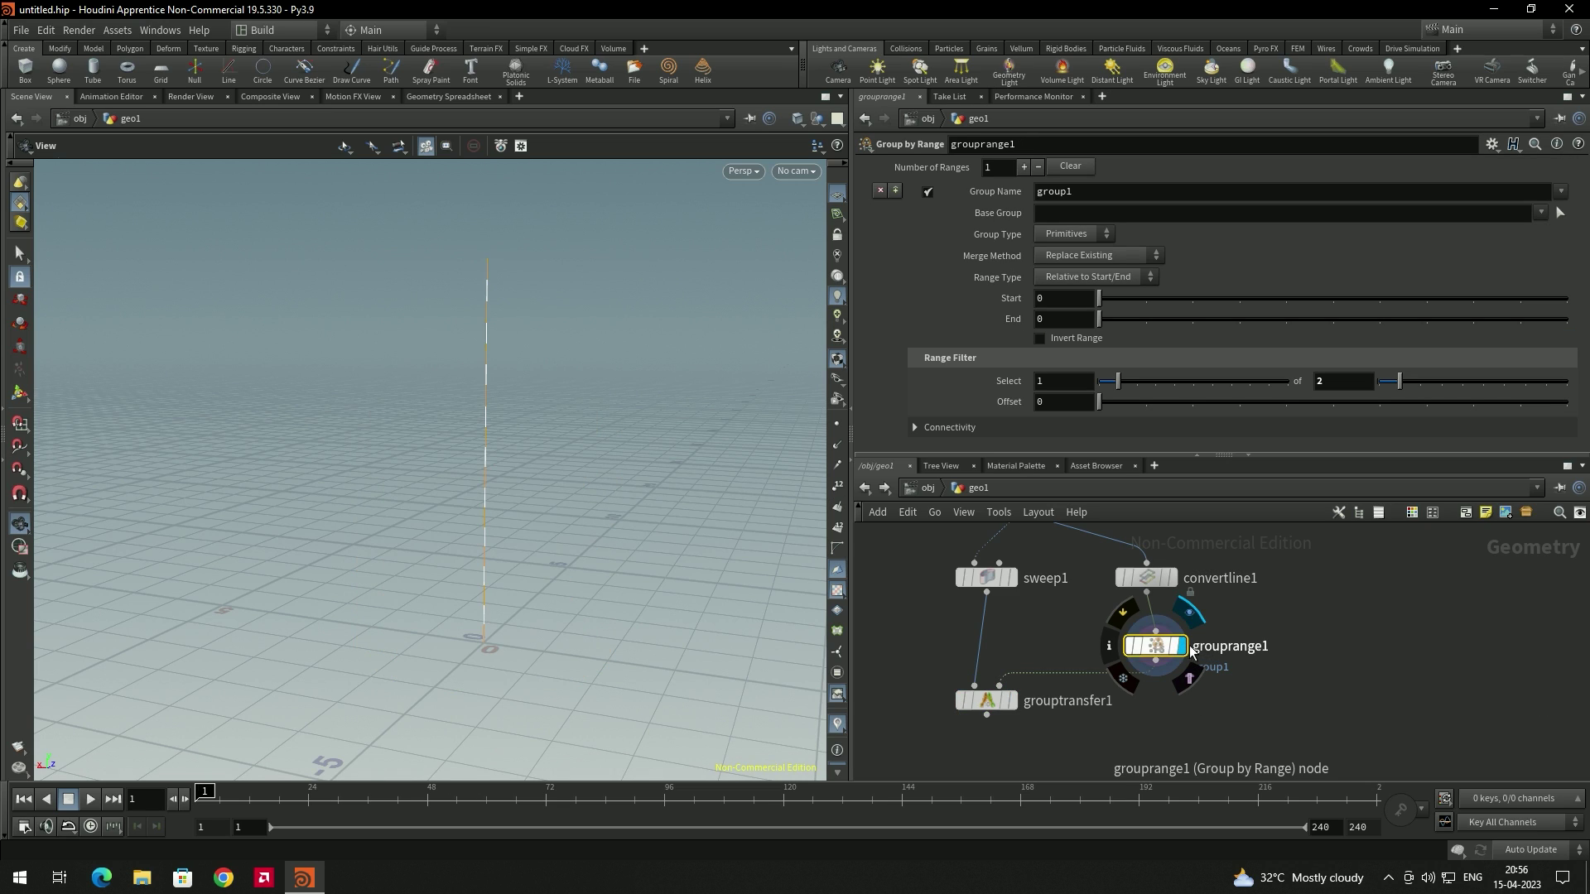
{"action": "left_click", "coordinate": [1012, 701]}
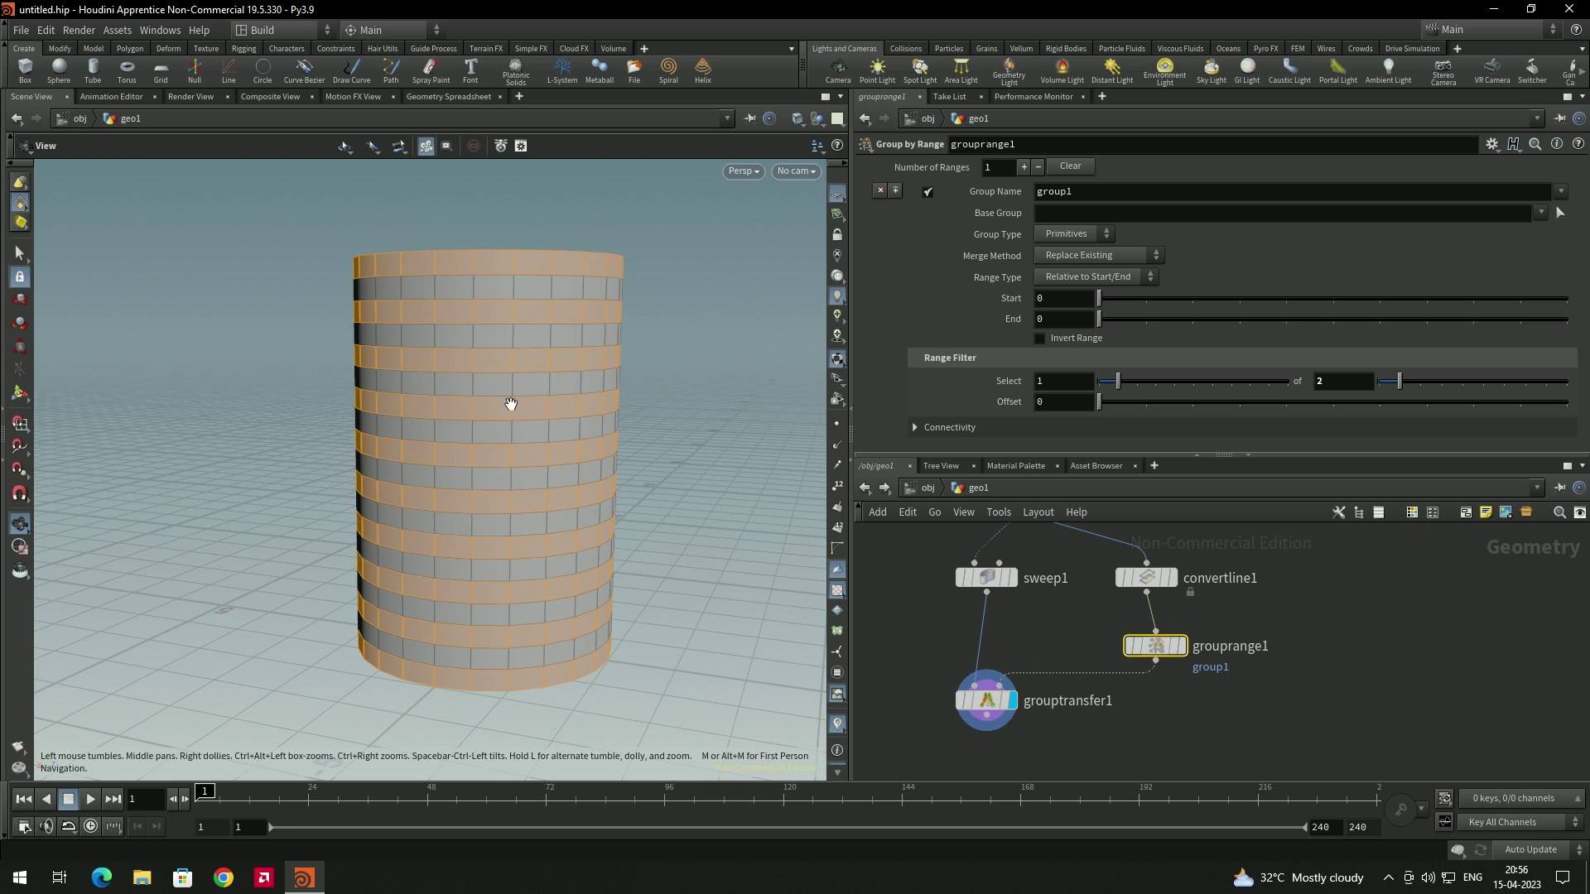
{"action": "left_click_drag", "start_coordinate": [538, 514], "coordinate": [649, 443]}
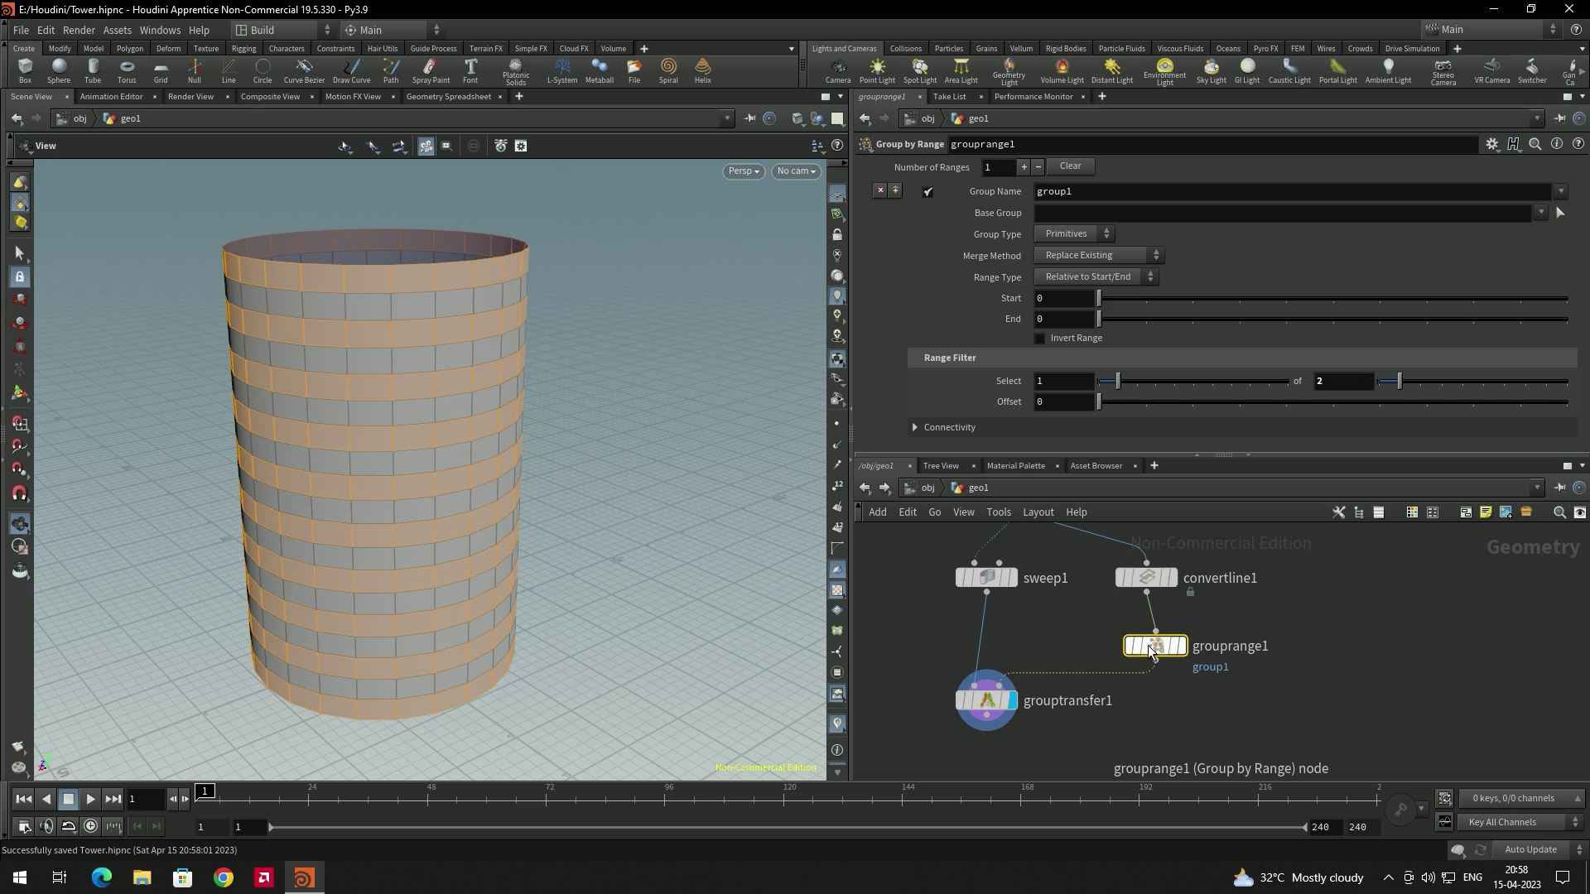
Rename the group in the Group by Range node to SelectedFaces.
{"action": "left_click_drag", "start_coordinate": [1099, 189], "coordinate": [1033, 193]}
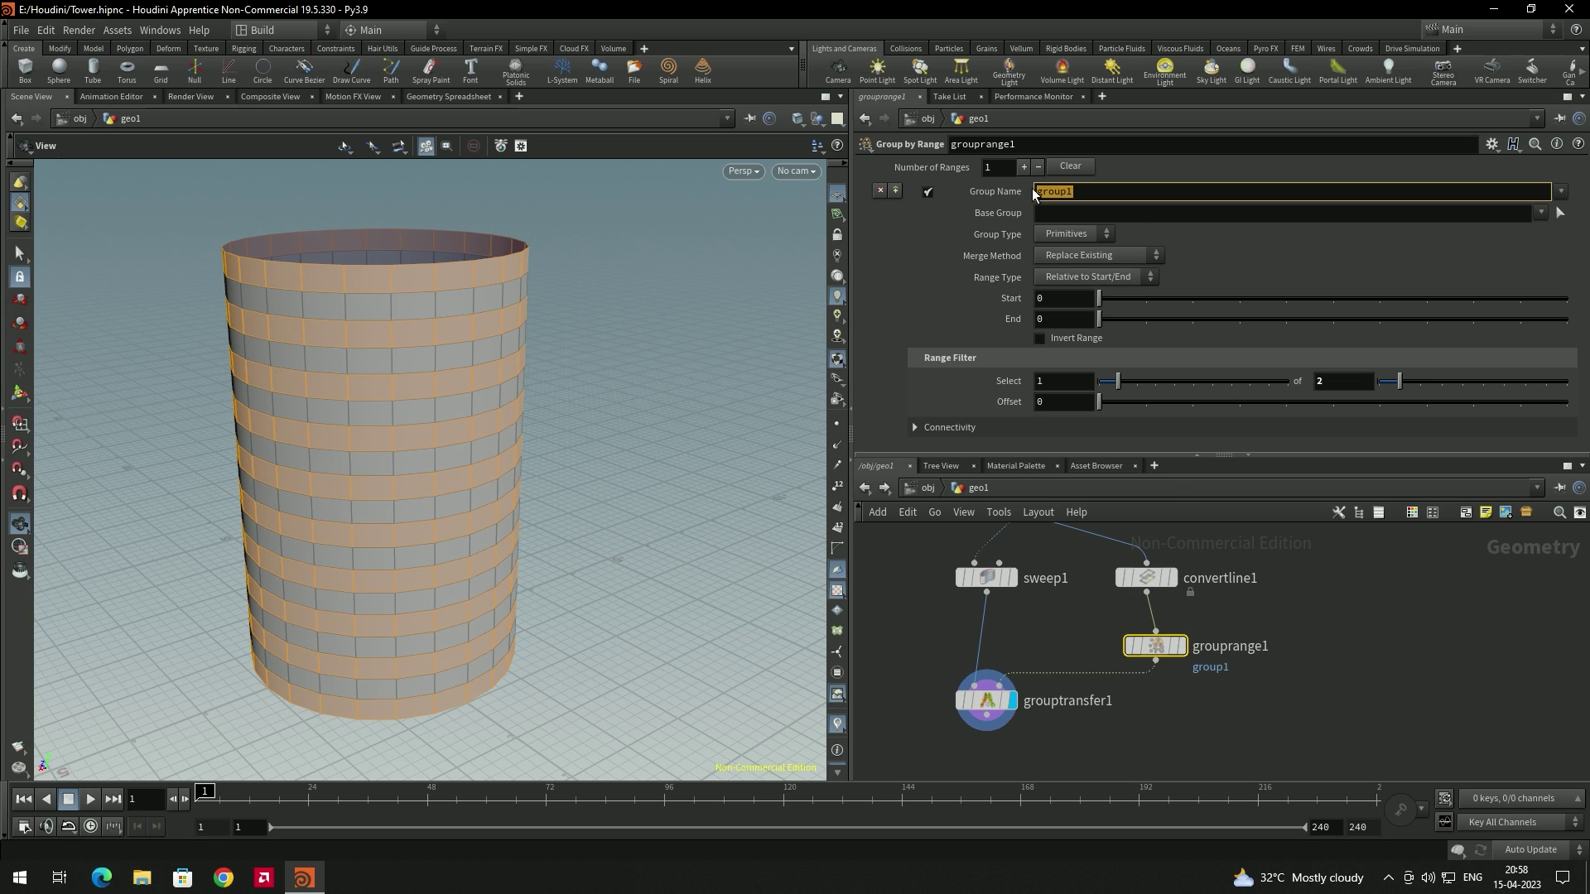
{"action": "type", "text": "SelectedFaces"}
{"action": "key", "text": "Return"}
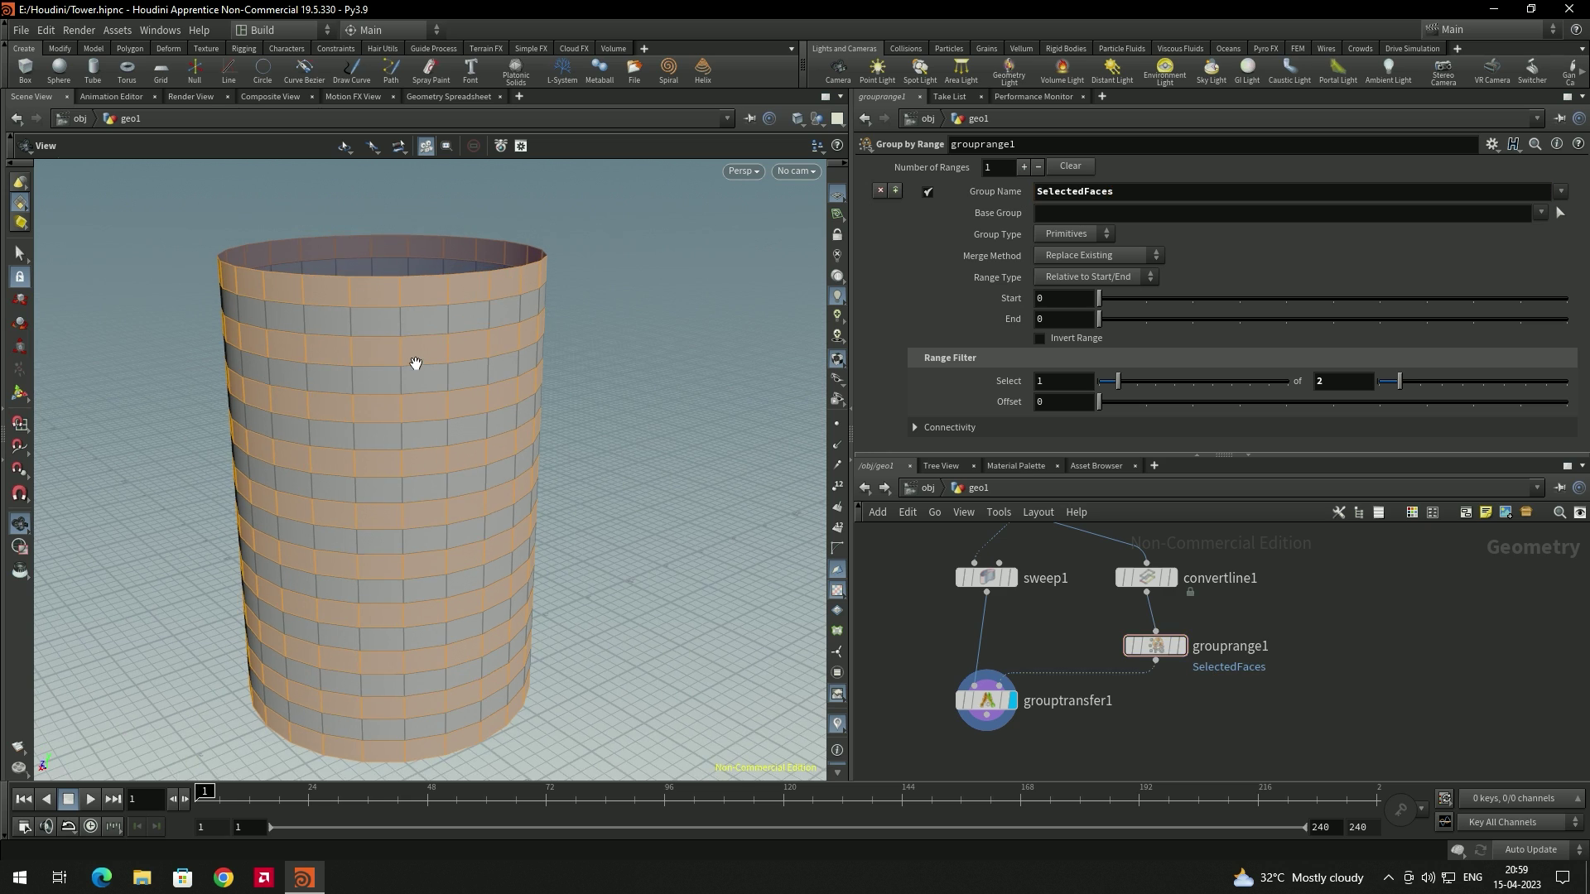
{"action": "scroll", "coordinate": [400, 347], "scroll_direction": "up", "scroll_amount": 3}
{"action": "scroll", "coordinate": [383, 303], "scroll_direction": "up", "scroll_amount": 2}
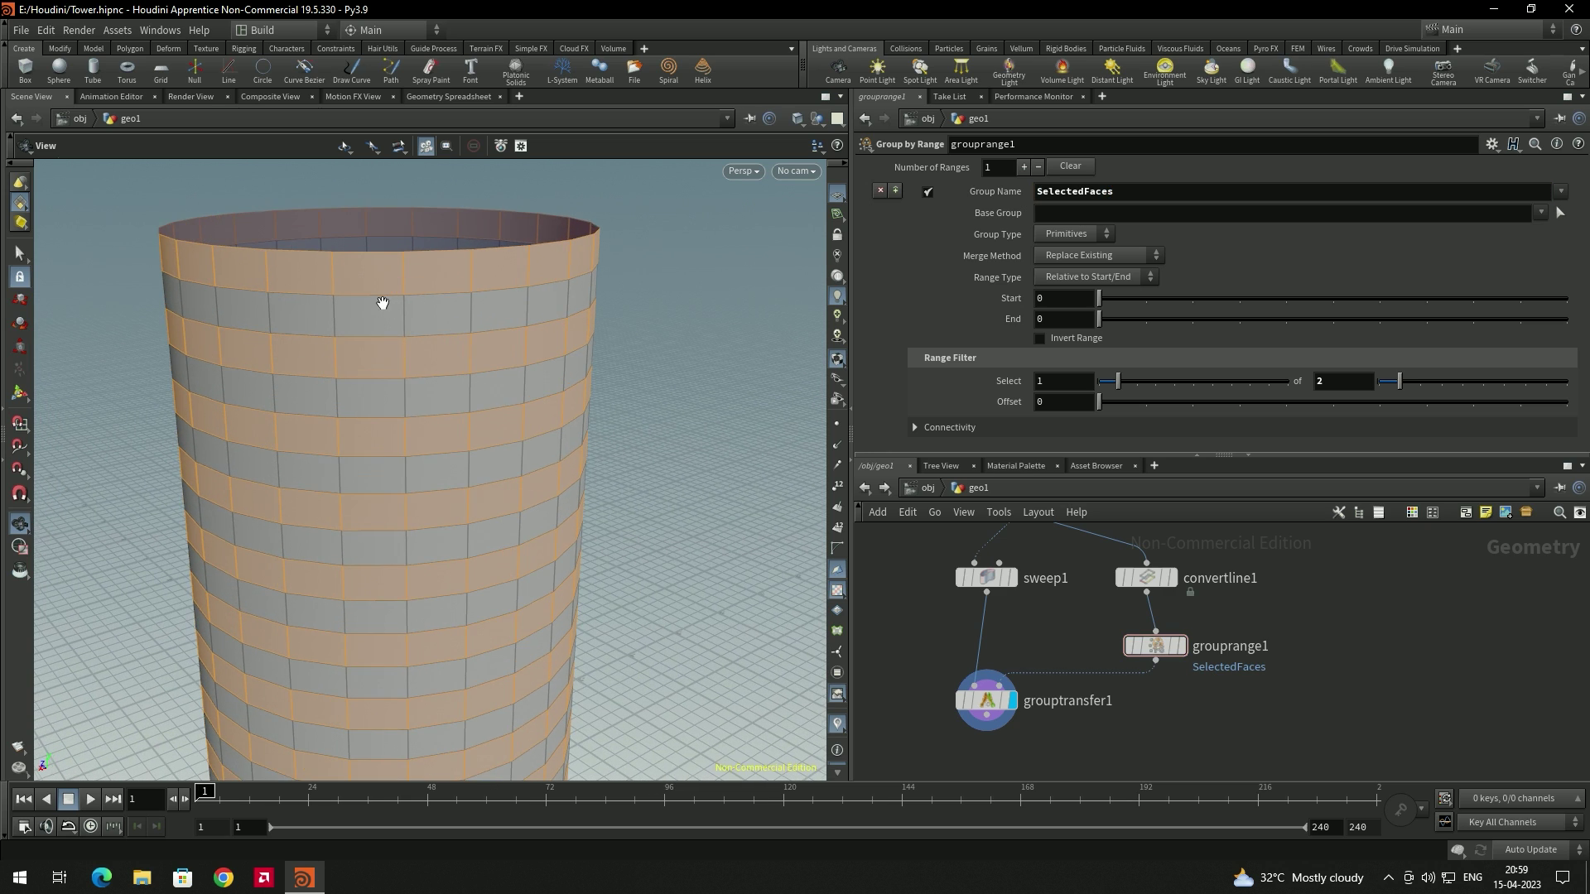
{"action": "scroll", "coordinate": [357, 367], "scroll_direction": "up", "scroll_amount": 2}
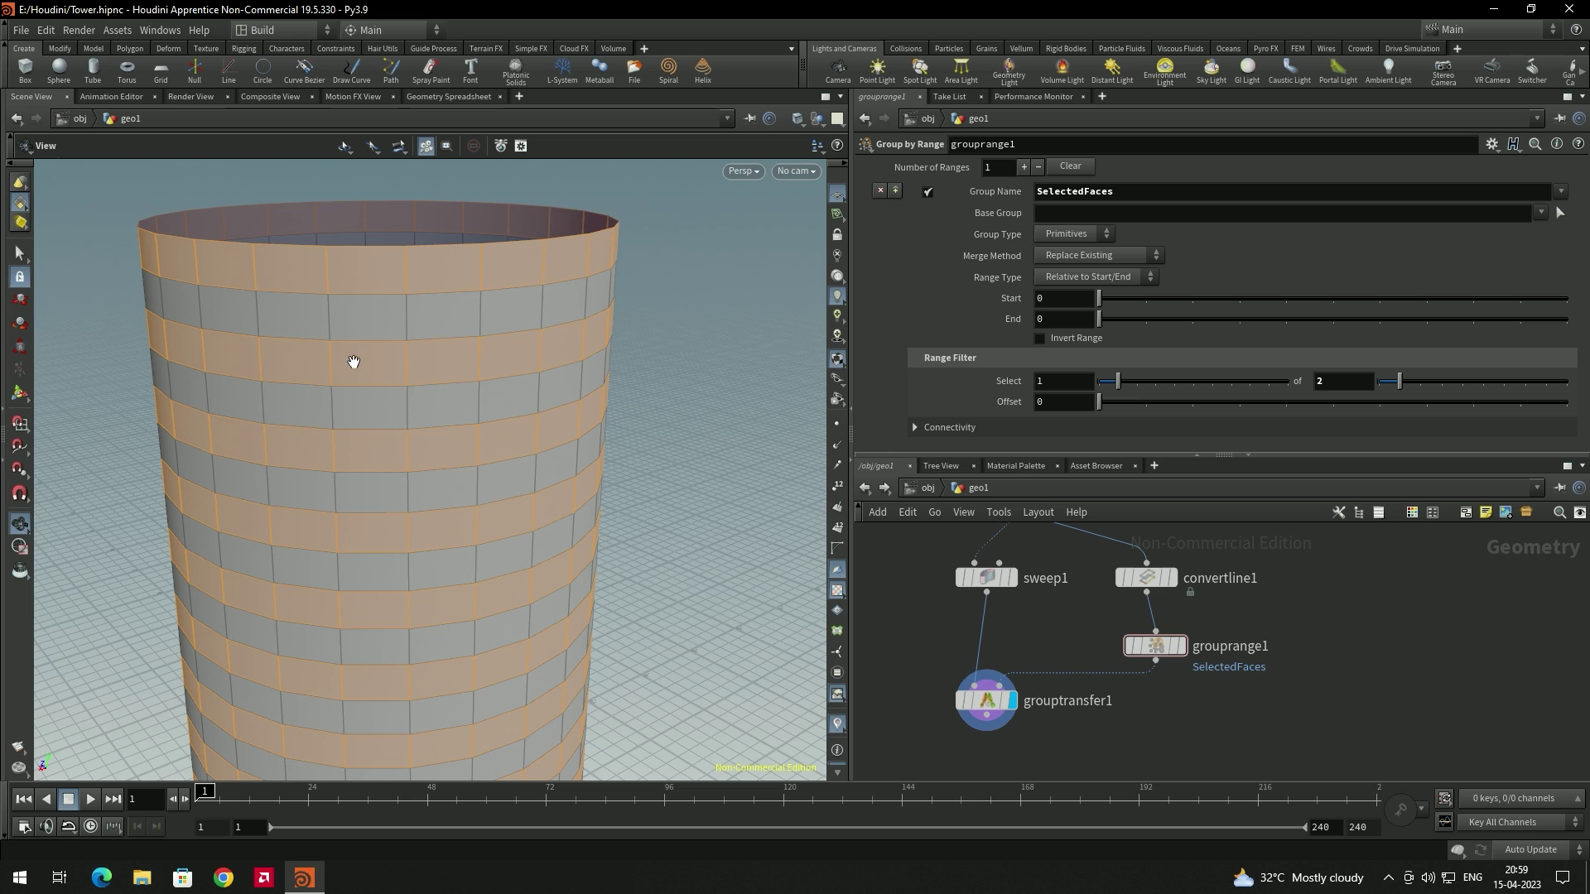
{"action": "scroll", "coordinate": [353, 362], "scroll_direction": "down", "scroll_amount": 2}
Add a Transform node below the Group Transfer node, feed it from that node's output and display it.
{"action": "middle_click_drag", "start_coordinate": [1193, 679], "coordinate": [1206, 590]}
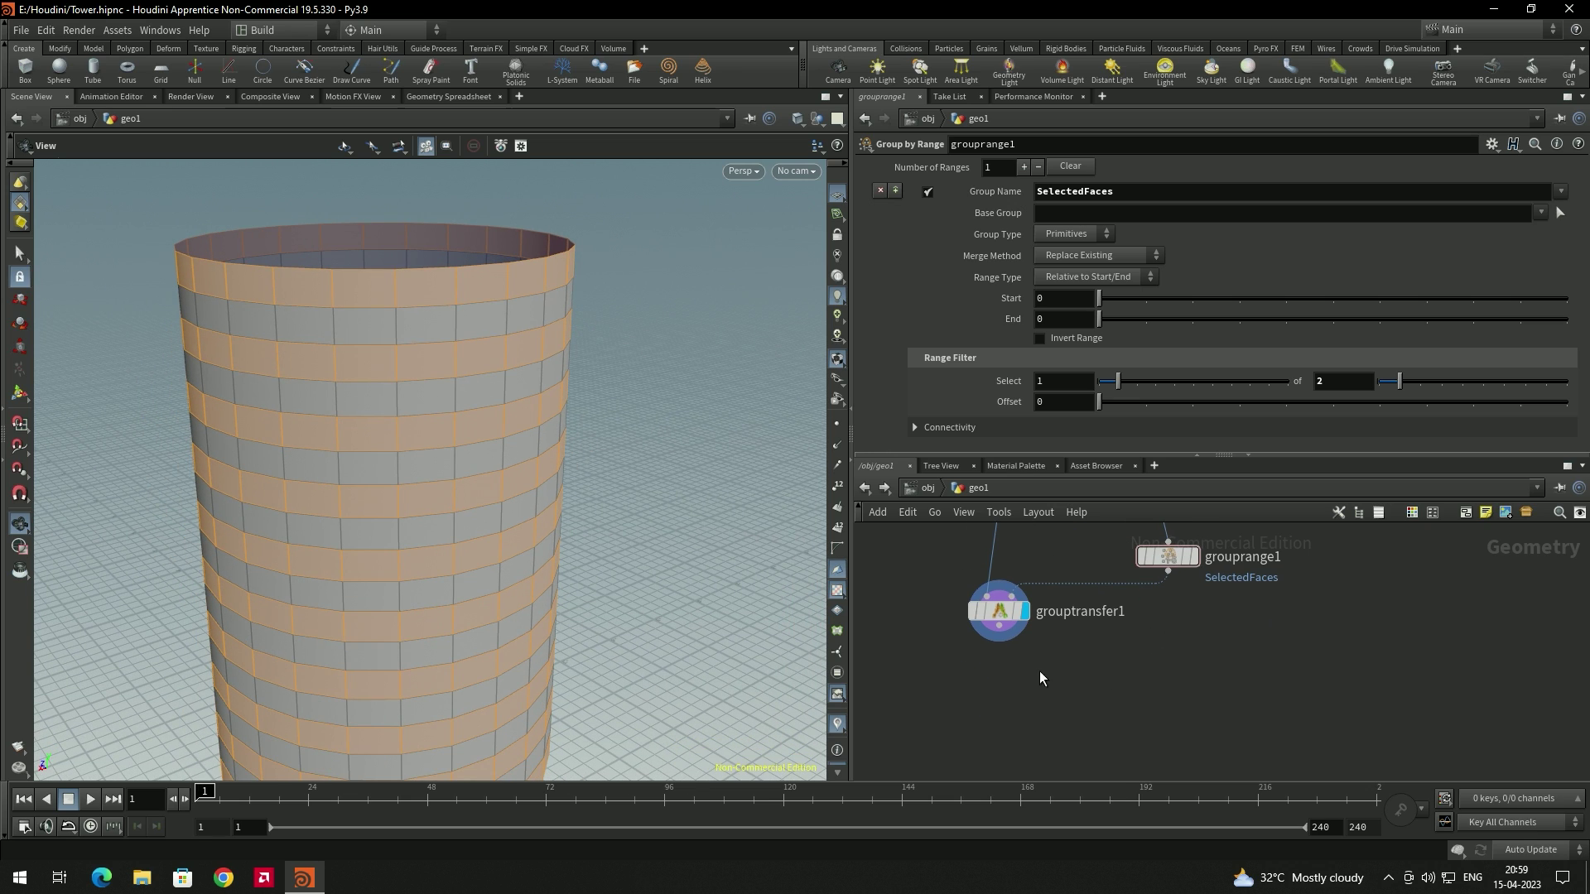
{"action": "left_click_drag", "start_coordinate": [1007, 614], "coordinate": [1020, 604]}
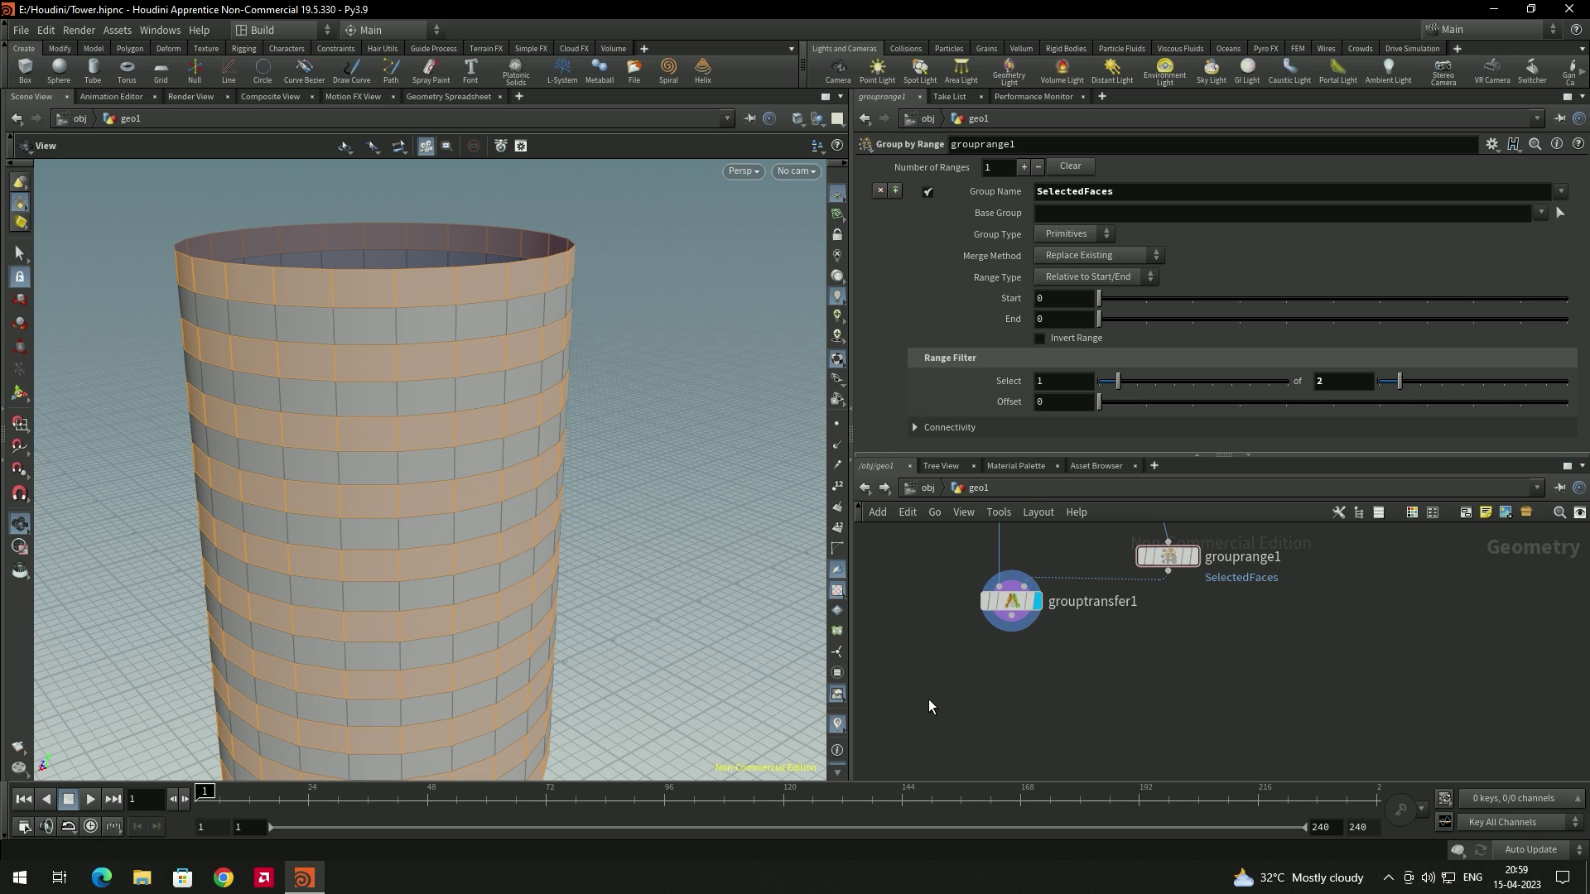
{"action": "key", "text": "Tab"}
{"action": "type", "text": "tra"}
{"action": "key", "text": "Down"}
{"action": "key", "text": "Down"}
{"action": "key", "text": "Return"}
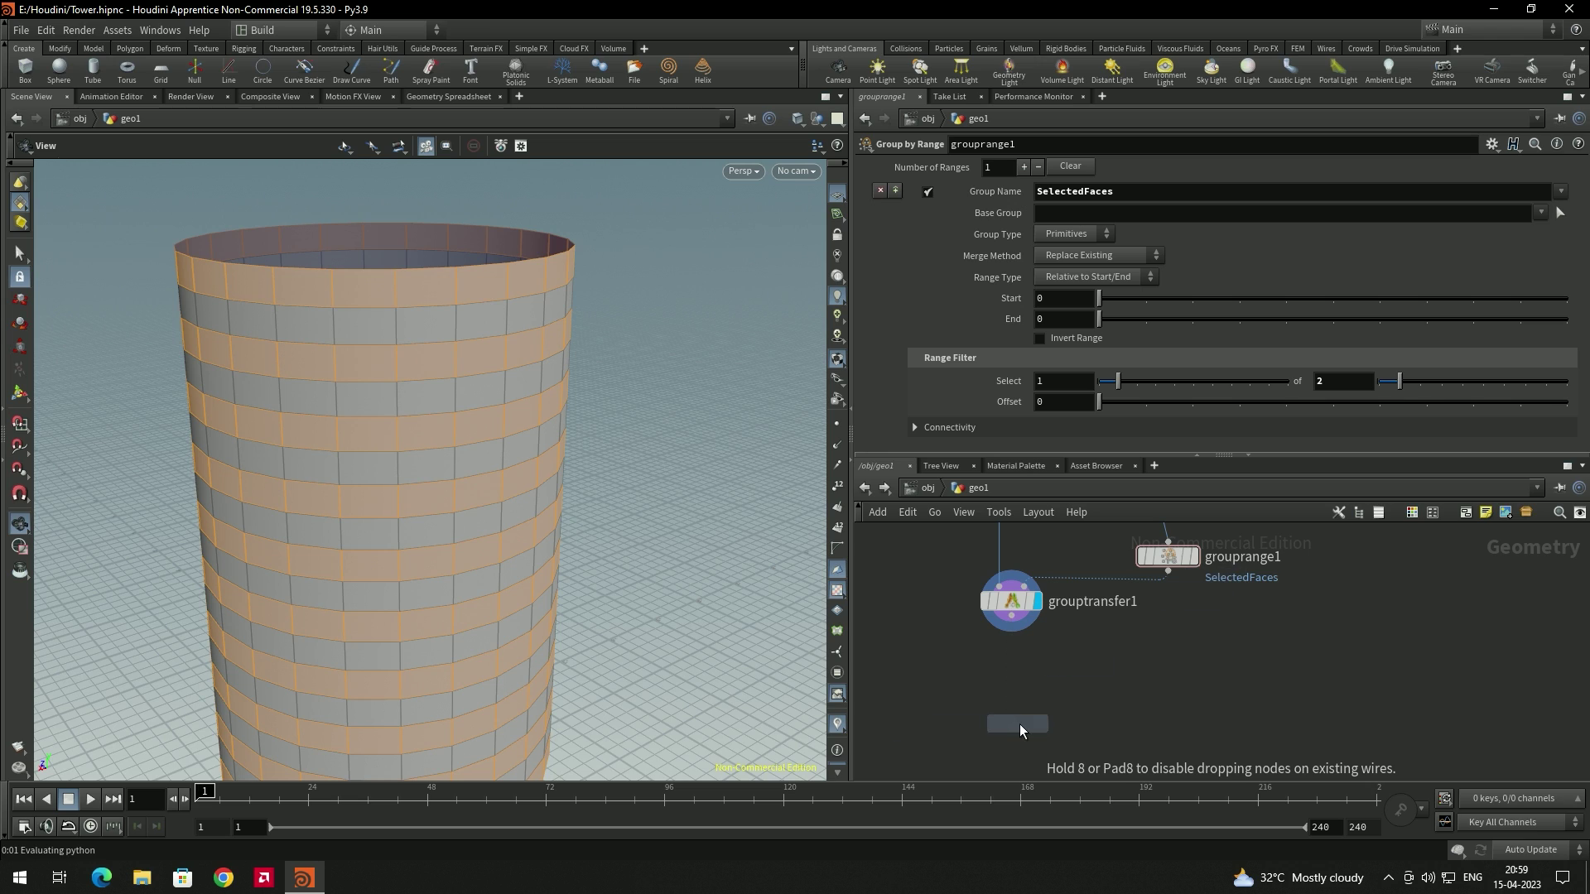
{"action": "left_click", "coordinate": [1020, 724]}
{"action": "left_click_drag", "start_coordinate": [1011, 616], "coordinate": [1017, 720]}
{"action": "left_click", "coordinate": [1036, 709]}
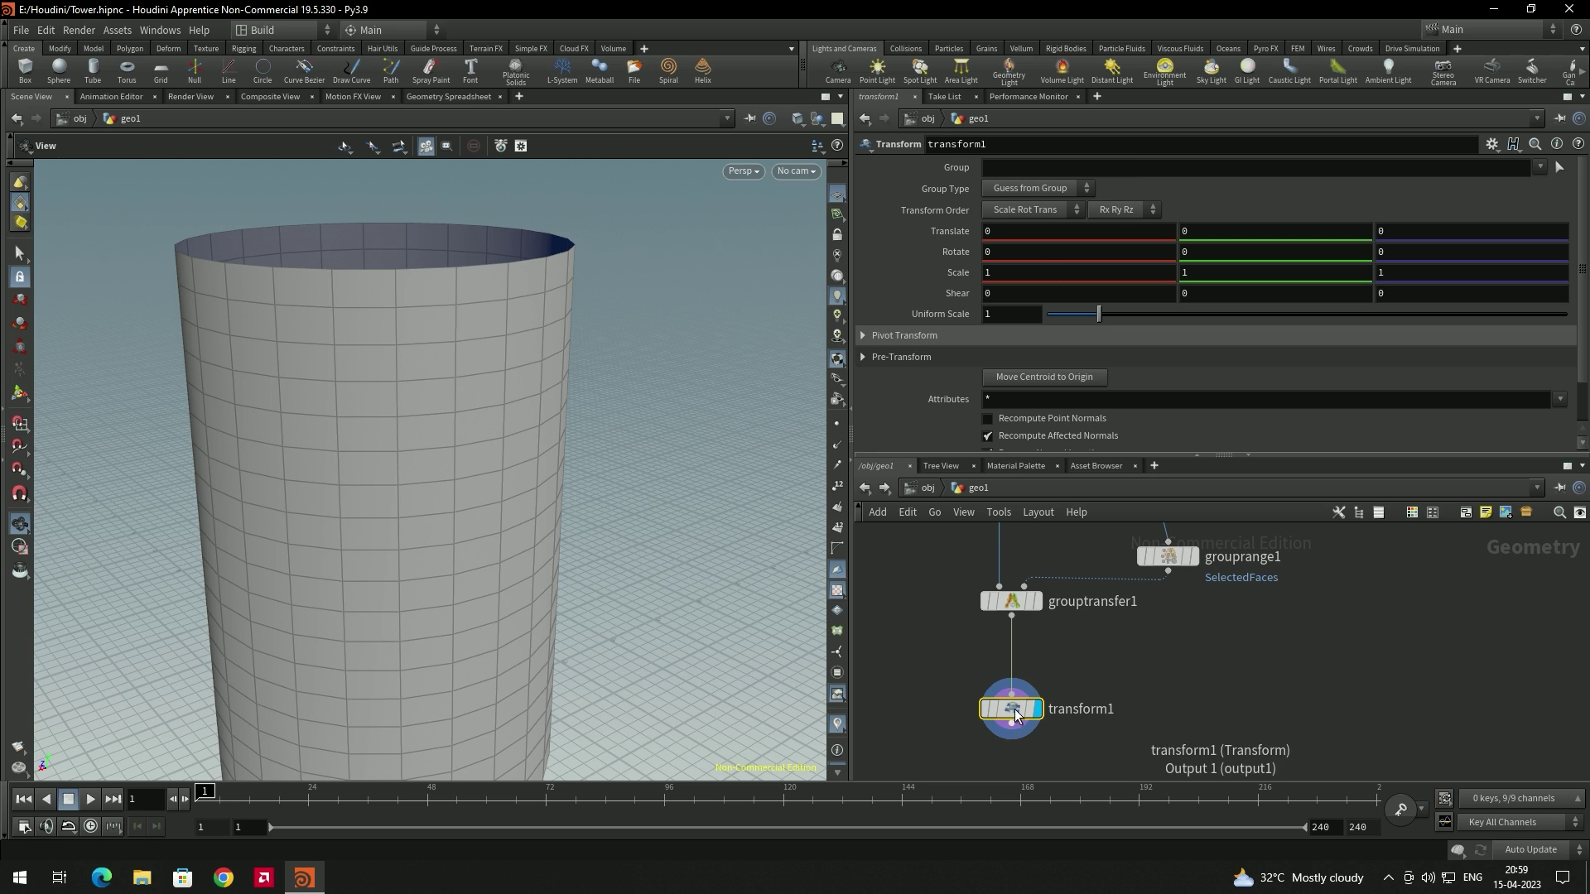
Try transforming the whole tube with the Transform node, and undo the change.
{"action": "mouse_move", "coordinate": [1023, 713]}
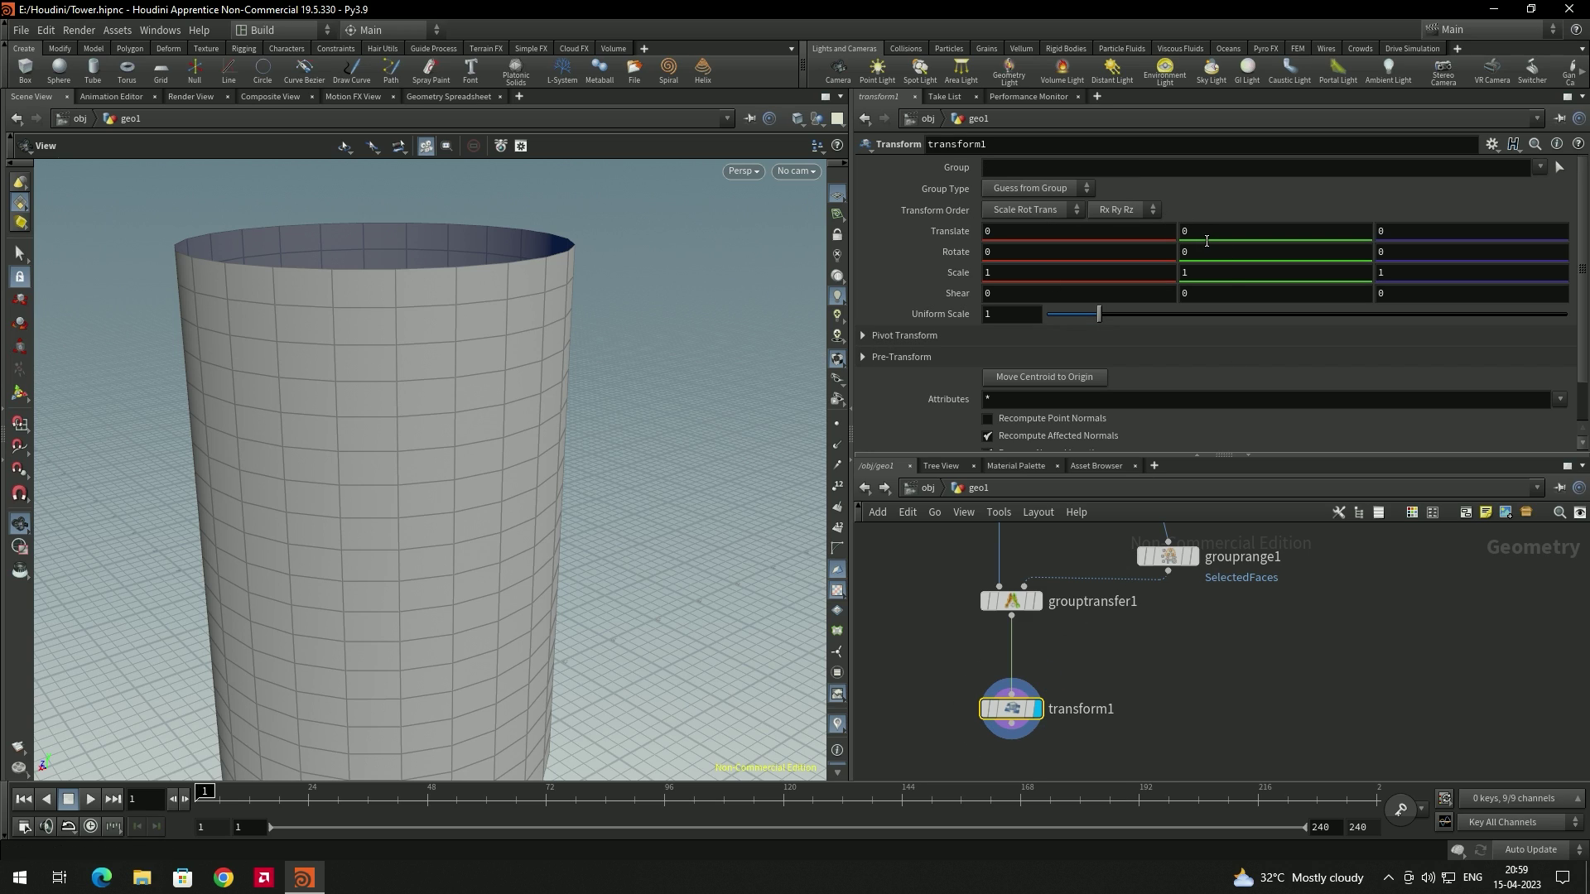
{"action": "mouse_move", "coordinate": [1205, 237]}
{"action": "middle_mouse_down"}
{"action": "mouse_move", "coordinate": [1267, 244]}
{"action": "mouse_move", "coordinate": [1150, 251]}
{"action": "mouse_move", "coordinate": [1203, 250]}
{"action": "middle_mouse_up"}
{"action": "key", "text": "ctrl+z"}
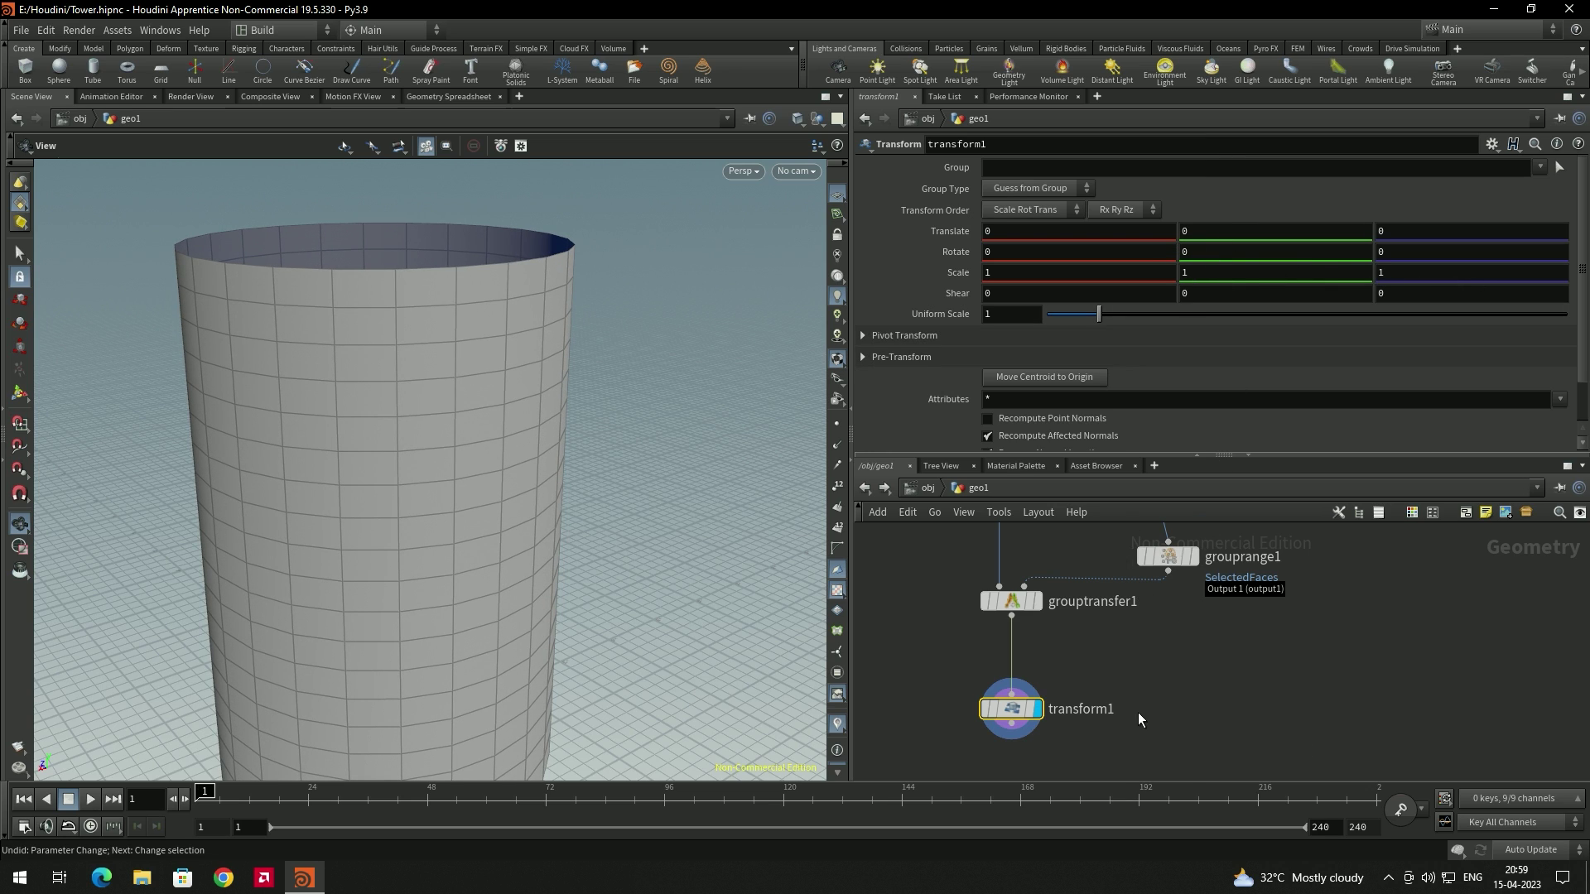
Check the transferred face rows, and restrict the Transform node to the SelectedFaces group.
{"action": "left_click", "coordinate": [1035, 602]}
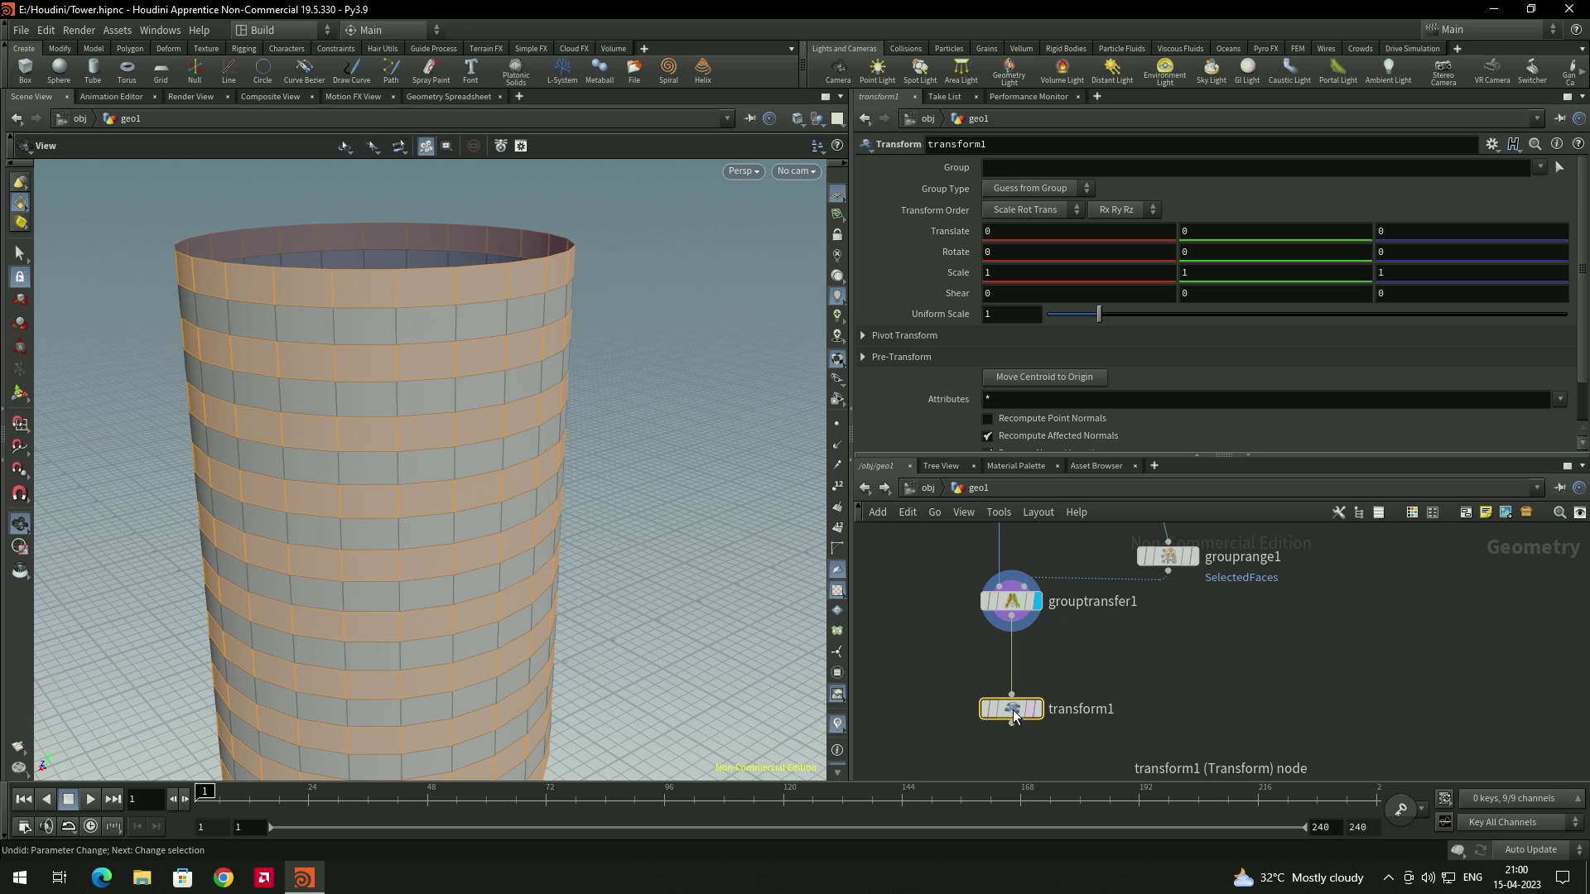
{"action": "left_click", "coordinate": [1048, 694]}
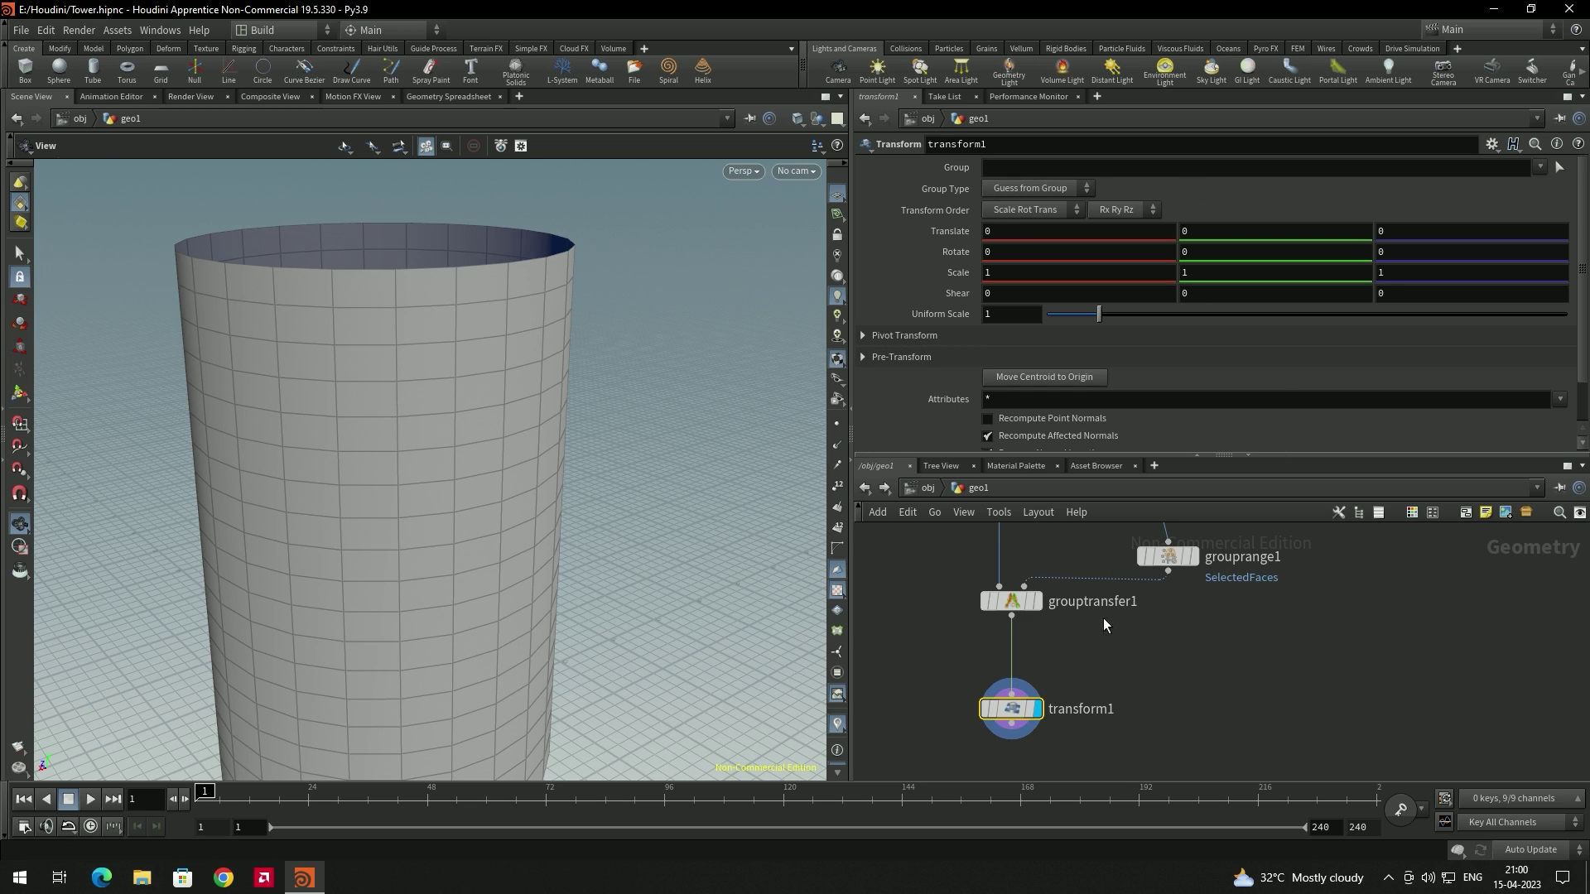
{"action": "left_click", "coordinate": [1540, 168]}
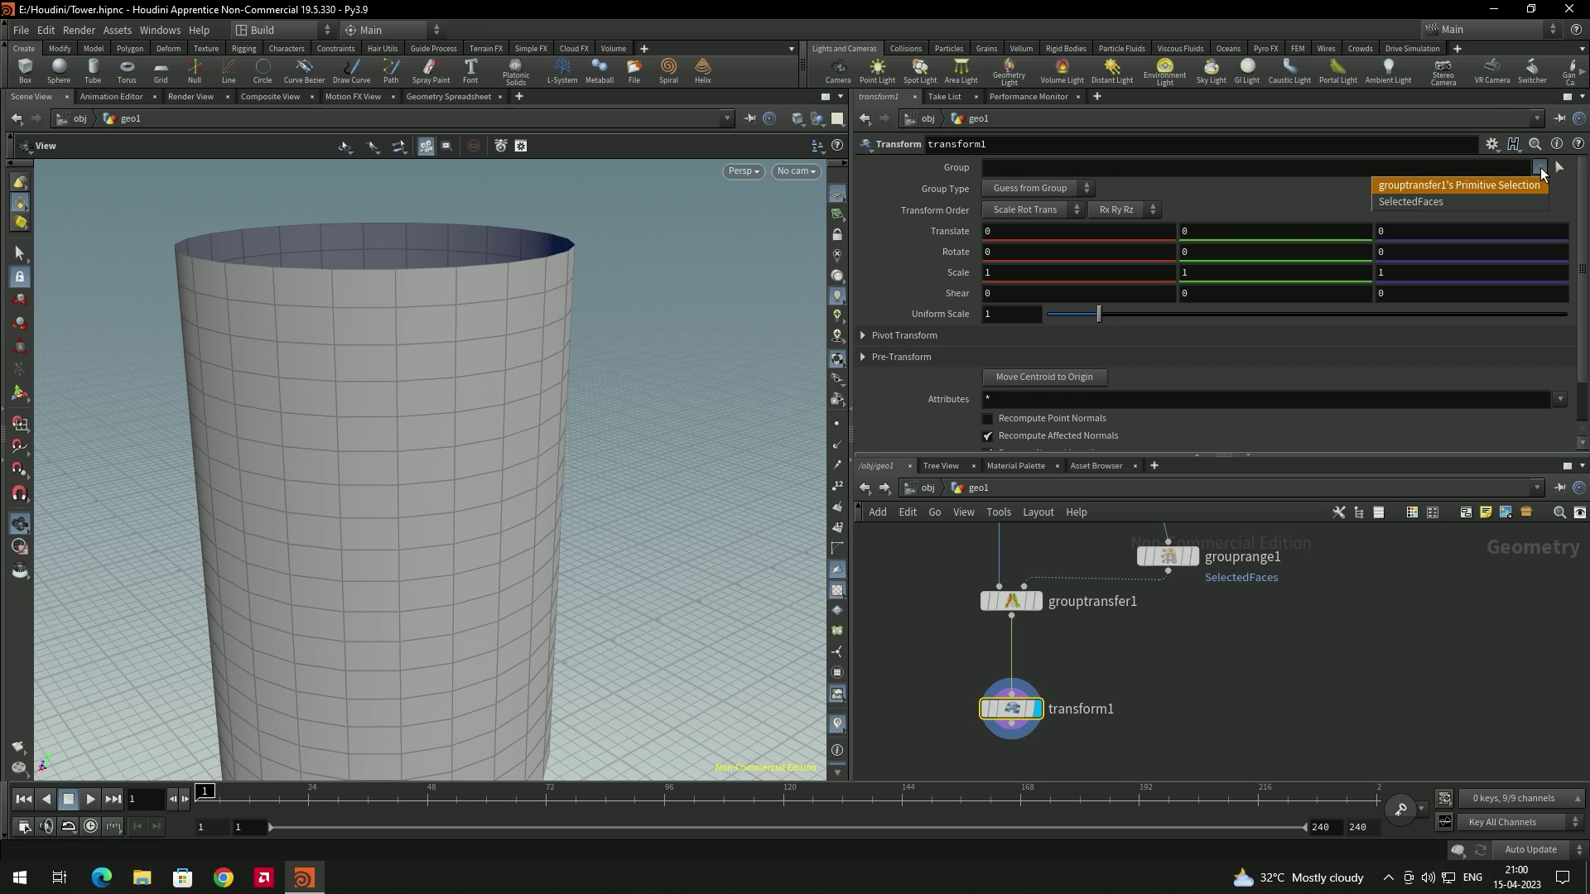
{"action": "left_click", "coordinate": [1424, 202]}
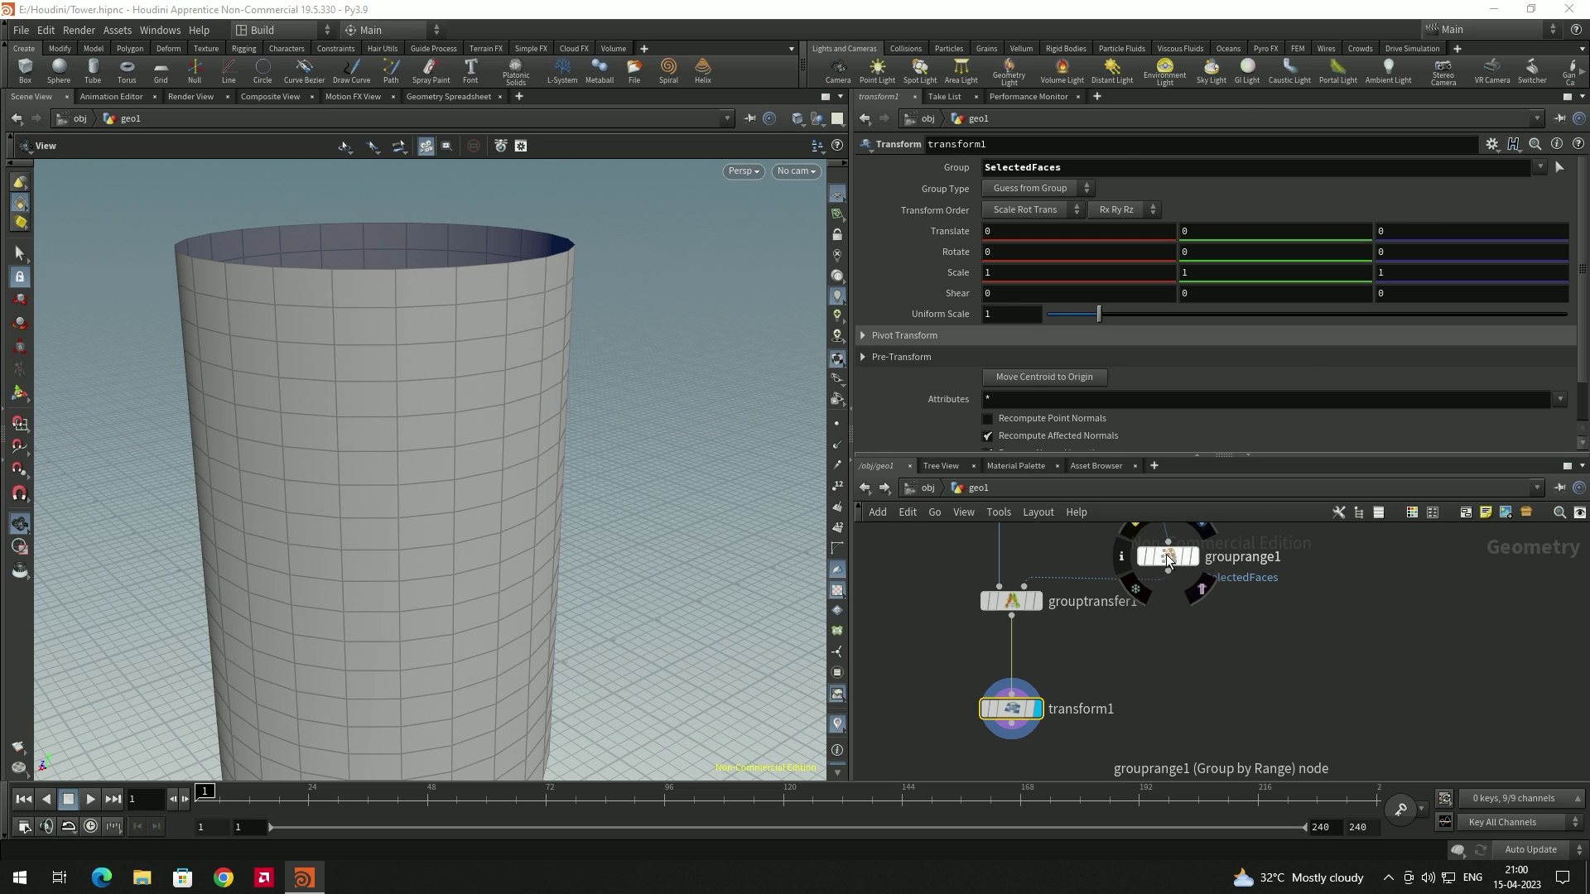
View the grouped line segments of the Group by Range node, and return to the Transform node's display.
{"action": "left_click", "coordinate": [1166, 554]}
{"action": "left_click", "coordinate": [1193, 557]}
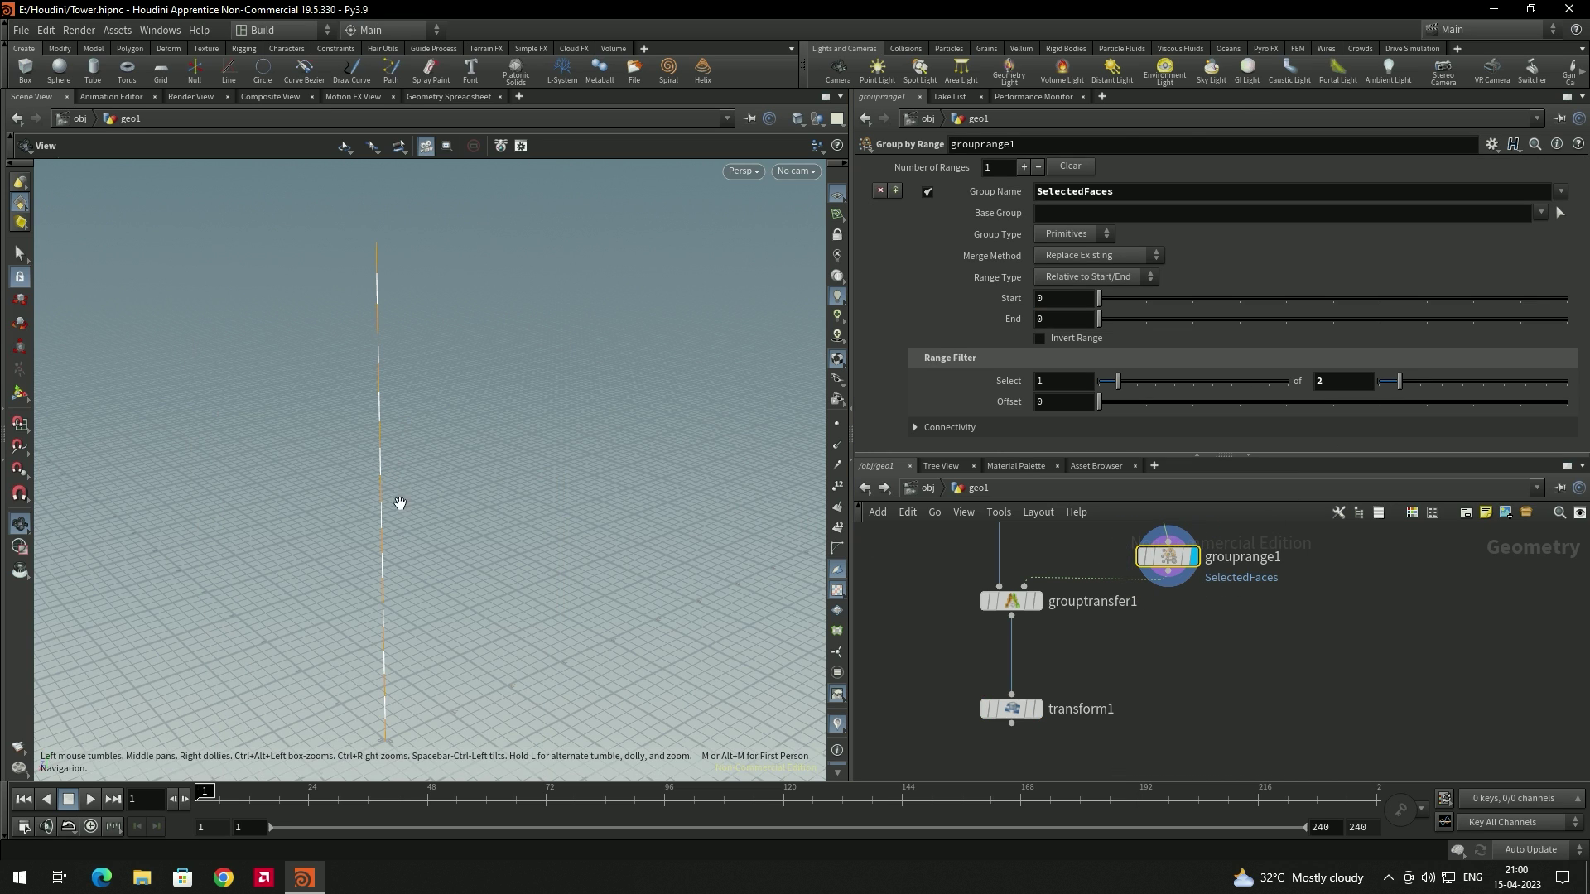
{"action": "left_click", "coordinate": [1006, 709]}
{"action": "left_click", "coordinate": [1035, 708]}
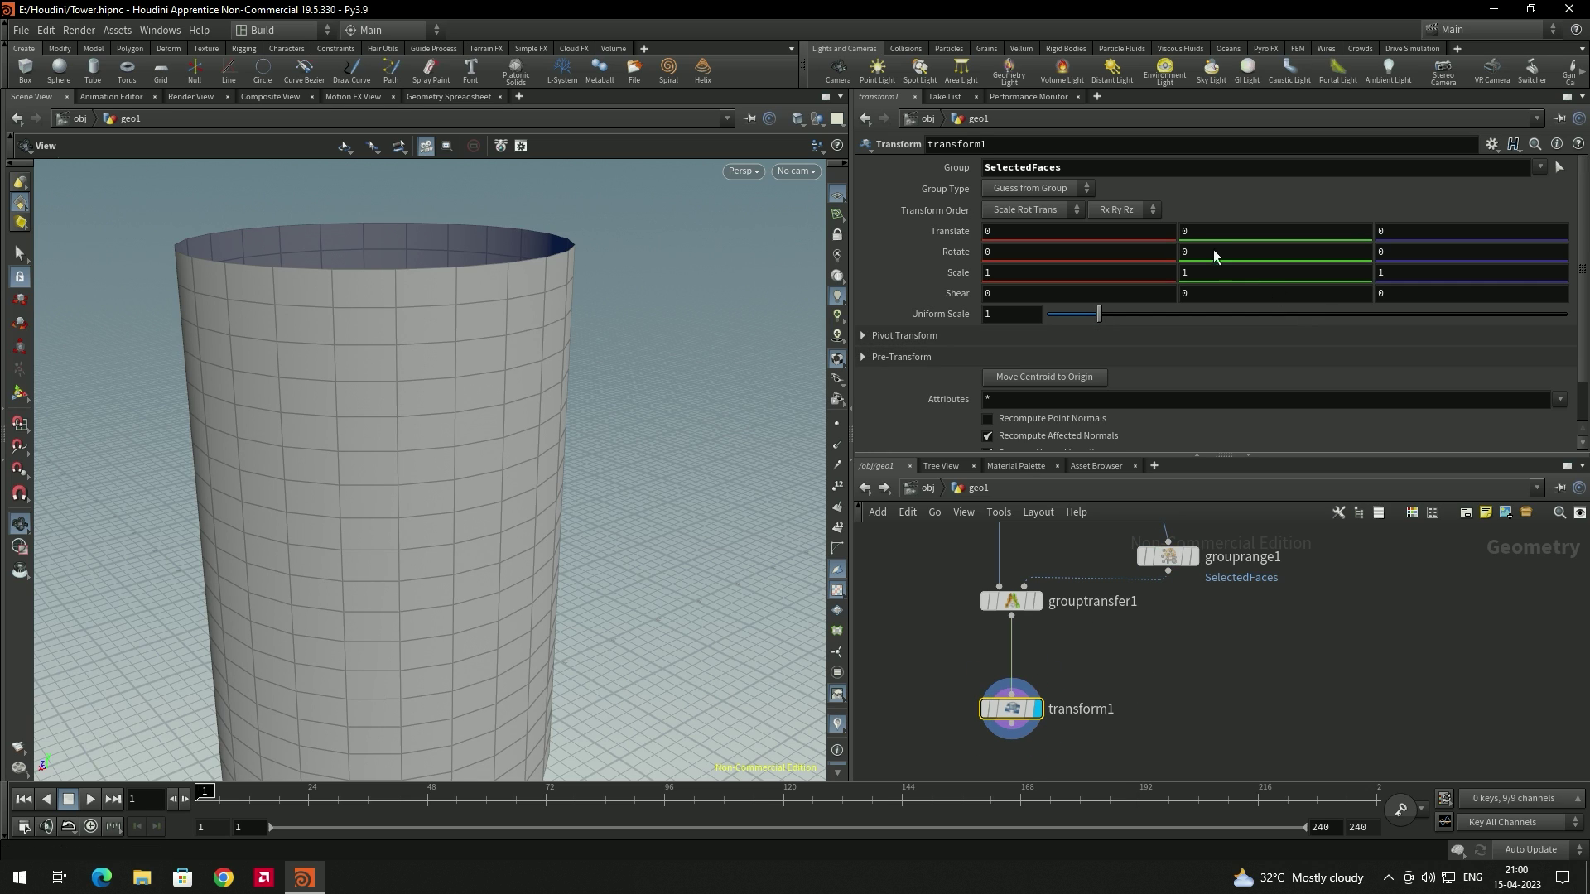
Try rotating the SelectedFaces group 29.7 degrees about Y in the Transform node, and undo the rotation.
{"action": "mouse_move", "coordinate": [1186, 256]}
{"action": "middle_mouse_down"}
{"action": "mouse_move", "coordinate": [1136, 281]}
{"action": "mouse_move", "coordinate": [1187, 247]}
{"action": "middle_mouse_up"}
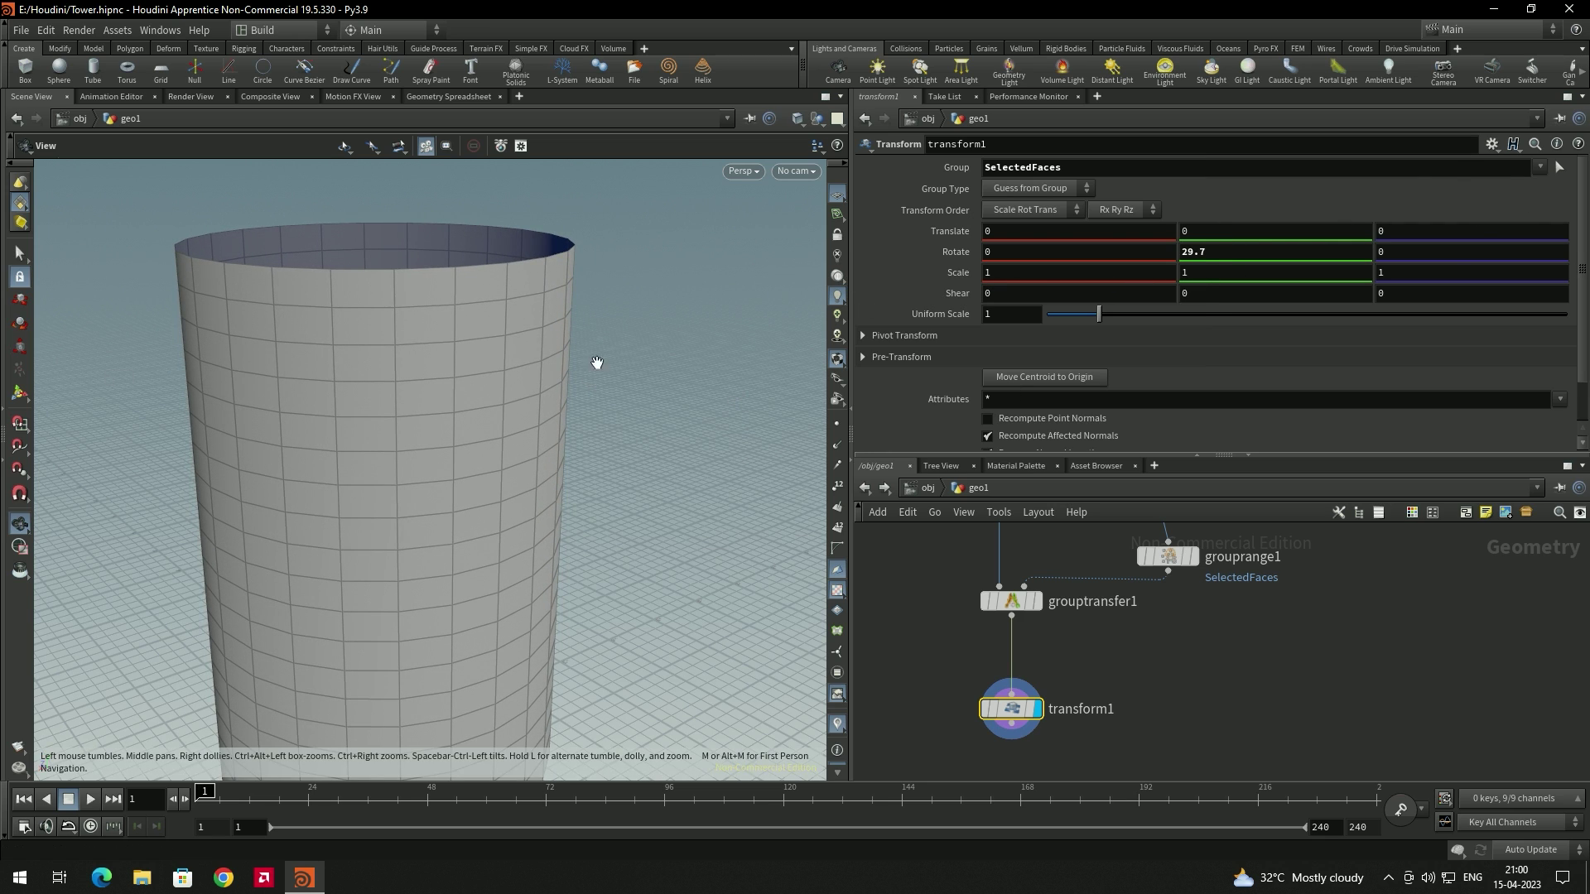
{"action": "key", "text": "ctrl+z"}
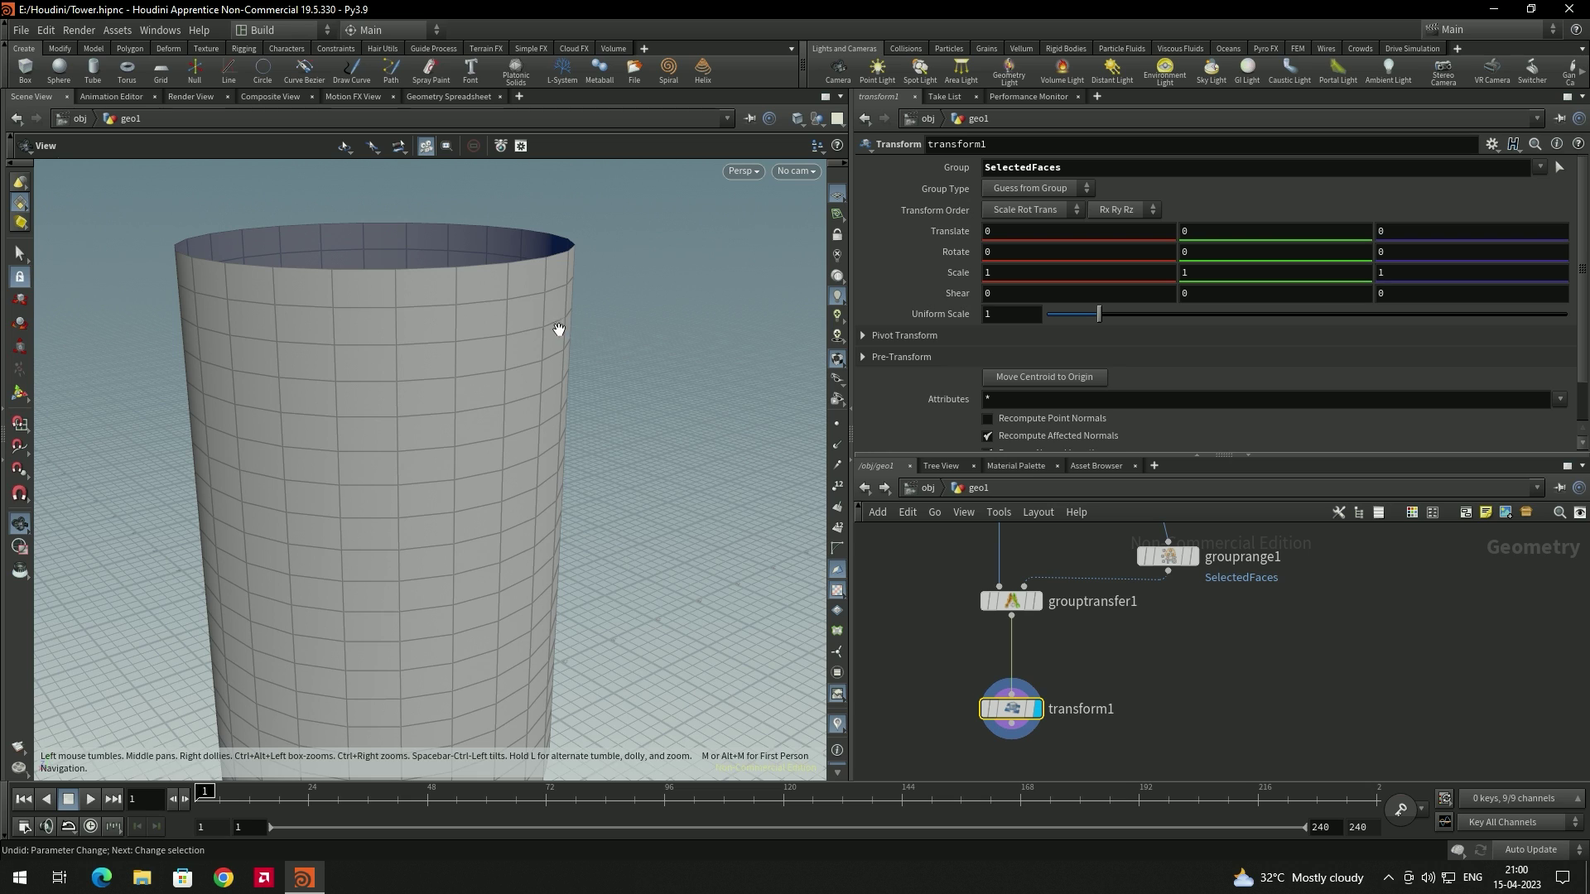
{"action": "right_click_drag", "start_coordinate": [319, 217], "coordinate": [325, 277]}
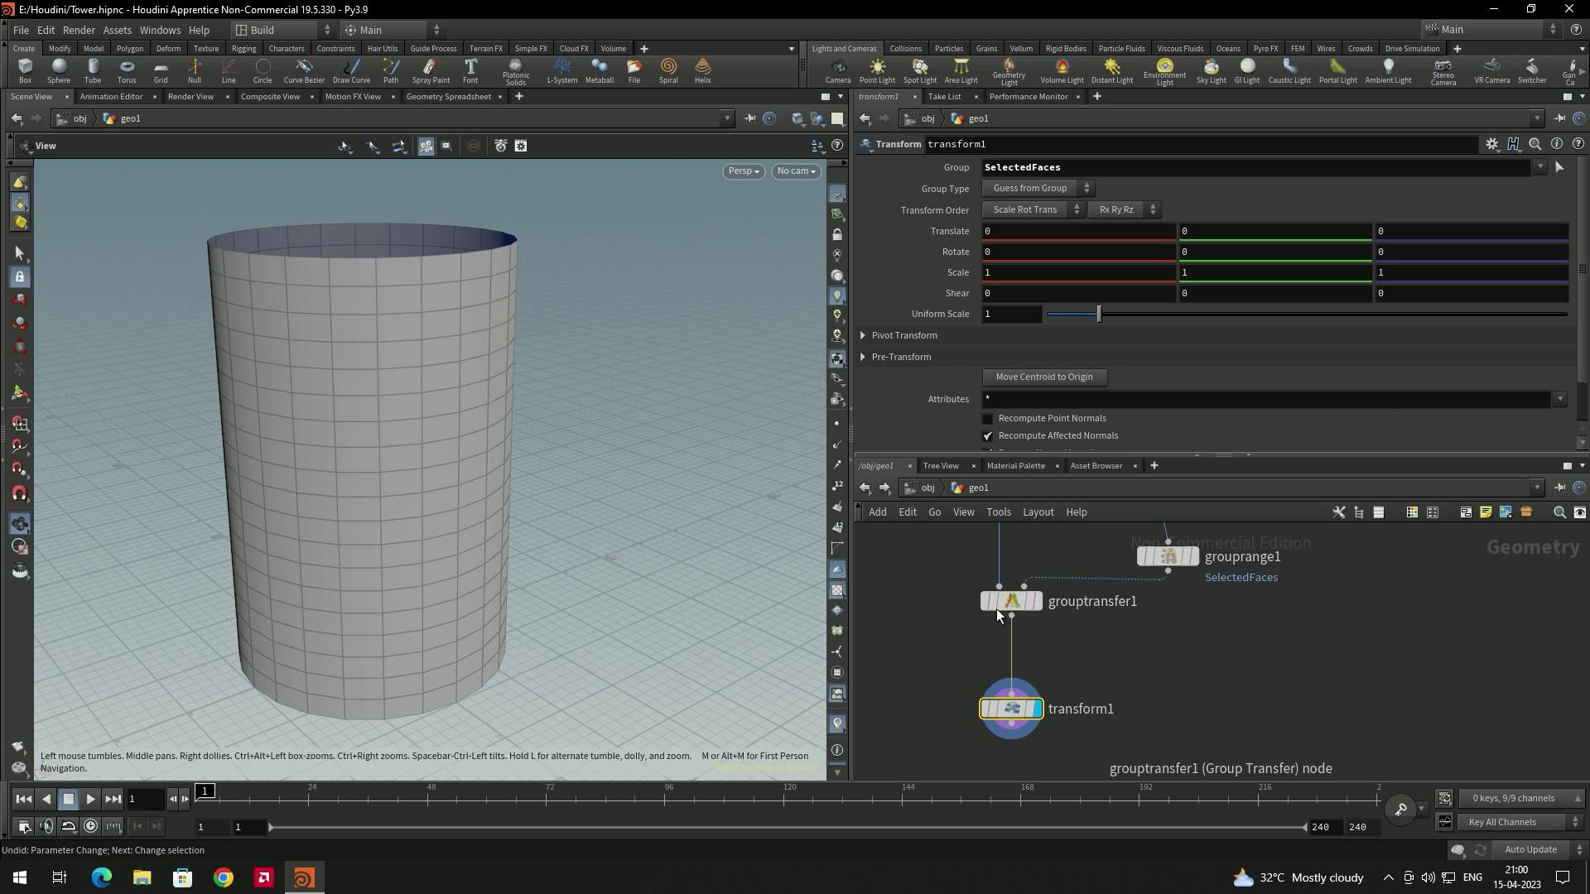
Insert a Facet node between the Group Transfer and Transform nodes, with Unique Points enabled.
{"action": "mouse_move", "coordinate": [999, 602]}
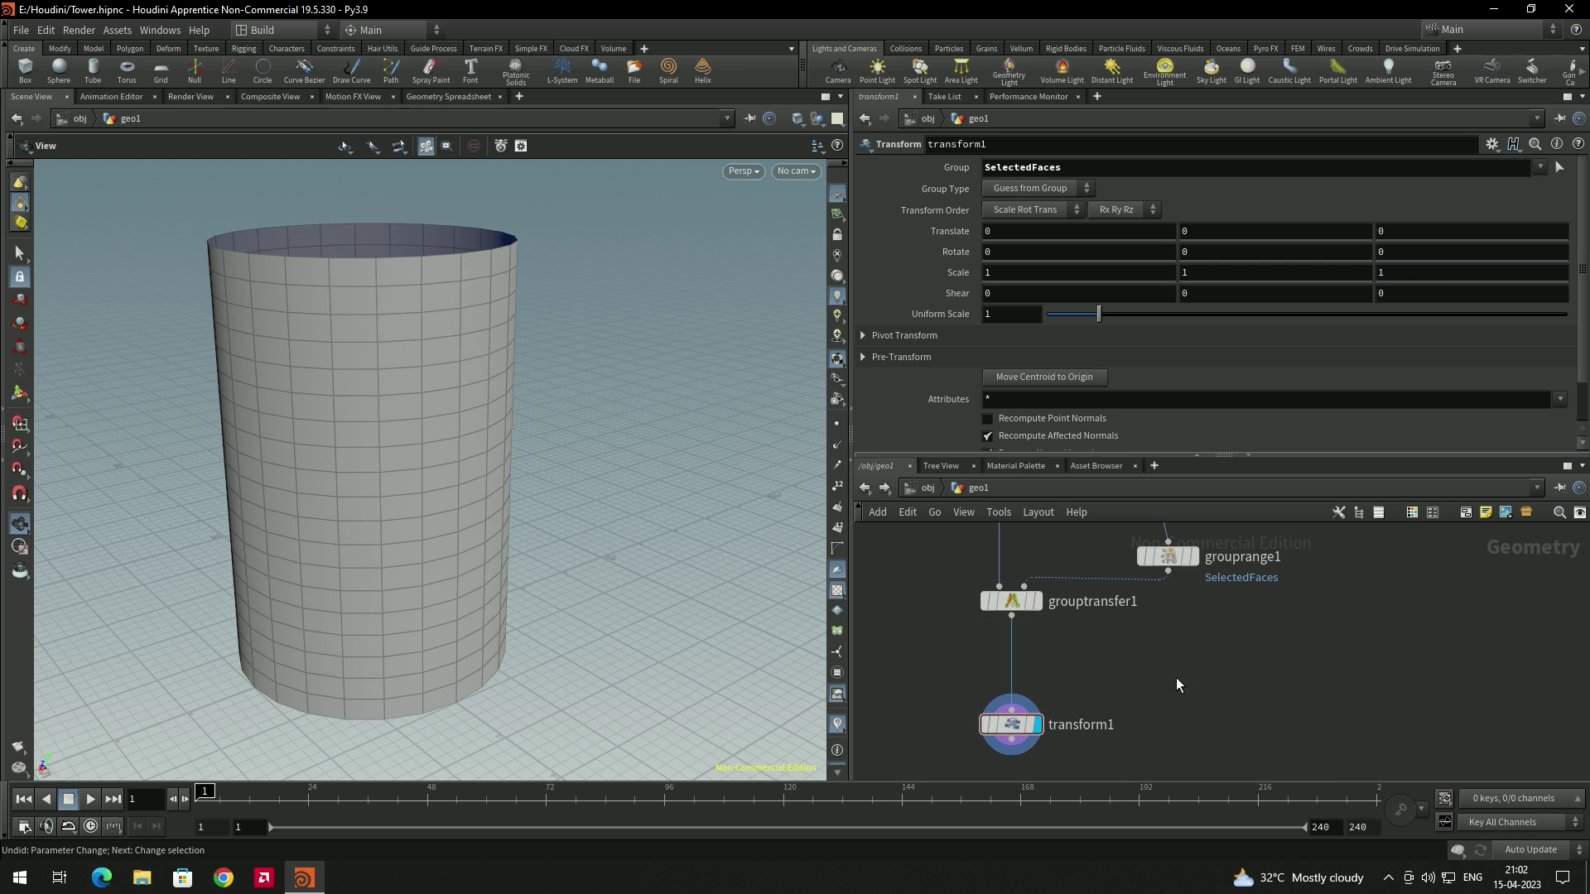
{"action": "key", "text": "Tab"}
{"action": "type", "text": "face"}
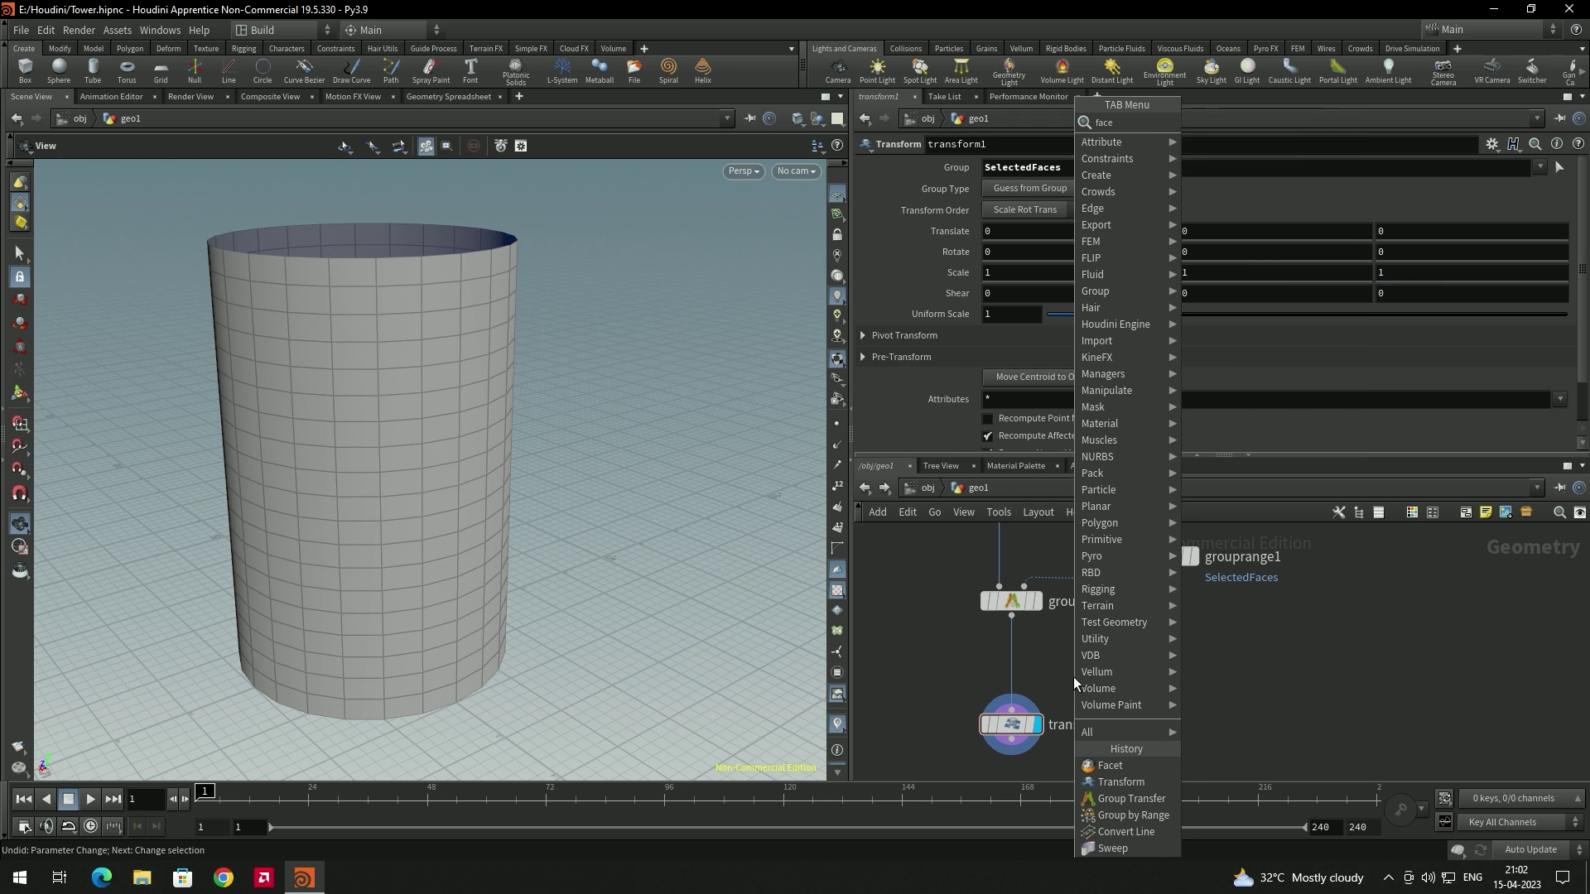
{"action": "key", "text": "Return"}
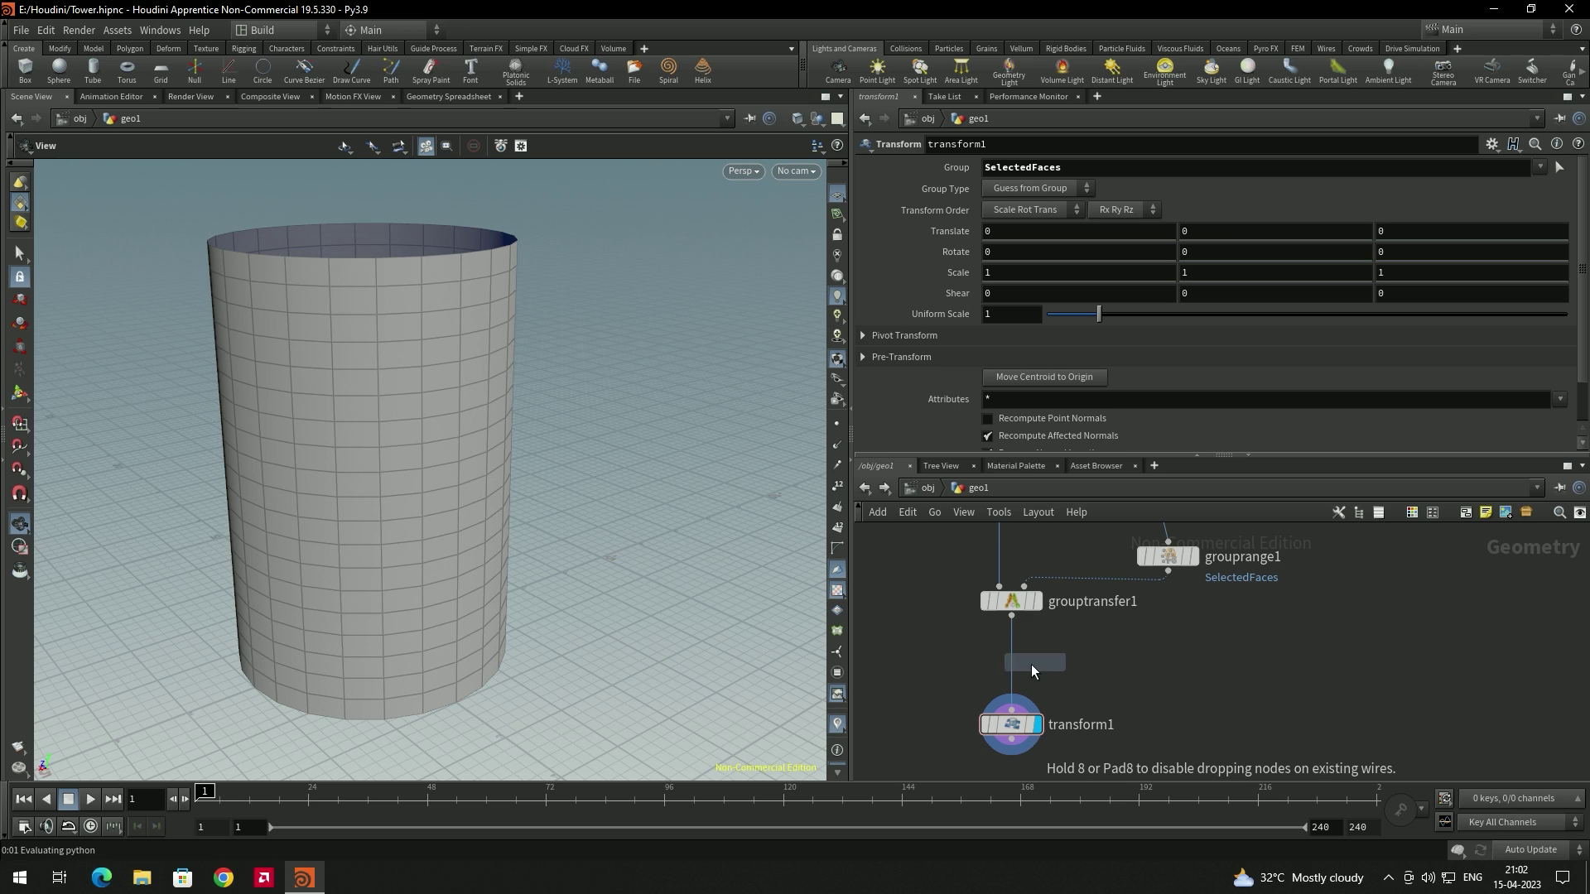
{"action": "left_click", "coordinate": [1017, 672]}
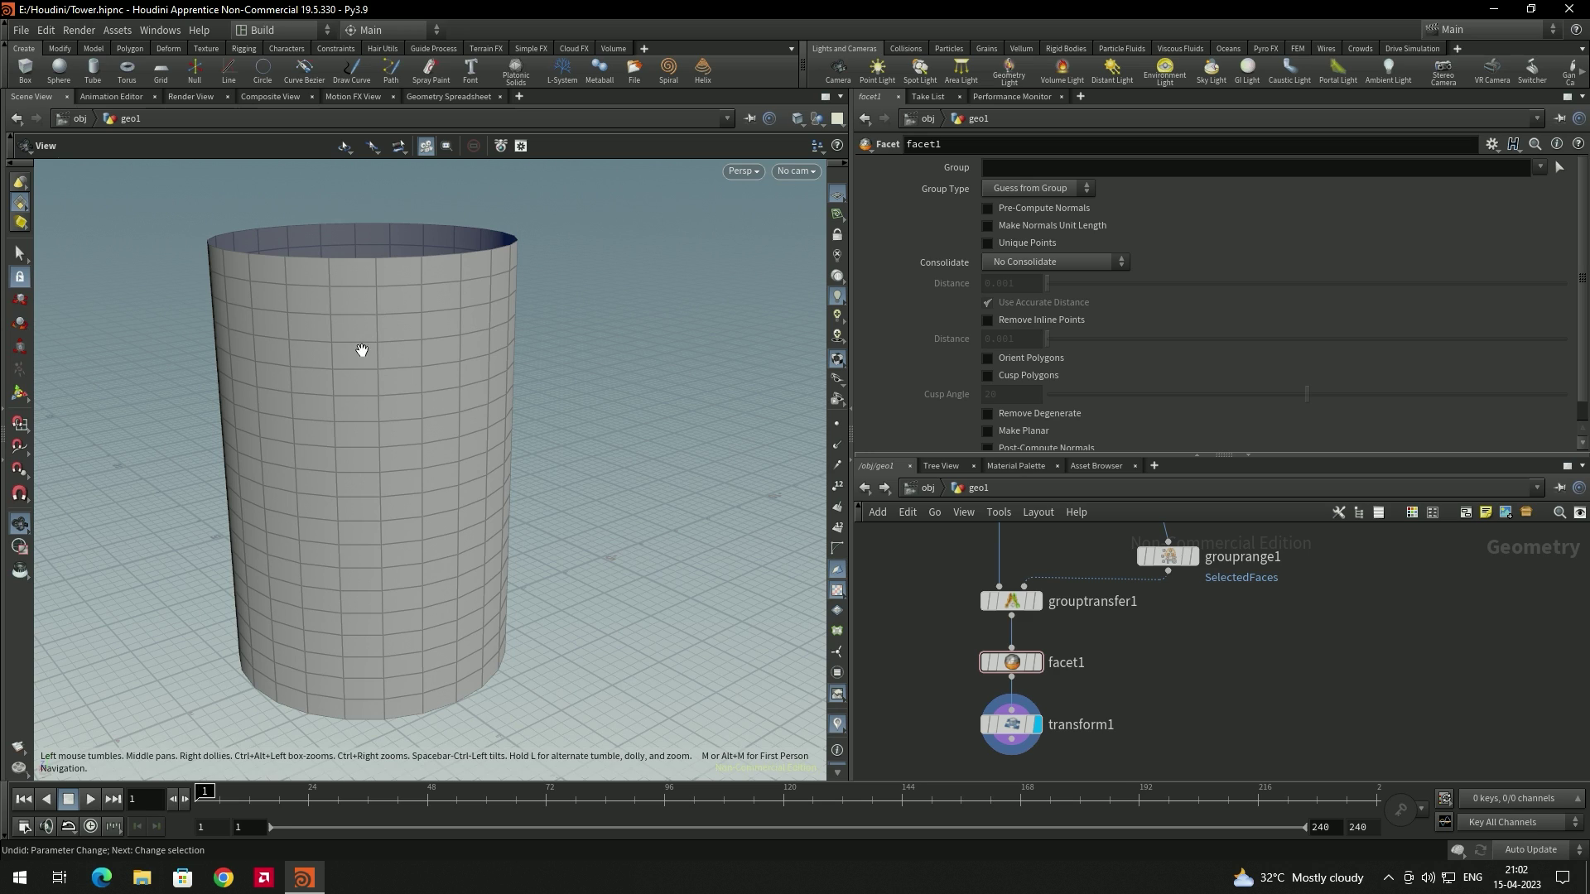
{"action": "left_click", "coordinate": [1021, 665]}
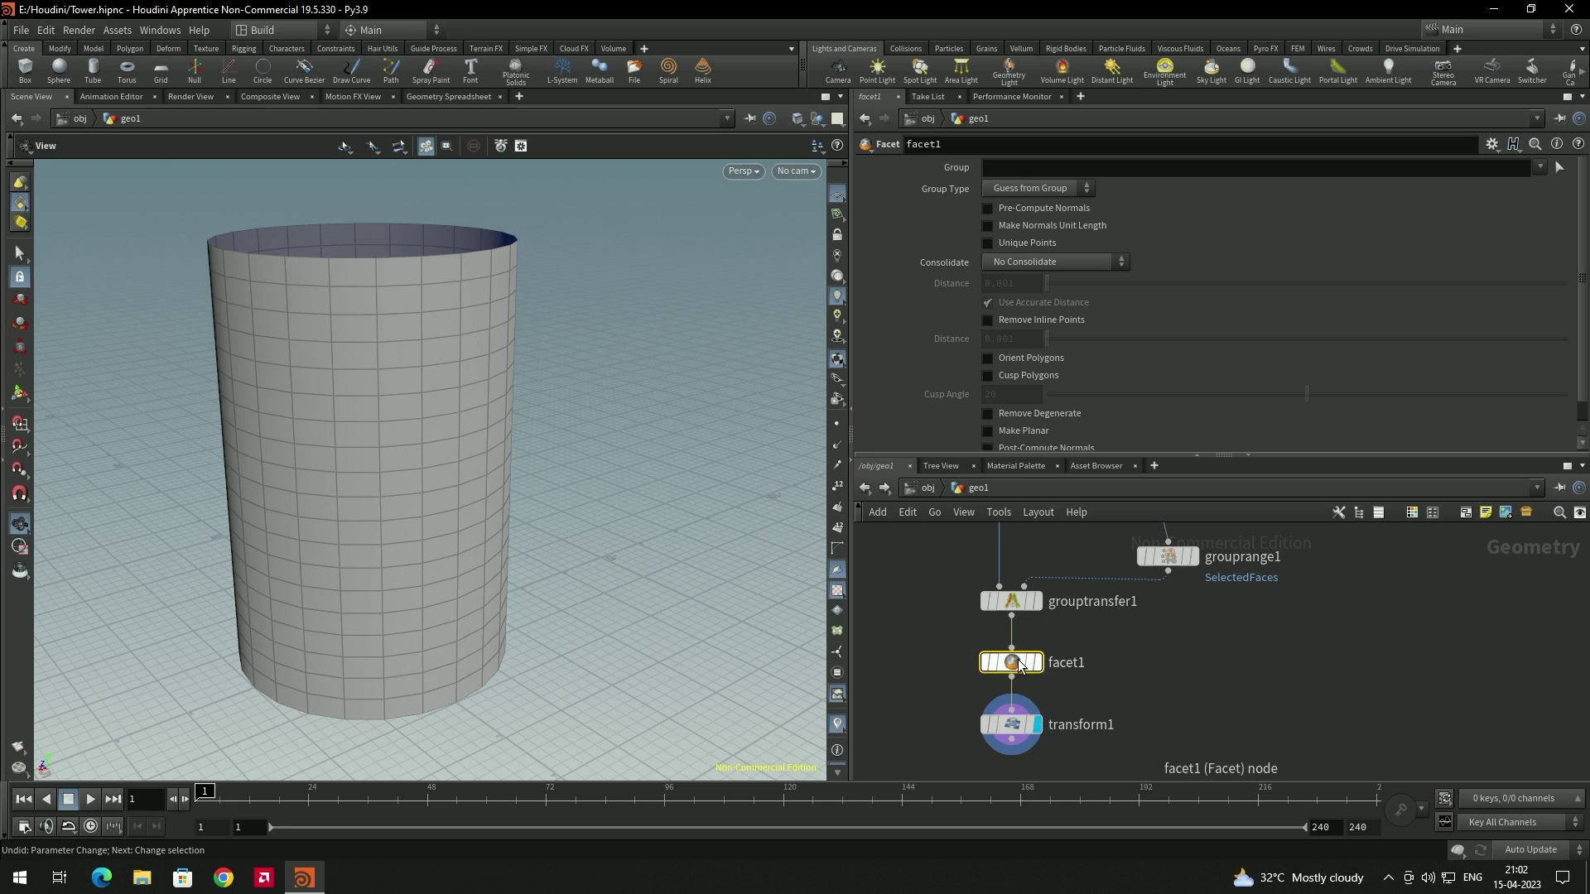
{"action": "left_click", "coordinate": [1015, 247]}
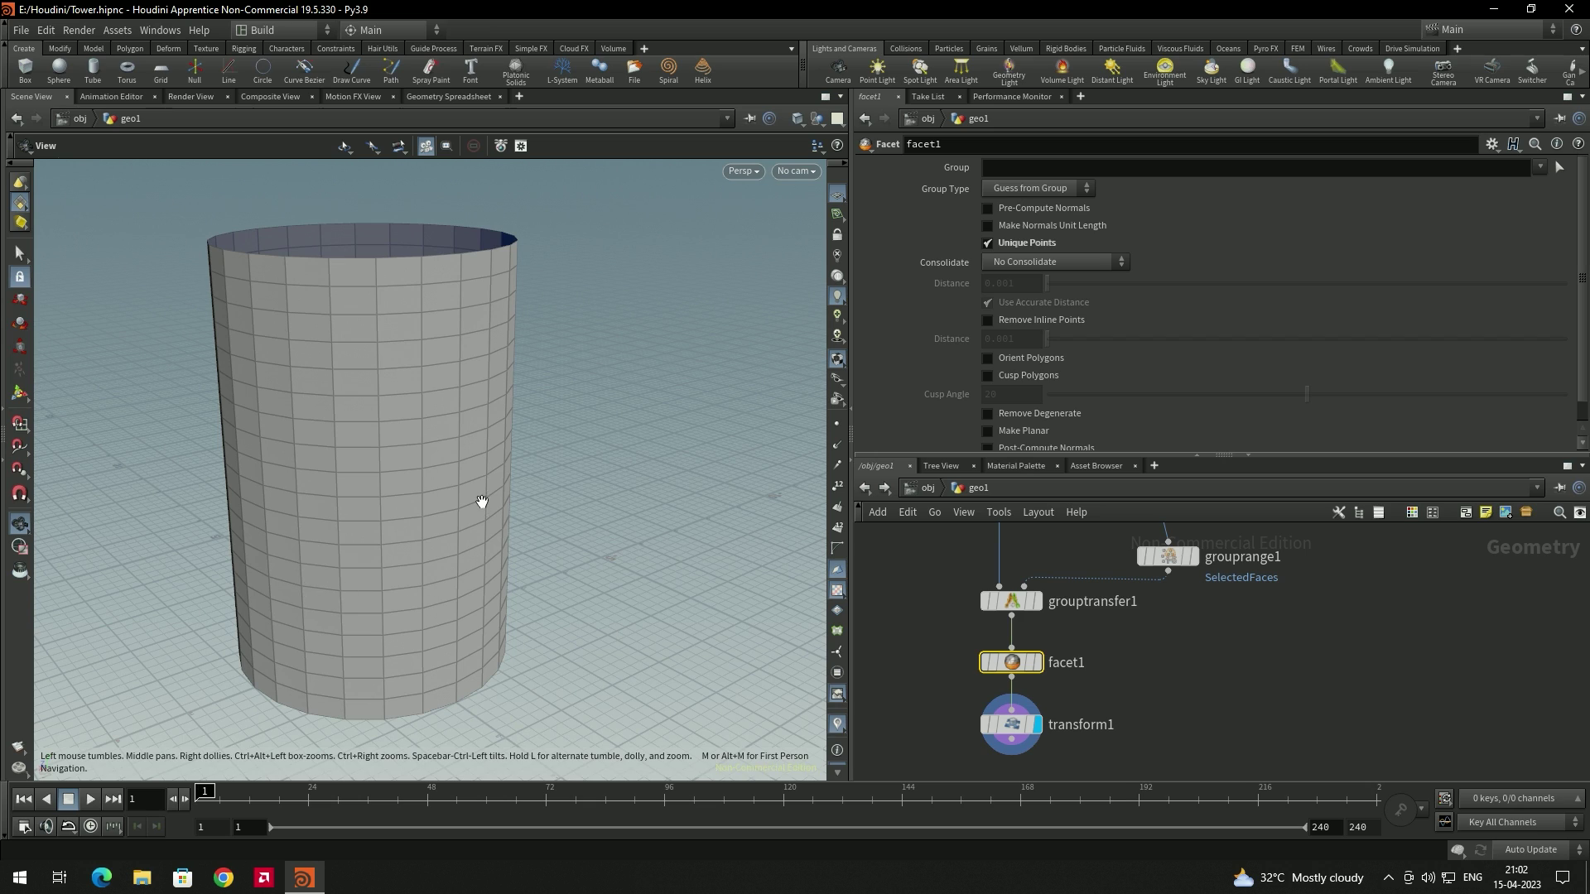
Set the Transform node's Y rotation to 5.7 degrees and compare the result with the transferred face rows.
{"action": "left_click", "coordinate": [1012, 728]}
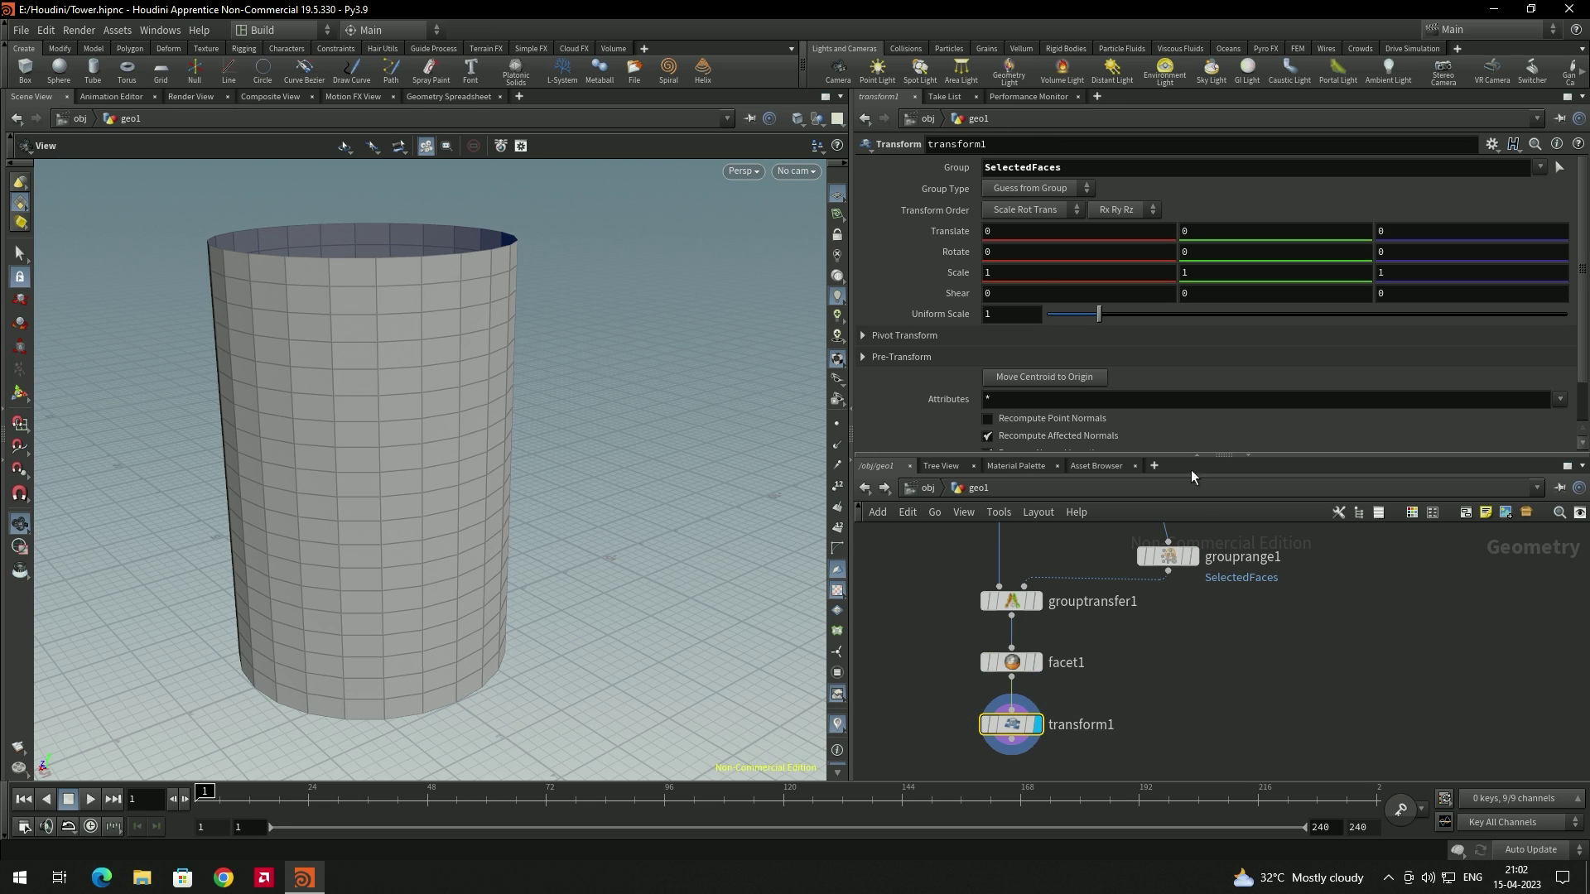
{"action": "middle_click_drag", "start_coordinate": [1198, 260], "coordinate": [10, 307]}
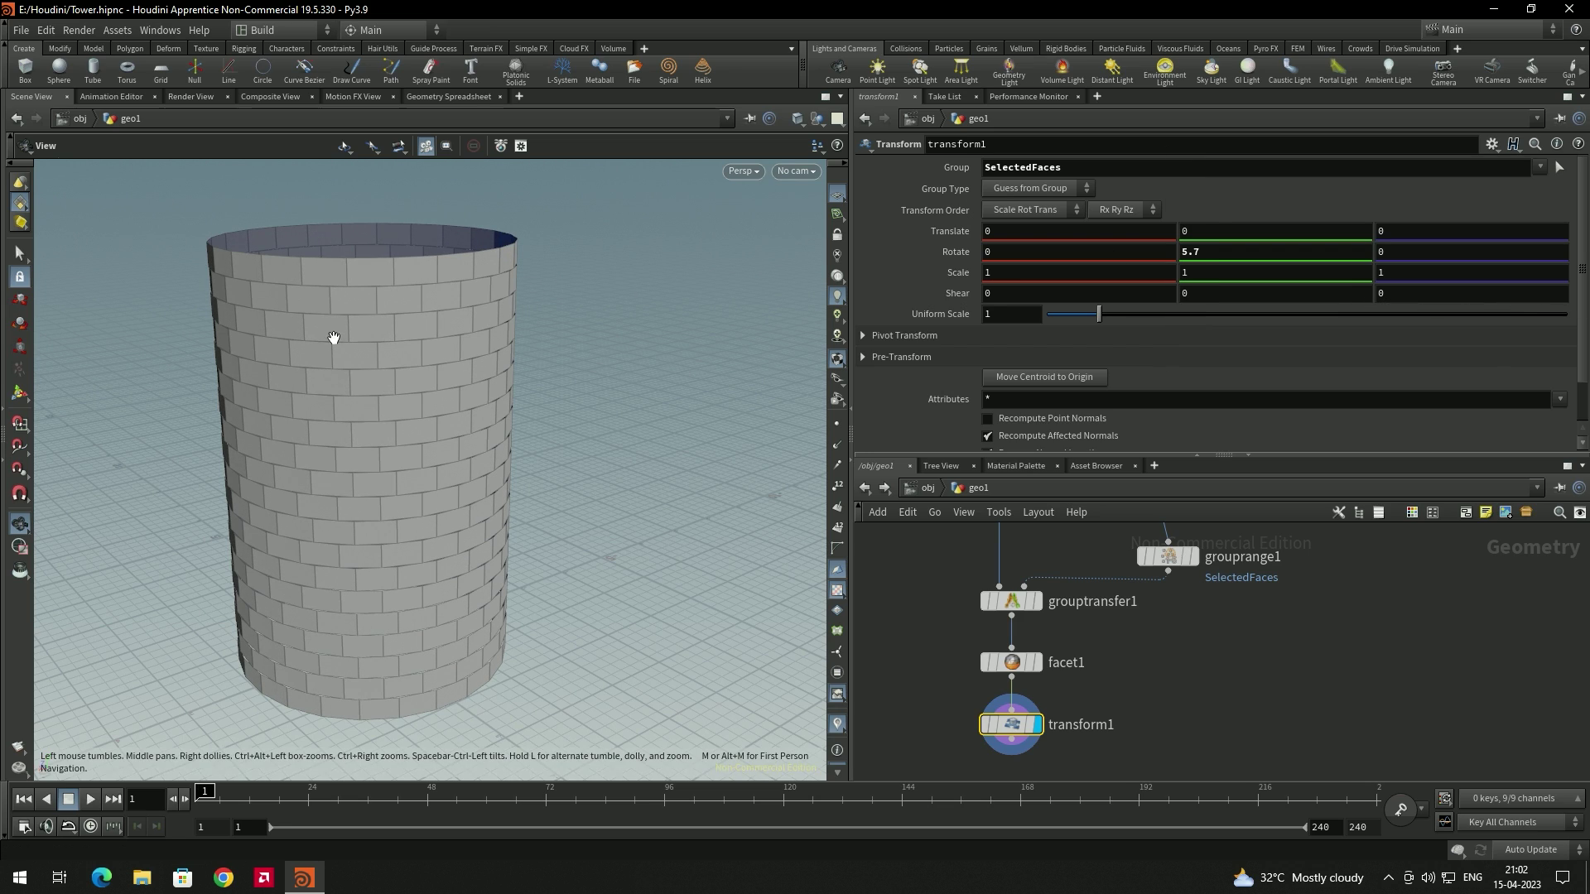
{"action": "left_click", "coordinate": [1006, 601]}
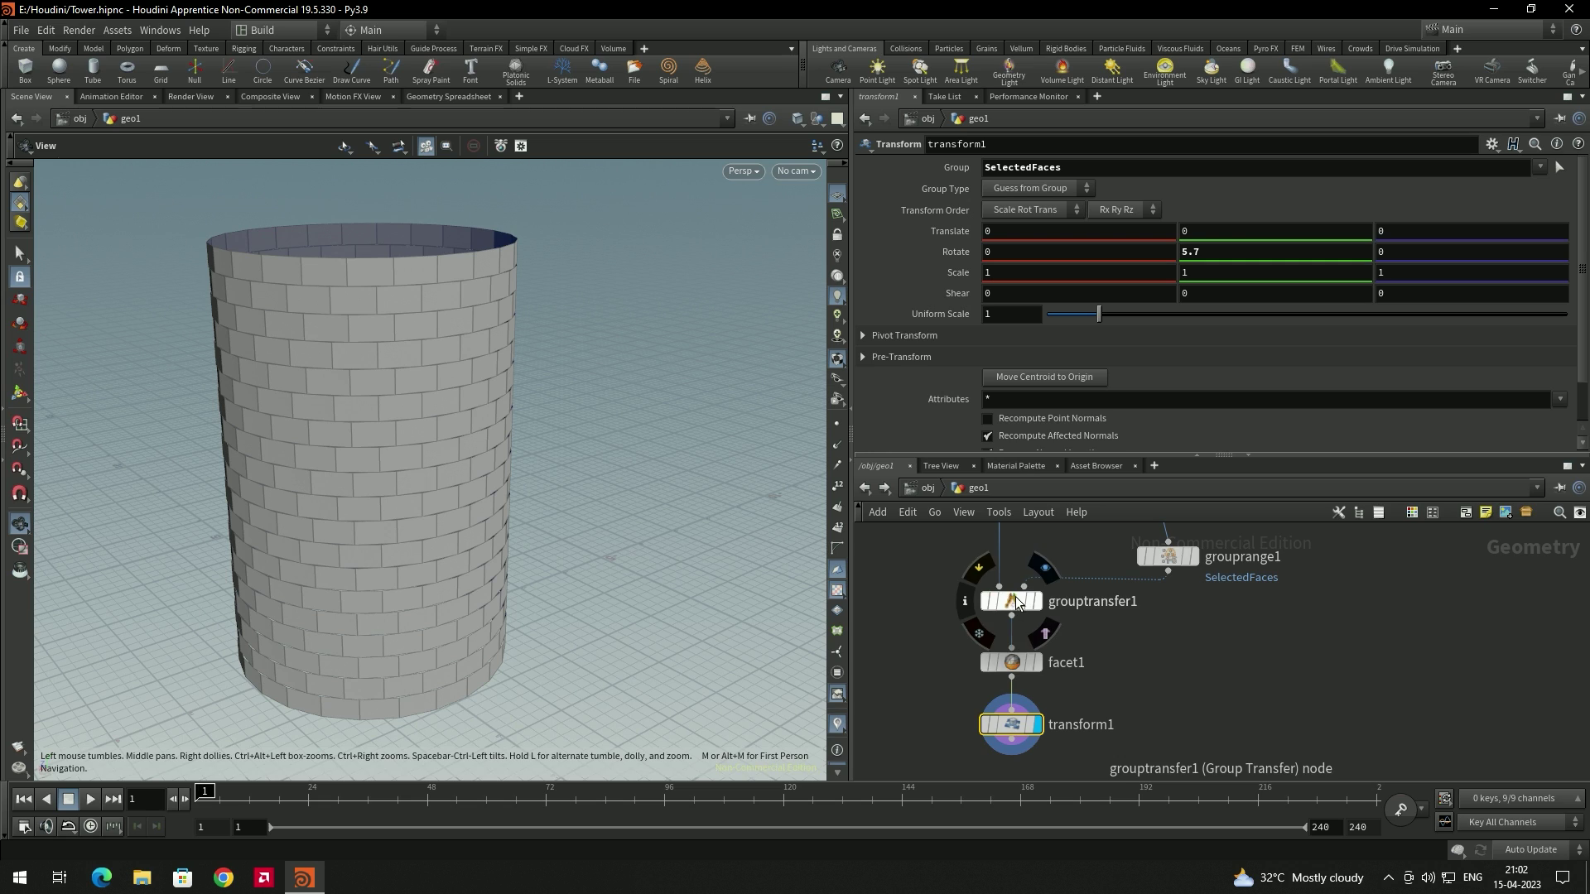
{"action": "left_click", "coordinate": [1035, 601]}
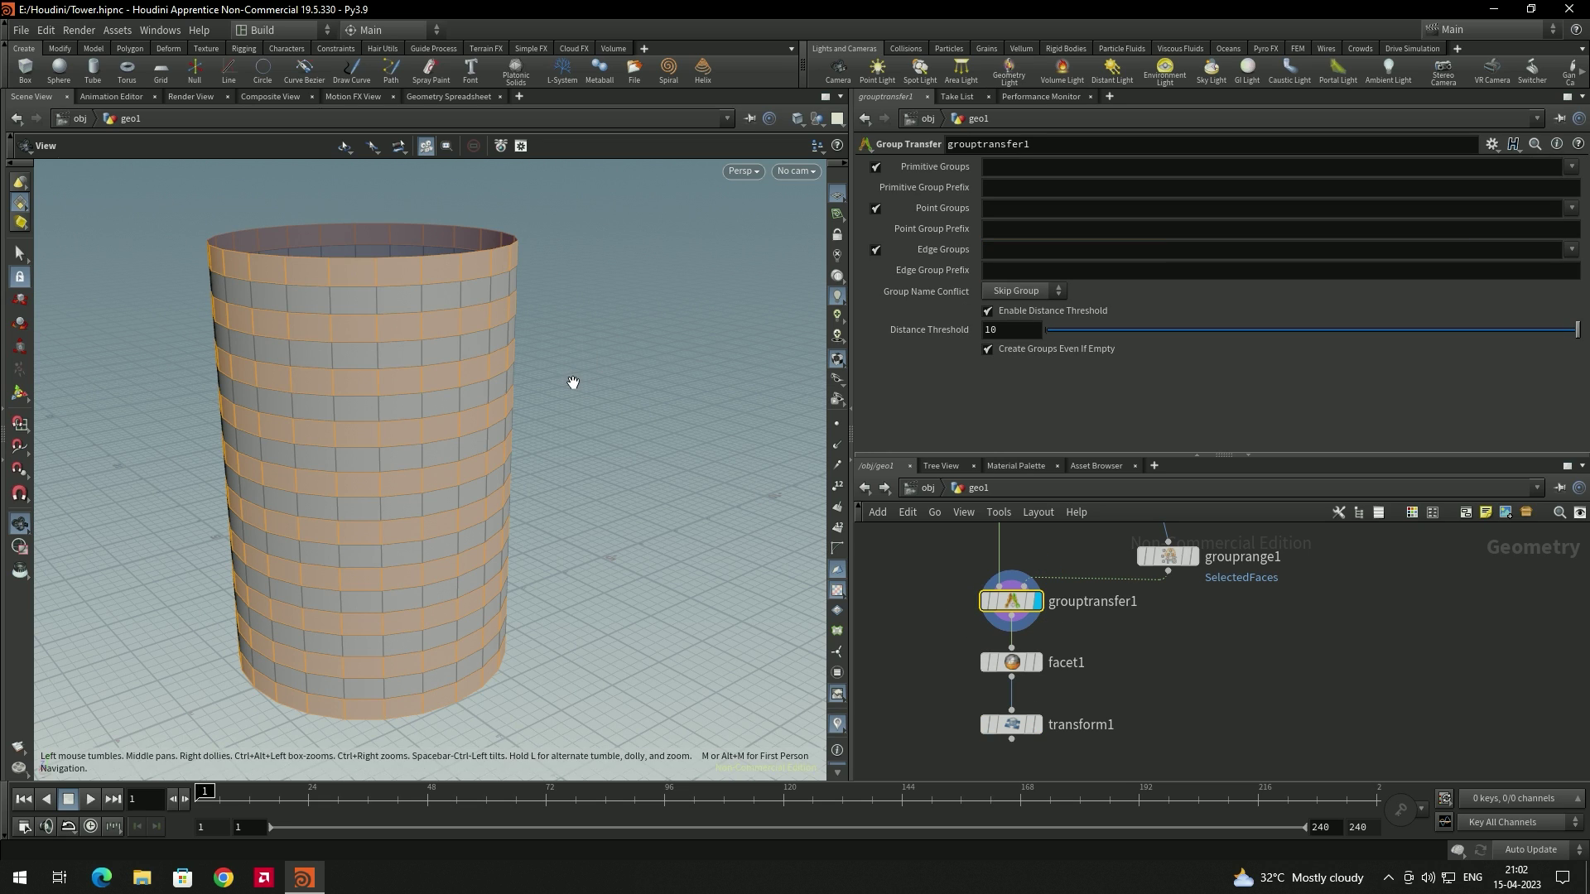
{"action": "left_click", "coordinate": [1037, 725]}
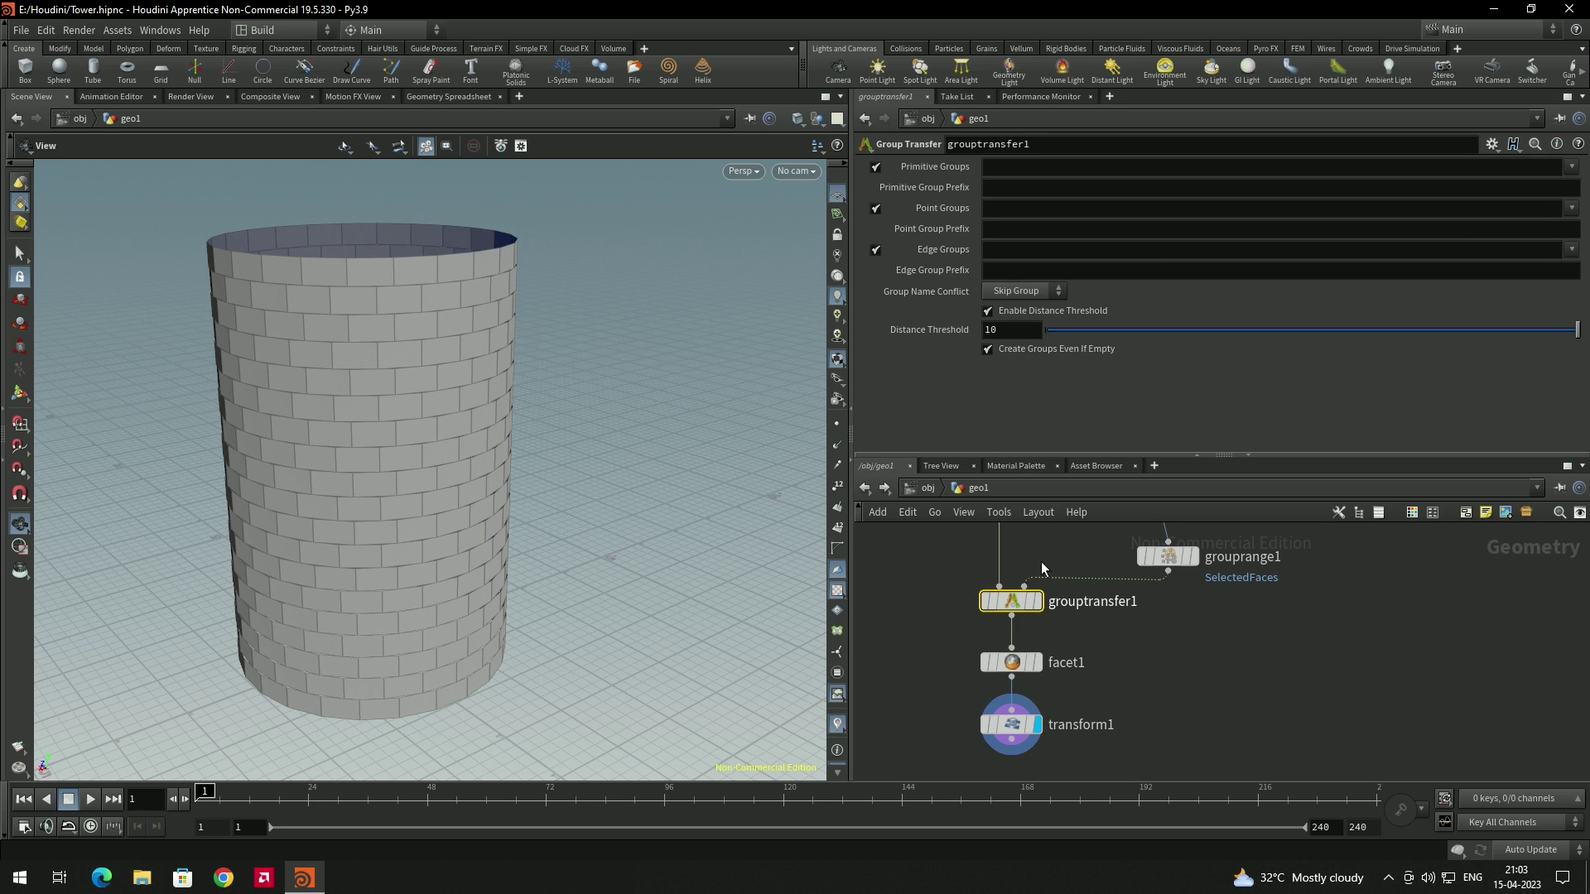
Set the Transform node's Y rotation to 7.9 degrees for the SelectedFaces rows and inspect the brick pattern.
{"action": "scroll", "coordinate": [380, 429], "scroll_direction": "up", "scroll_amount": 5}
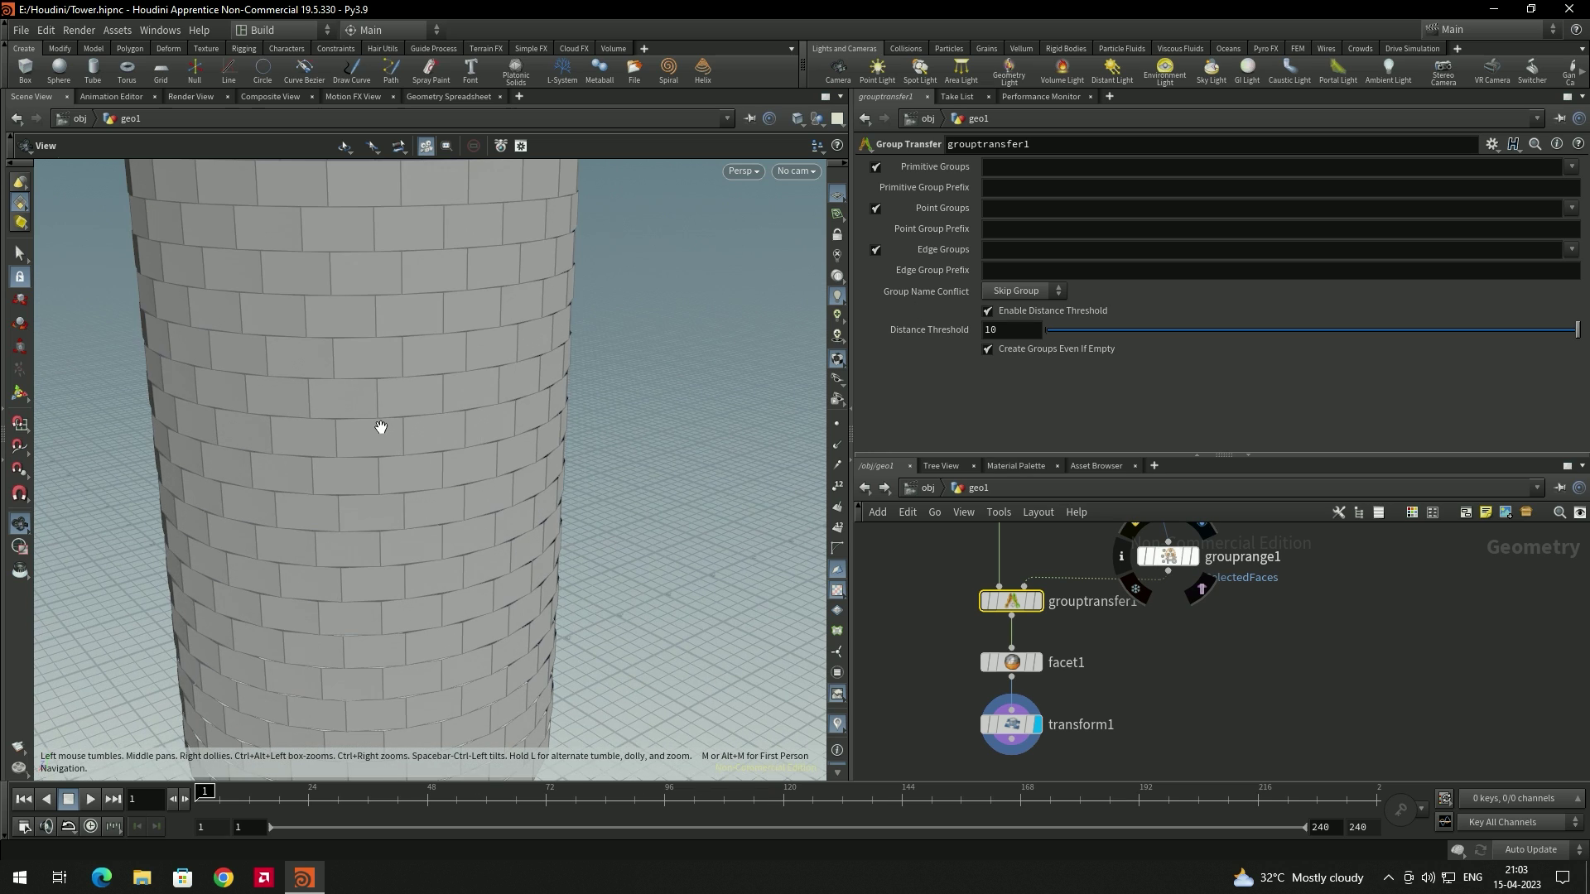
{"action": "left_click", "coordinate": [1006, 724]}
{"action": "middle_click_drag", "start_coordinate": [1183, 250], "coordinate": [1352, 264]}
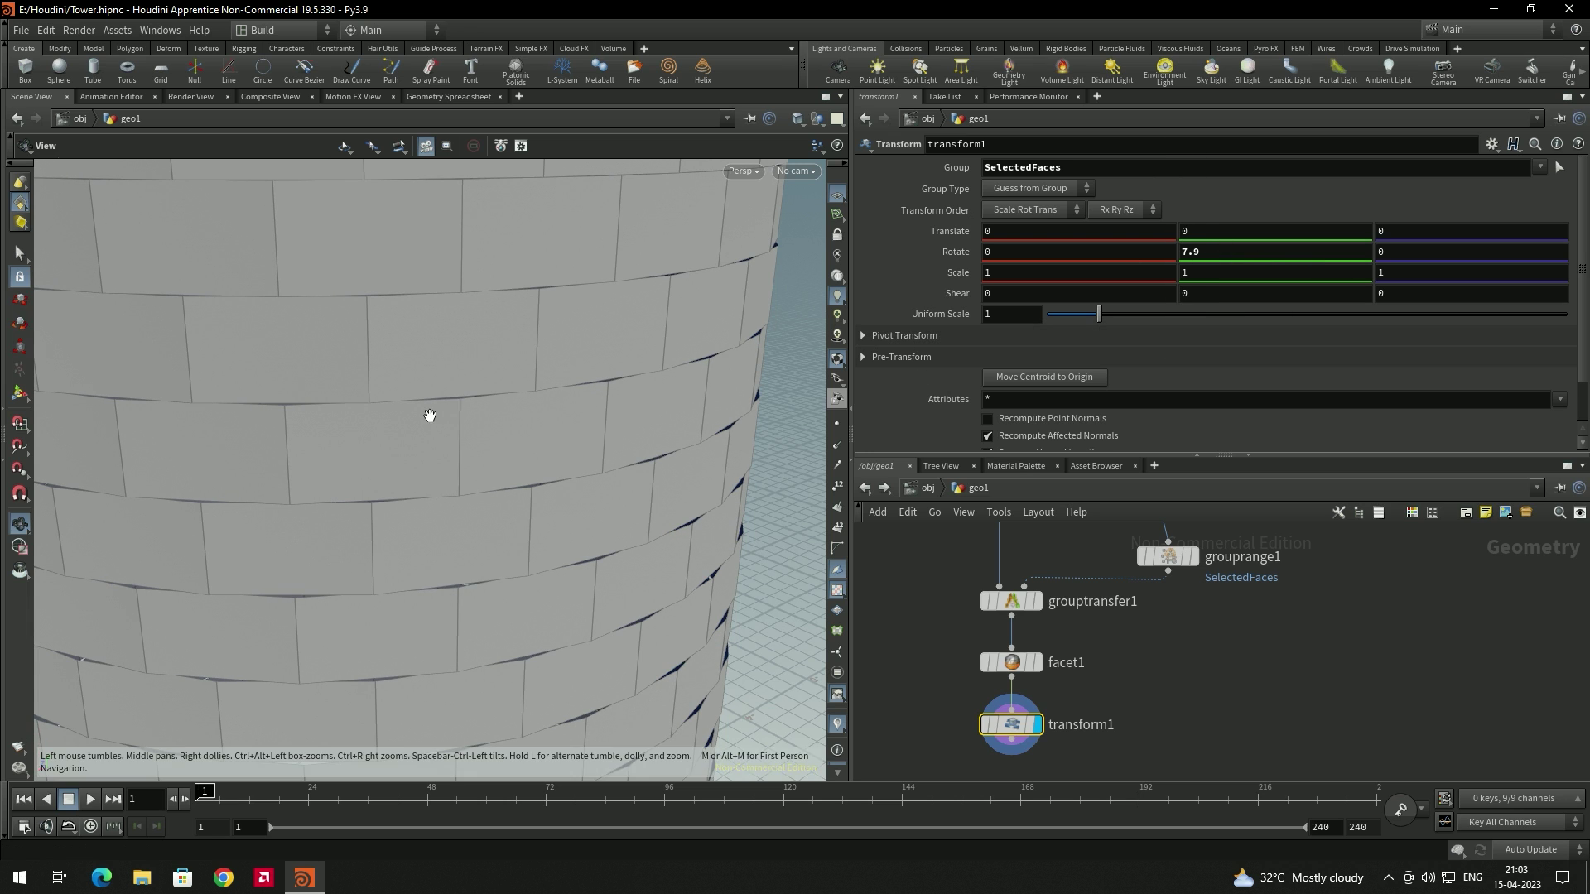
{"action": "scroll", "coordinate": [439, 414], "scroll_direction": "down", "scroll_amount": 10}
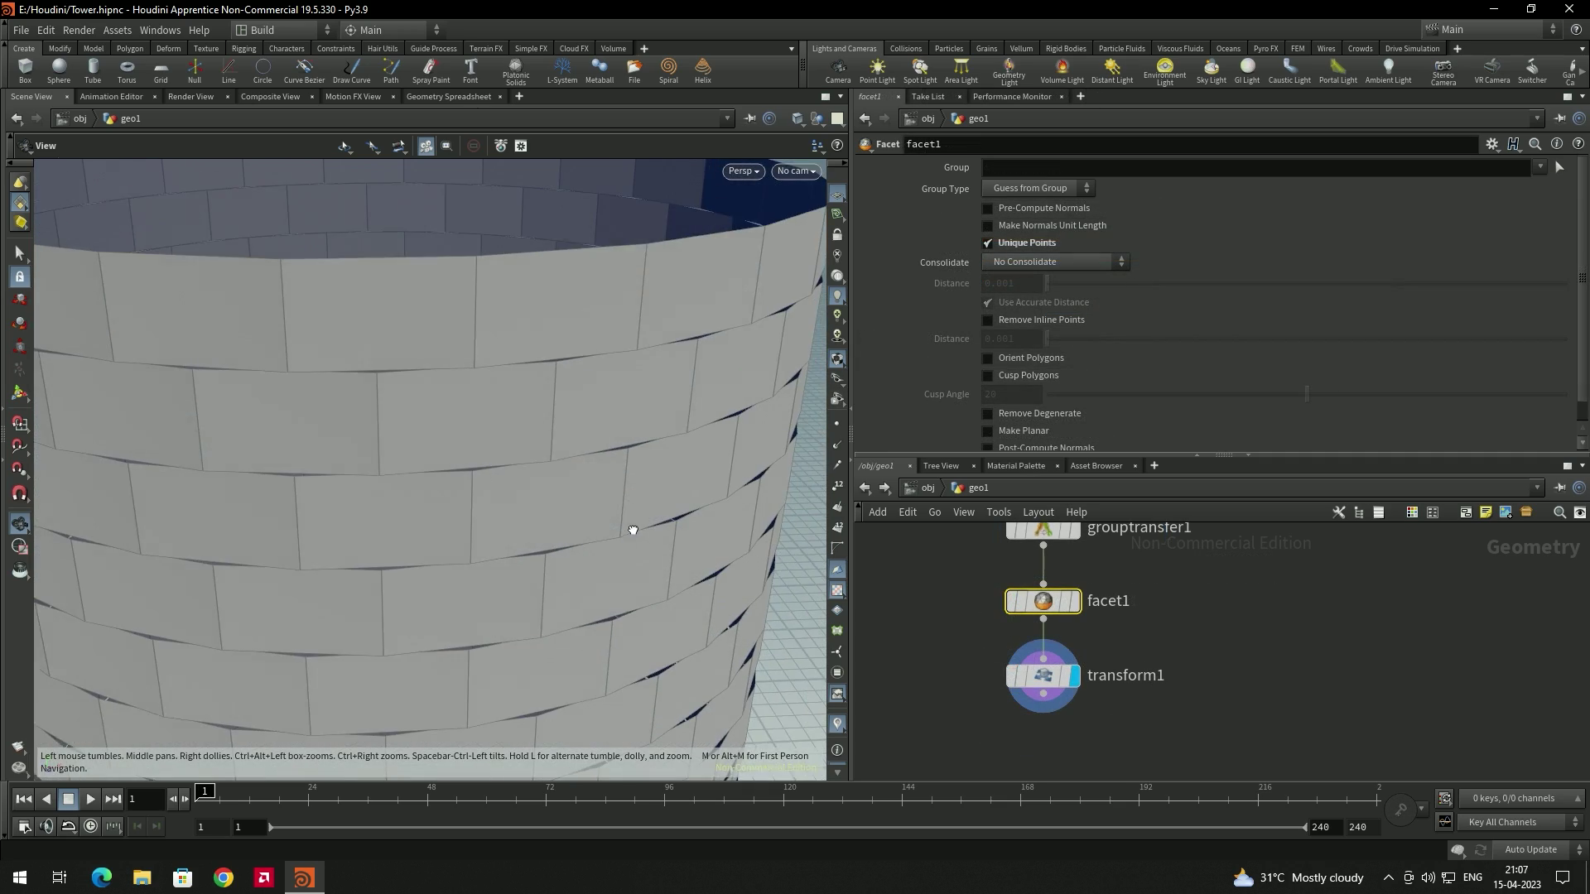
{"action": "left_click_drag", "start_coordinate": [631, 525], "coordinate": [613, 447]}
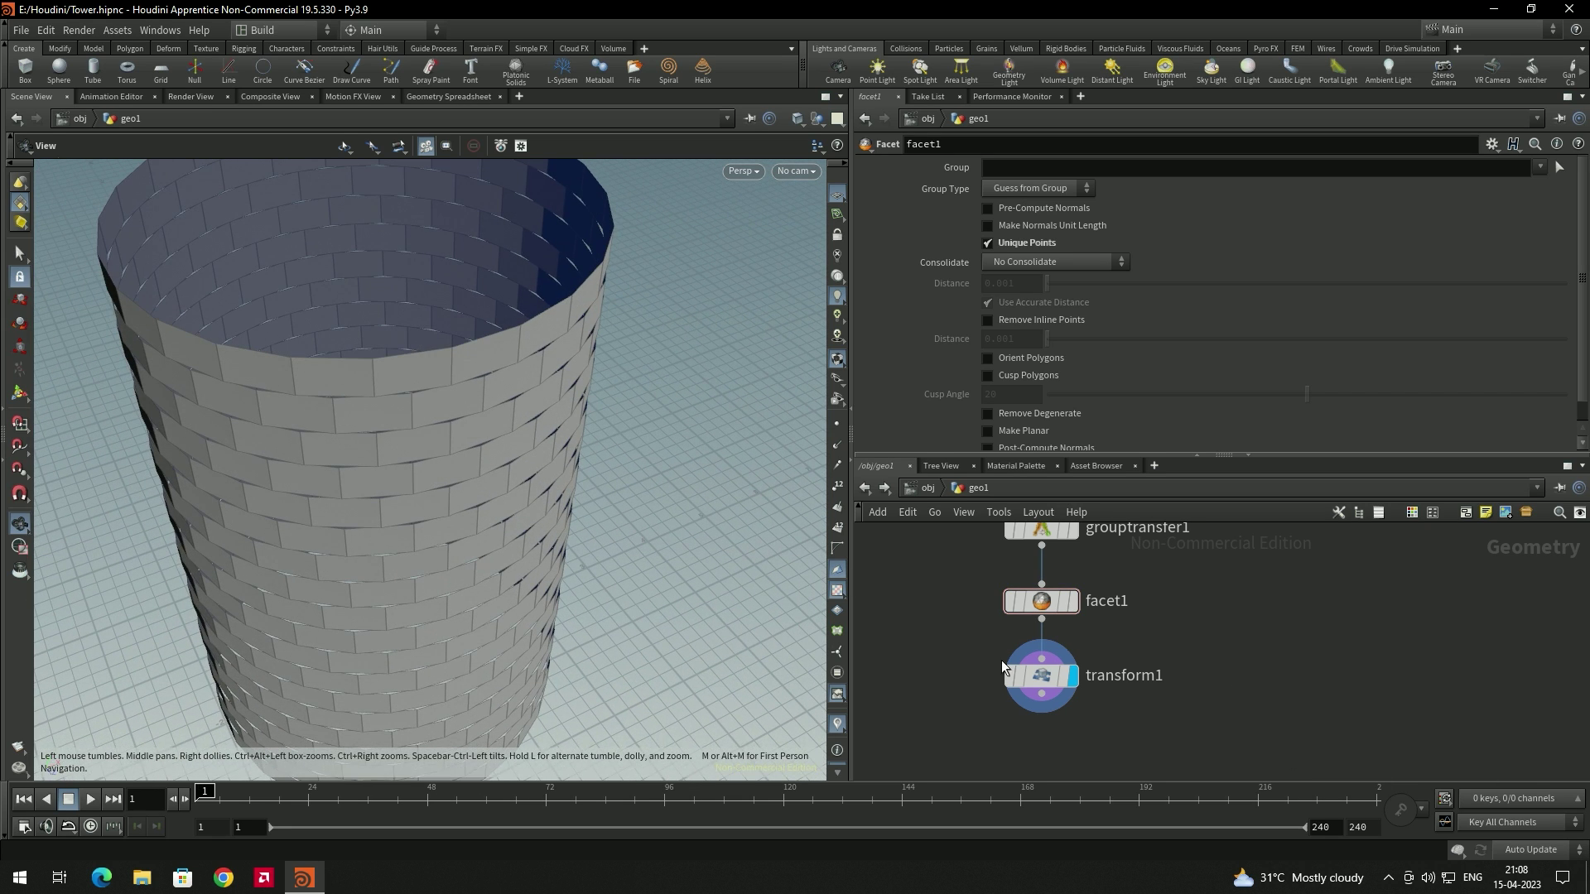
Add a PolyExtrude node below the Transform node and feed it from the Transform output.
{"action": "left_click", "coordinate": [1041, 675]}
{"action": "key", "text": "Tab"}
{"action": "type", "text": "poly"}
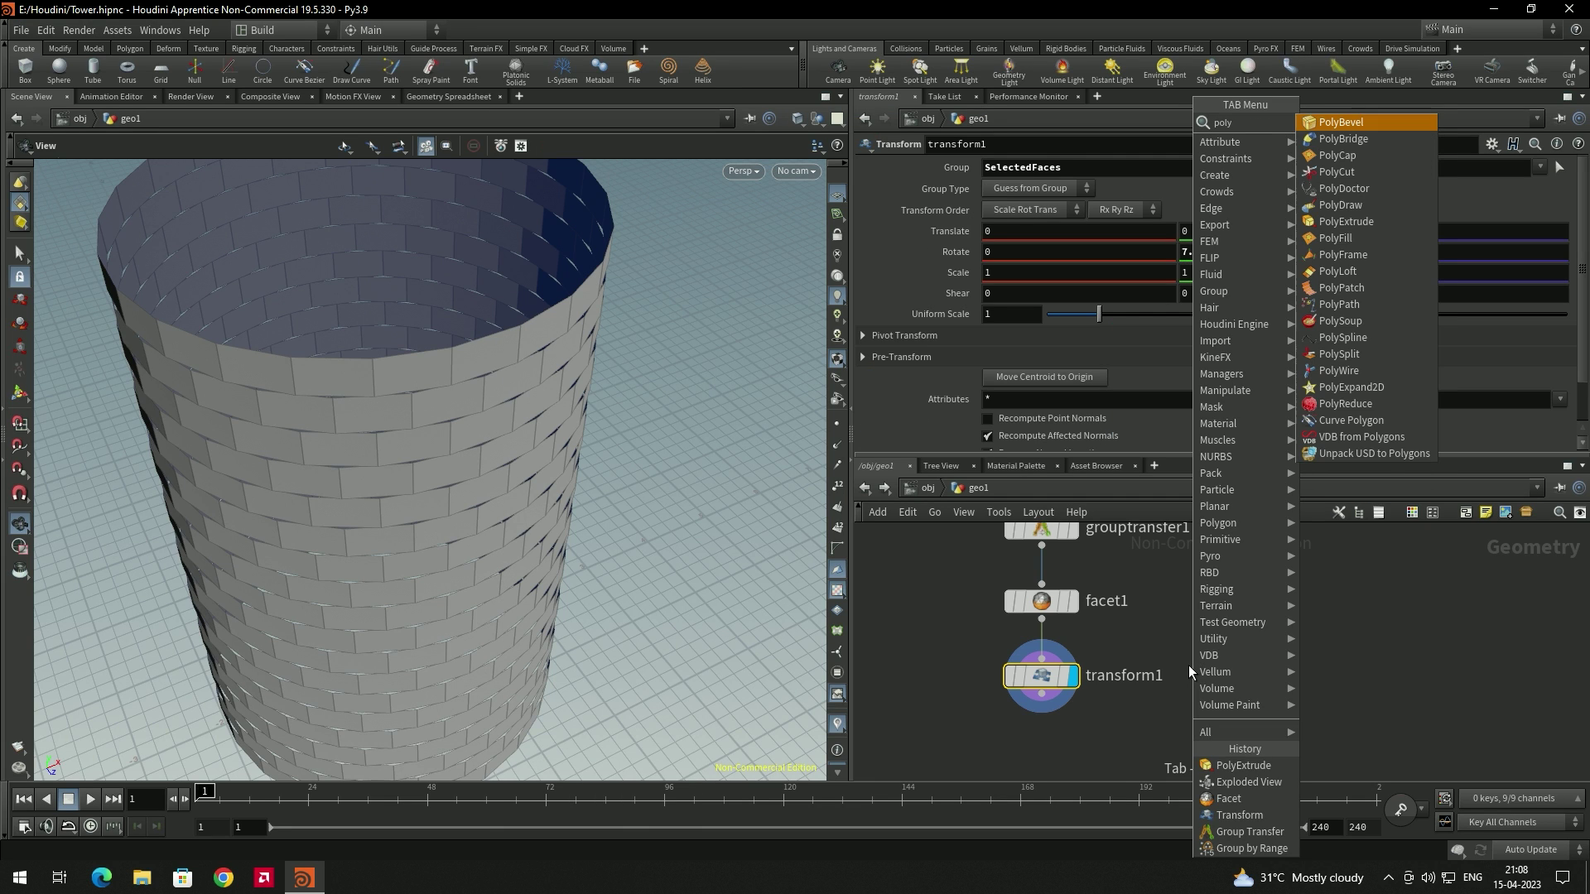
{"action": "left_click", "coordinate": [1346, 221]}
{"action": "left_click", "coordinate": [1045, 742]}
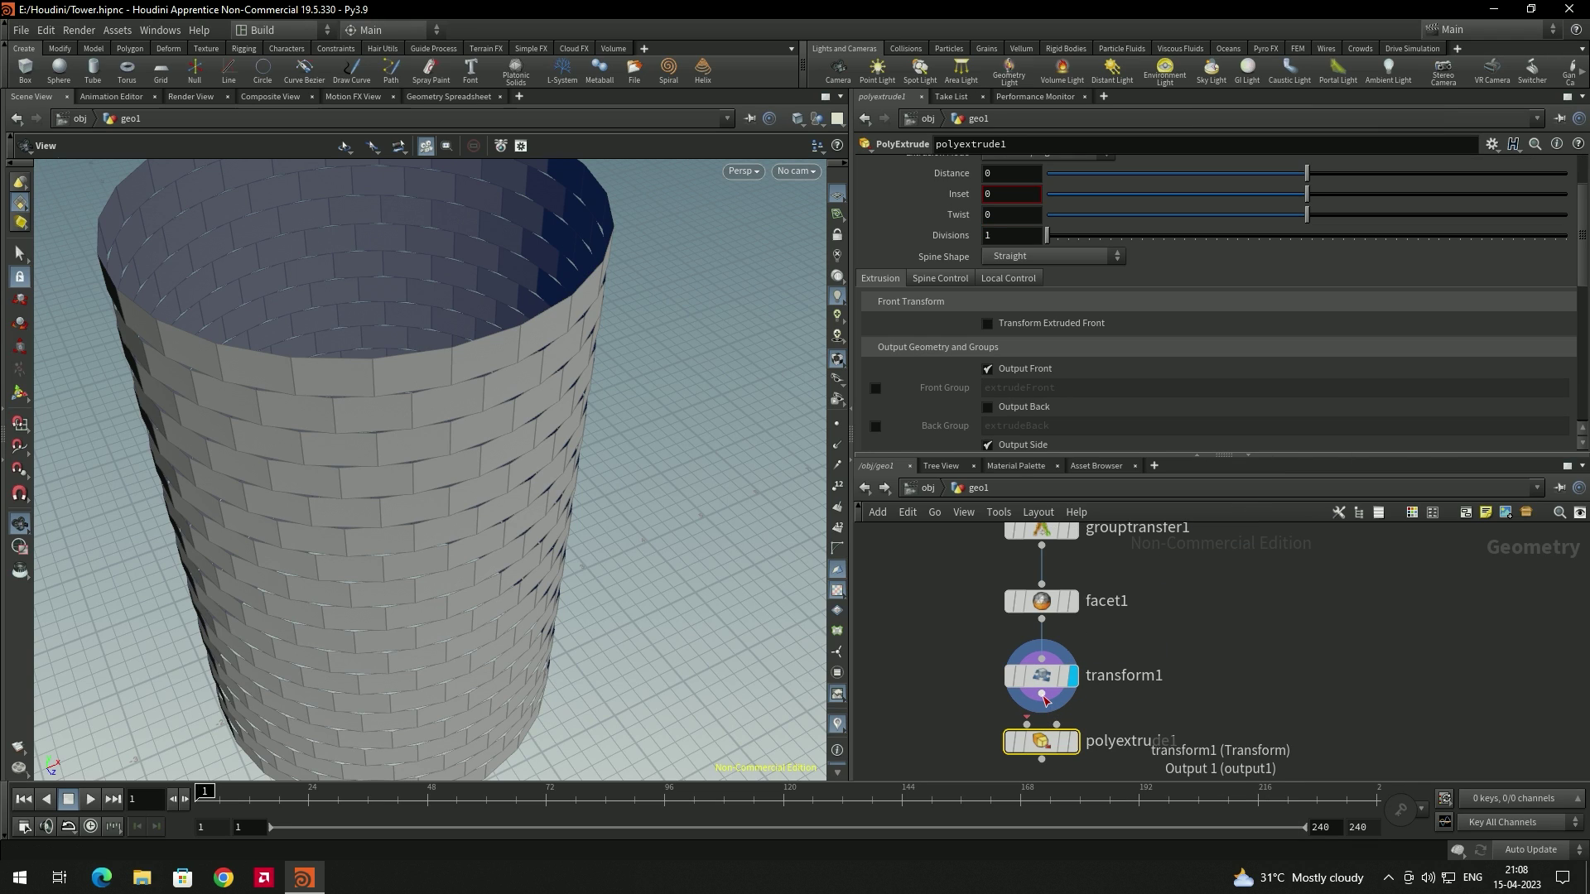
{"action": "scroll", "coordinate": [1200, 632], "scroll_direction": "down", "scroll_amount": 3}
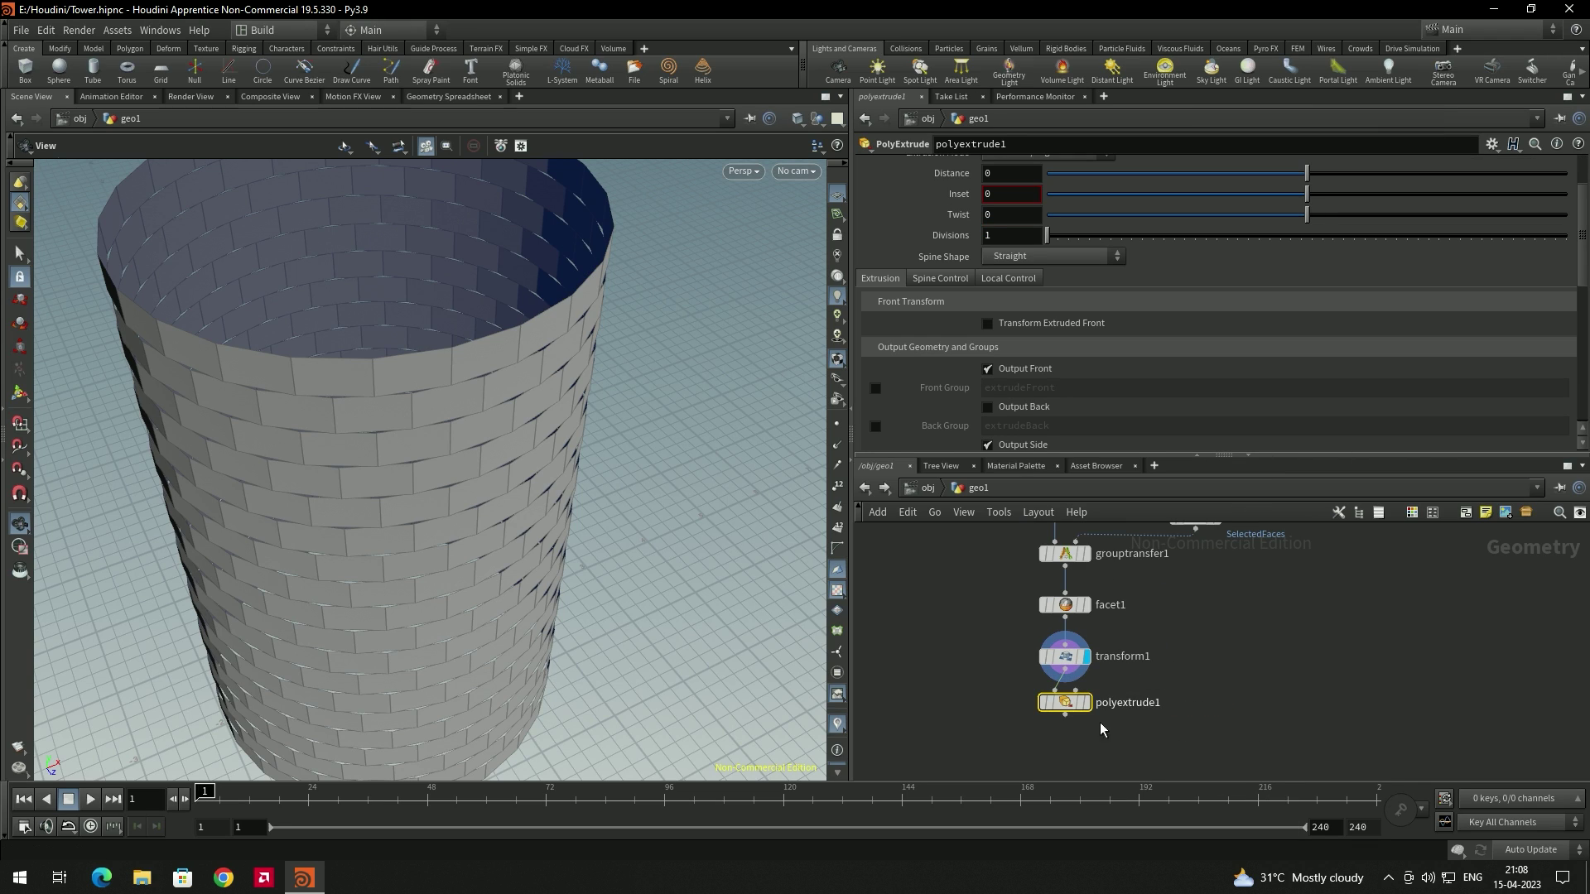
Display the PolyExtrude result and set its extrusion distance to 0.075 to give the bricks thickness.
{"action": "left_click_drag", "start_coordinate": [1068, 709], "coordinate": [1068, 721]}
{"action": "left_click", "coordinate": [1085, 713]}
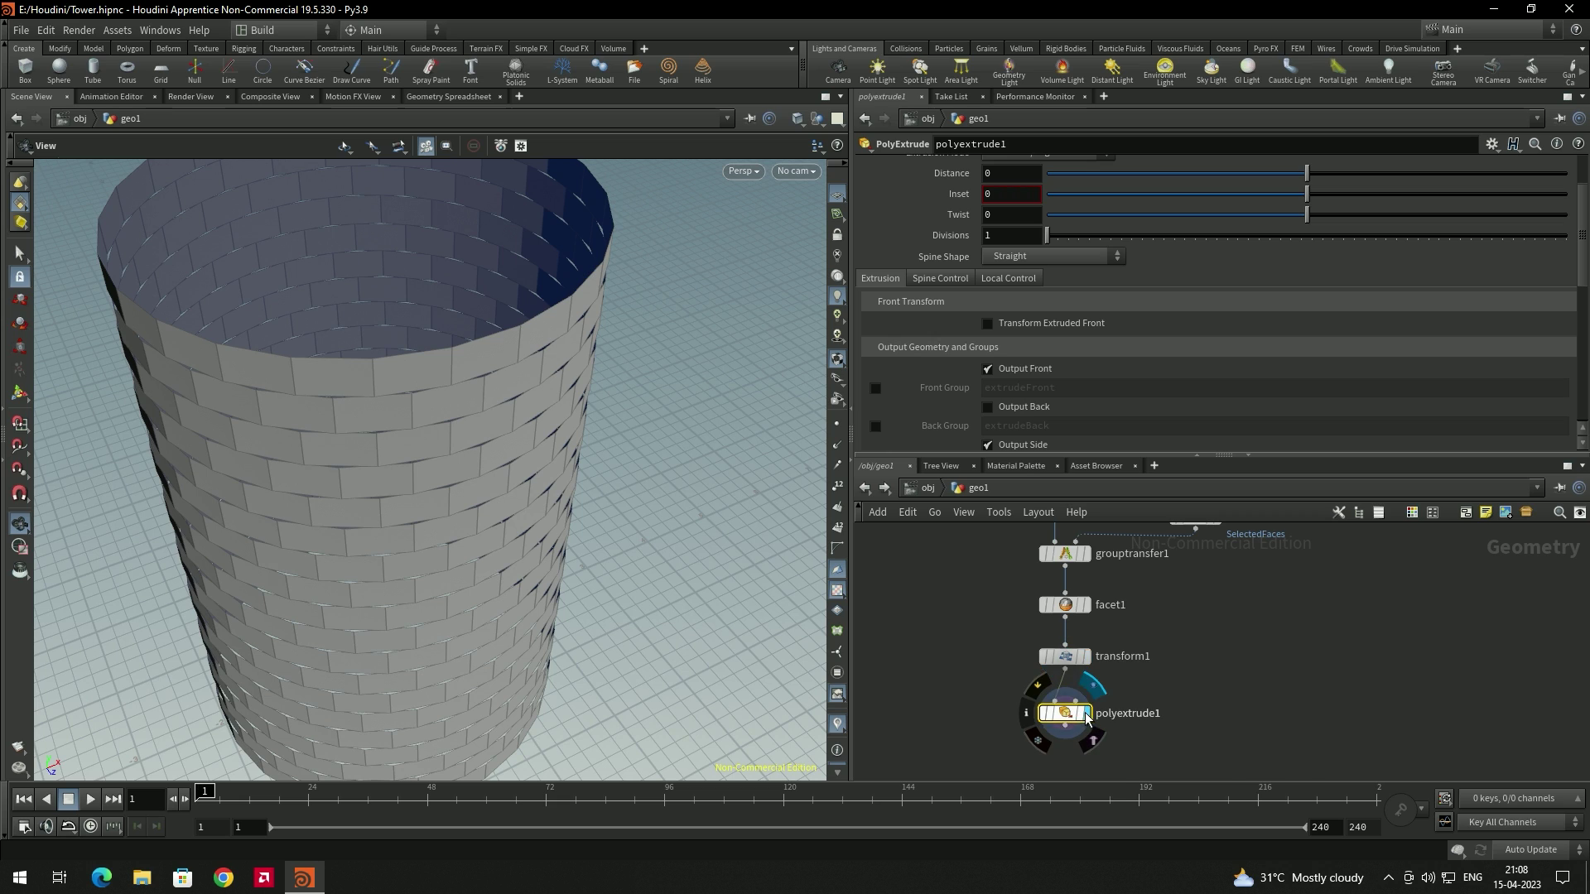
{"action": "left_click_drag", "start_coordinate": [745, 546], "coordinate": [721, 514]}
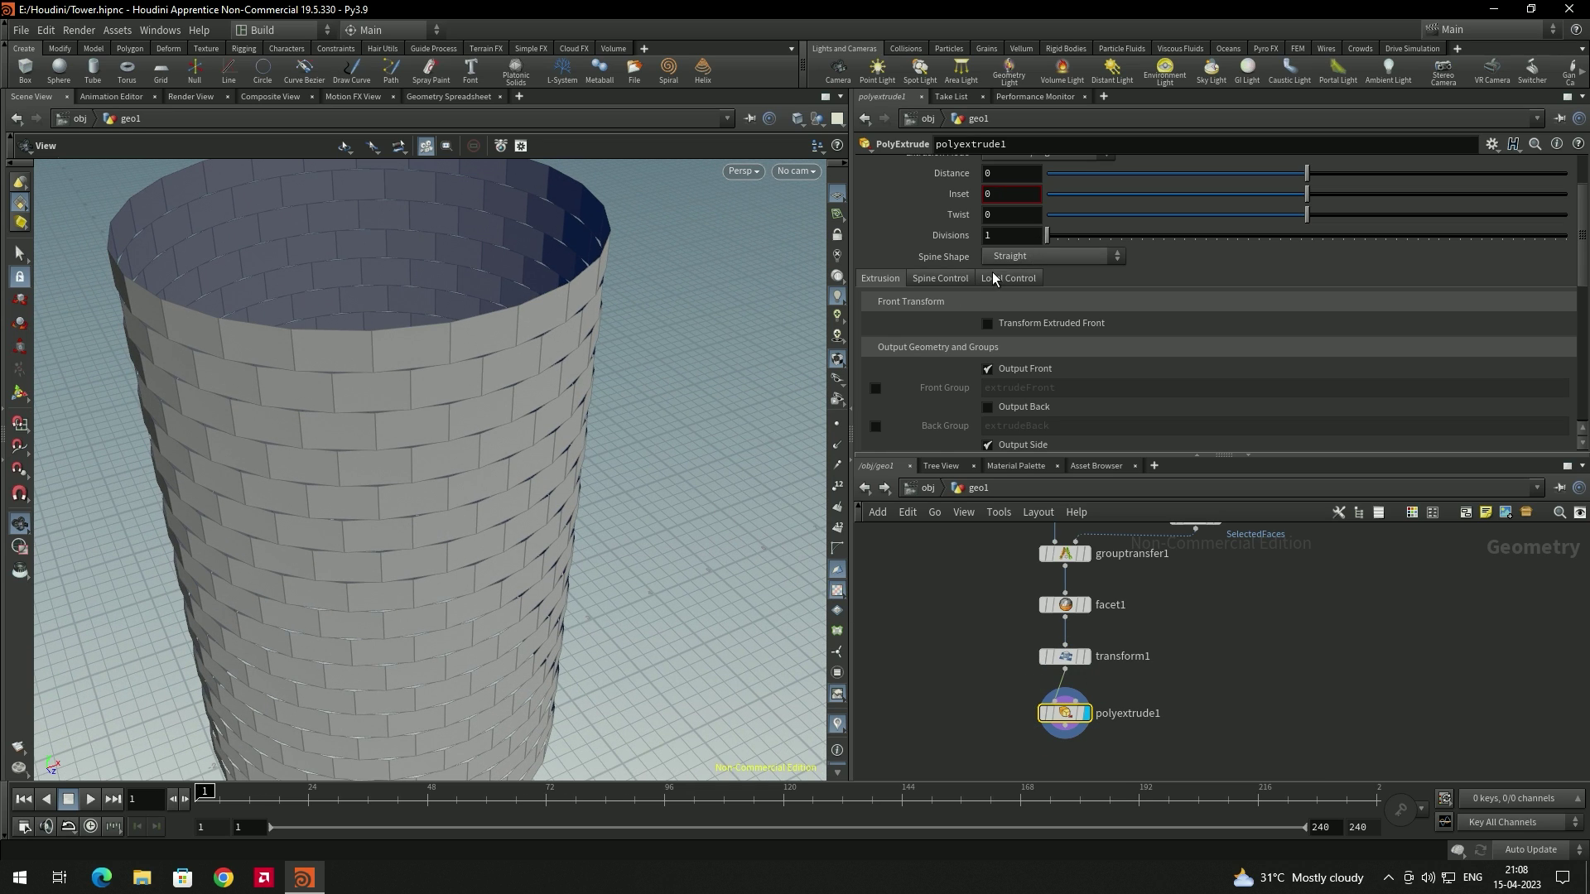
{"action": "scroll", "coordinate": [924, 276], "scroll_direction": "up", "scroll_amount": 2}
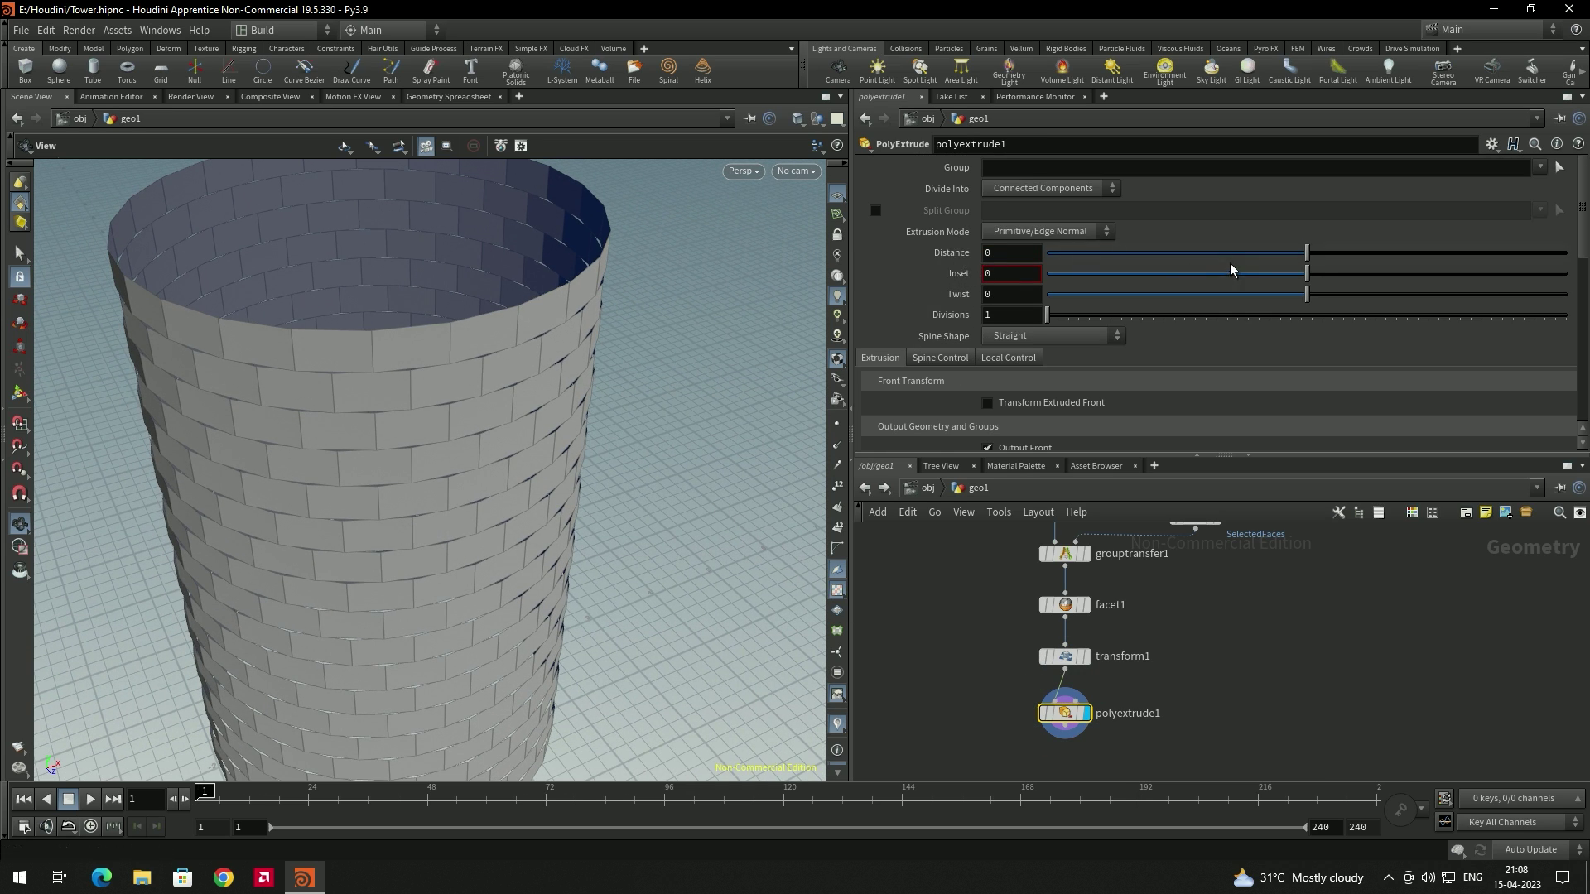
{"action": "mouse_move", "coordinate": [1307, 253]}
{"action": "left_mouse_down"}
{"action": "mouse_move", "coordinate": [1358, 261]}
{"action": "mouse_move", "coordinate": [1326, 260]}
{"action": "left_mouse_up"}
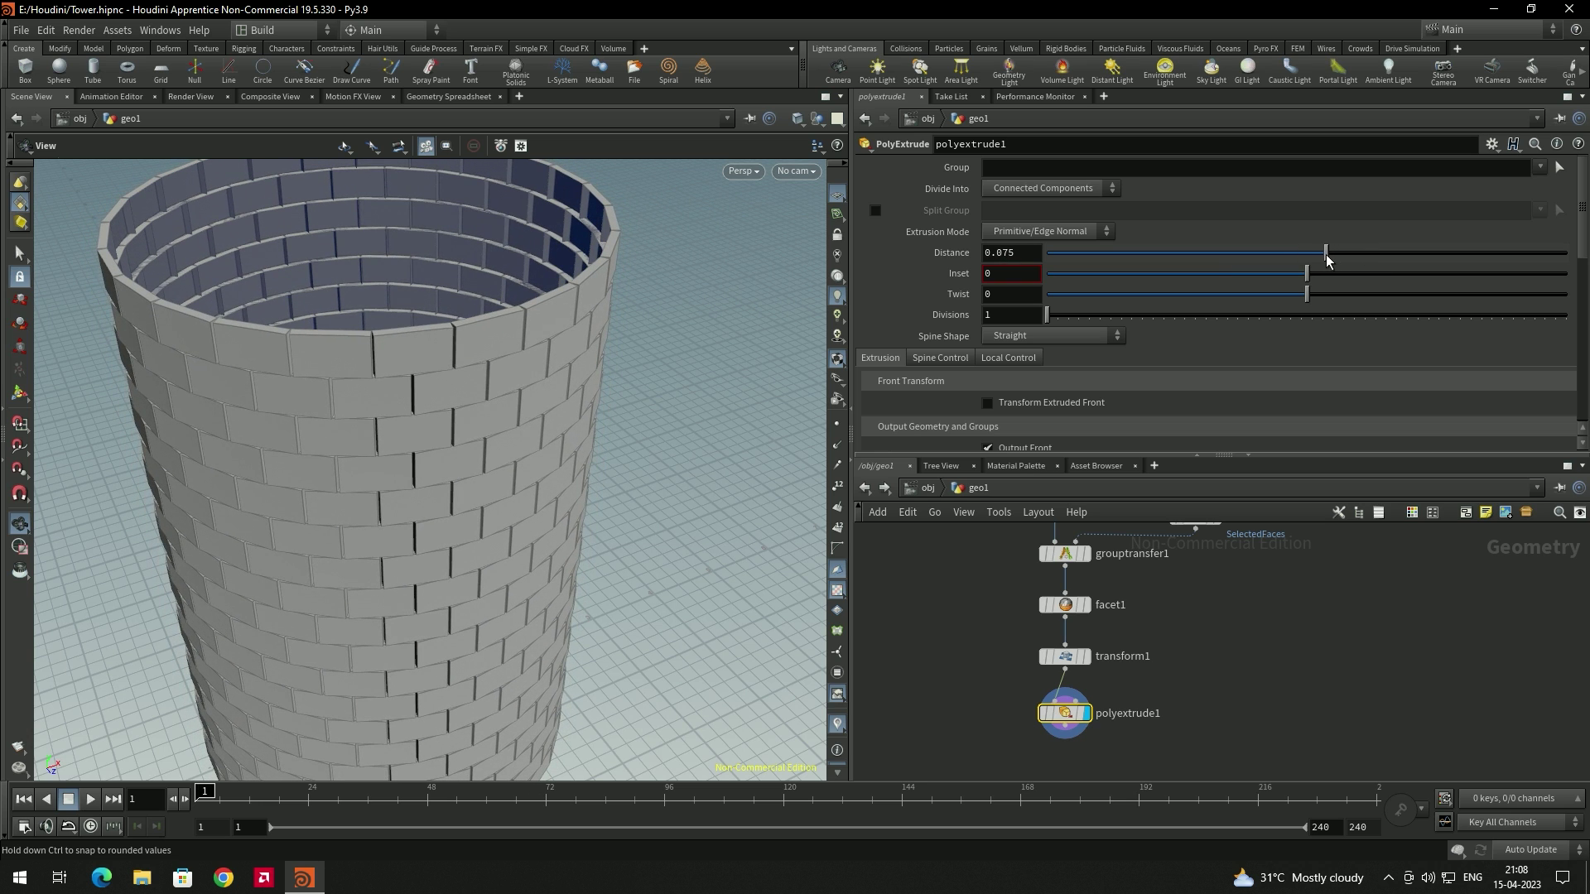
{"action": "left_click_drag", "start_coordinate": [610, 259], "coordinate": [591, 312]}
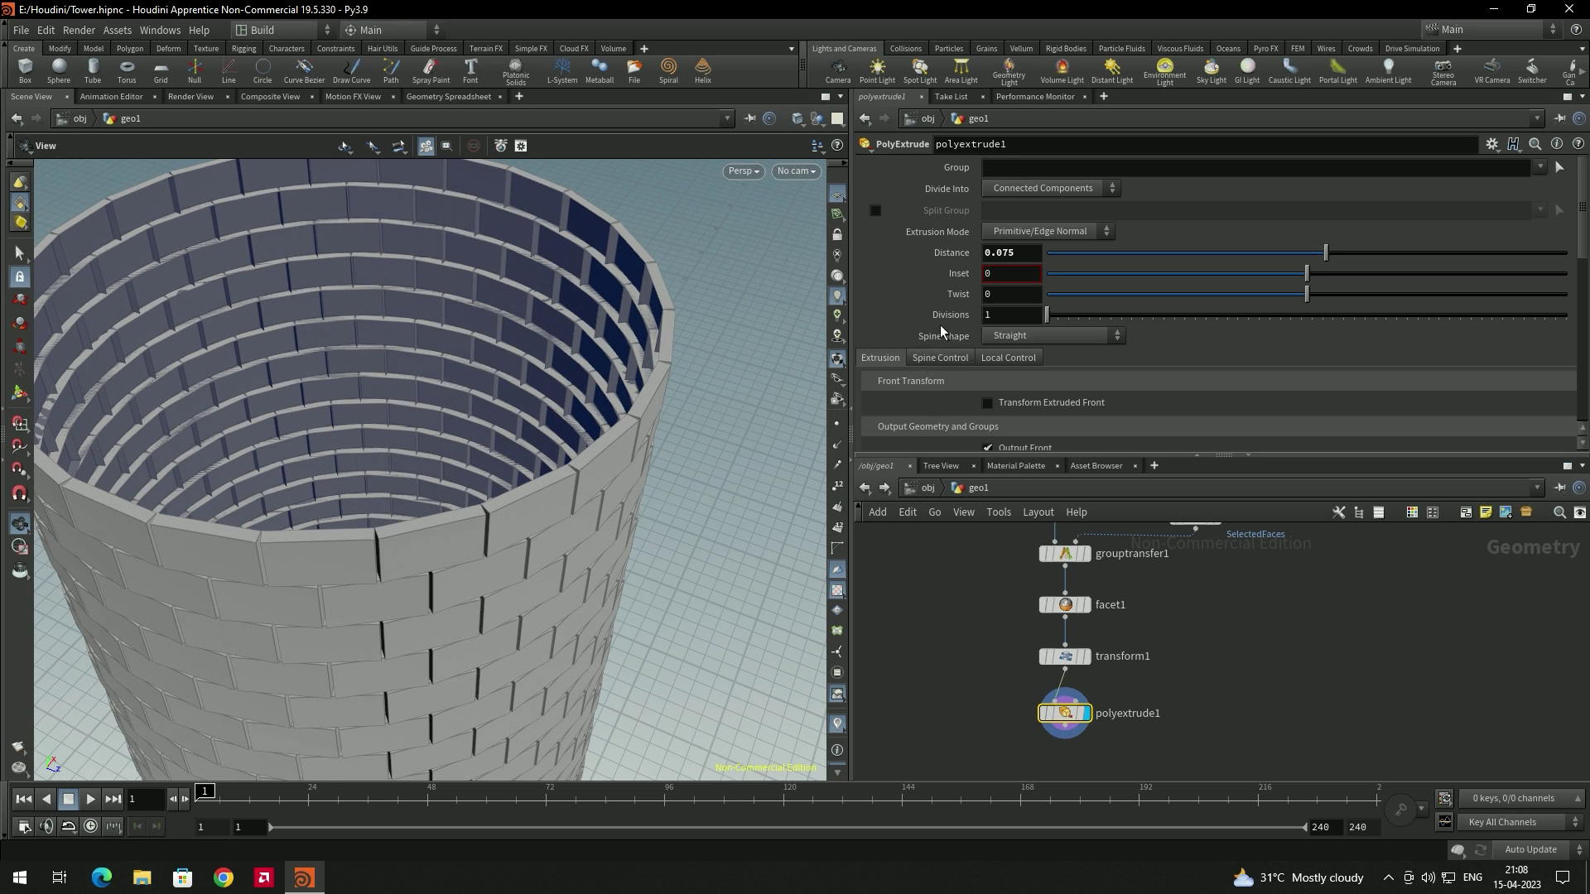
Enable Output Back on the PolyExtrude node and inspect the tower's inner and outer walls.
{"action": "scroll", "coordinate": [918, 310], "scroll_direction": "down", "scroll_amount": 2}
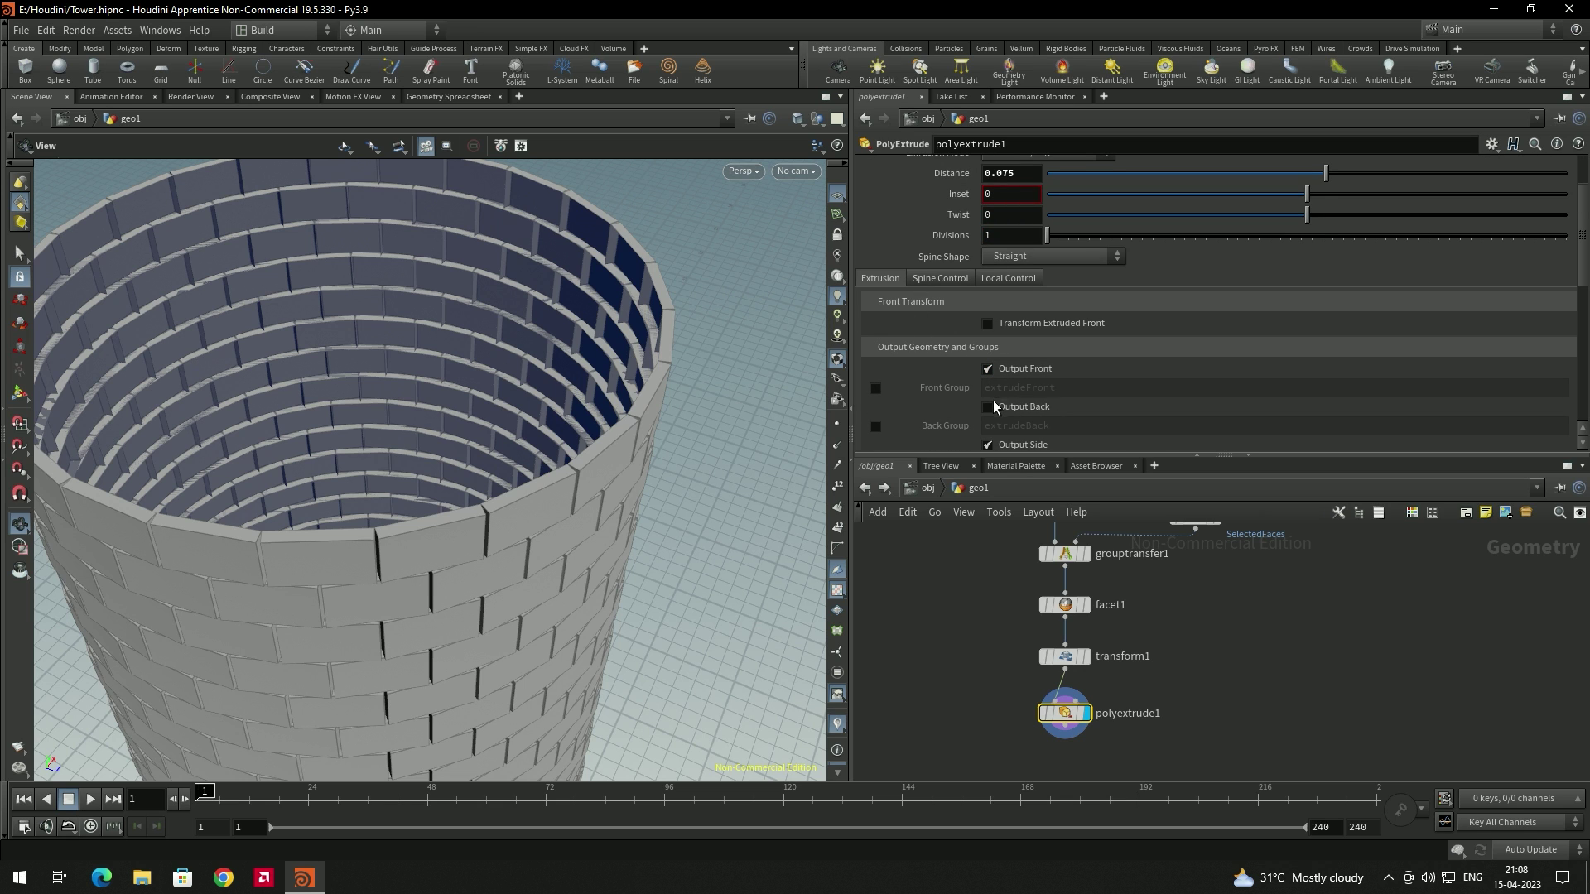
{"action": "left_click_drag", "start_coordinate": [505, 530], "coordinate": [657, 490]}
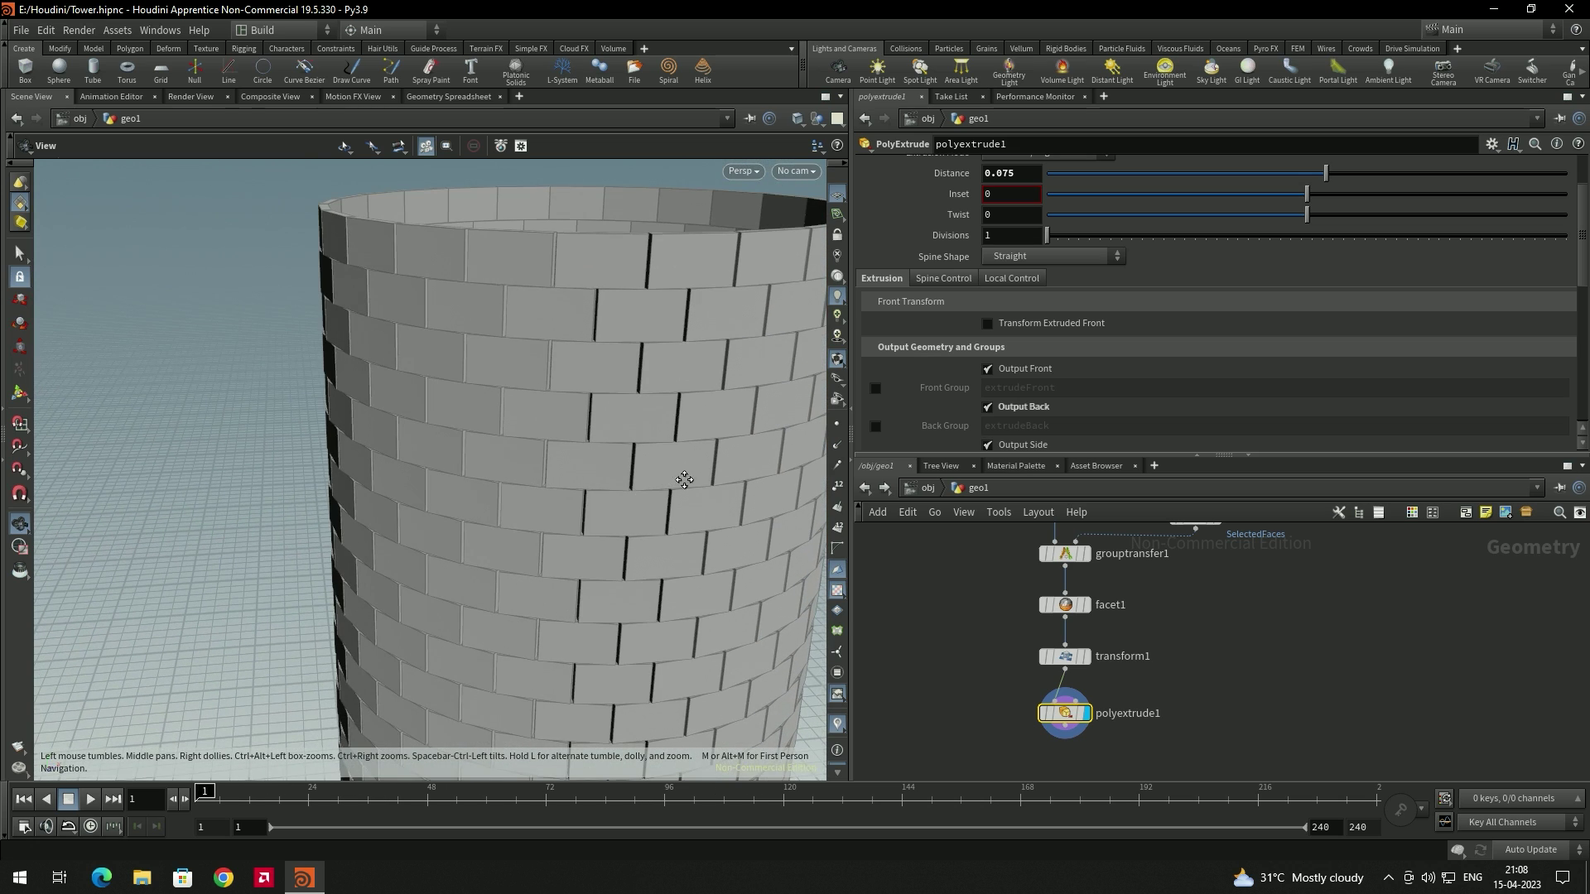
{"action": "middle_click_drag", "start_coordinate": [684, 480], "coordinate": [617, 543]}
{"action": "middle_click_drag", "start_coordinate": [1169, 676], "coordinate": [1145, 720]}
{"action": "left_click_drag", "start_coordinate": [550, 518], "coordinate": [533, 319]}
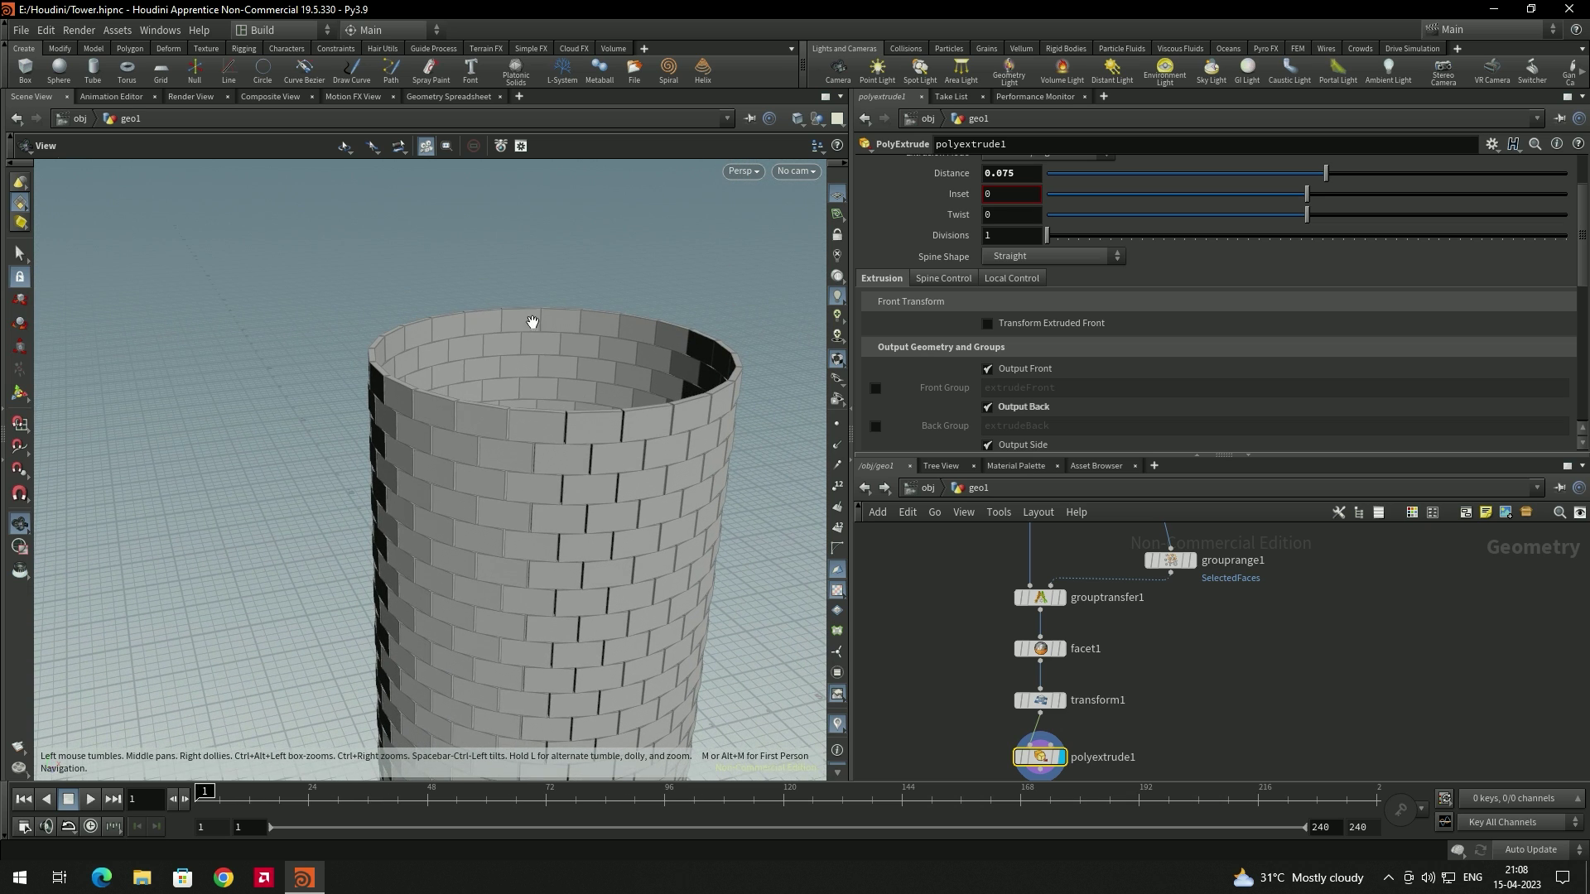
{"action": "scroll", "coordinate": [523, 370], "scroll_direction": "down", "scroll_amount": 3}
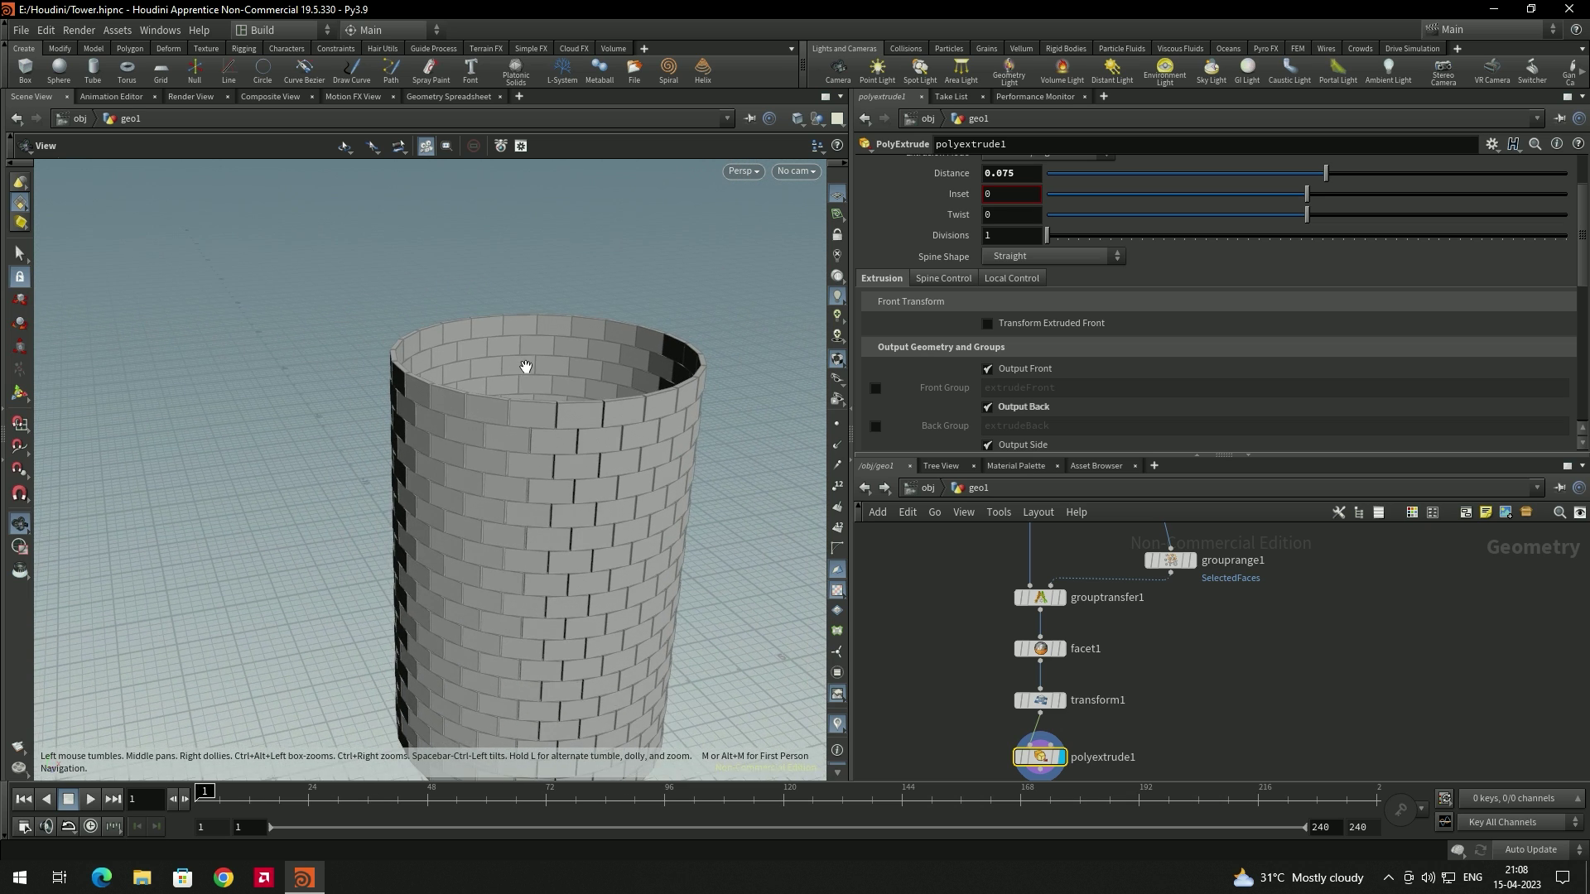
{"action": "left_click_drag", "start_coordinate": [527, 395], "coordinate": [380, 325]}
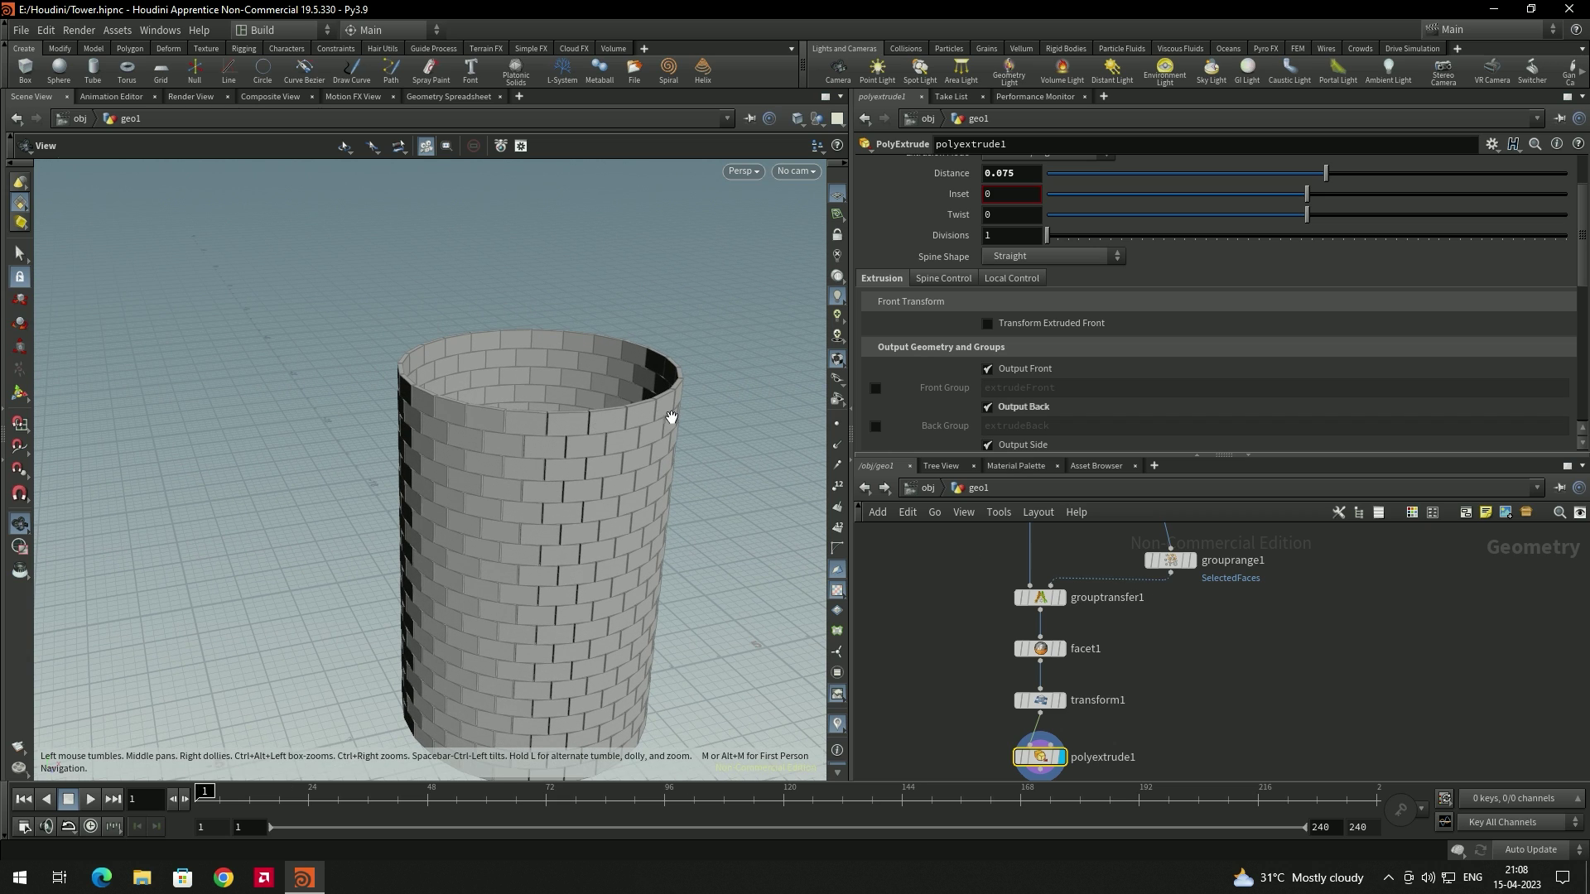
Duplicate the whole tower node chain, from Line to PolyExtrude, and place the copy beside the original.
{"action": "scroll", "coordinate": [1060, 696], "scroll_direction": "down", "scroll_amount": 5}
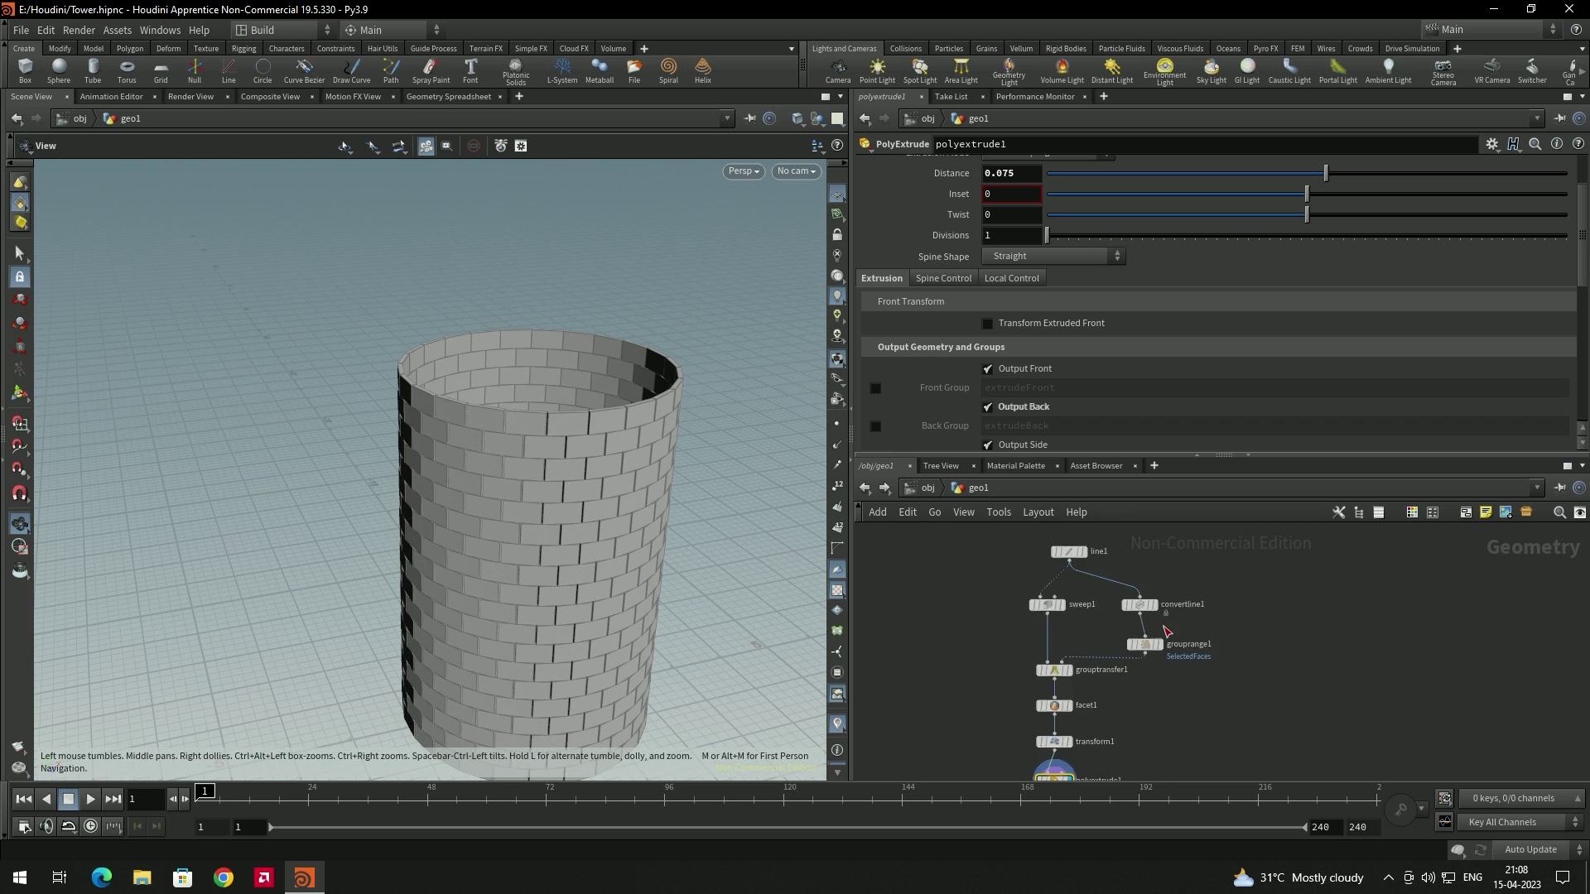
{"action": "left_click_drag", "start_coordinate": [1129, 689], "coordinate": [1156, 742]}
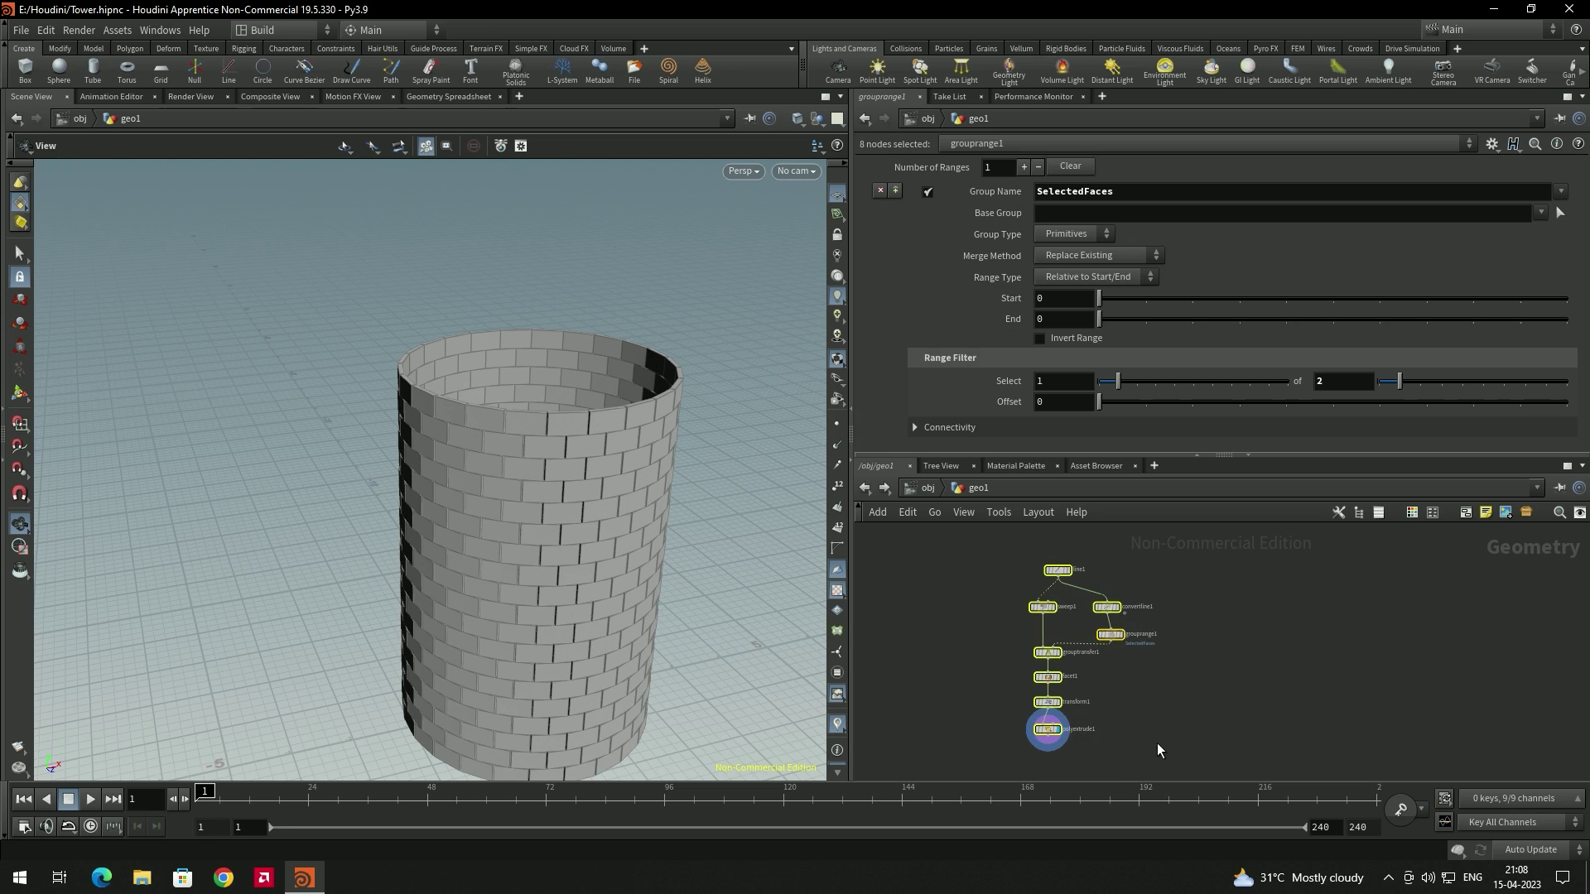
{"action": "key", "text": "ctrl+c"}
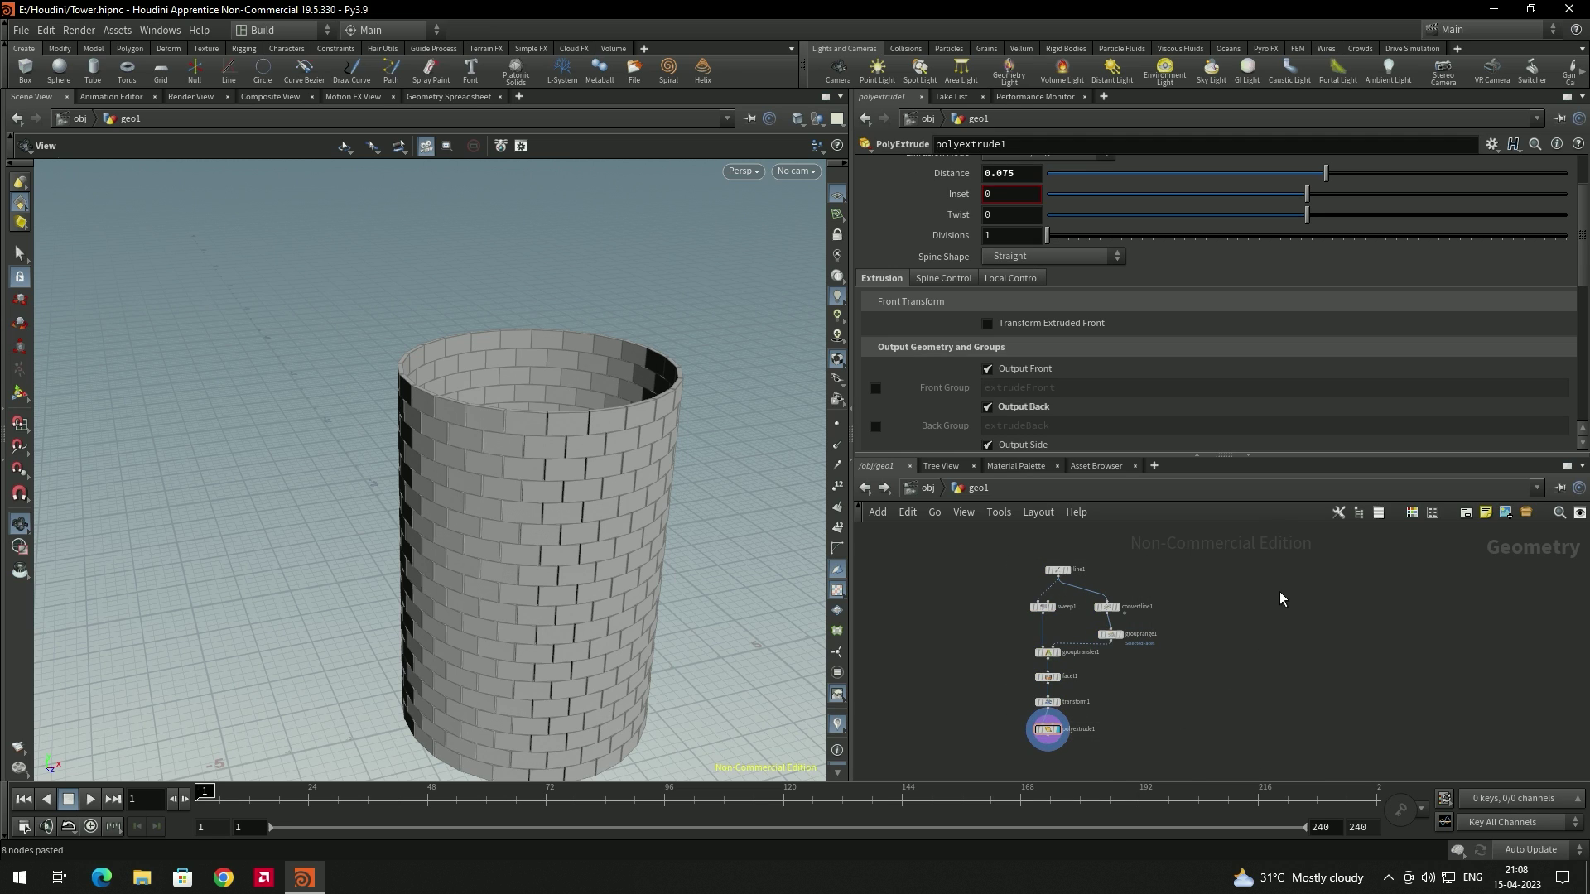
{"action": "left_click", "coordinate": [1169, 602]}
{"action": "left_click_drag", "start_coordinate": [1177, 563], "coordinate": [1148, 596]}
{"action": "middle_click_drag", "start_coordinate": [1292, 660], "coordinate": [1215, 655]}
{"action": "scroll", "coordinate": [1127, 751], "scroll_direction": "up", "scroll_amount": 4}
{"action": "left_click", "coordinate": [1215, 655]}
{"action": "middle_click_drag", "start_coordinate": [1224, 580], "coordinate": [1207, 751]}
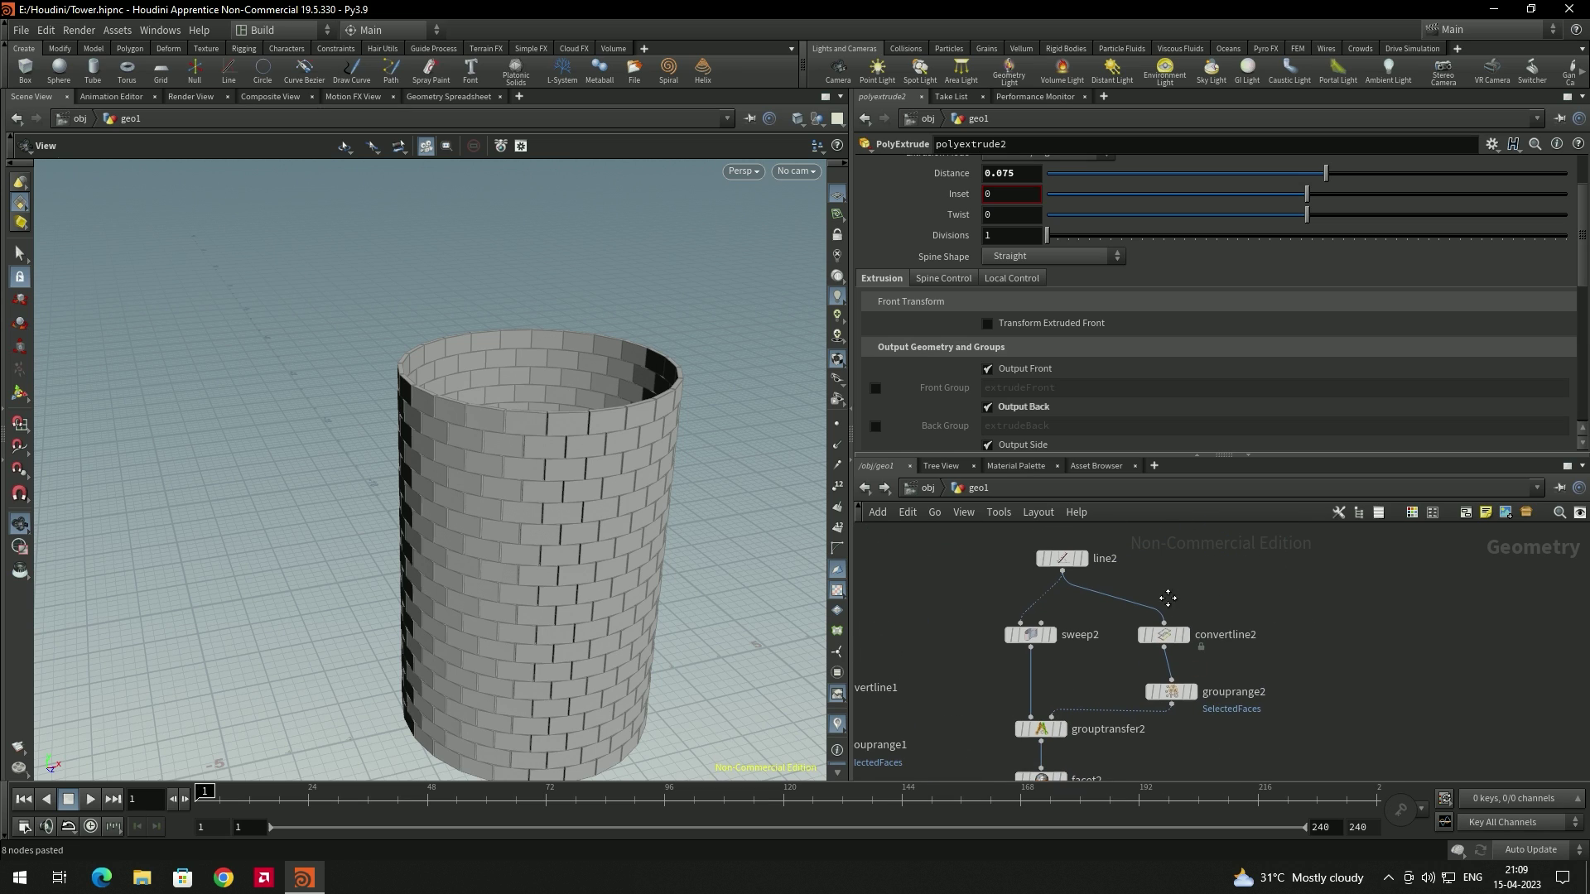
Display the copied chain's PolyExtrude result and select its Line node for editing.
{"action": "middle_click_drag", "start_coordinate": [1169, 601], "coordinate": [1183, 626]}
{"action": "left_click", "coordinate": [1078, 586]}
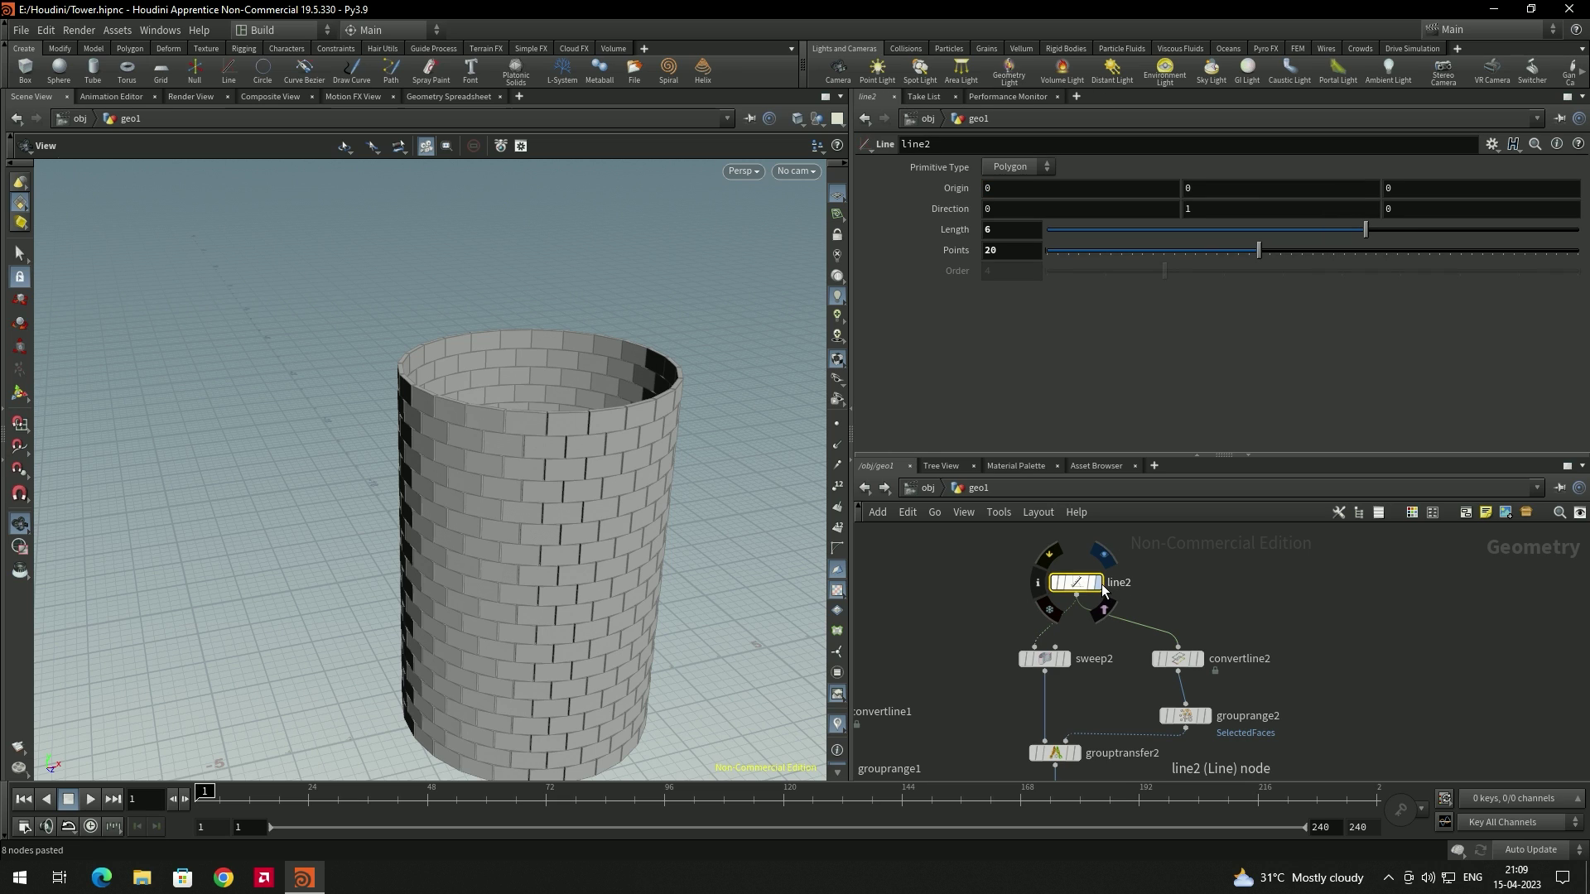
{"action": "left_click", "coordinate": [1104, 555]}
{"action": "middle_click_drag", "start_coordinate": [1271, 651], "coordinate": [1260, 535]}
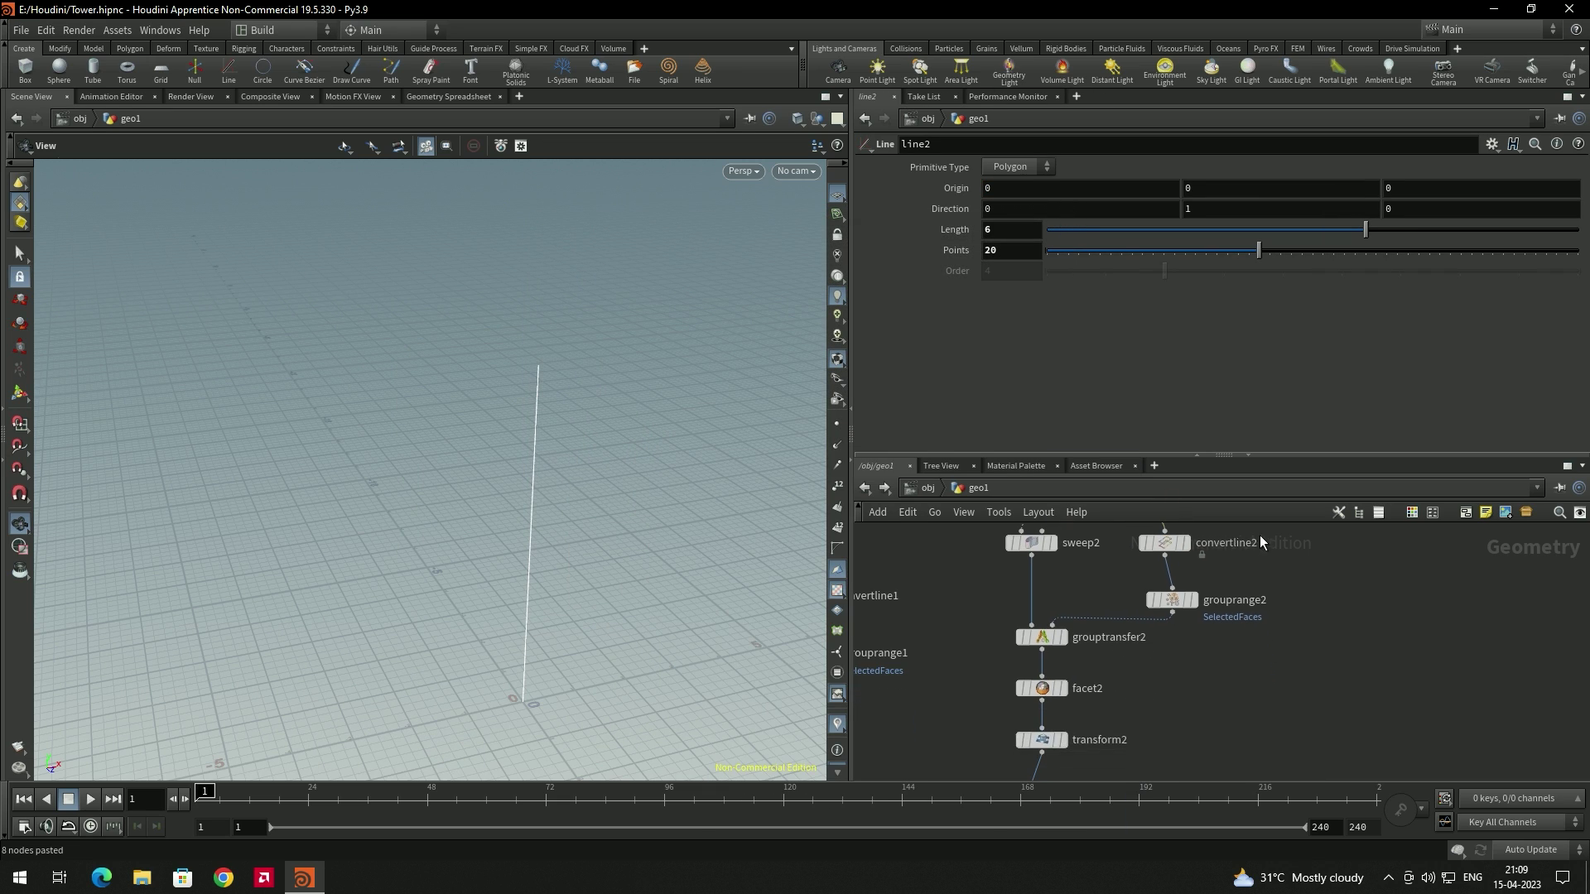
{"action": "middle_click_drag", "start_coordinate": [1123, 706], "coordinate": [1221, 749]}
{"action": "left_click", "coordinate": [1101, 663]}
{"action": "left_click", "coordinate": [1085, 569]}
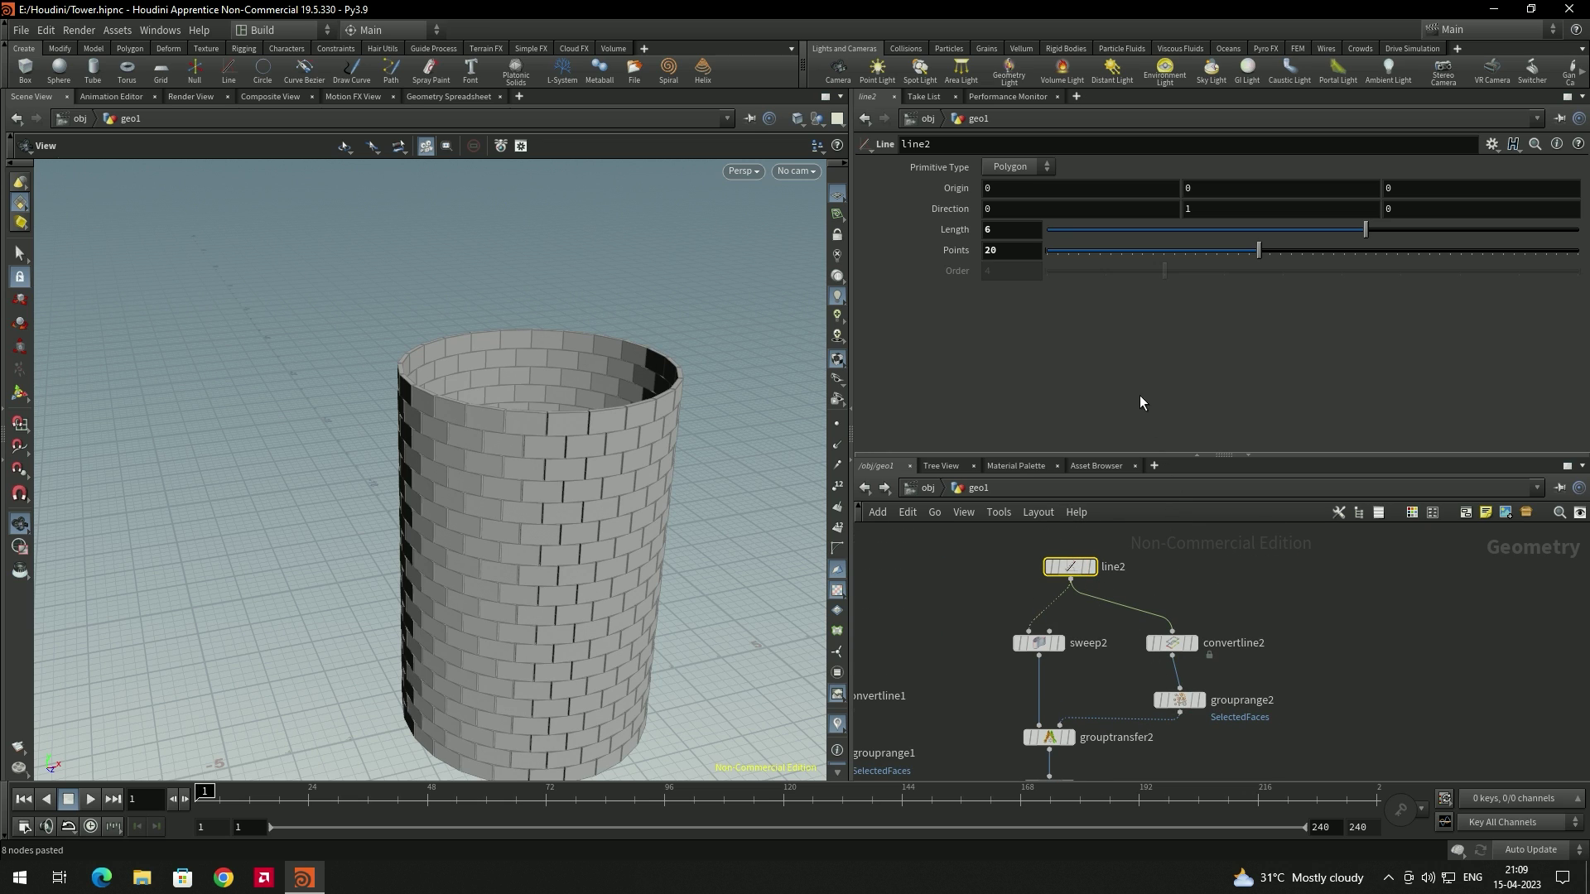
Set the copied line's length to 0.64 and its points to 4 to form a short brick ring.
{"action": "left_click_drag", "start_coordinate": [1364, 225], "coordinate": [1080, 272]}
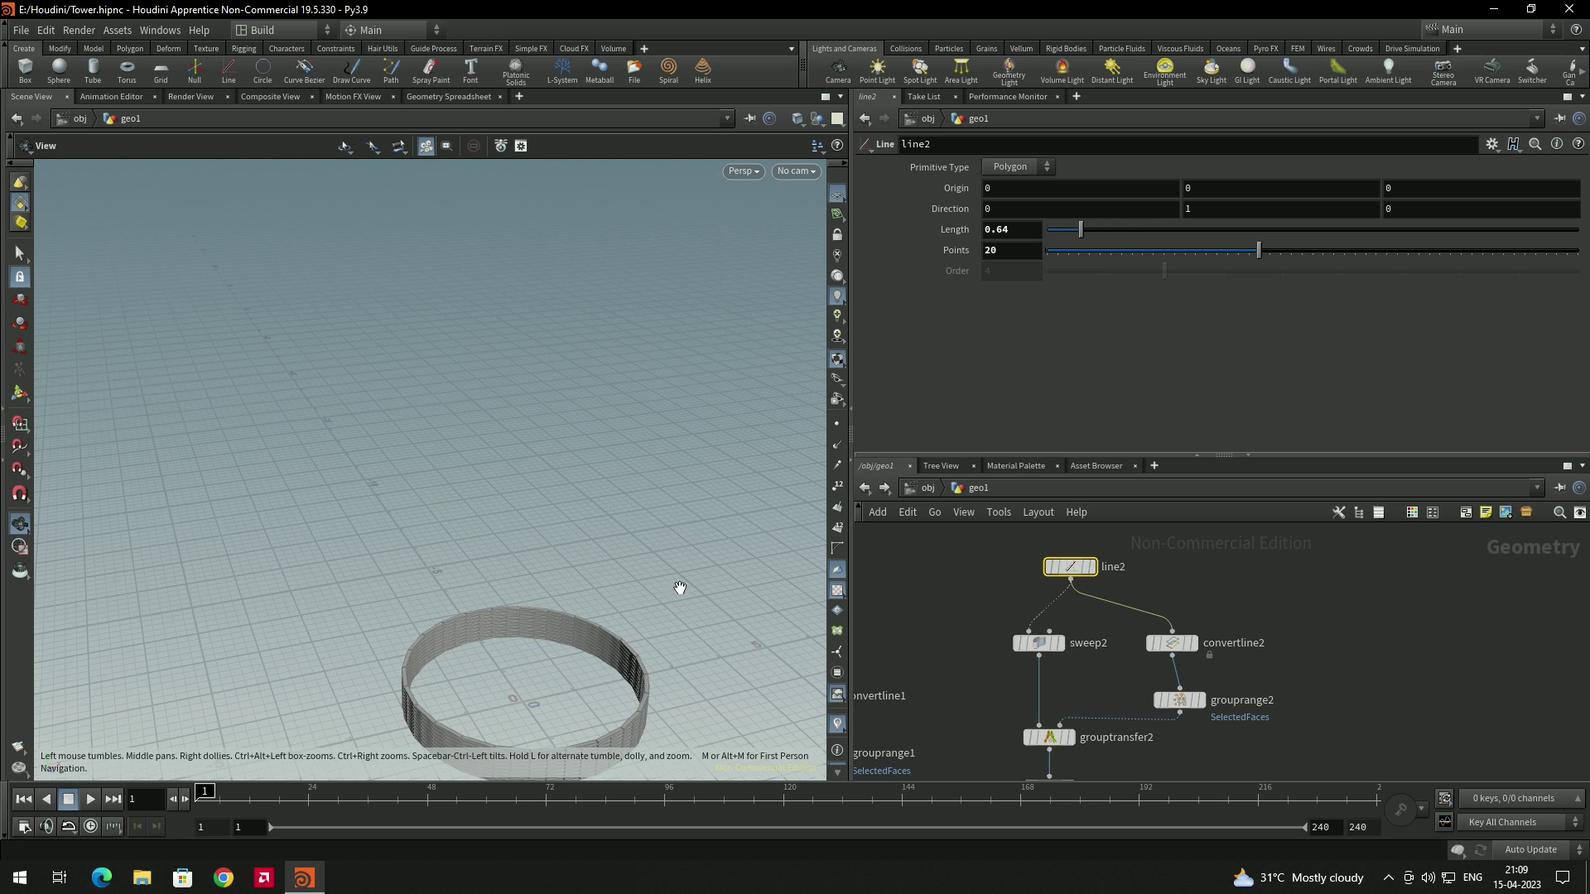
{"action": "middle_click_drag", "start_coordinate": [674, 593], "coordinate": [679, 470]}
{"action": "scroll", "coordinate": [539, 586], "scroll_direction": "up", "scroll_amount": 8}
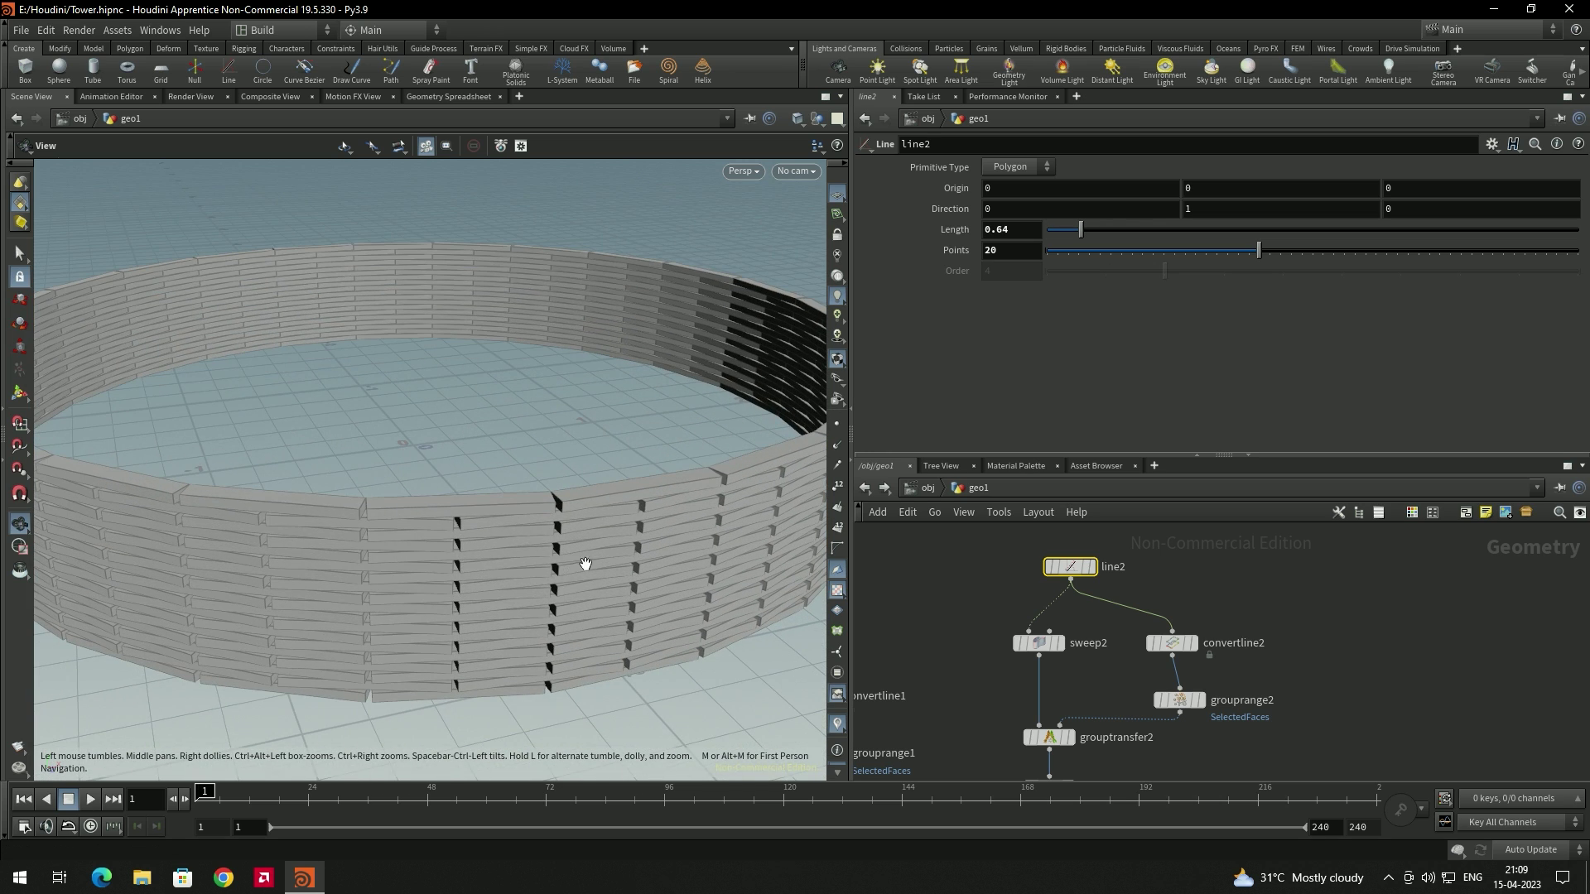
{"action": "left_click_drag", "start_coordinate": [1258, 251], "coordinate": [1087, 257]}
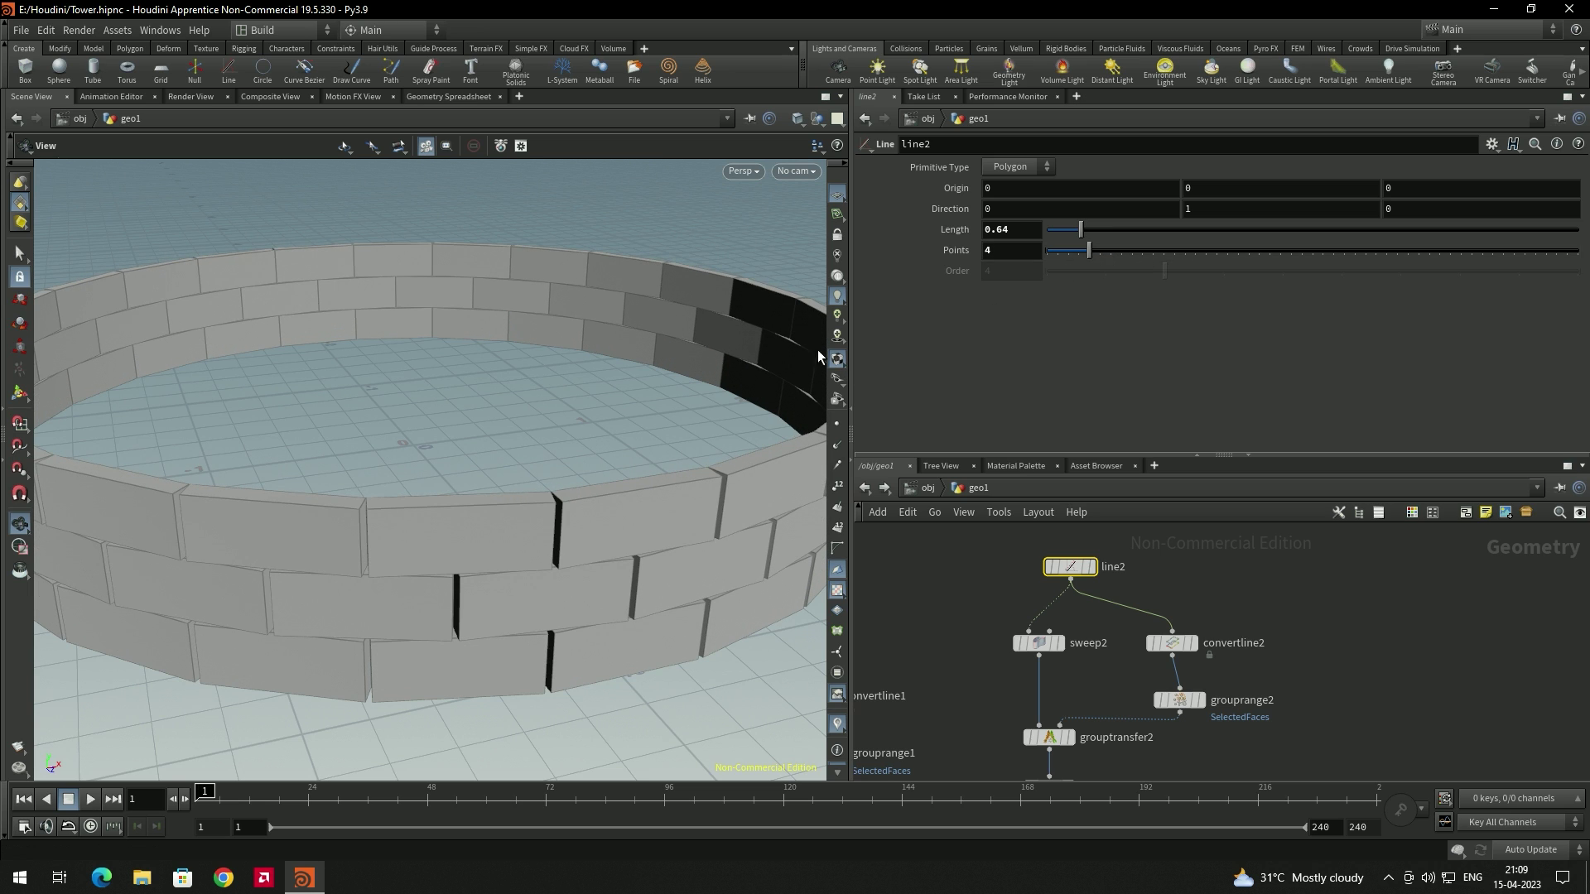
{"action": "scroll", "coordinate": [628, 359], "scroll_direction": "down", "scroll_amount": 4}
Show the original tower's PolyExtrude as a wireframe template around the short brick ring.
{"action": "middle_click", "coordinate": [1179, 699]}
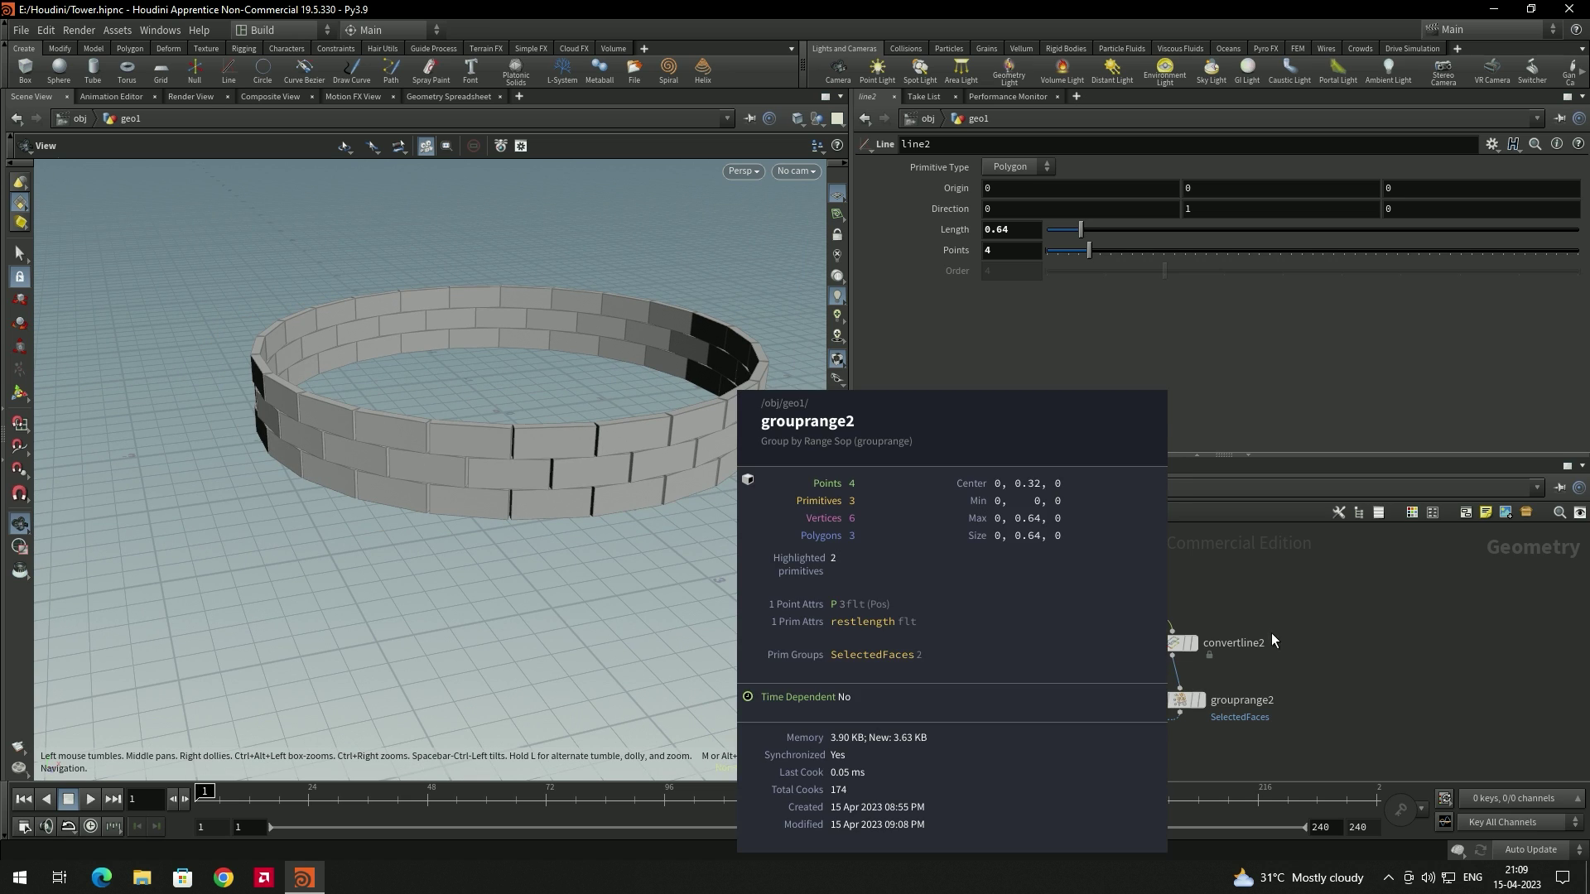
{"action": "middle_click_drag", "start_coordinate": [958, 741], "coordinate": [1144, 587]}
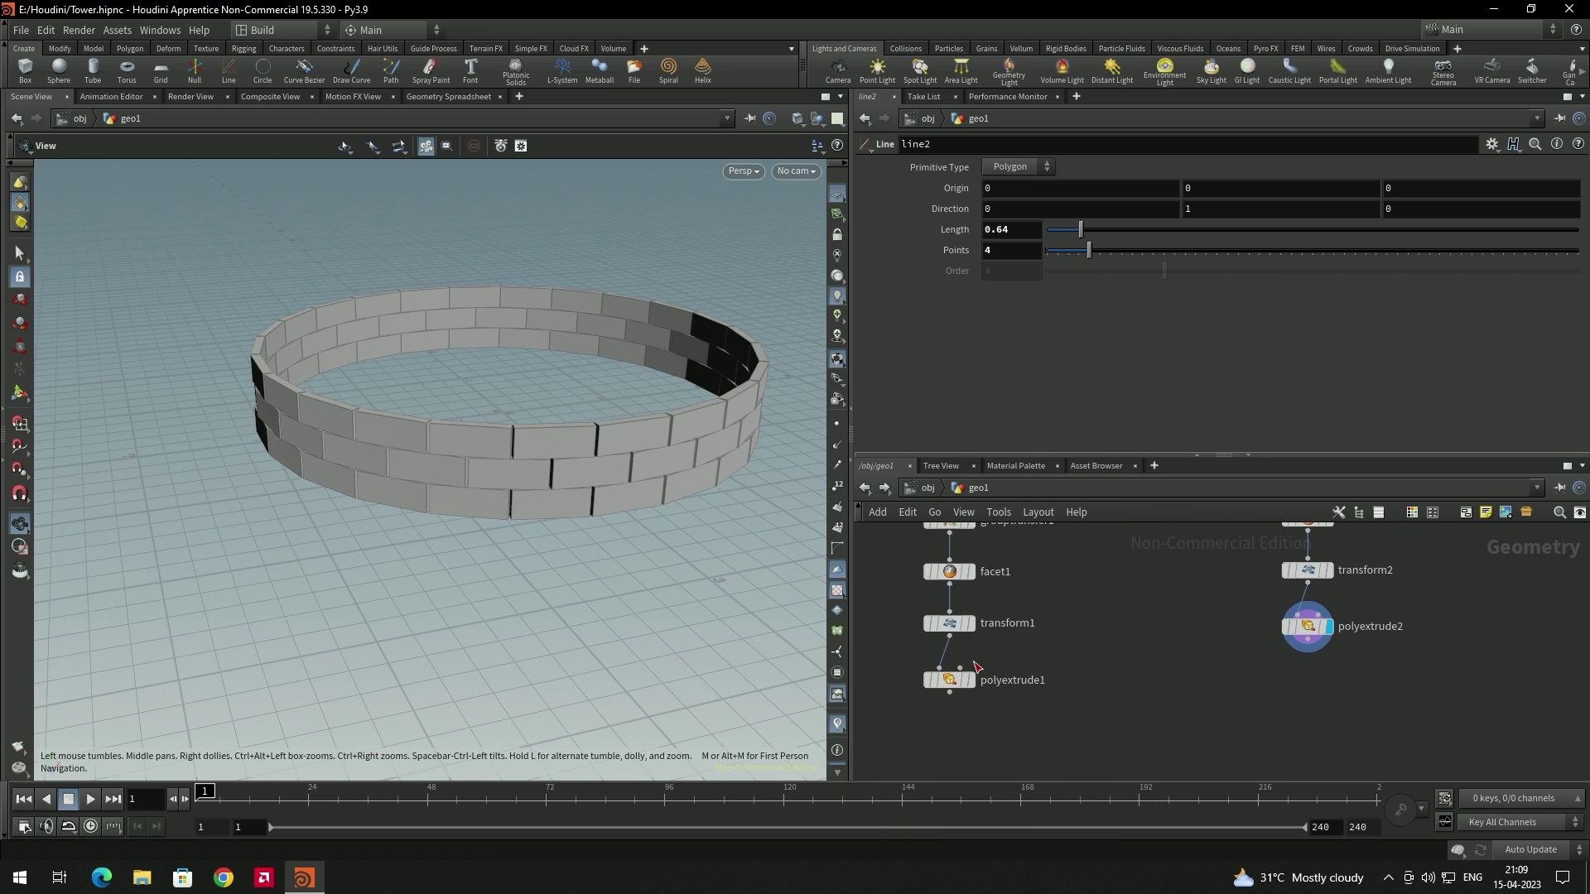
{"action": "left_click", "coordinate": [962, 681]}
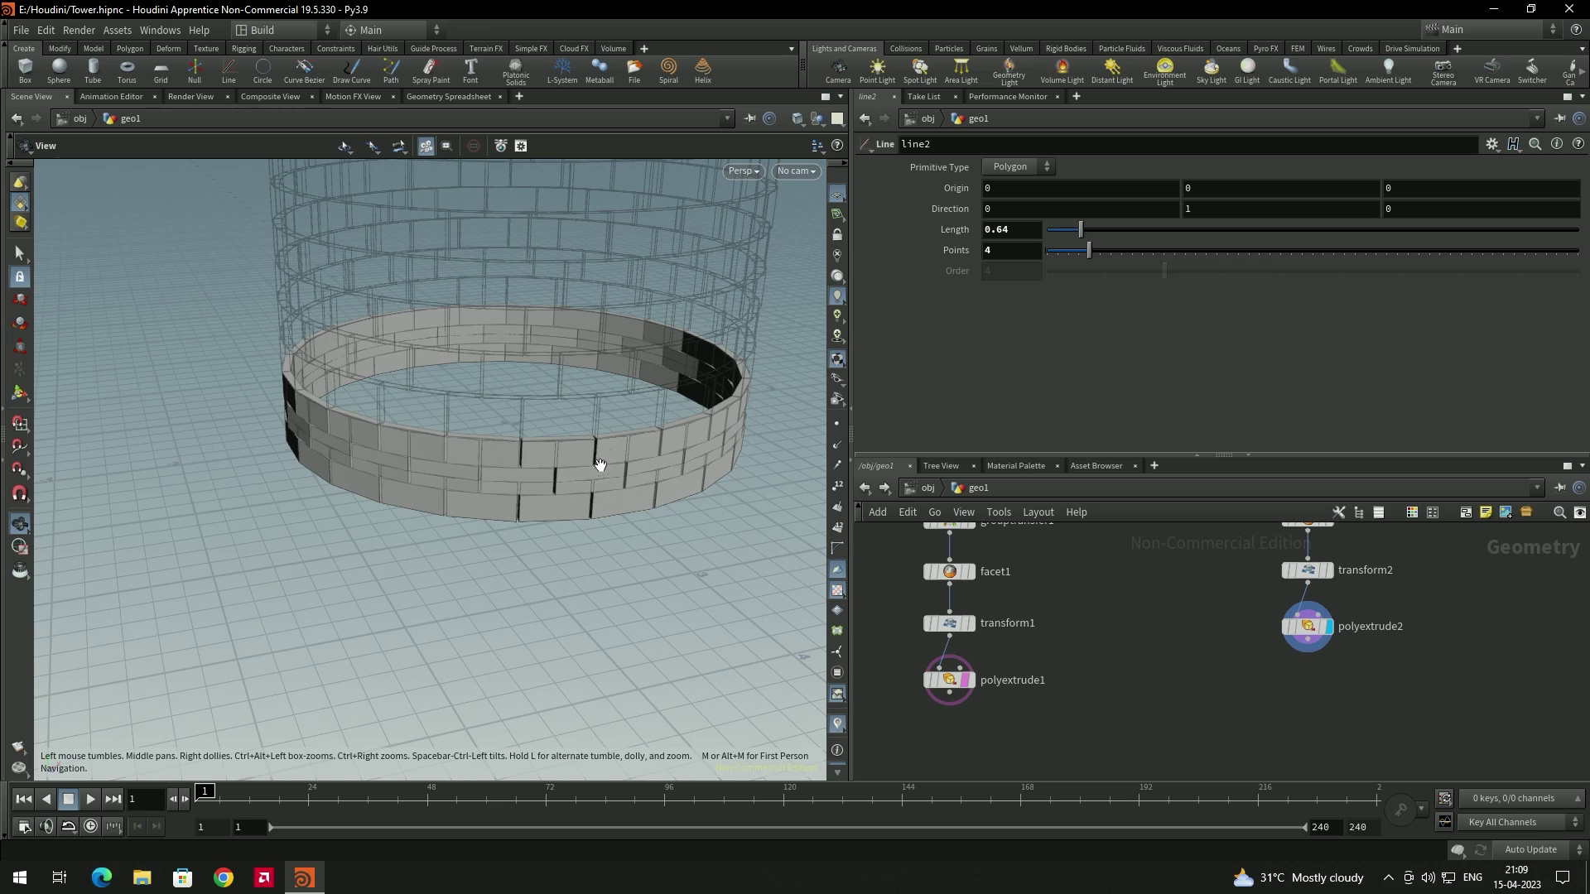
{"action": "scroll", "coordinate": [585, 547], "scroll_direction": "down", "scroll_amount": 5}
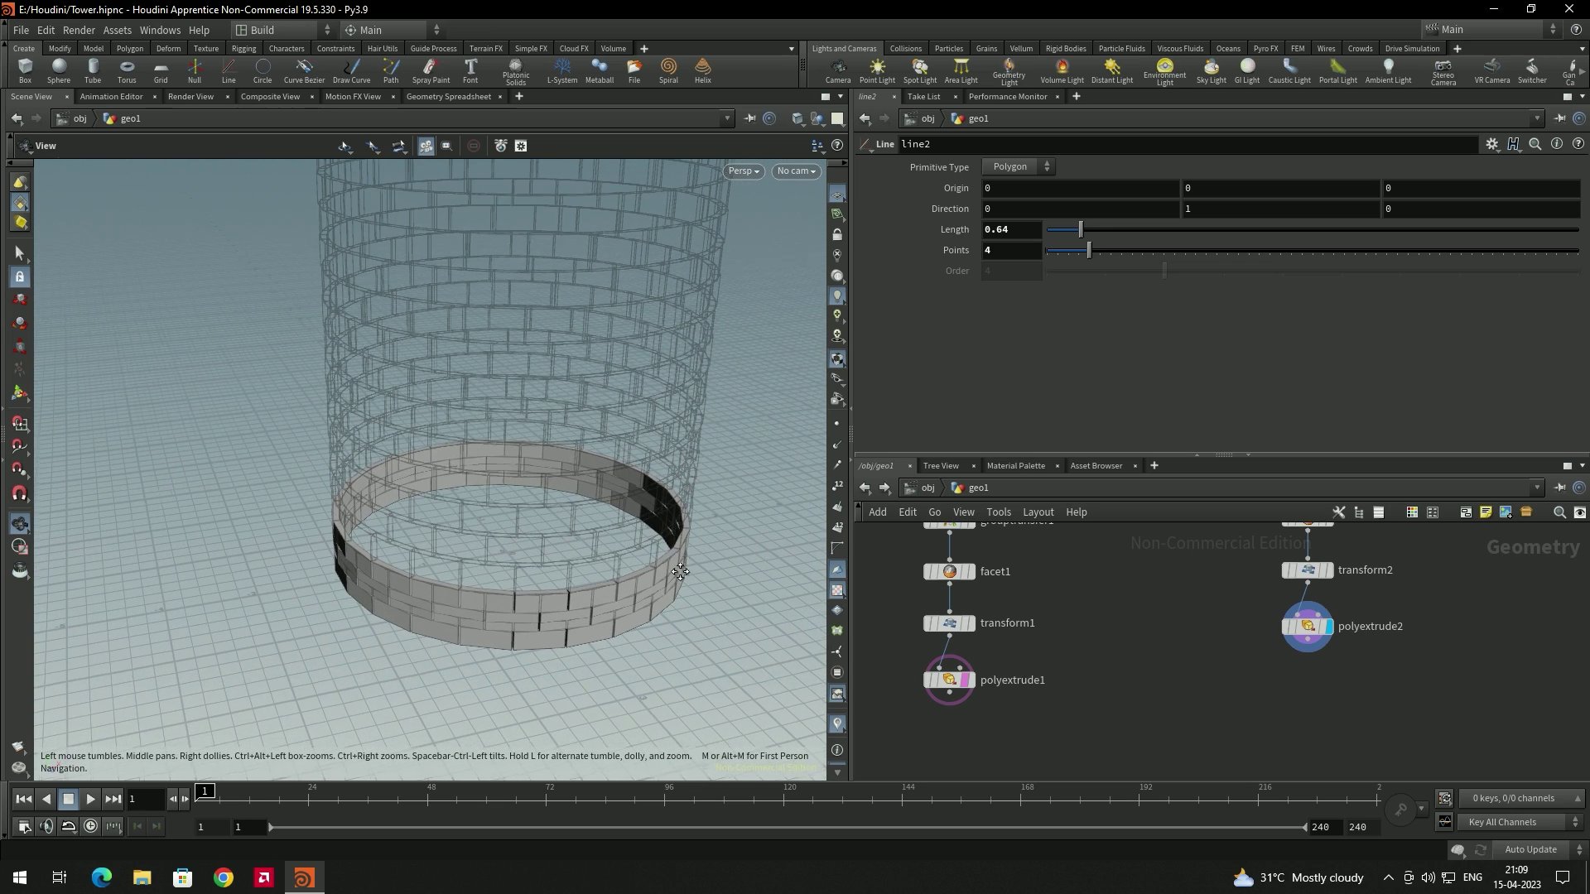
{"action": "scroll", "coordinate": [679, 571], "scroll_direction": "down", "scroll_amount": 3}
{"action": "scroll", "coordinate": [638, 559], "scroll_direction": "down", "scroll_amount": 2}
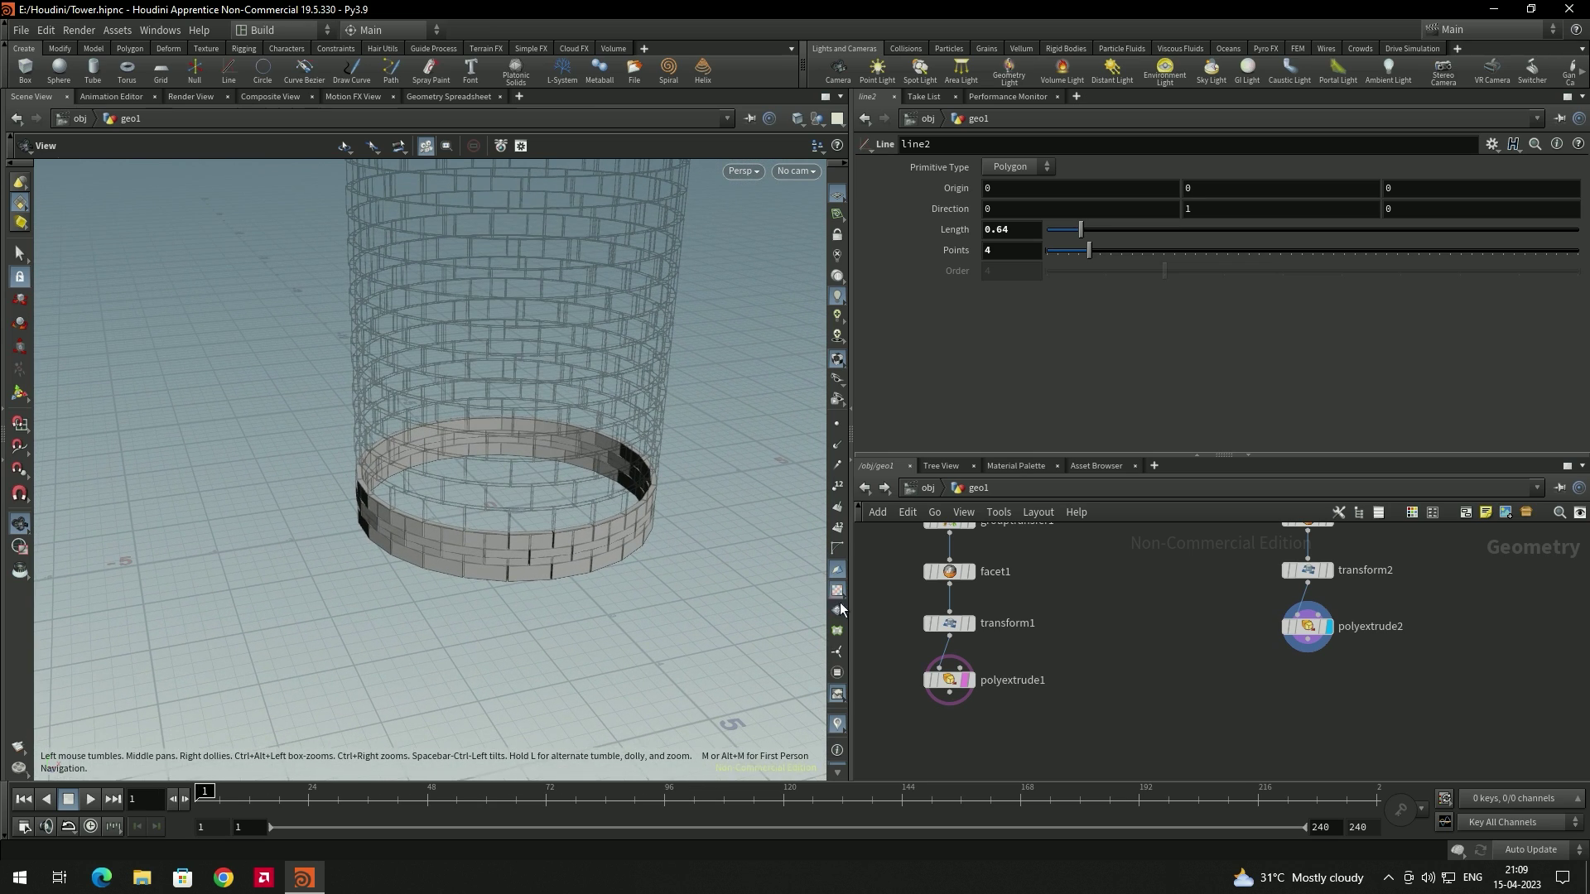
{"action": "middle_click_drag", "start_coordinate": [1166, 677], "coordinate": [1137, 678]}
{"action": "middle_click_drag", "start_coordinate": [682, 339], "coordinate": [687, 362]}
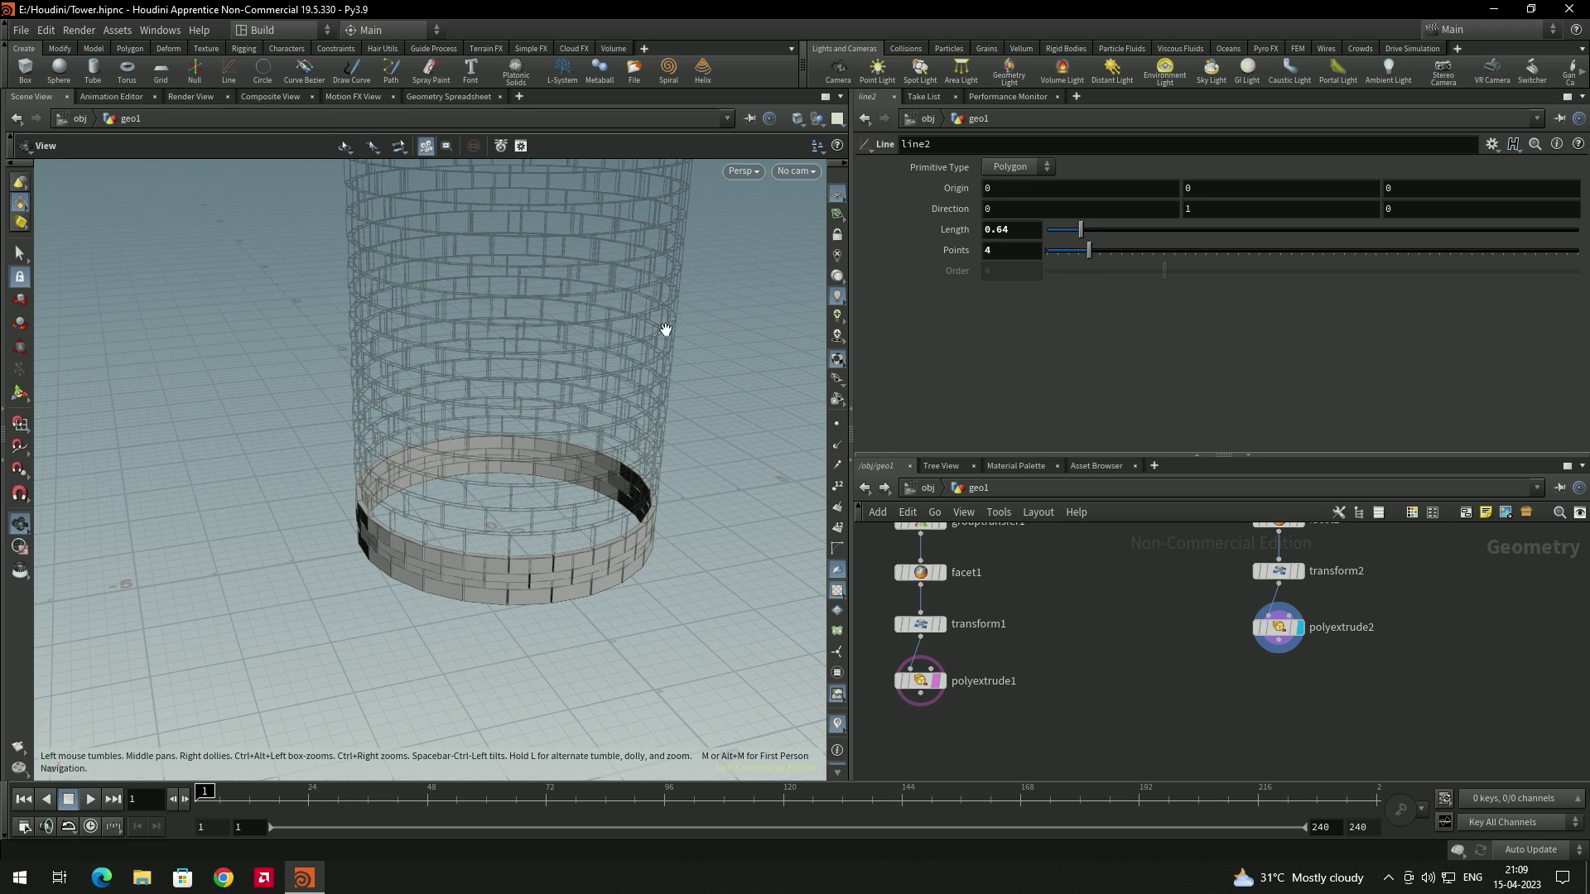
Compare the original tower with the short ring by switching the display and template flags of the two PolyExtrude nodes.
{"action": "left_click", "coordinate": [942, 685]}
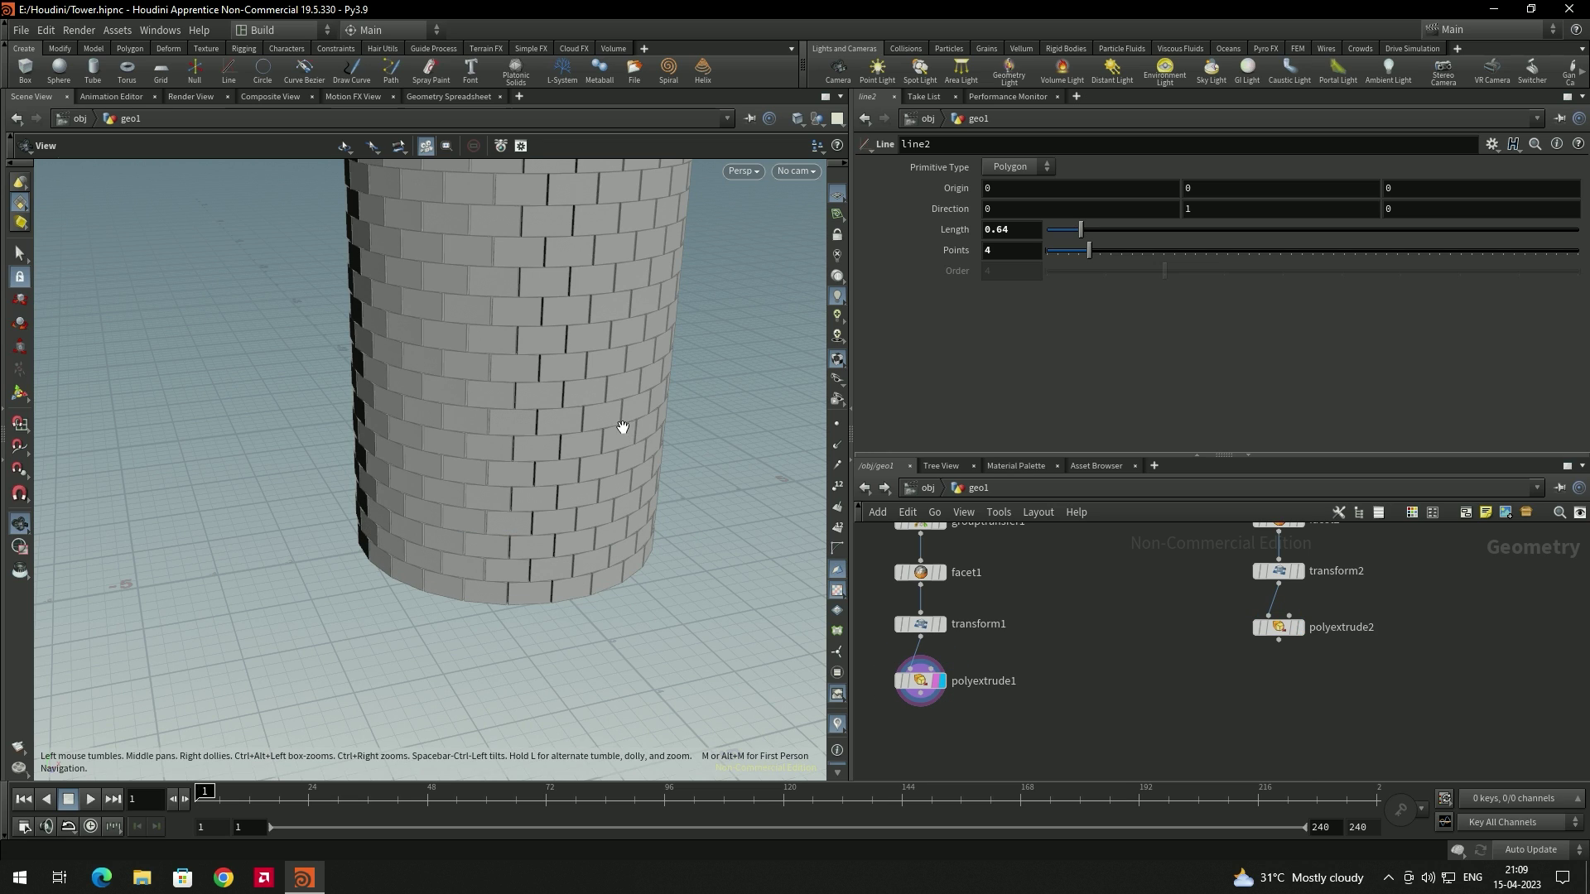
{"action": "left_click", "coordinate": [1302, 628]}
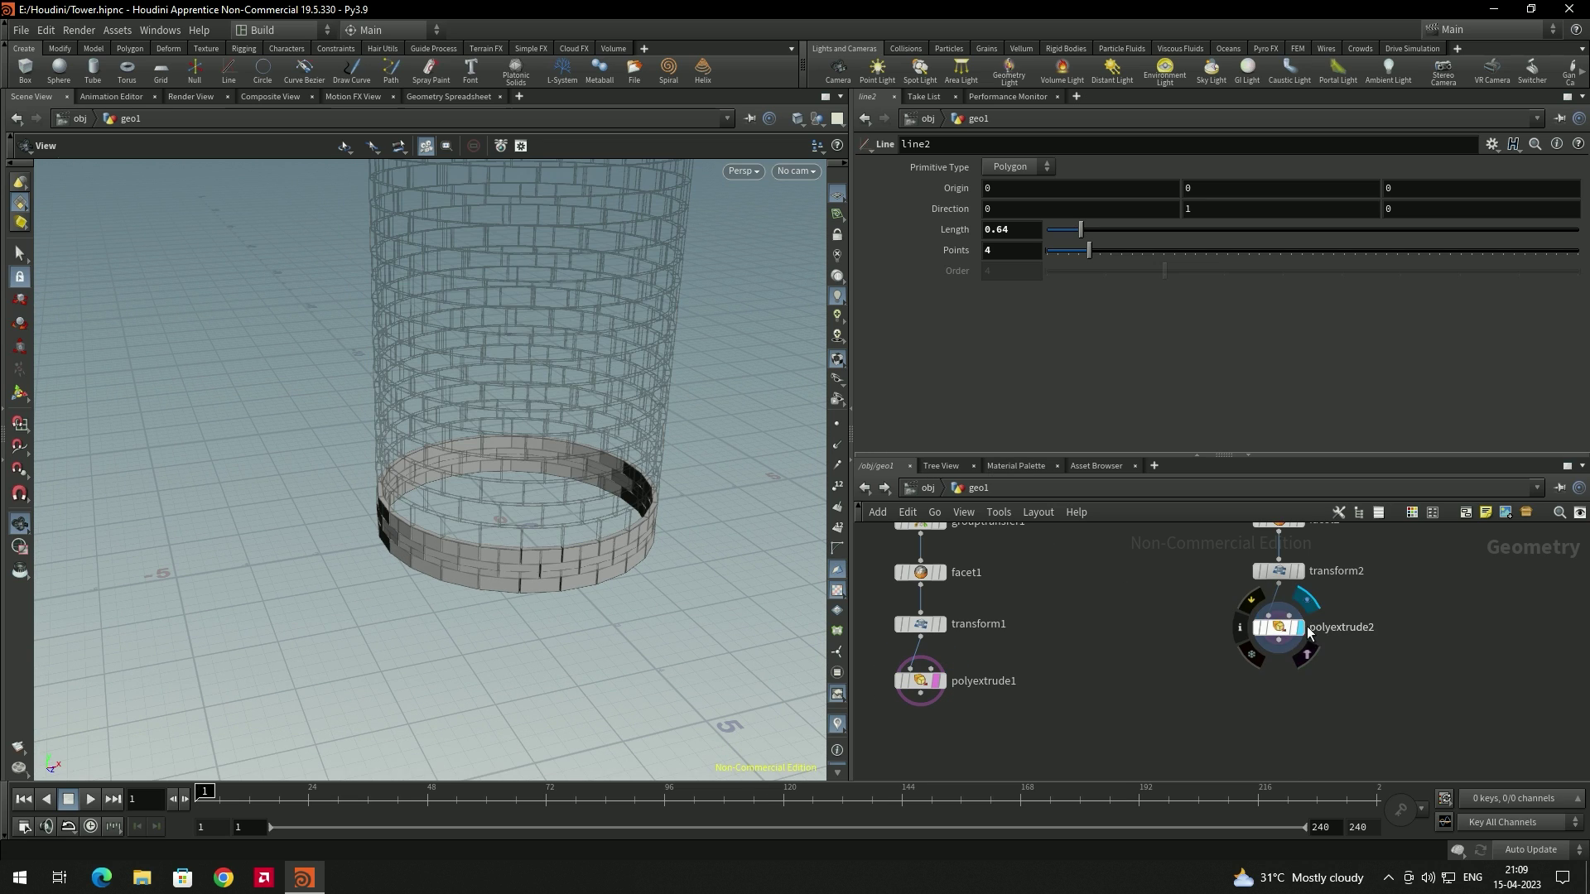
{"action": "left_click", "coordinate": [936, 678]}
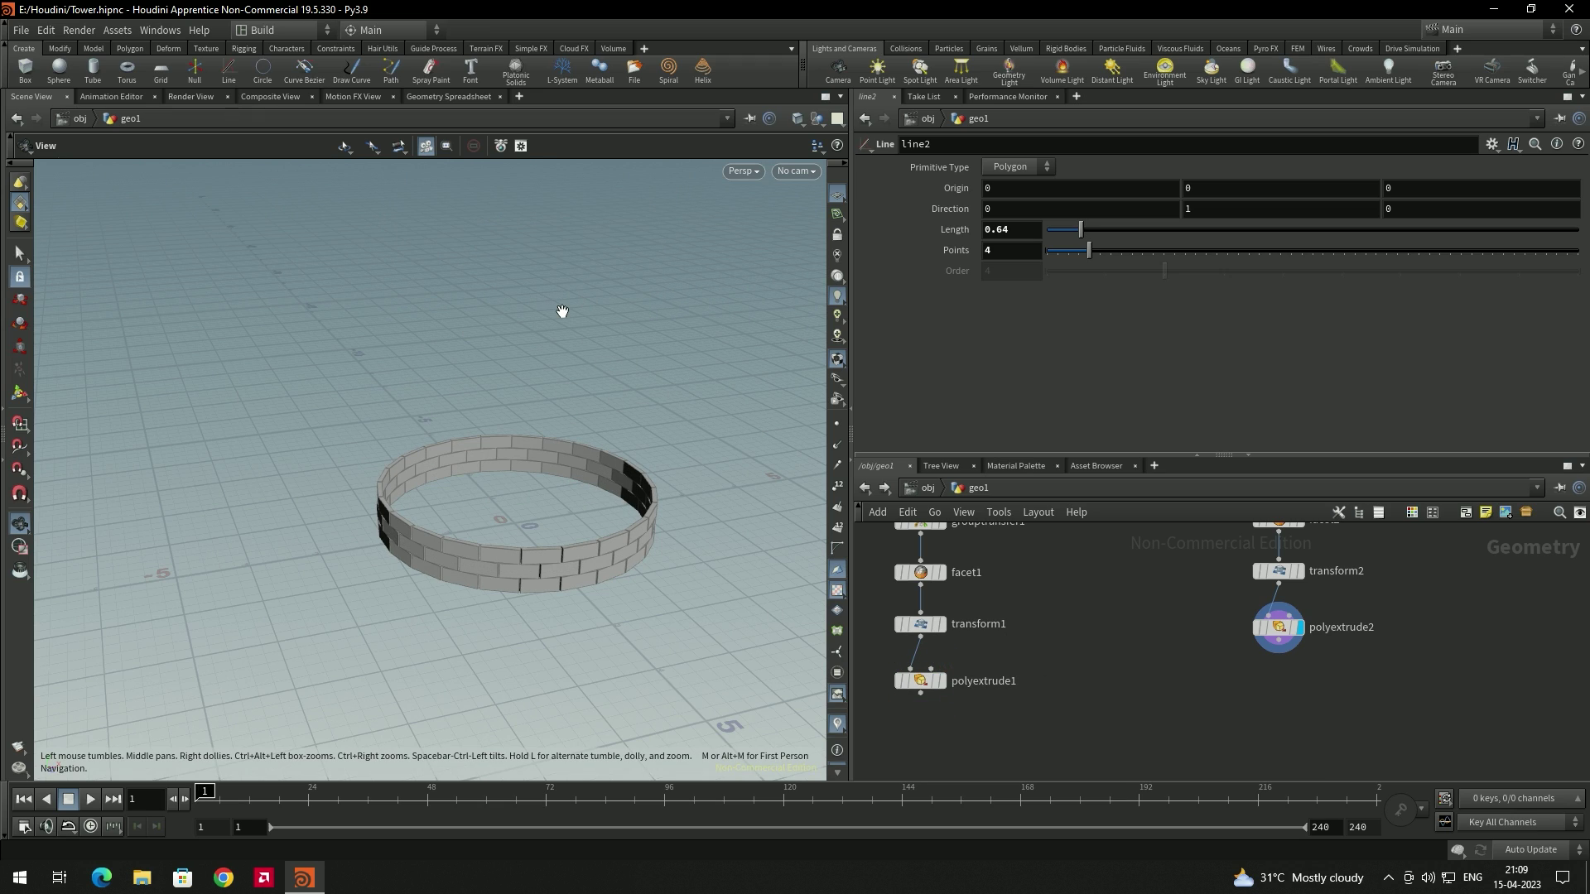
{"action": "left_click", "coordinate": [936, 681]}
{"action": "left_click_drag", "start_coordinate": [710, 544], "coordinate": [404, 402]}
{"action": "left_click_drag", "start_coordinate": [462, 473], "coordinate": [479, 465]}
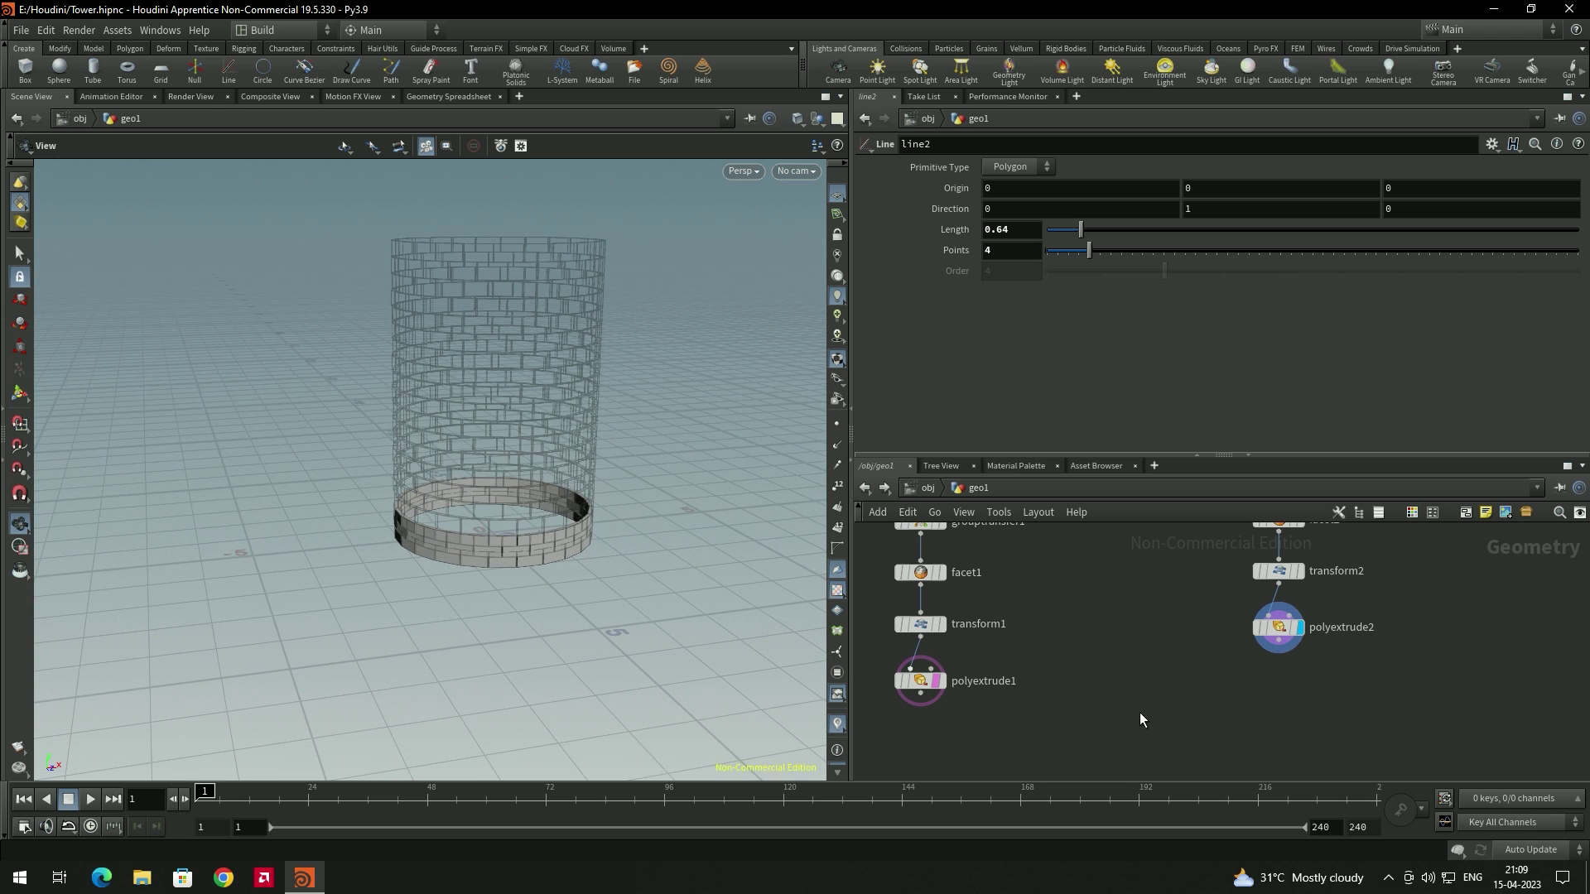
Add a Transform node below the copied PolyExtrude, fed from its output, and display it.
{"action": "left_click", "coordinate": [1300, 649]}
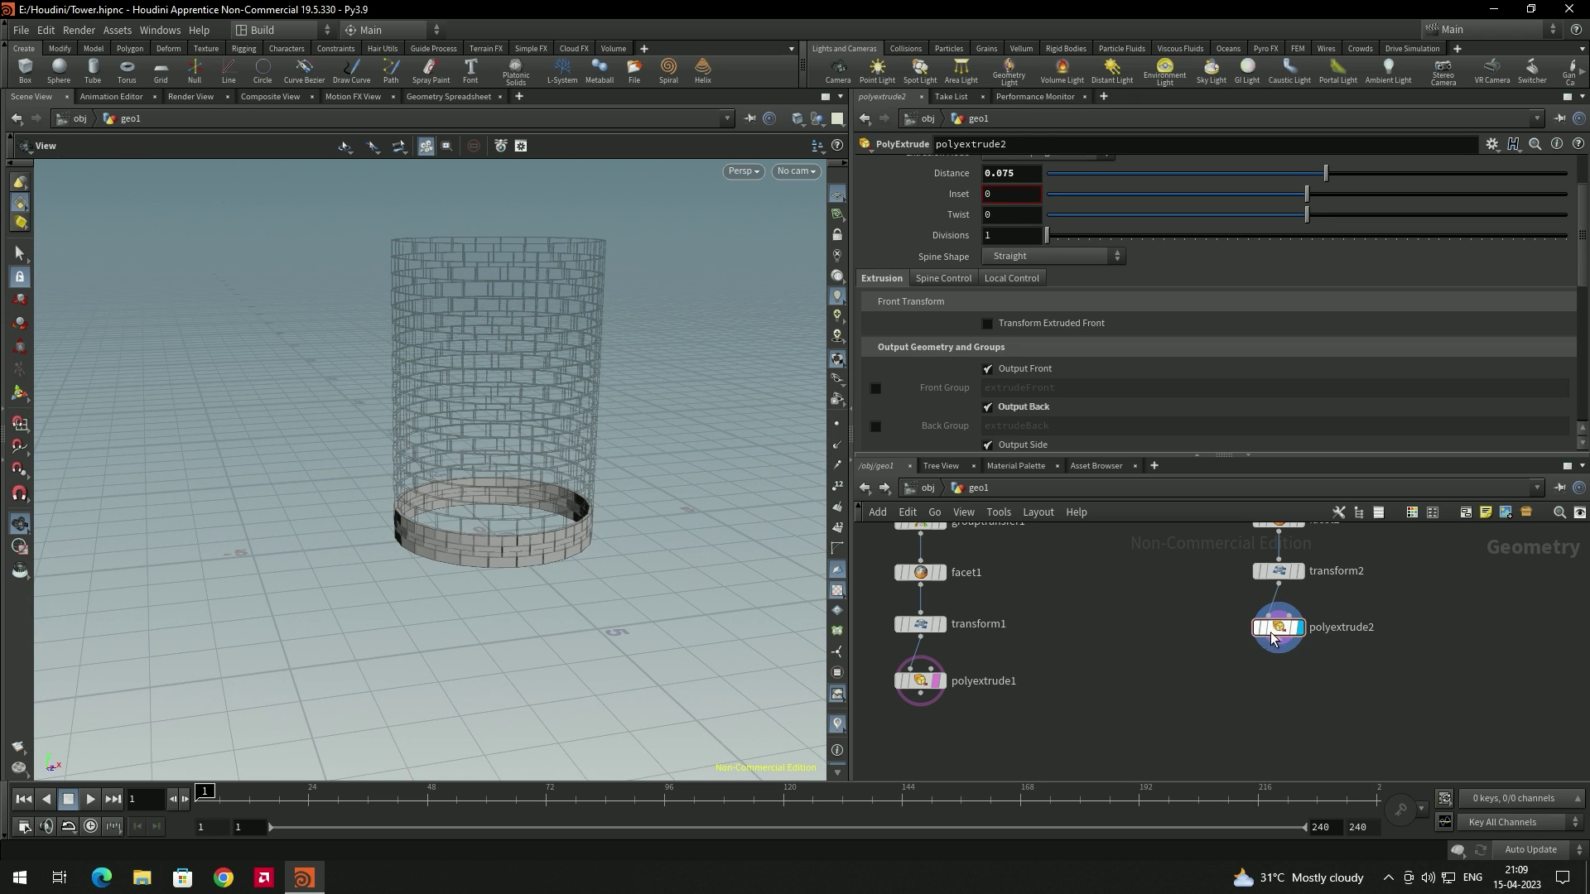
{"action": "key", "text": "Tab"}
{"action": "type", "text": "tr"}
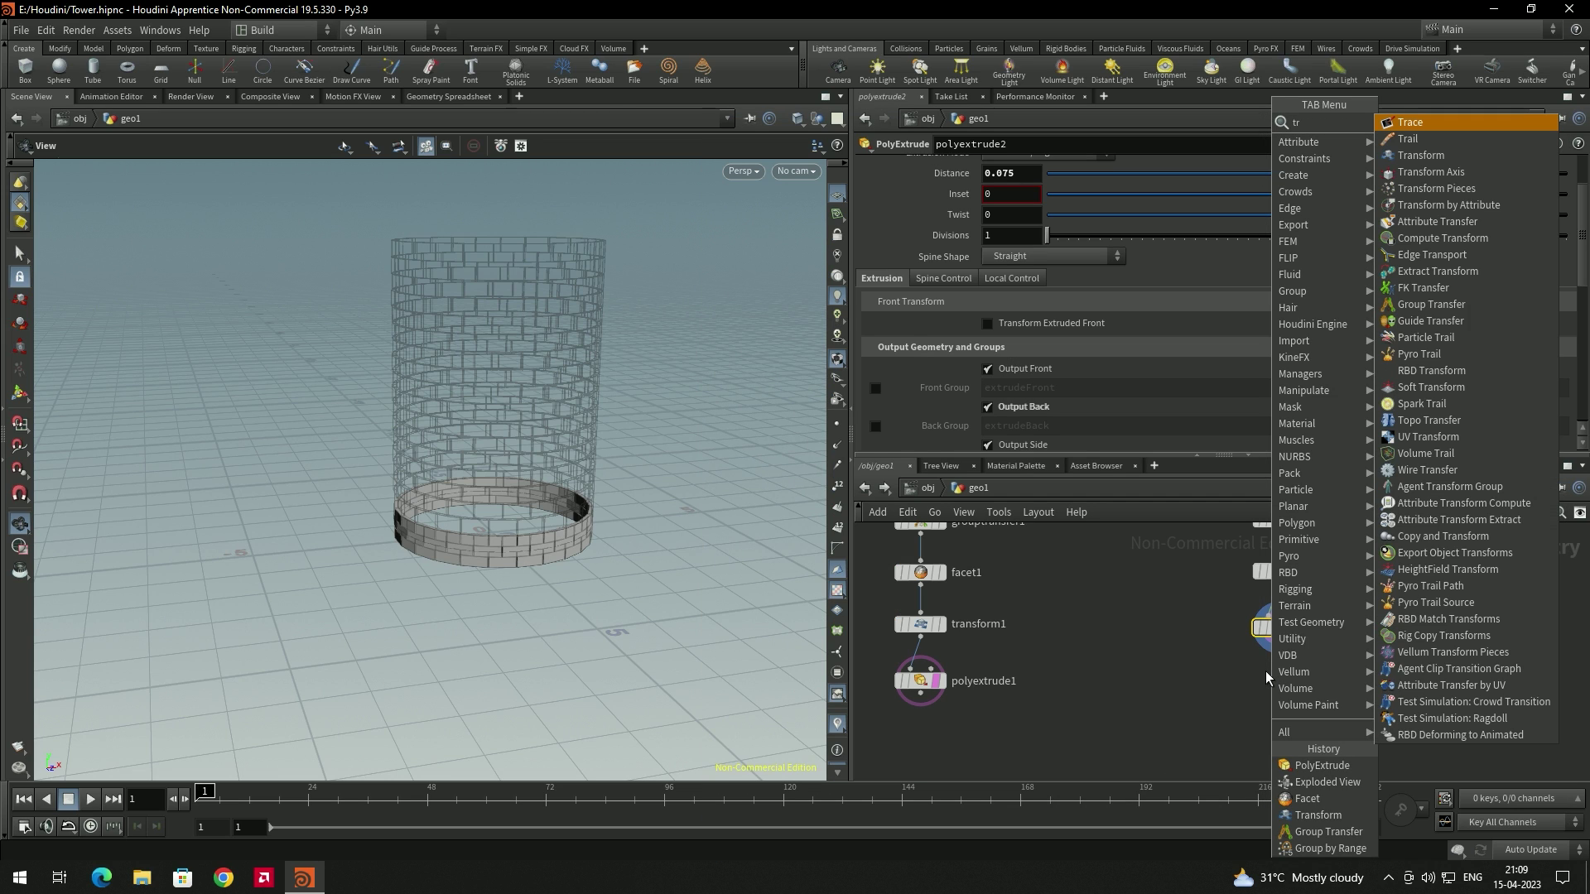
{"action": "type", "text": "an"}
{"action": "key", "text": "Return"}
{"action": "left_click", "coordinate": [1265, 670]}
{"action": "left_click_drag", "start_coordinate": [1278, 640], "coordinate": [1265, 658]}
{"action": "left_click_drag", "start_coordinate": [1266, 676], "coordinate": [1258, 687]}
{"action": "left_click", "coordinate": [1276, 681]}
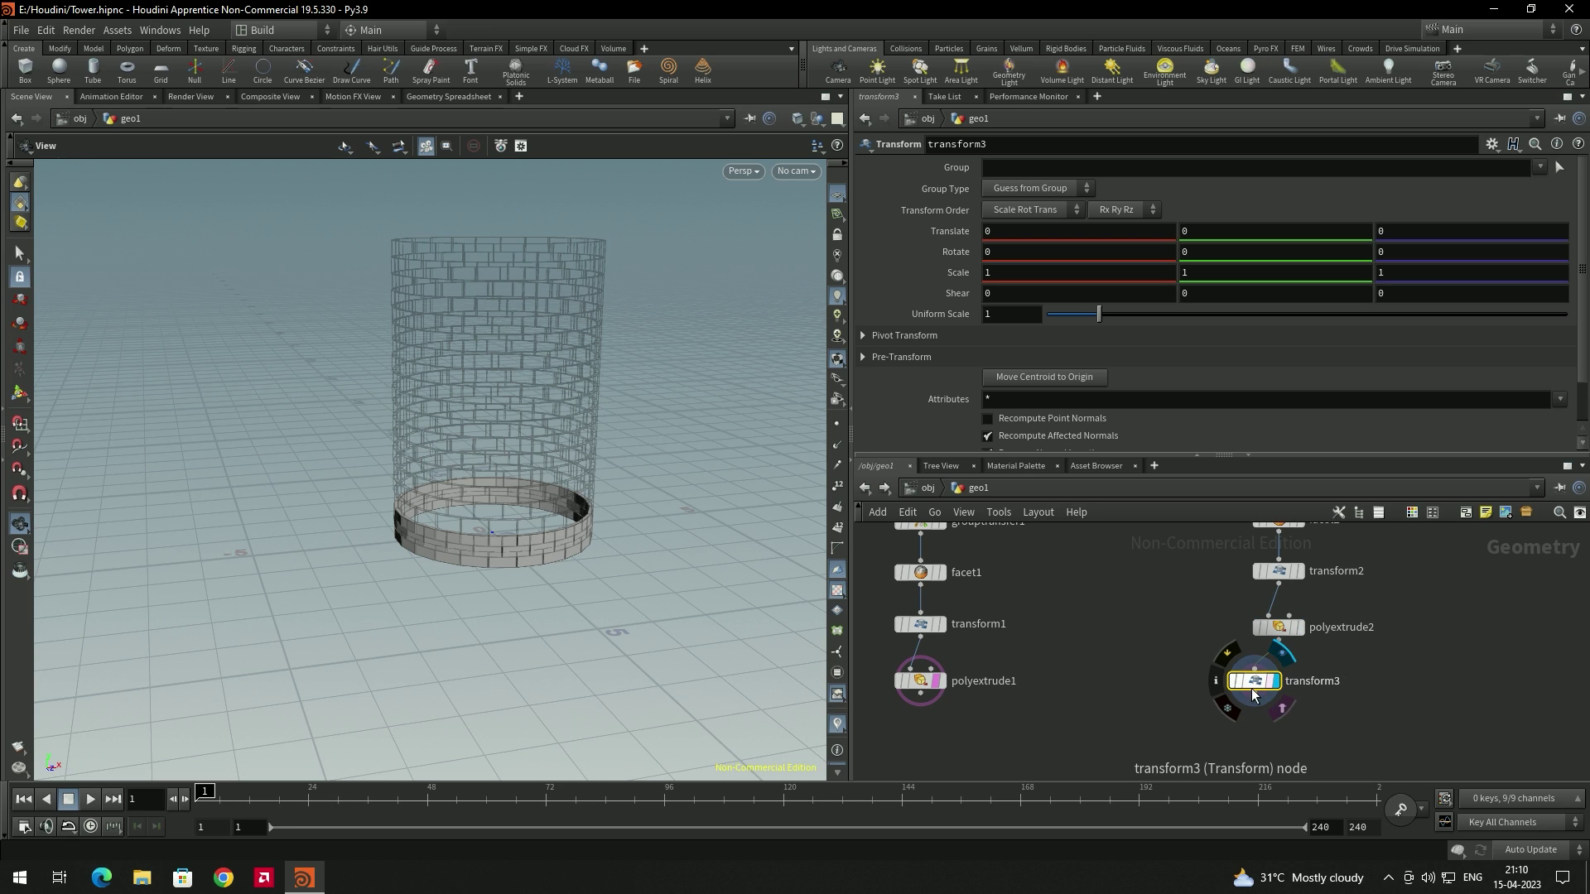
Set the ring's uniform scale to 1.24 and its Y translation to 5.8 to place it atop the tower.
{"action": "left_click_drag", "start_coordinate": [1099, 315], "coordinate": [1113, 332]}
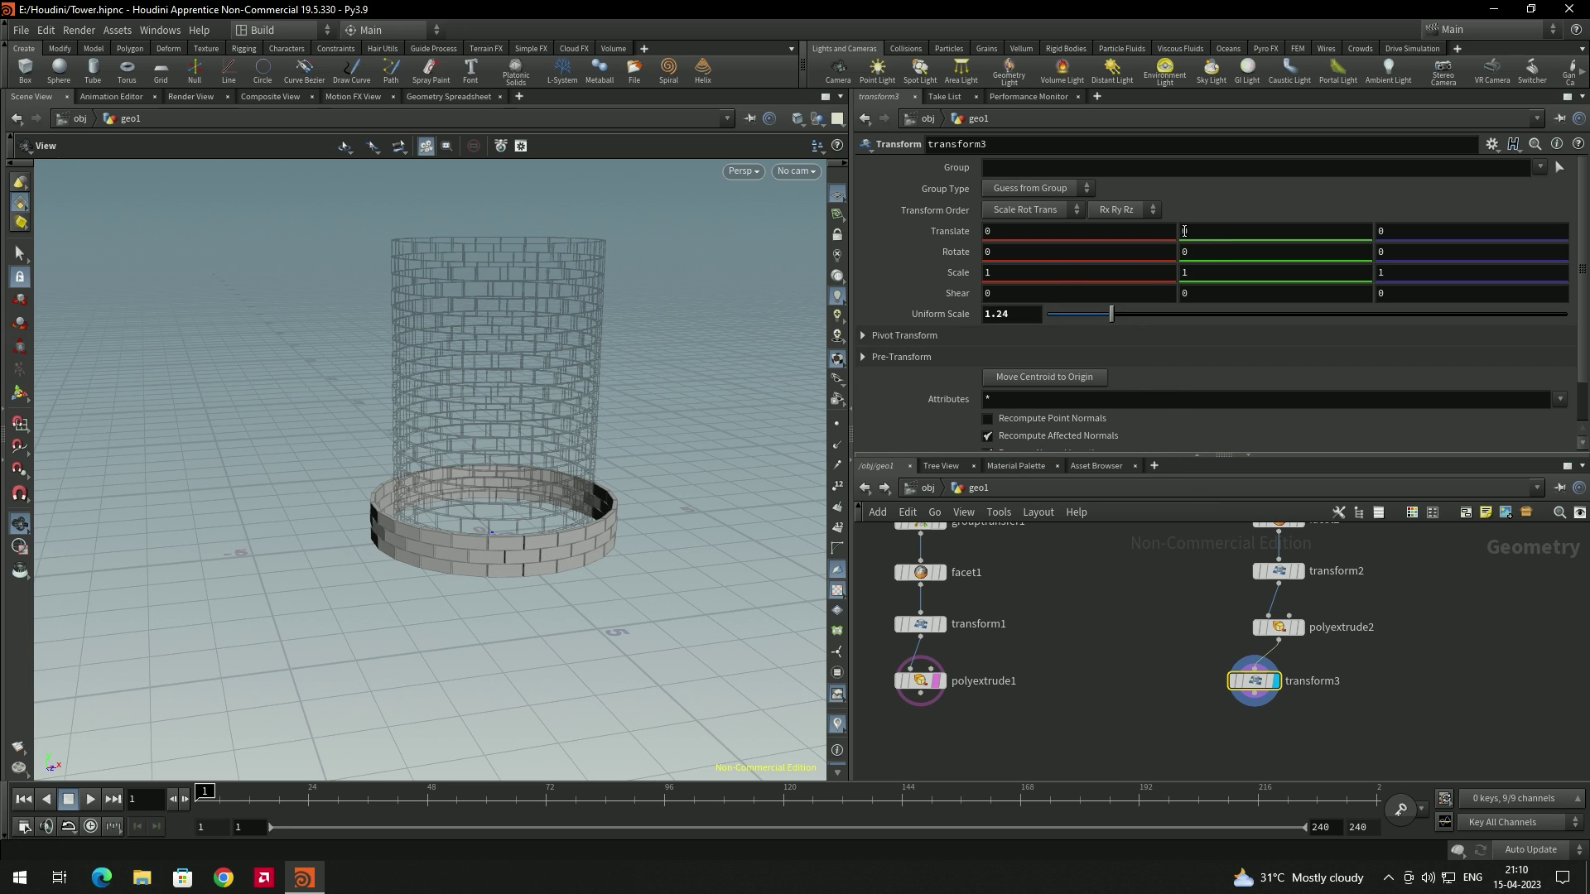
{"action": "middle_click_drag", "start_coordinate": [1211, 240], "coordinate": [1104, 241]}
{"action": "left_click_drag", "start_coordinate": [544, 326], "coordinate": [542, 471]}
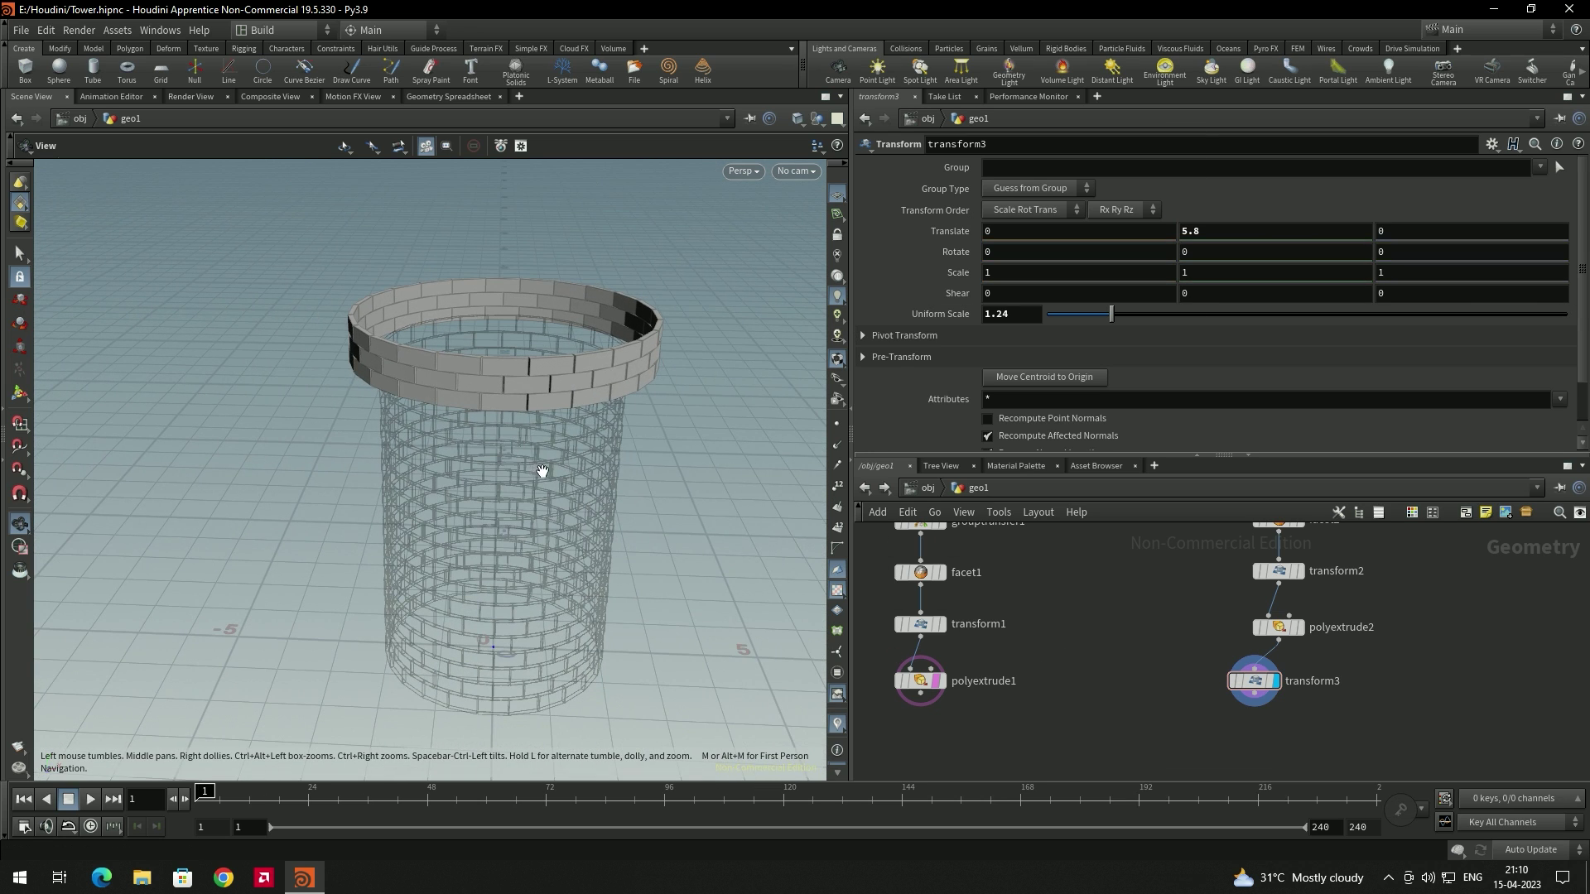
Add a Merge node combining the original tower's PolyExtrude with the ring's final Transform, and display it.
{"action": "middle_click_drag", "start_coordinate": [1101, 688], "coordinate": [1064, 634]}
{"action": "key", "text": "Tab"}
{"action": "type", "text": "mer"}
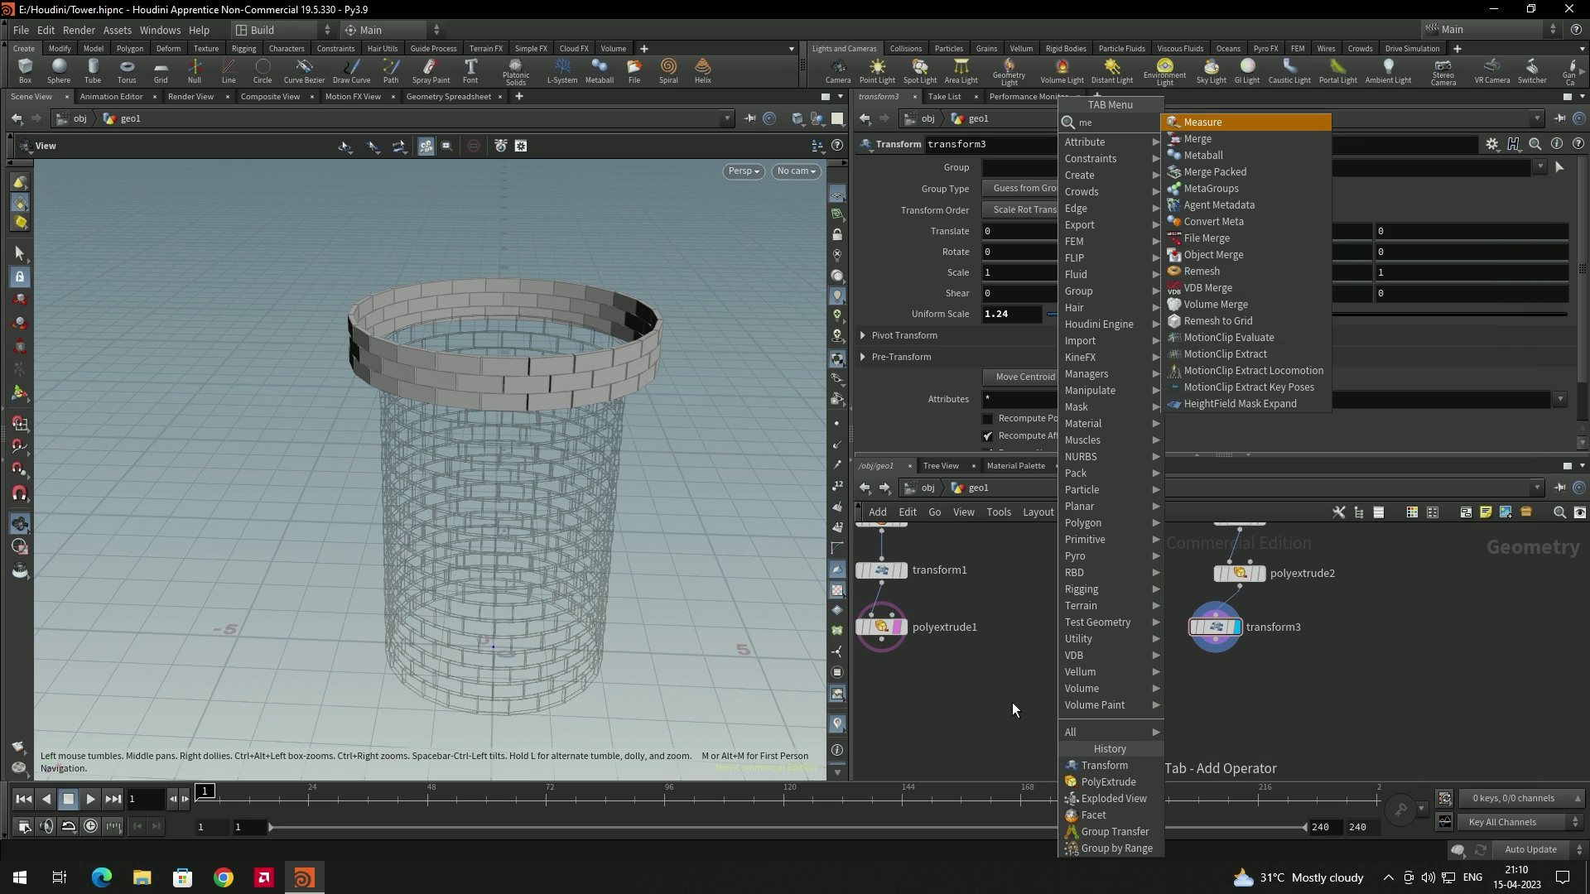
{"action": "key", "text": "Return"}
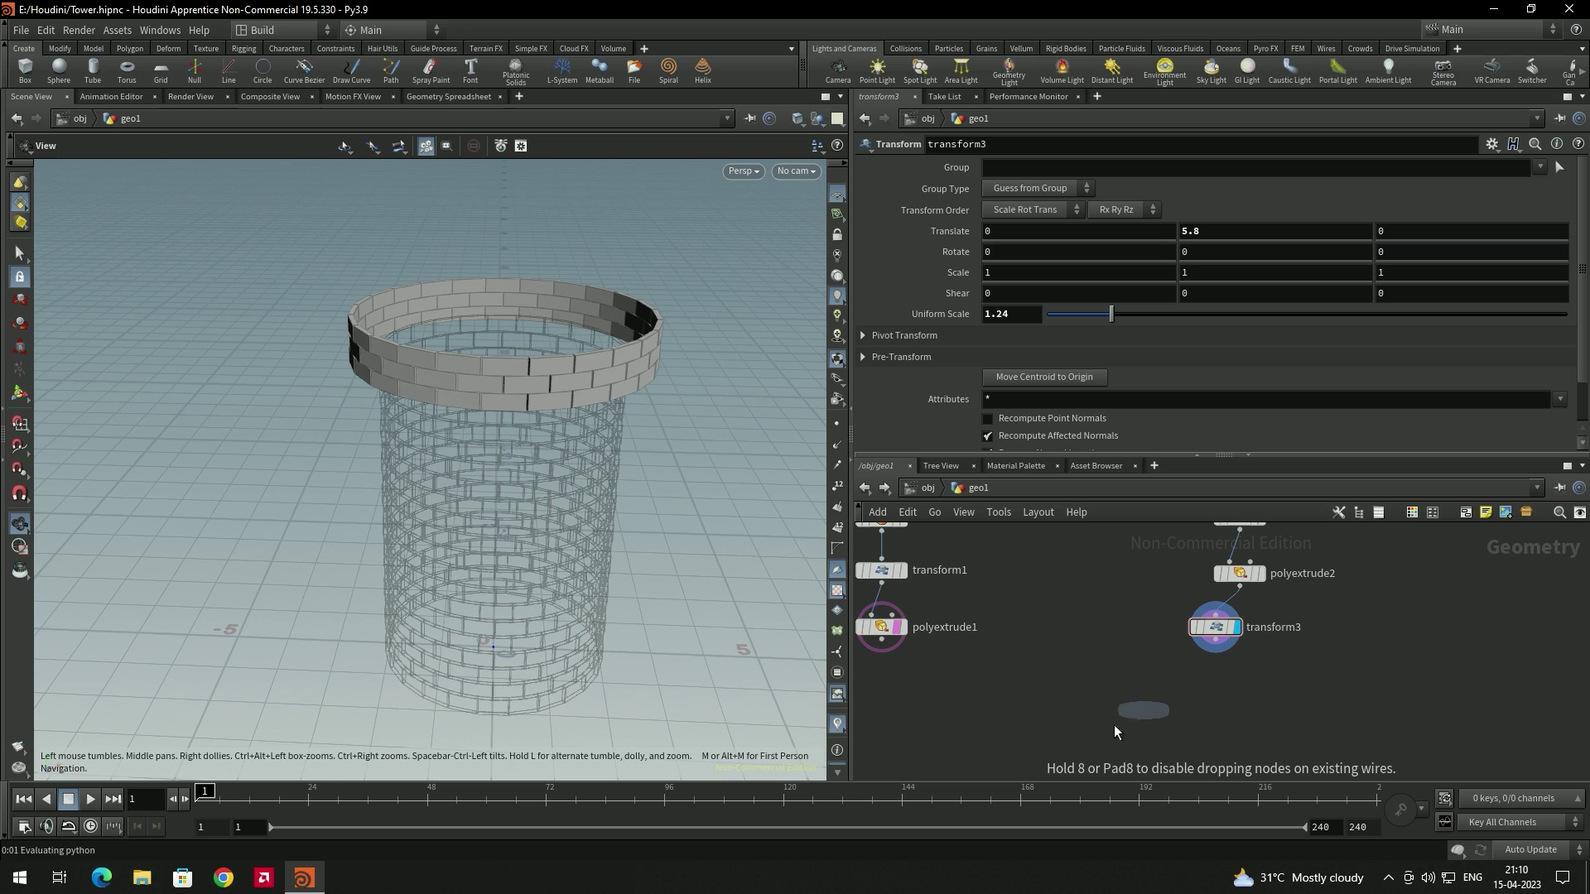
{"action": "left_click", "coordinate": [1089, 722]}
{"action": "left_click_drag", "start_coordinate": [882, 640], "coordinate": [1089, 710]}
{"action": "left_click_drag", "start_coordinate": [1217, 647], "coordinate": [1089, 710]}
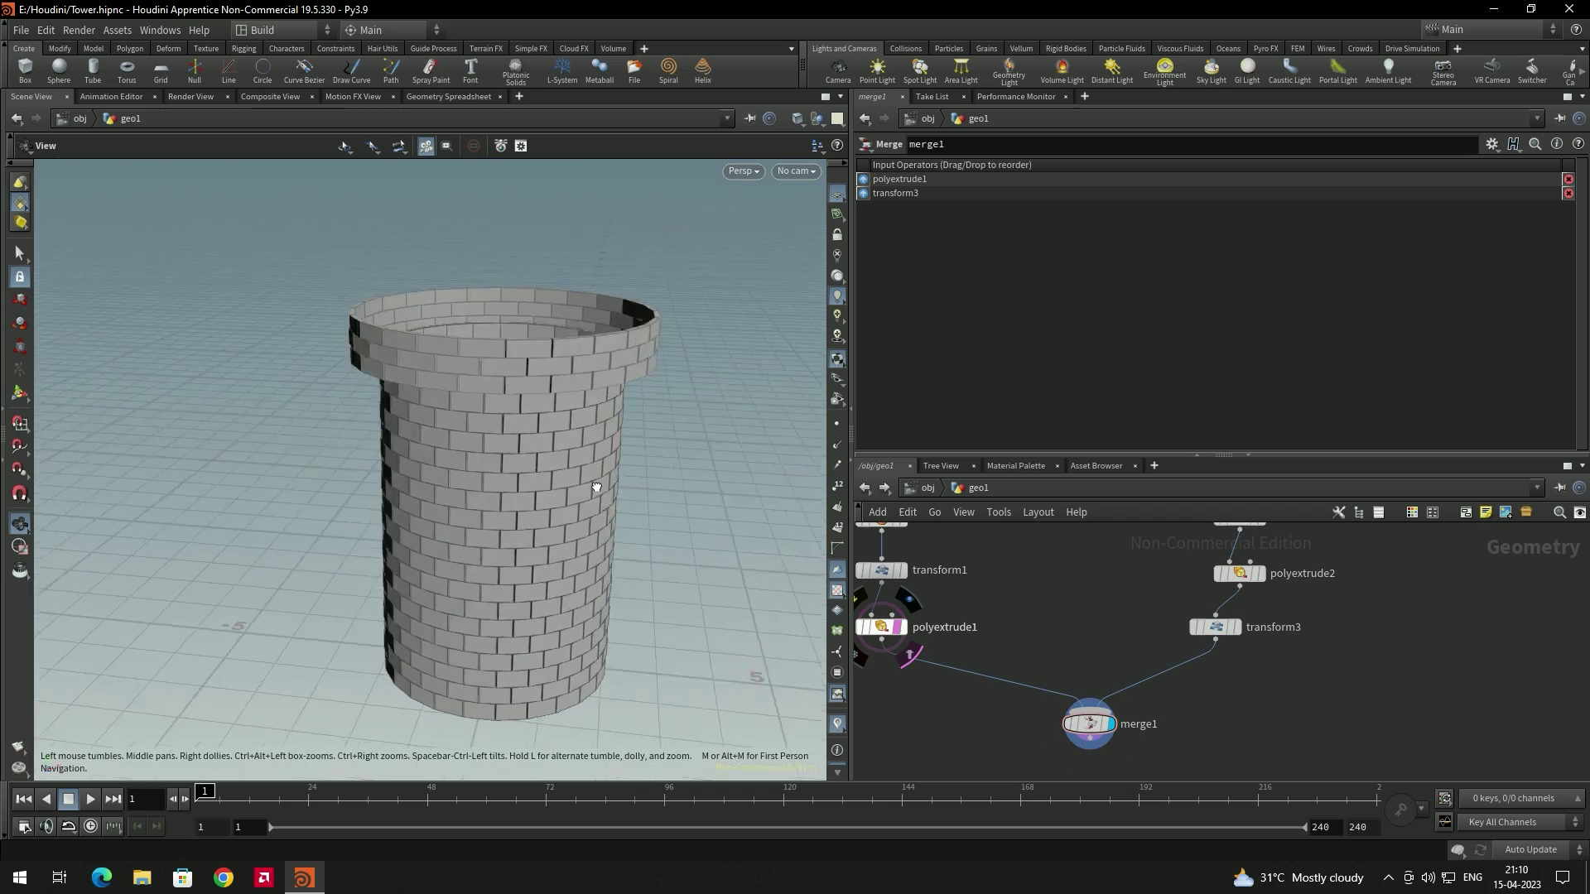
Set the End Cap Type of the wider ring's Sweep node, sweep2, to Single Polygon.
{"action": "left_click_drag", "start_coordinate": [670, 284], "coordinate": [666, 399]}
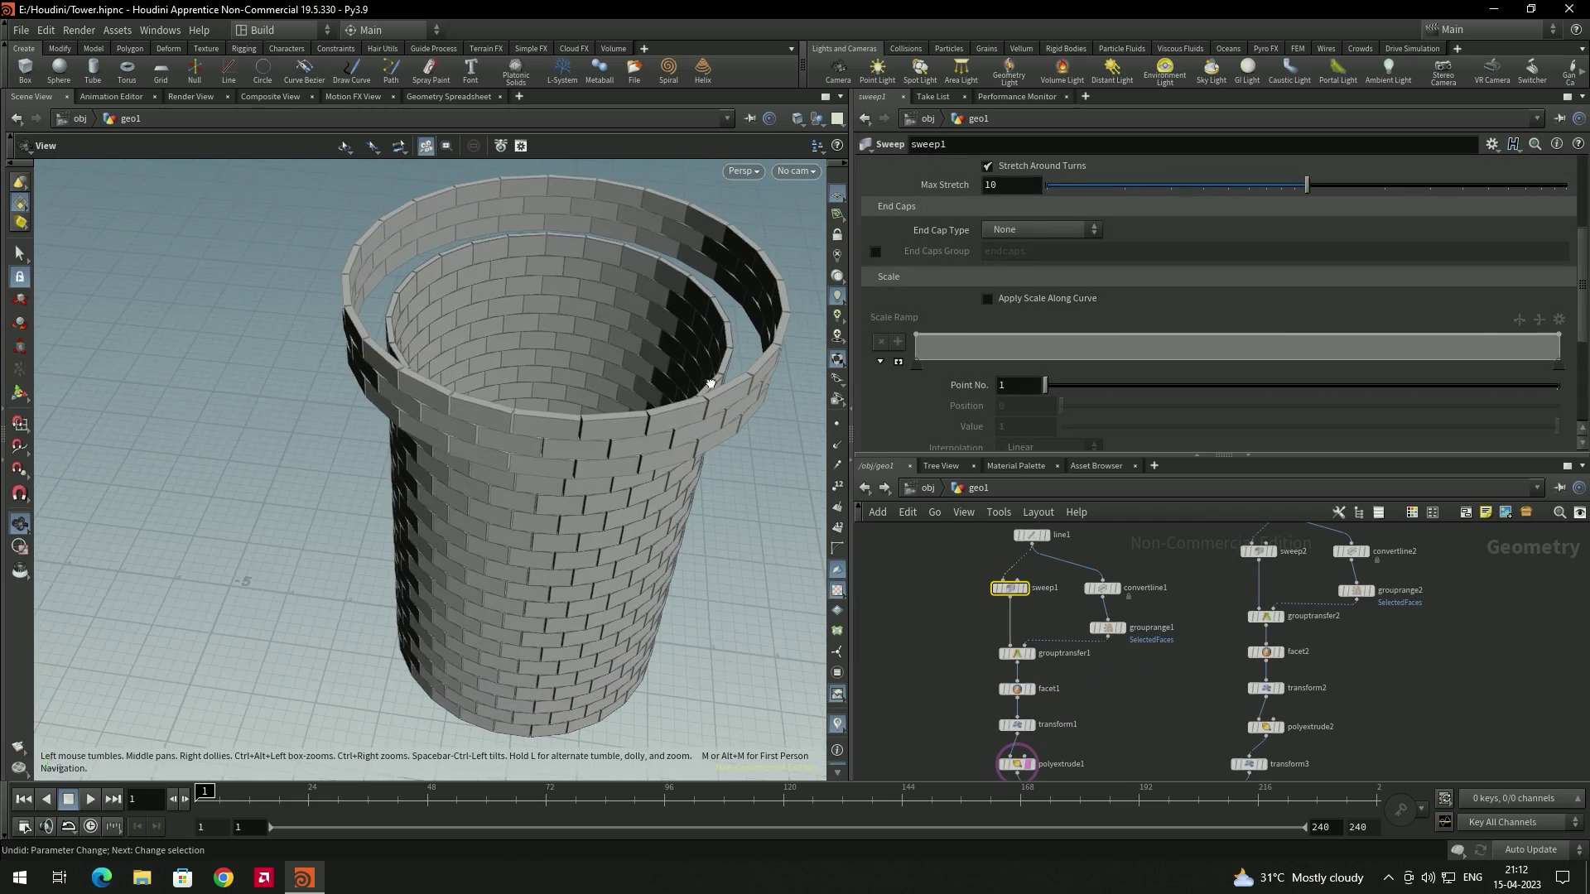
{"action": "middle_click_drag", "start_coordinate": [1321, 606], "coordinate": [1195, 685]}
{"action": "scroll", "coordinate": [1186, 594], "scroll_direction": "up", "scroll_amount": 3}
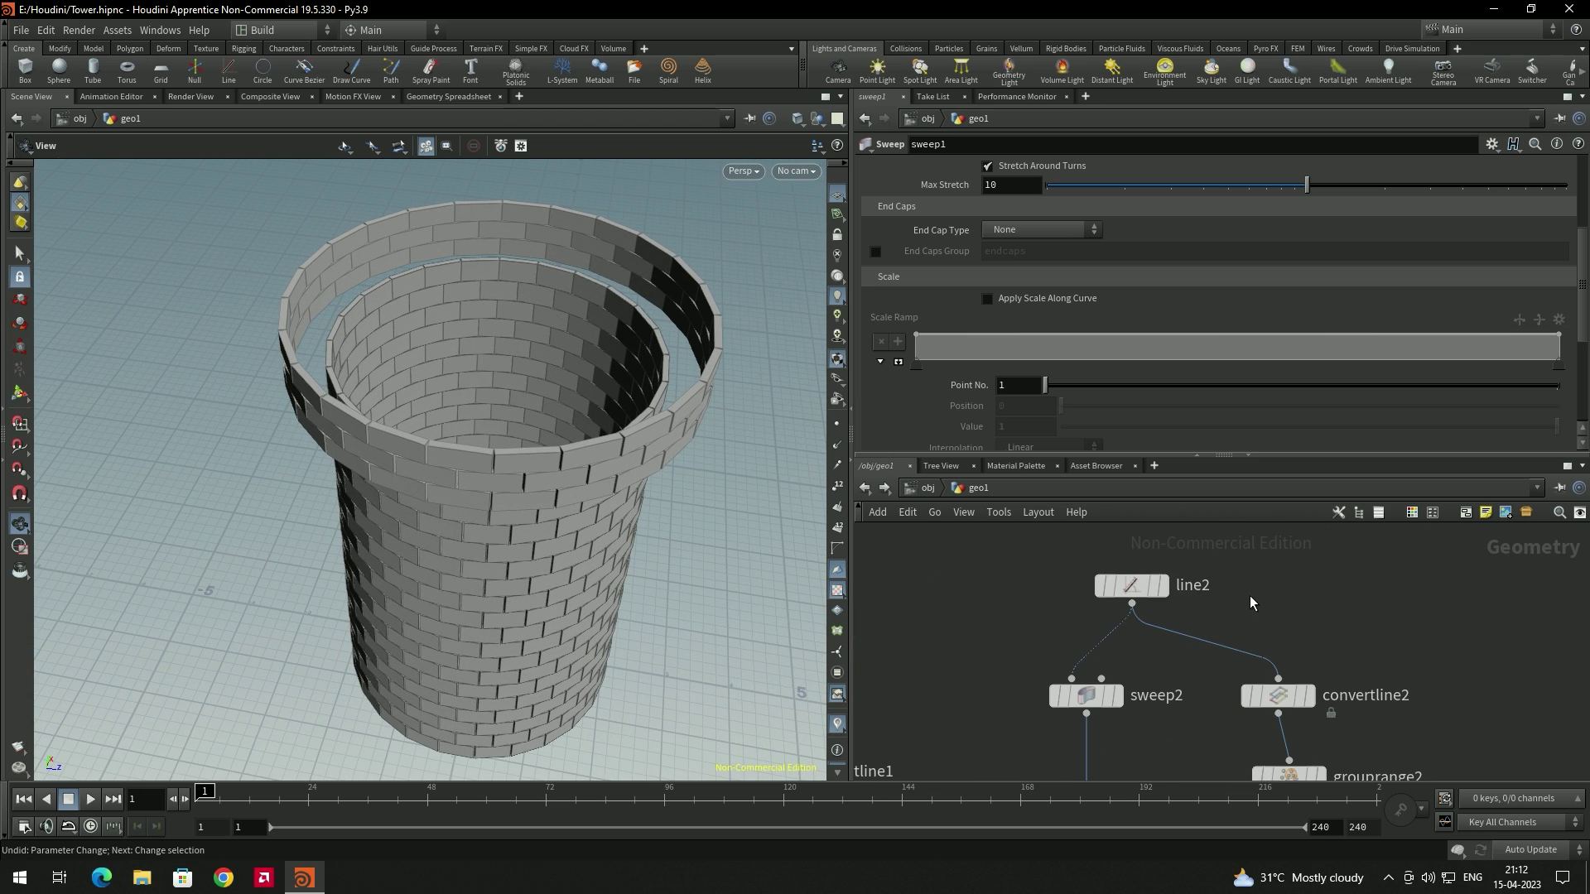
{"action": "mouse_move", "coordinate": [1087, 709]}
{"action": "left_click", "coordinate": [1086, 692]}
{"action": "mouse_move", "coordinate": [1130, 712]}
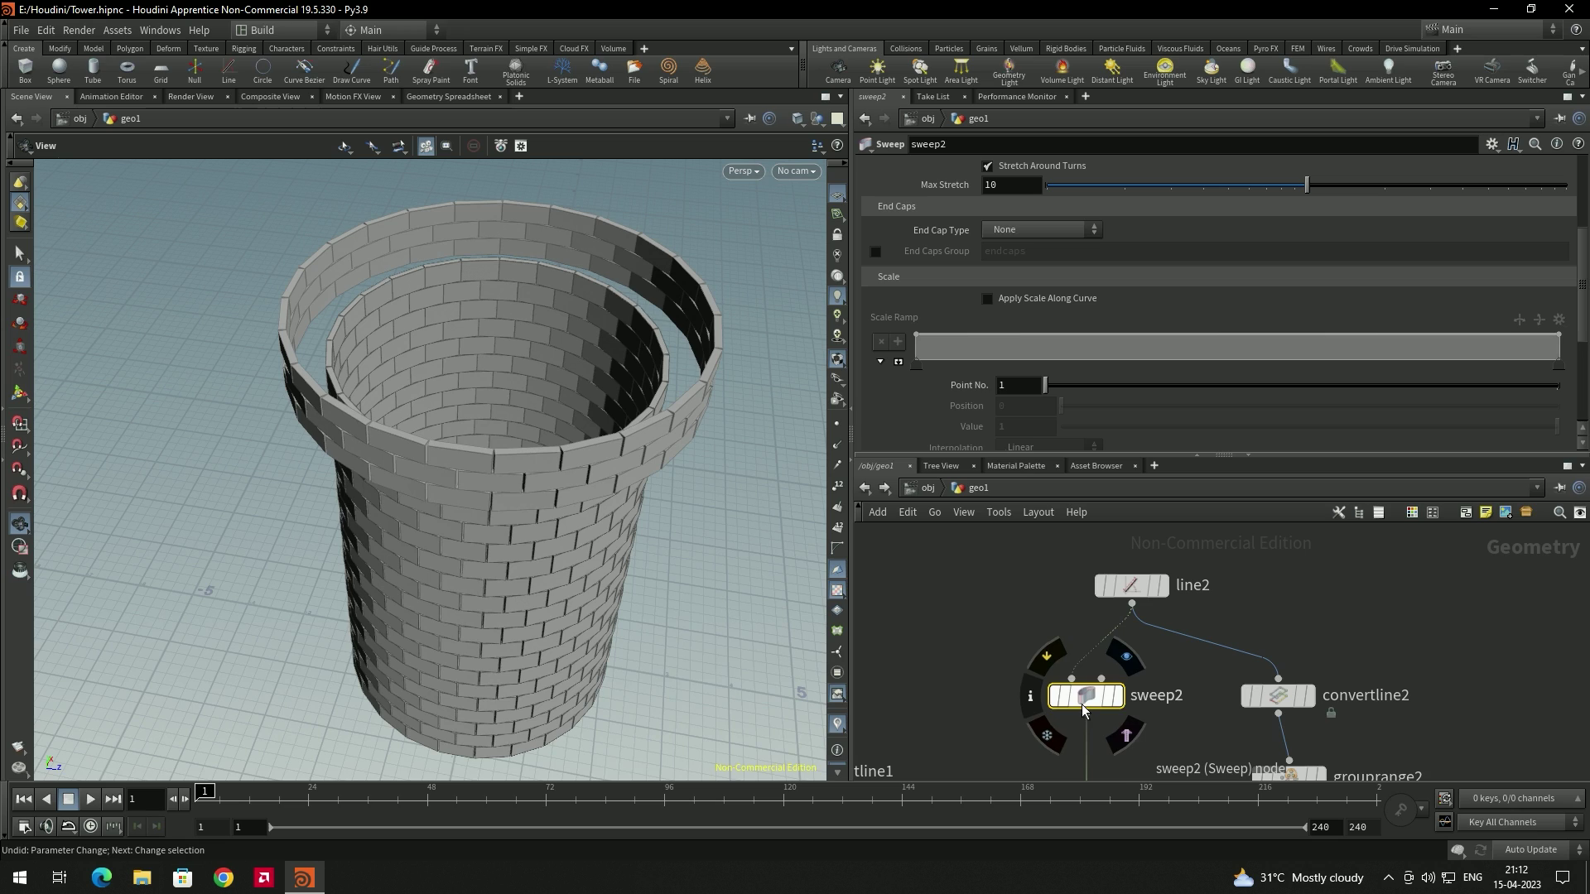
{"action": "scroll", "coordinate": [947, 394], "scroll_direction": "down", "scroll_amount": 4}
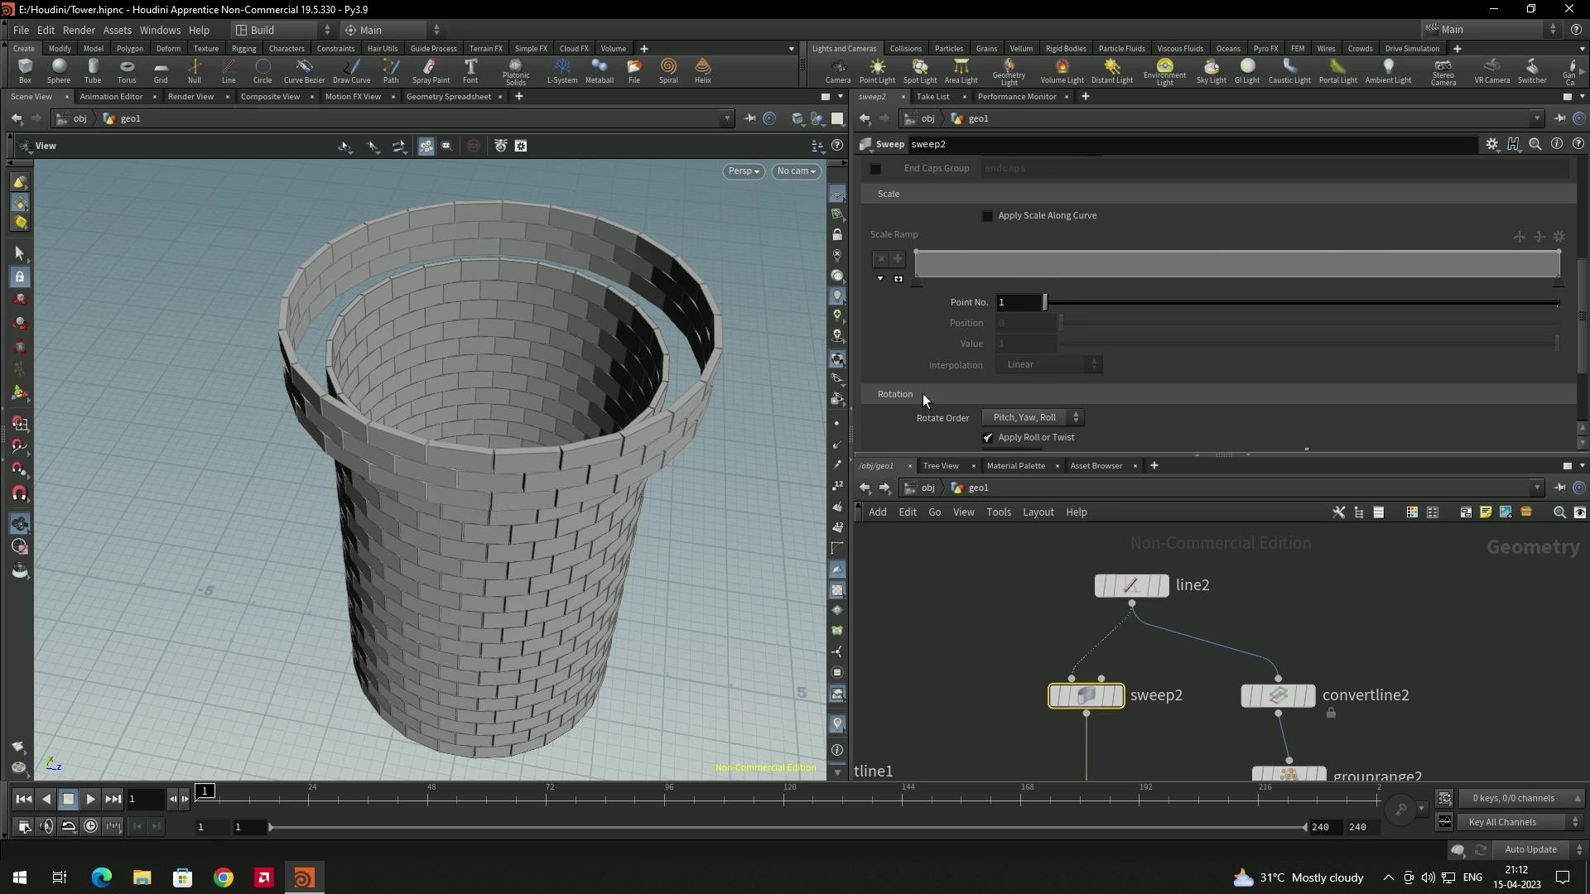
{"action": "scroll", "coordinate": [915, 386], "scroll_direction": "up", "scroll_amount": 5}
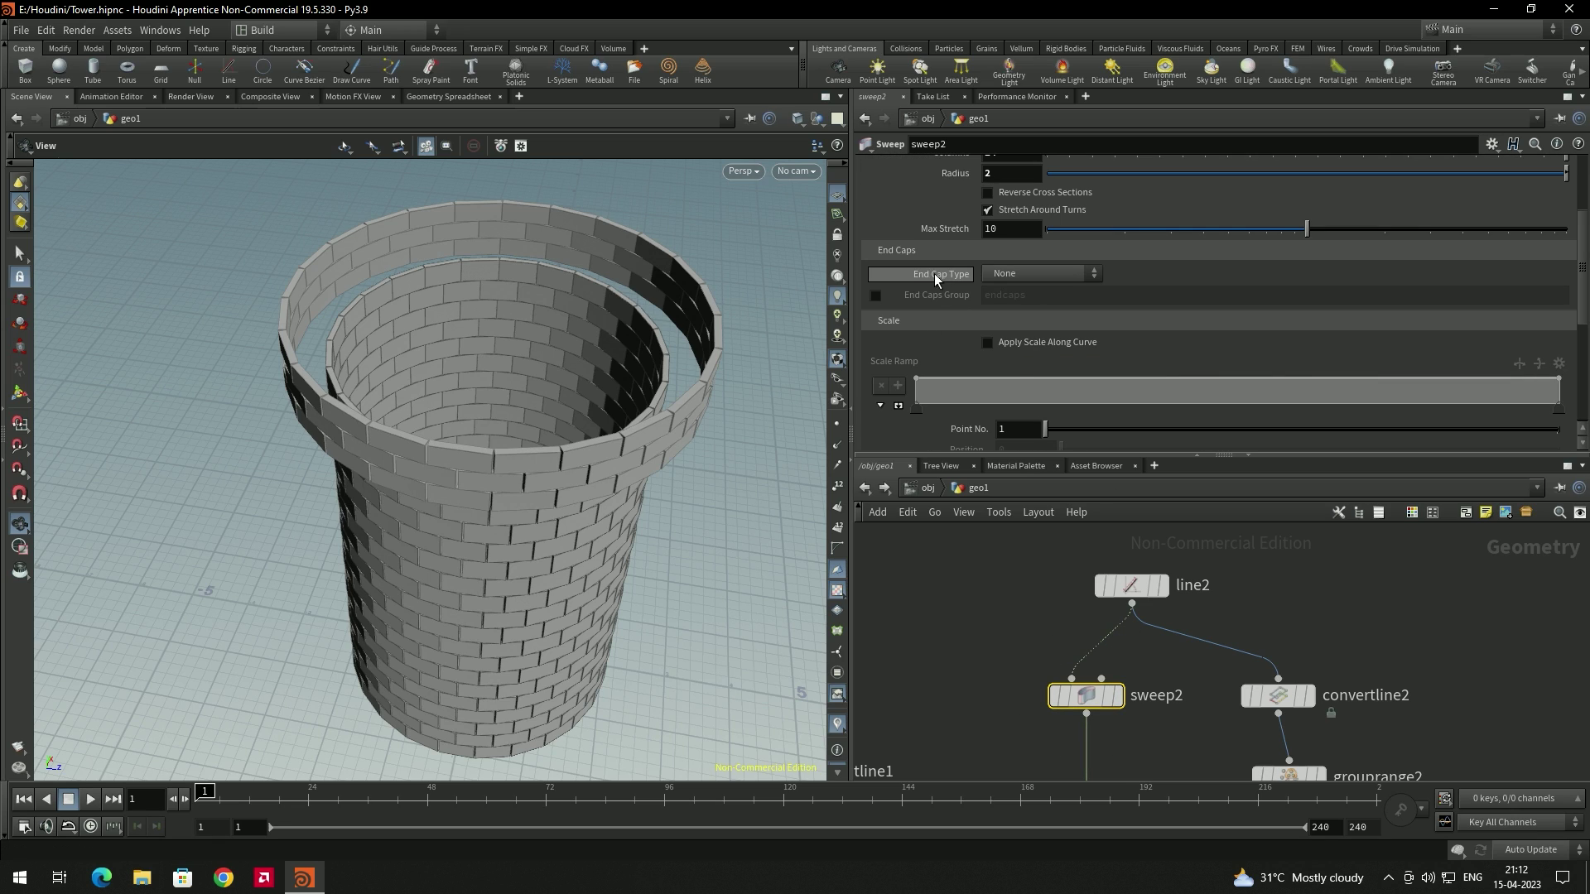
{"action": "left_click", "coordinate": [1026, 274]}
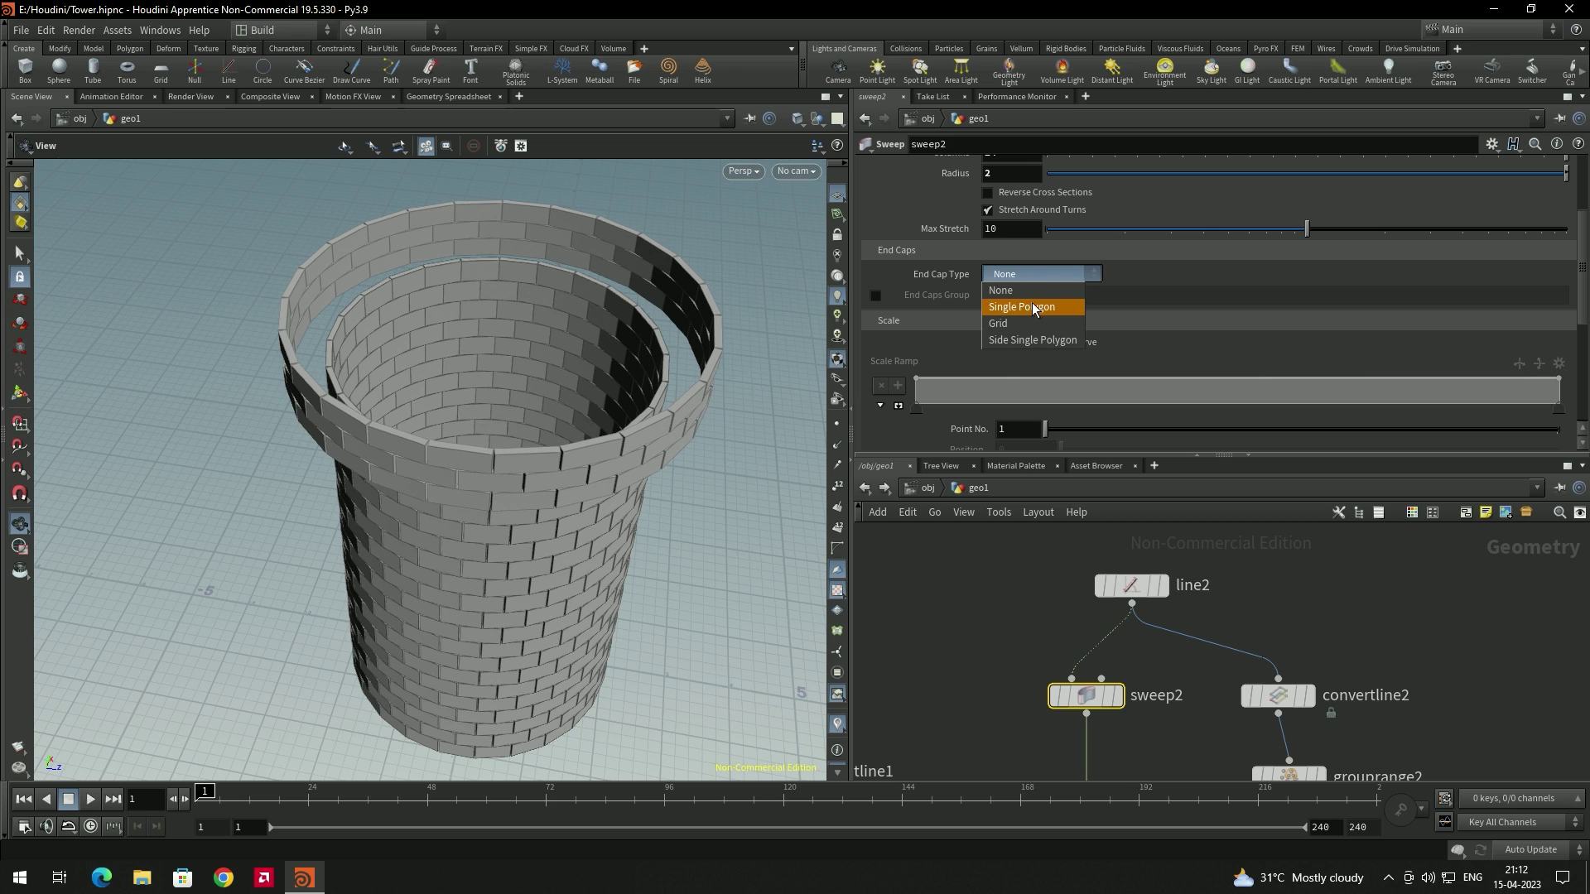
{"action": "left_click", "coordinate": [1037, 308]}
{"action": "left_click_drag", "start_coordinate": [629, 403], "coordinate": [520, 433]}
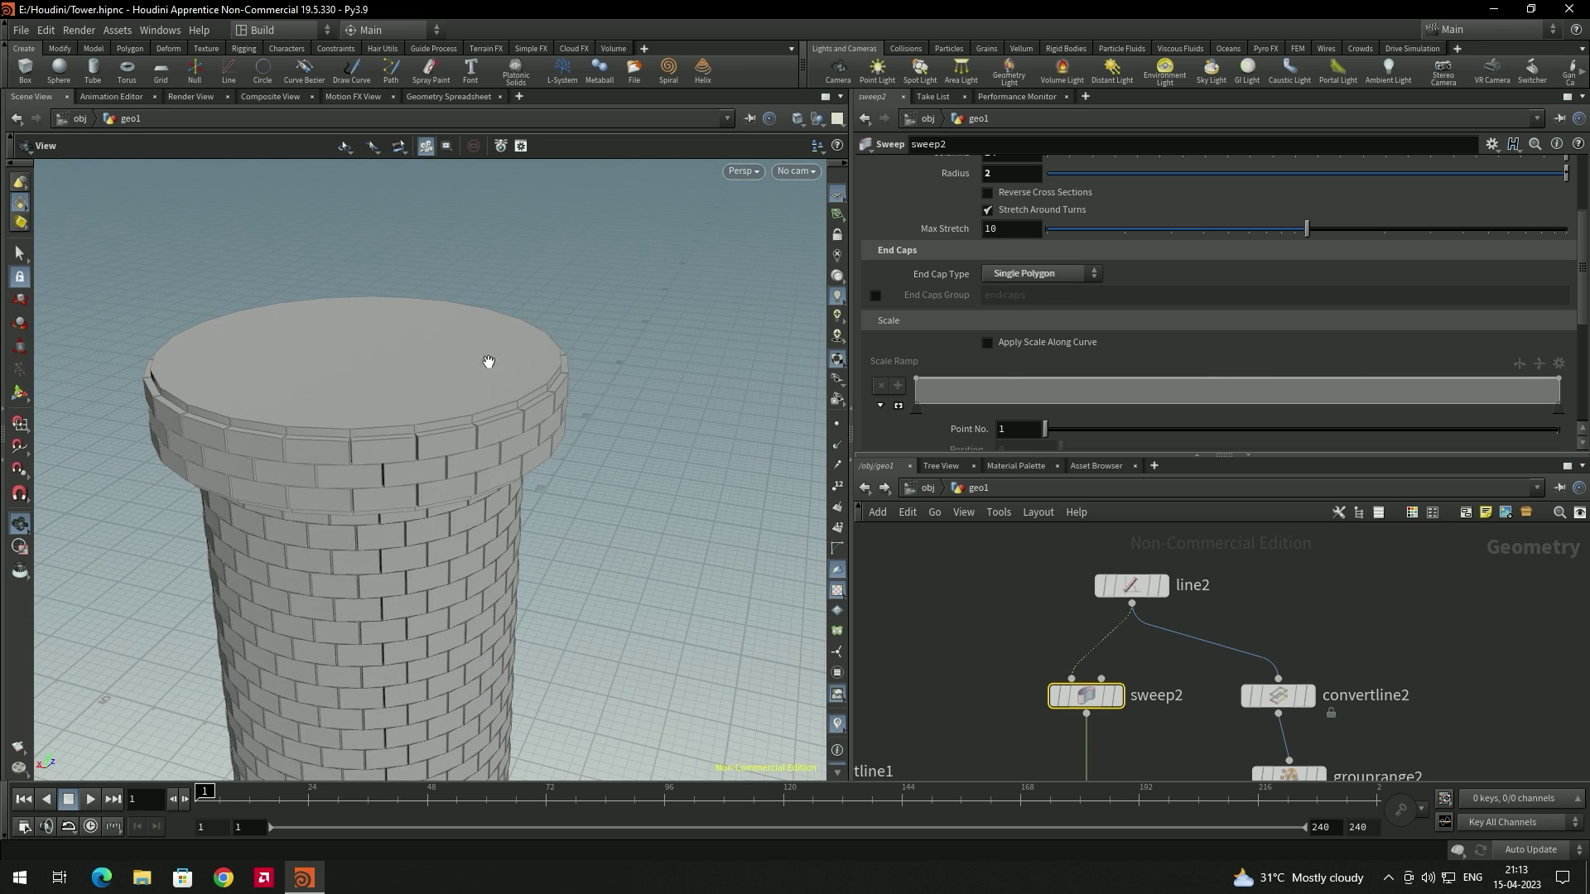
Duplicate the ring's nine-node chain from line2 to transform3 and wire the copy's final Transform into the Merge node.
{"action": "middle_click_drag", "start_coordinate": [1334, 646], "coordinate": [1245, 606]}
{"action": "scroll", "coordinate": [1261, 620], "scroll_direction": "down", "scroll_amount": 2}
{"action": "middle_click_drag", "start_coordinate": [1332, 673], "coordinate": [1279, 653]}
{"action": "scroll", "coordinate": [1279, 655], "scroll_direction": "down", "scroll_amount": 5}
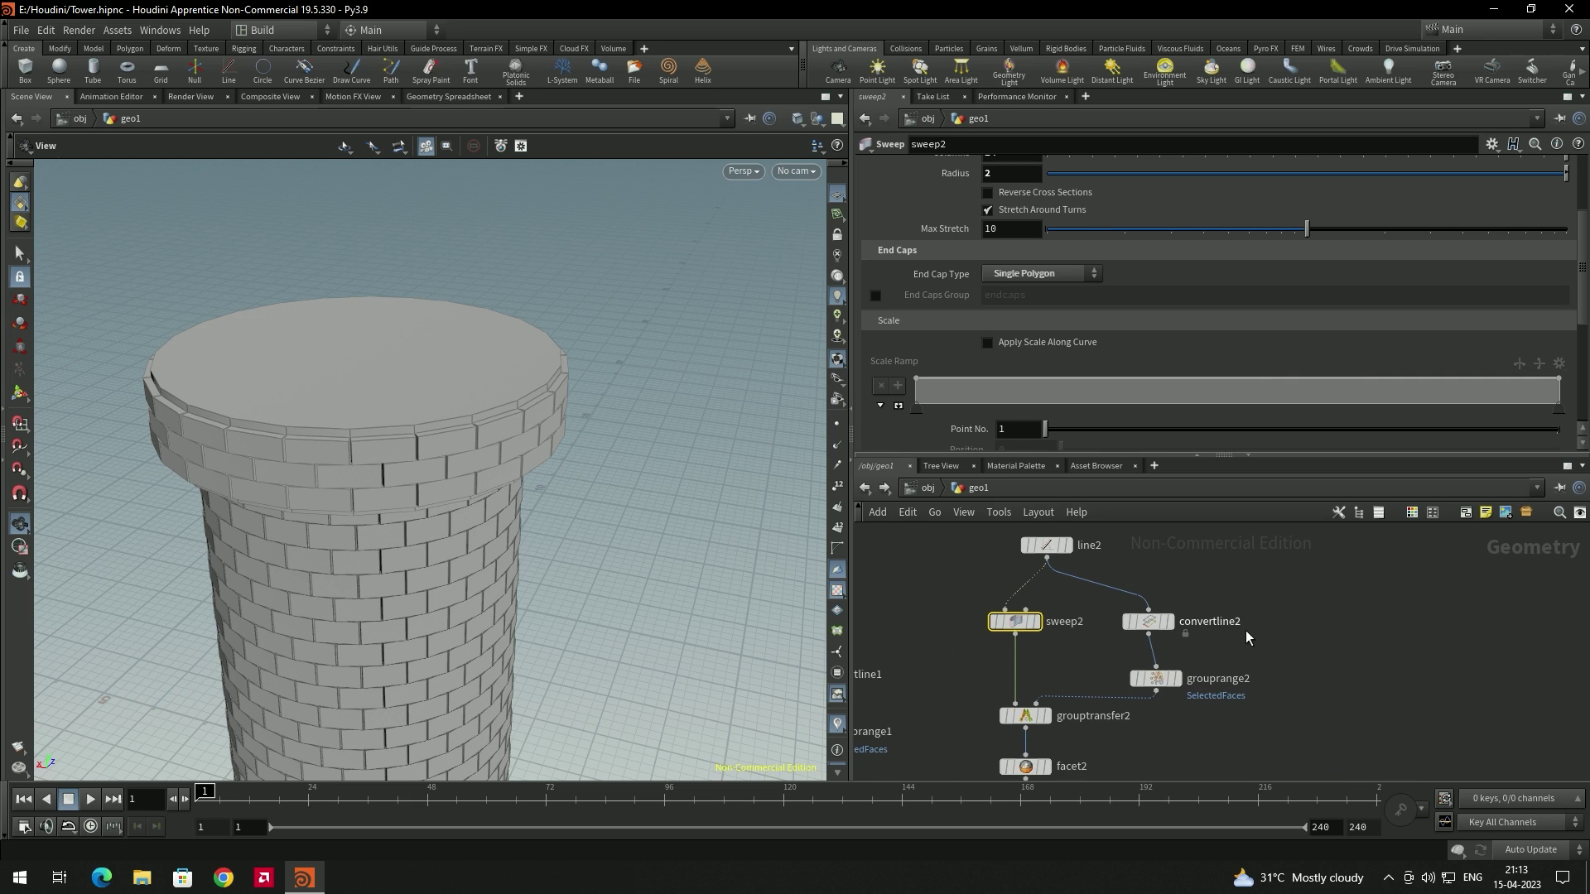
{"action": "scroll", "coordinate": [1145, 614], "scroll_direction": "down", "scroll_amount": 4}
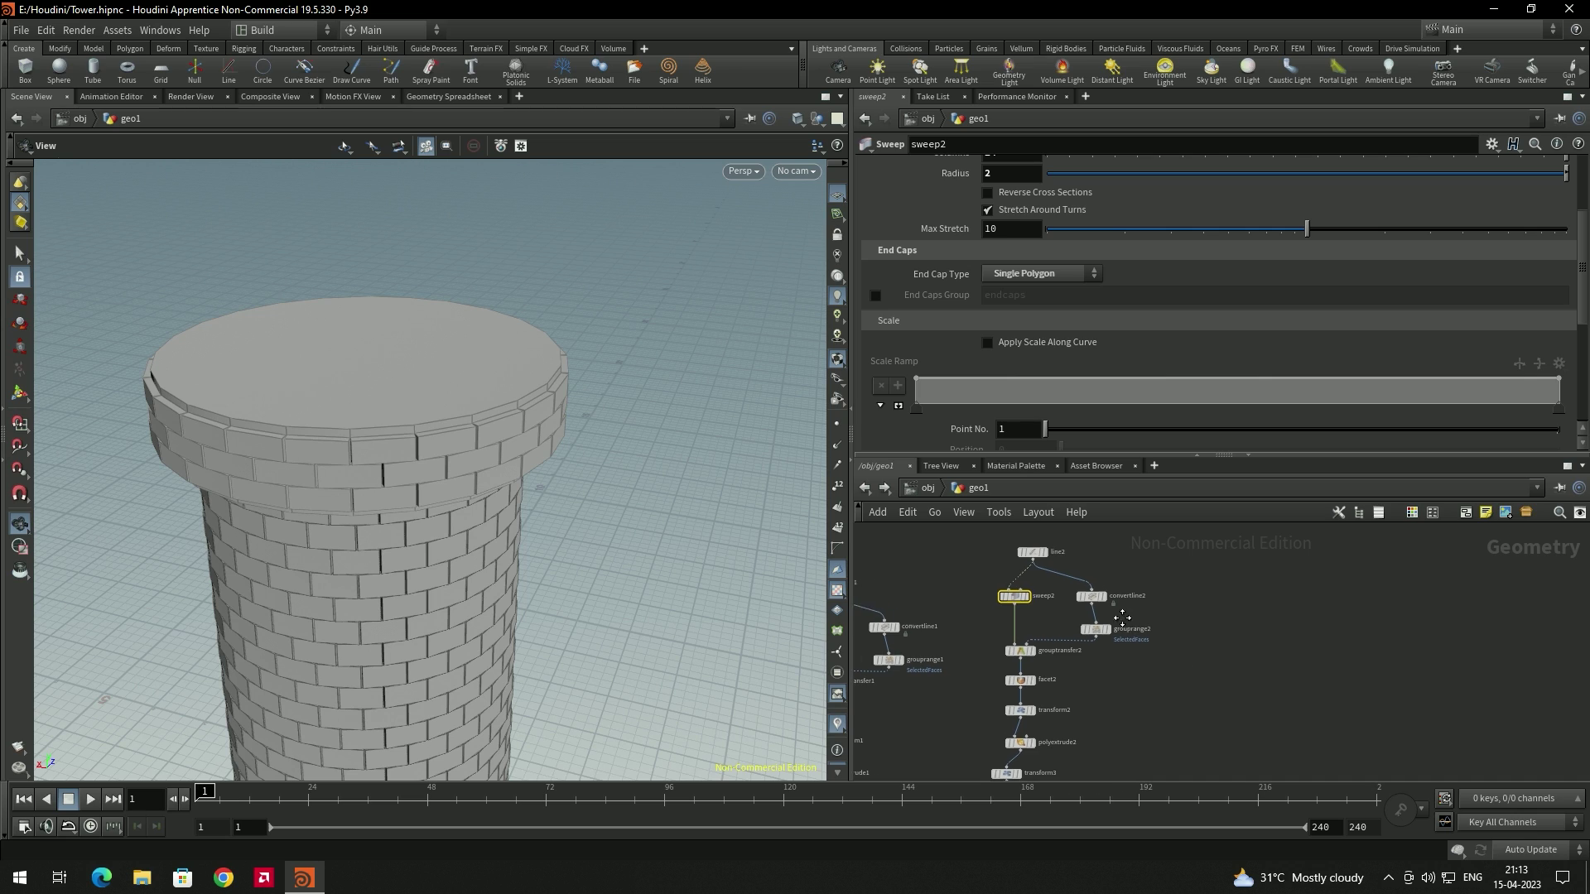
{"action": "left_click_drag", "start_coordinate": [1136, 726], "coordinate": [1140, 729]}
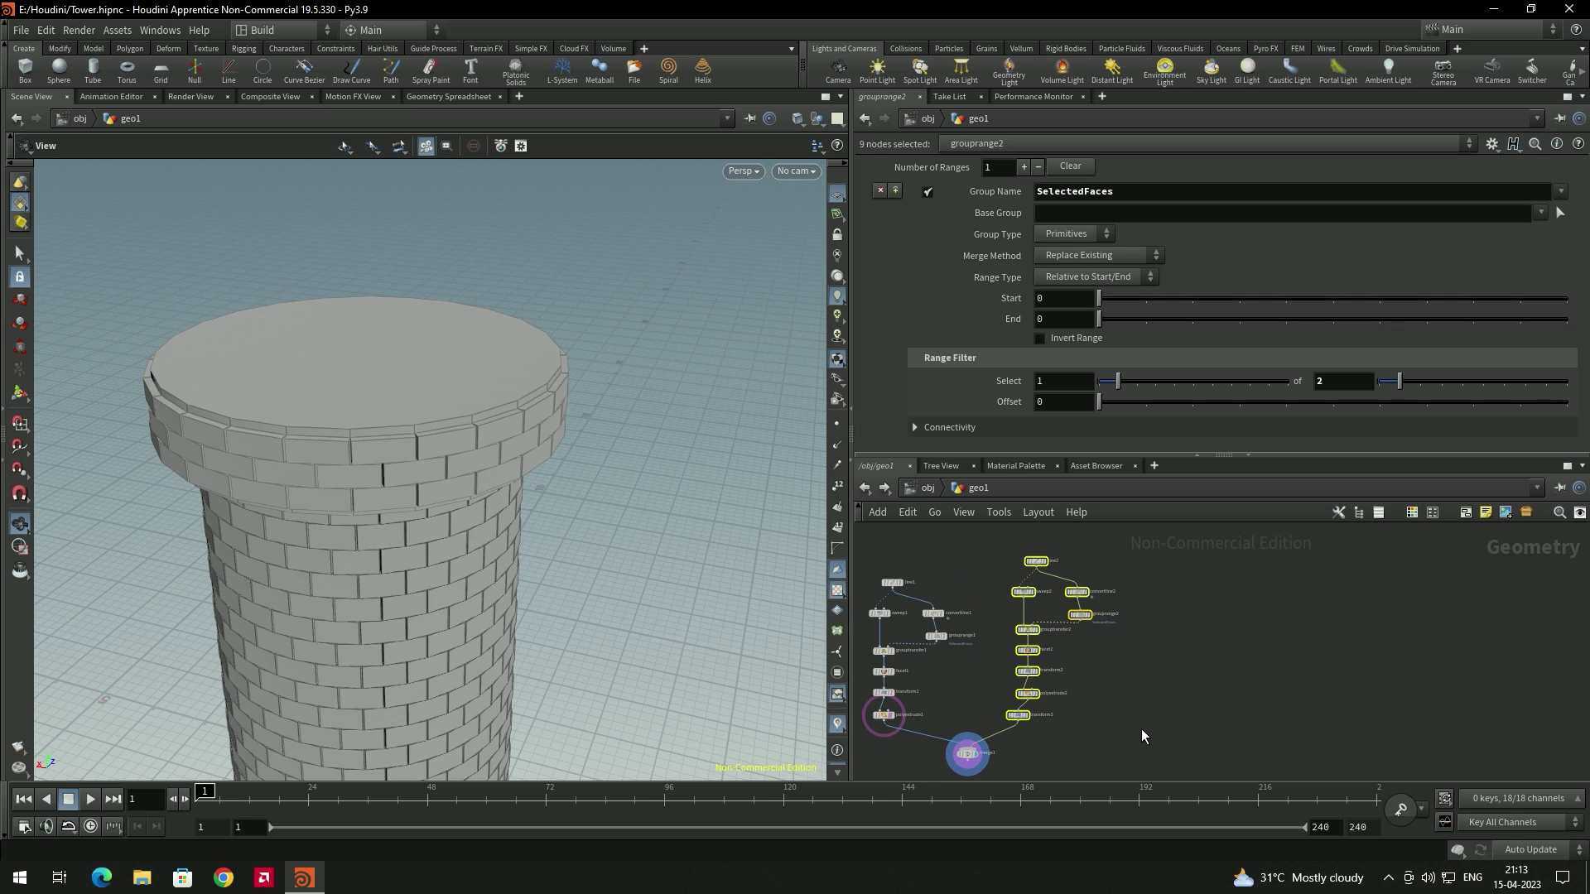
{"action": "key", "text": "ctrl+c"}
{"action": "key", "text": "ctrl+v"}
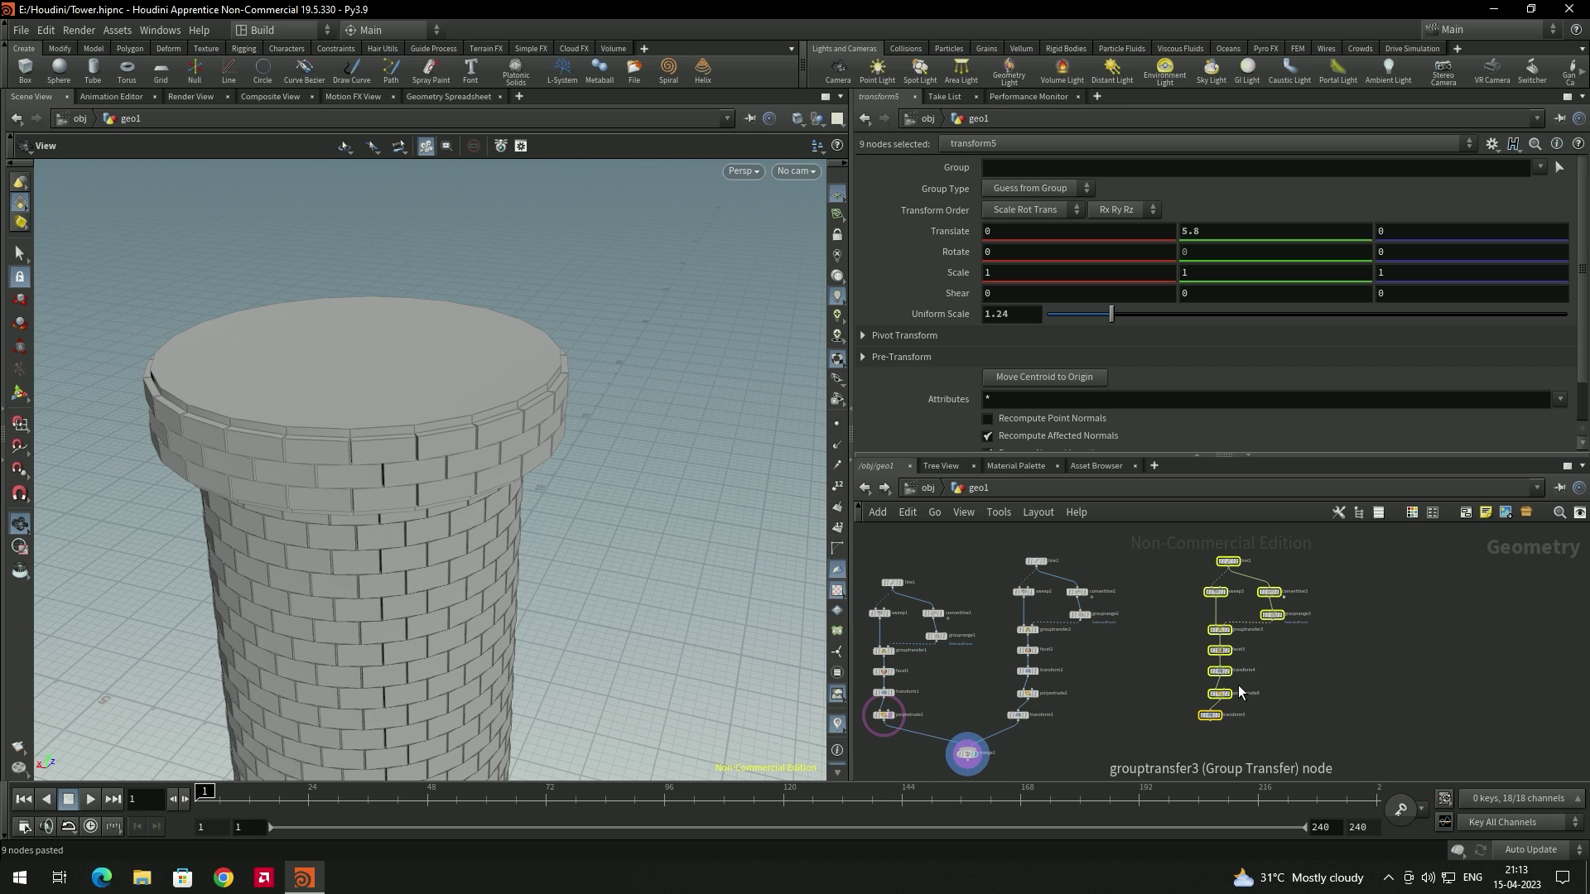
{"action": "left_click", "coordinate": [1343, 599]}
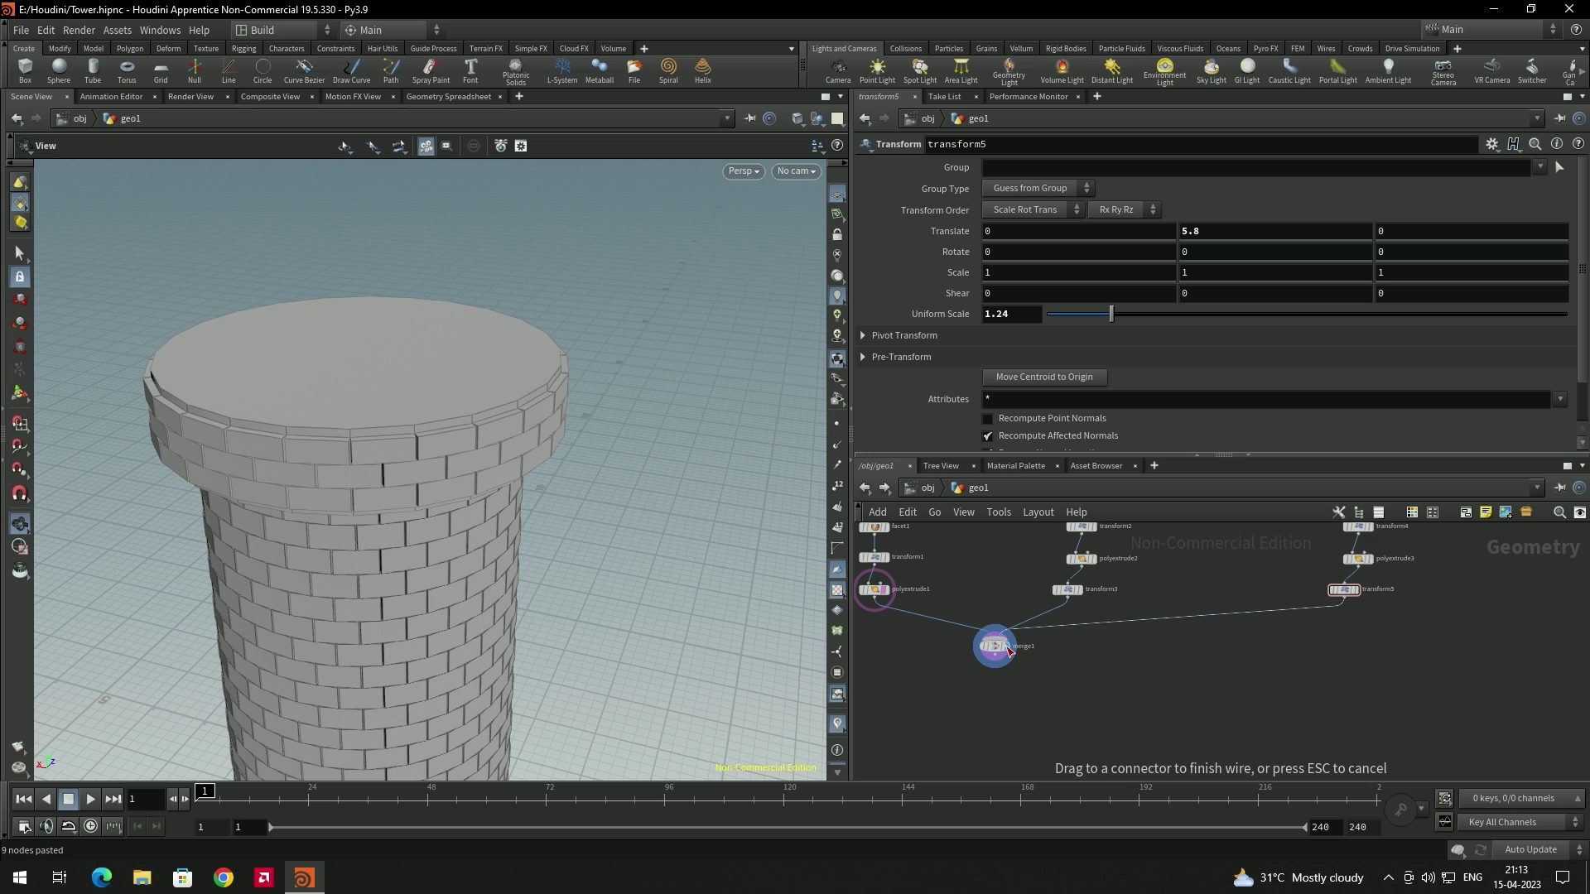
{"action": "left_click_drag", "start_coordinate": [1008, 651], "coordinate": [1010, 650]}
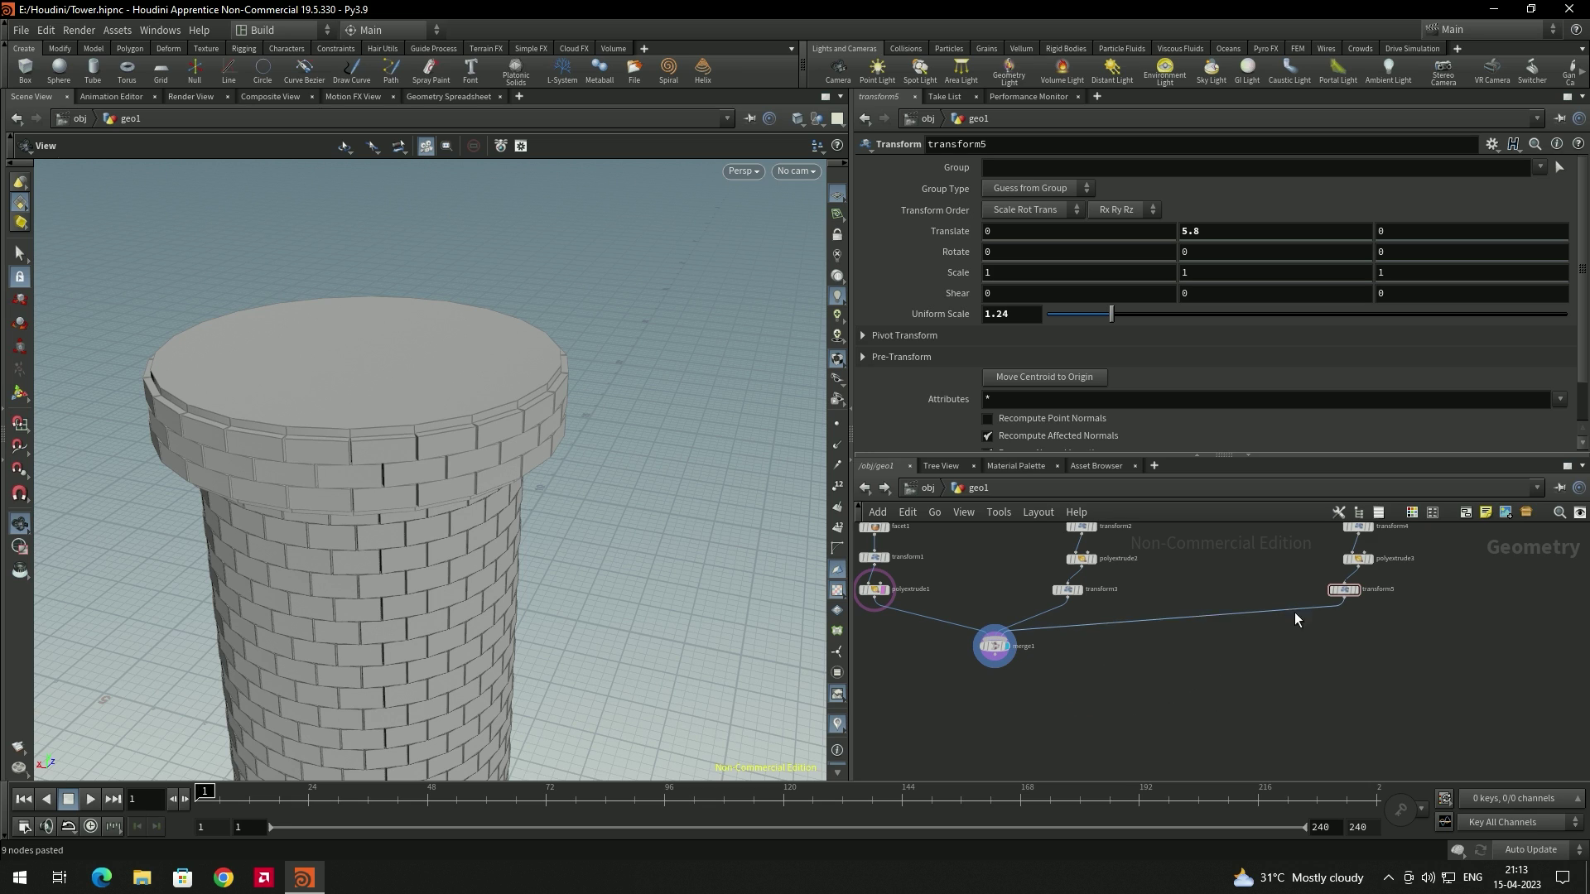
Set the End Cap Type of the duplicated chain's Sweep node, sweep3, to None.
{"action": "middle_click_drag", "start_coordinate": [1331, 627], "coordinate": [1225, 708]}
{"action": "middle_click_drag", "start_coordinate": [1345, 618], "coordinate": [1299, 688]}
{"action": "scroll", "coordinate": [1217, 662], "scroll_direction": "up", "scroll_amount": 5}
{"action": "left_click", "coordinate": [1182, 702]}
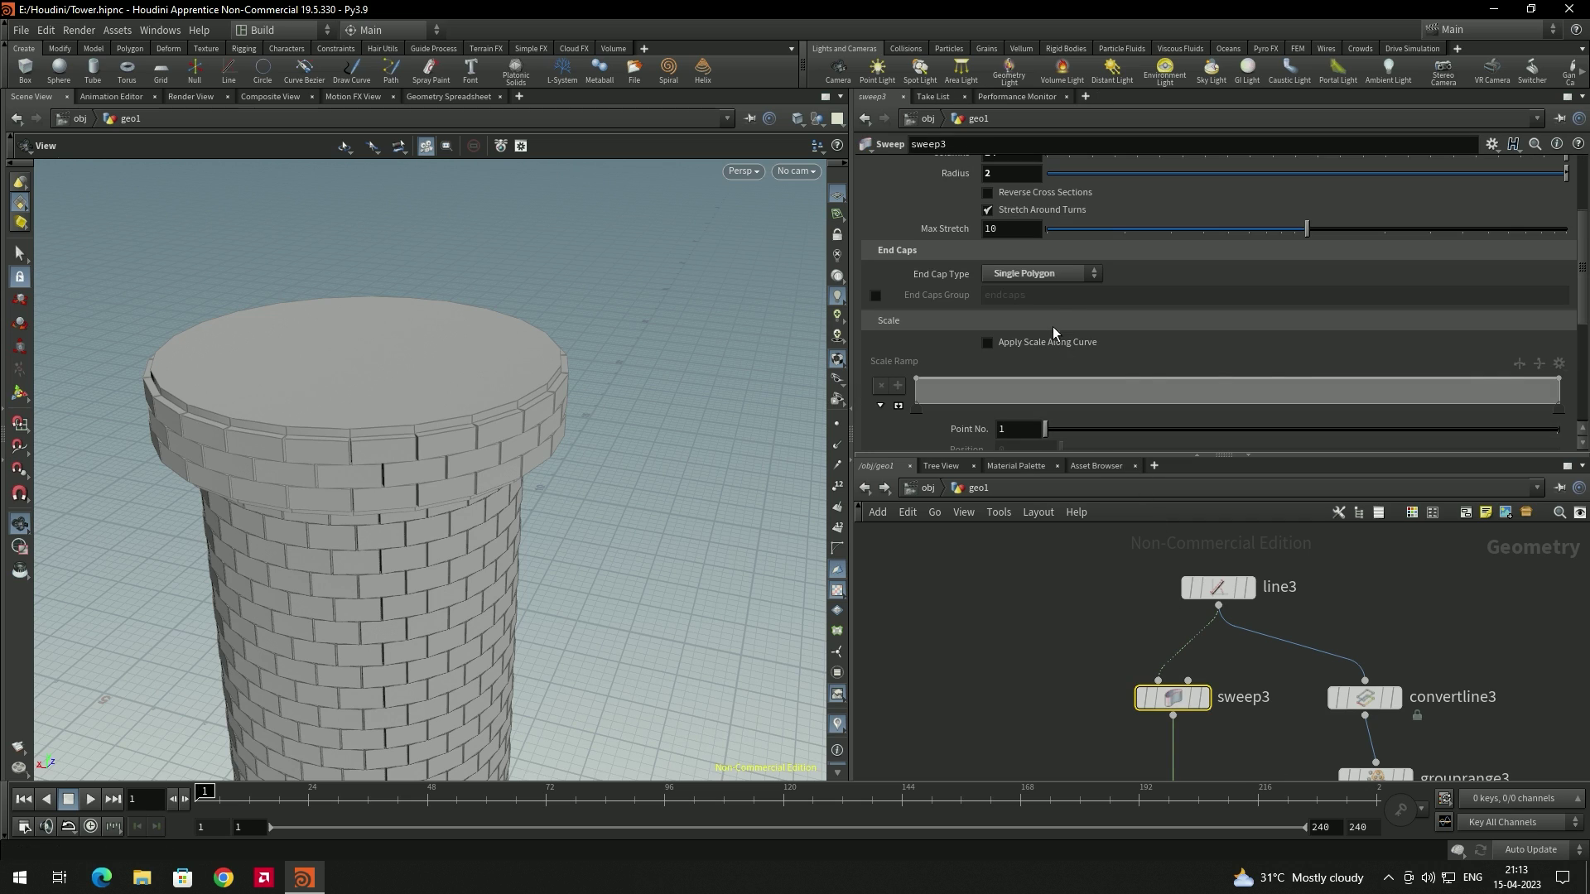
{"action": "scroll", "coordinate": [946, 358], "scroll_direction": "down", "scroll_amount": 5}
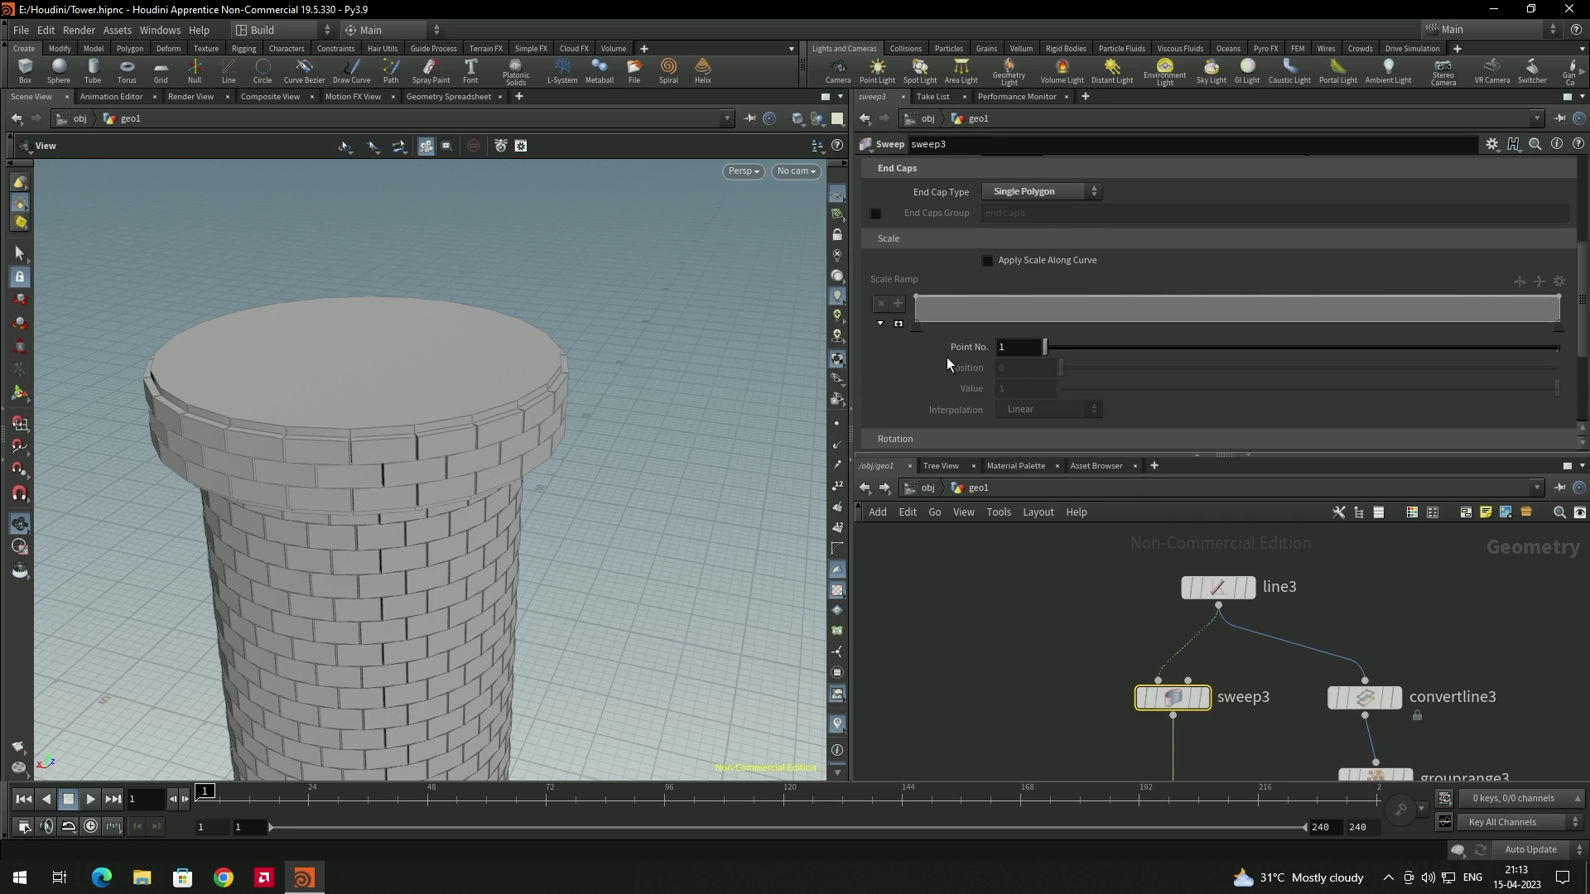
{"action": "scroll", "coordinate": [1051, 366], "scroll_direction": "up", "scroll_amount": 5}
{"action": "left_click", "coordinate": [1041, 335]}
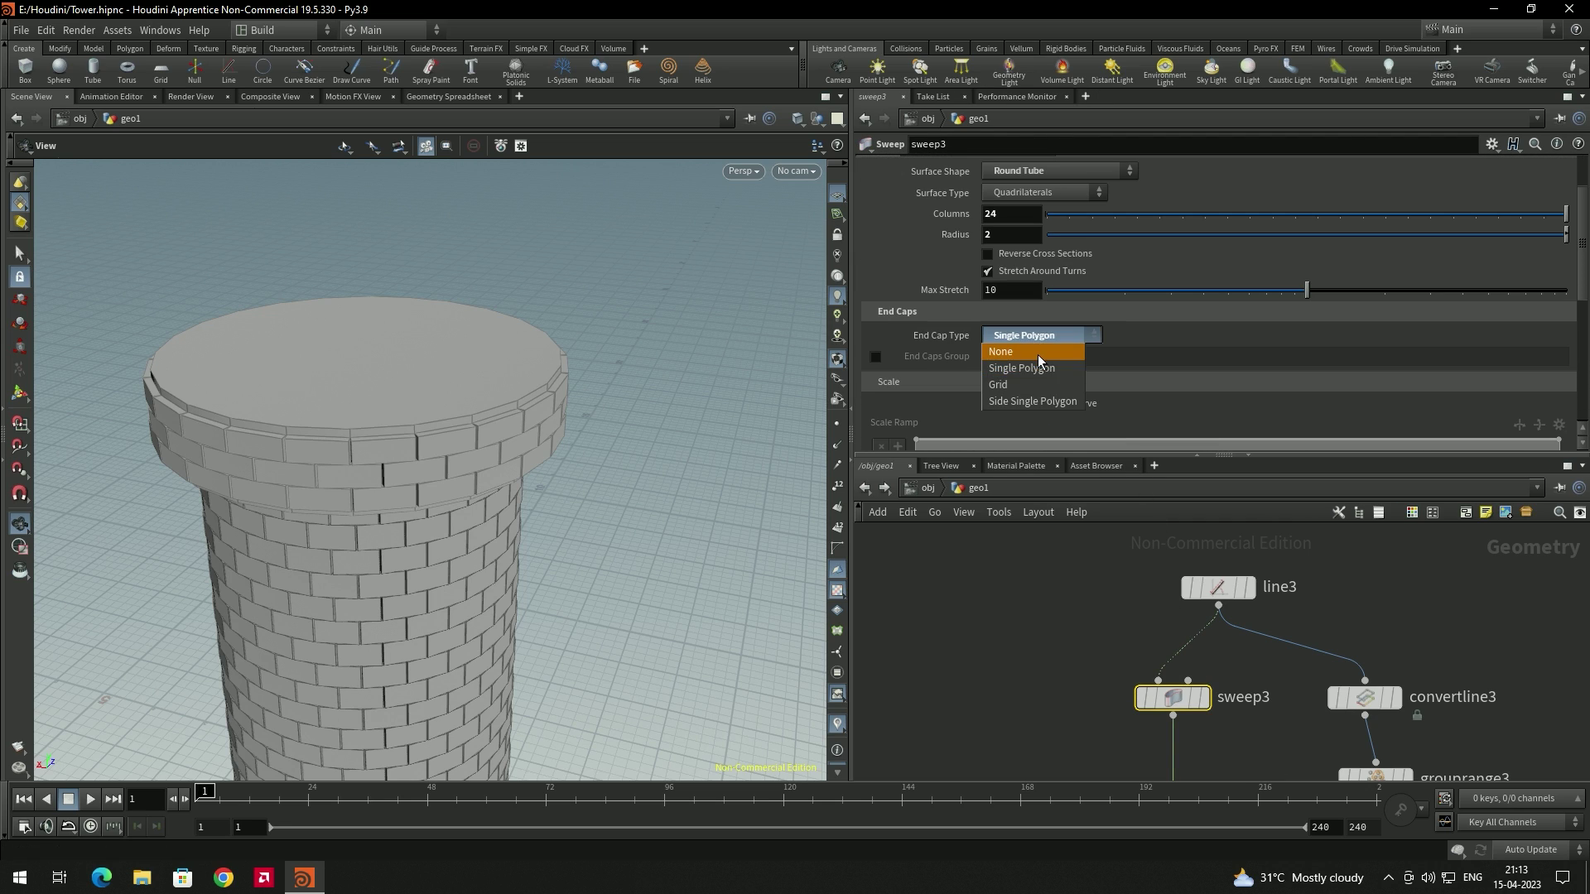
{"action": "left_click", "coordinate": [1036, 354]}
Set the Y translation of the duplicated ring's final Transform, transform5, to 6.6 and its Y rotation to 8.2.
{"action": "middle_click_drag", "start_coordinate": [1317, 735], "coordinate": [1298, 542]}
{"action": "middle_click_drag", "start_coordinate": [1316, 679], "coordinate": [1353, 550]}
{"action": "left_click", "coordinate": [1159, 633]}
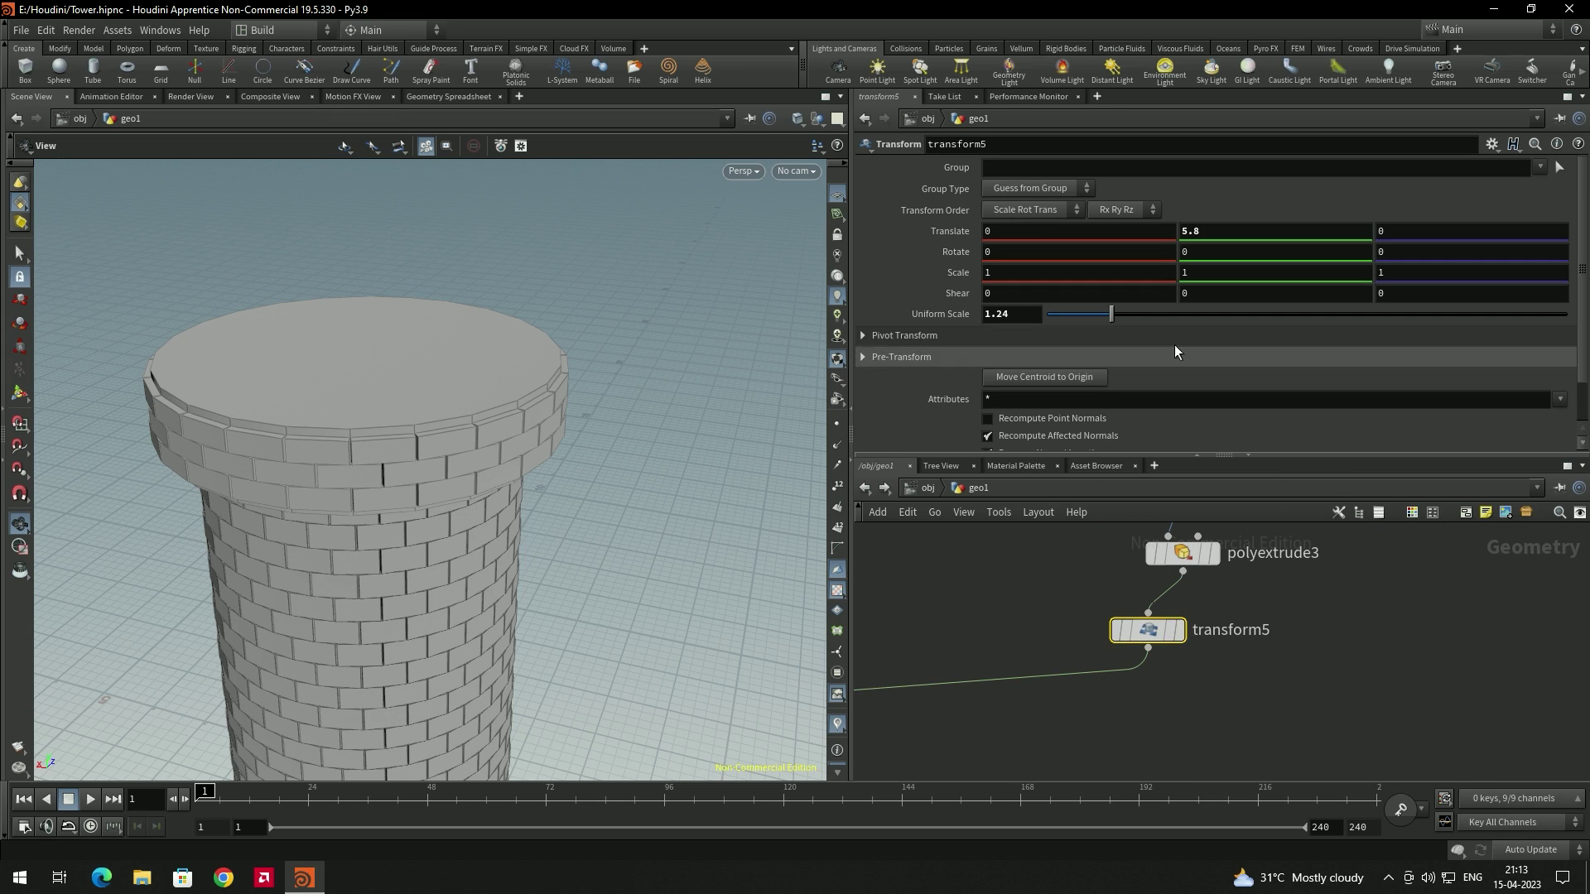
{"action": "middle_click_drag", "start_coordinate": [1190, 239], "coordinate": [195, 351]}
{"action": "left_click_drag", "start_coordinate": [639, 370], "coordinate": [592, 388]}
{"action": "left_click_drag", "start_coordinate": [579, 470], "coordinate": [525, 390]}
{"action": "scroll", "coordinate": [525, 390], "scroll_direction": "up", "scroll_amount": 1}
{"action": "middle_click_drag", "start_coordinate": [526, 393], "coordinate": [576, 338]}
{"action": "left_click_drag", "start_coordinate": [577, 338], "coordinate": [565, 604]}
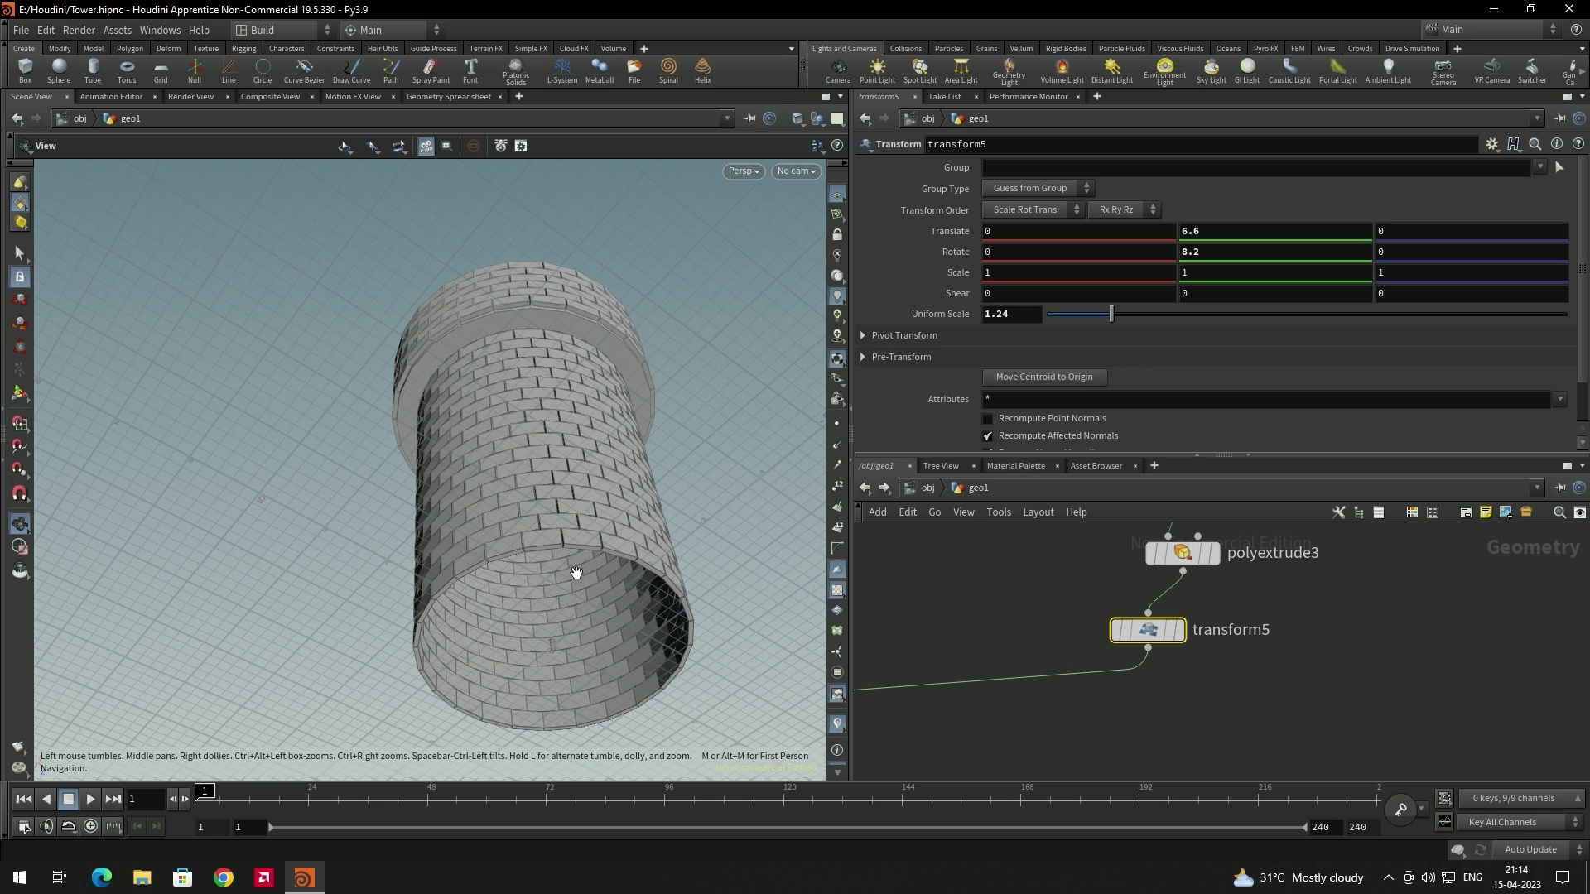
{"action": "left_click_drag", "start_coordinate": [571, 572], "coordinate": [530, 463]}
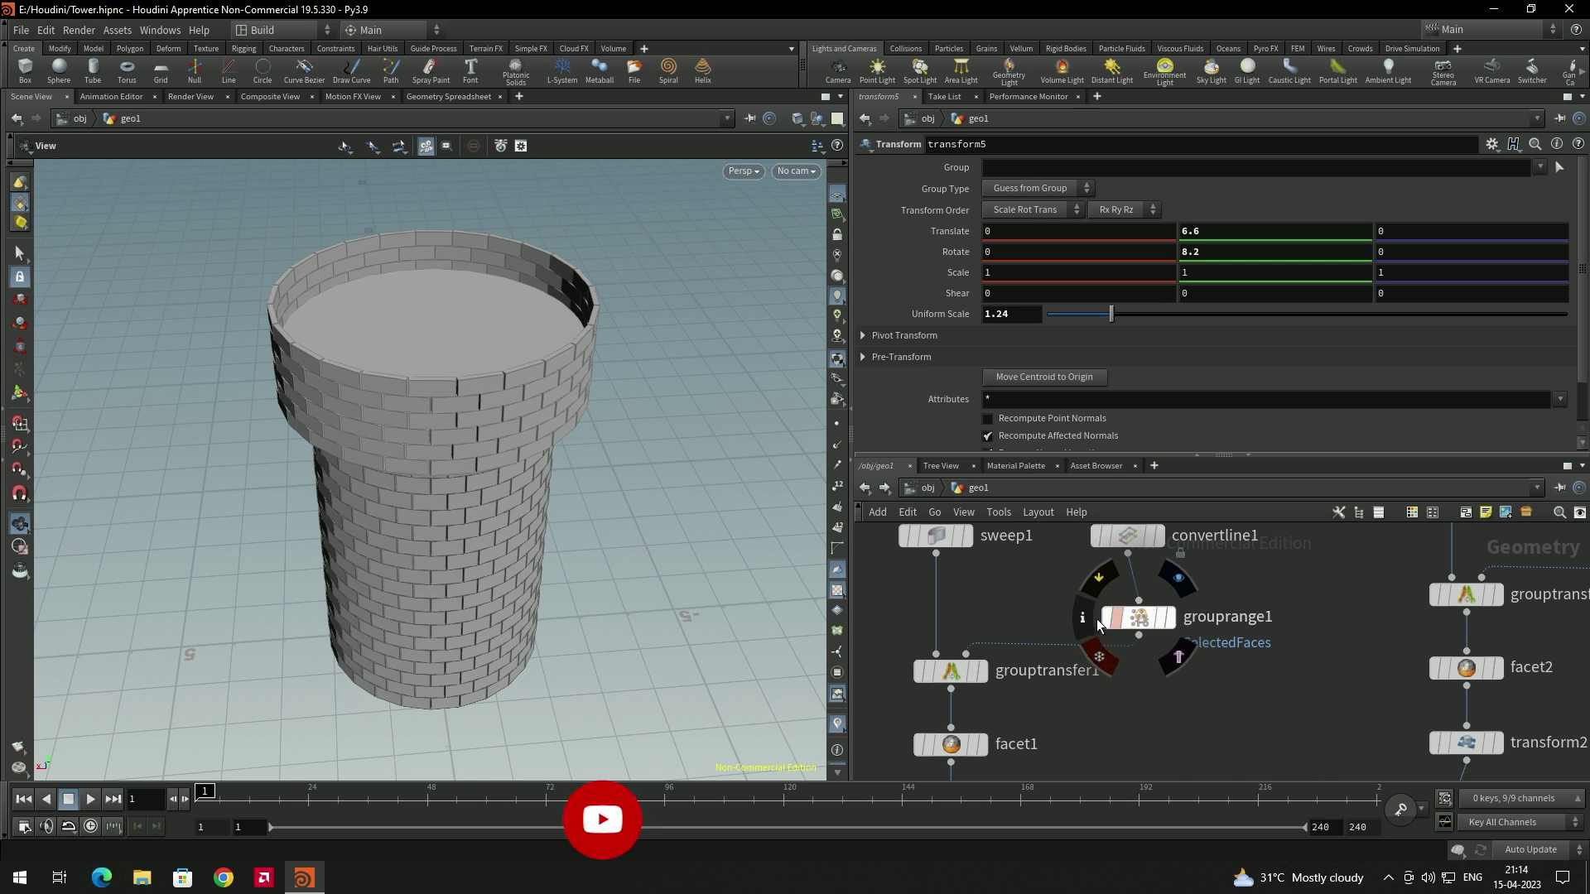
{"action": "middle_click_drag", "start_coordinate": [1022, 621], "coordinate": [1043, 667]}
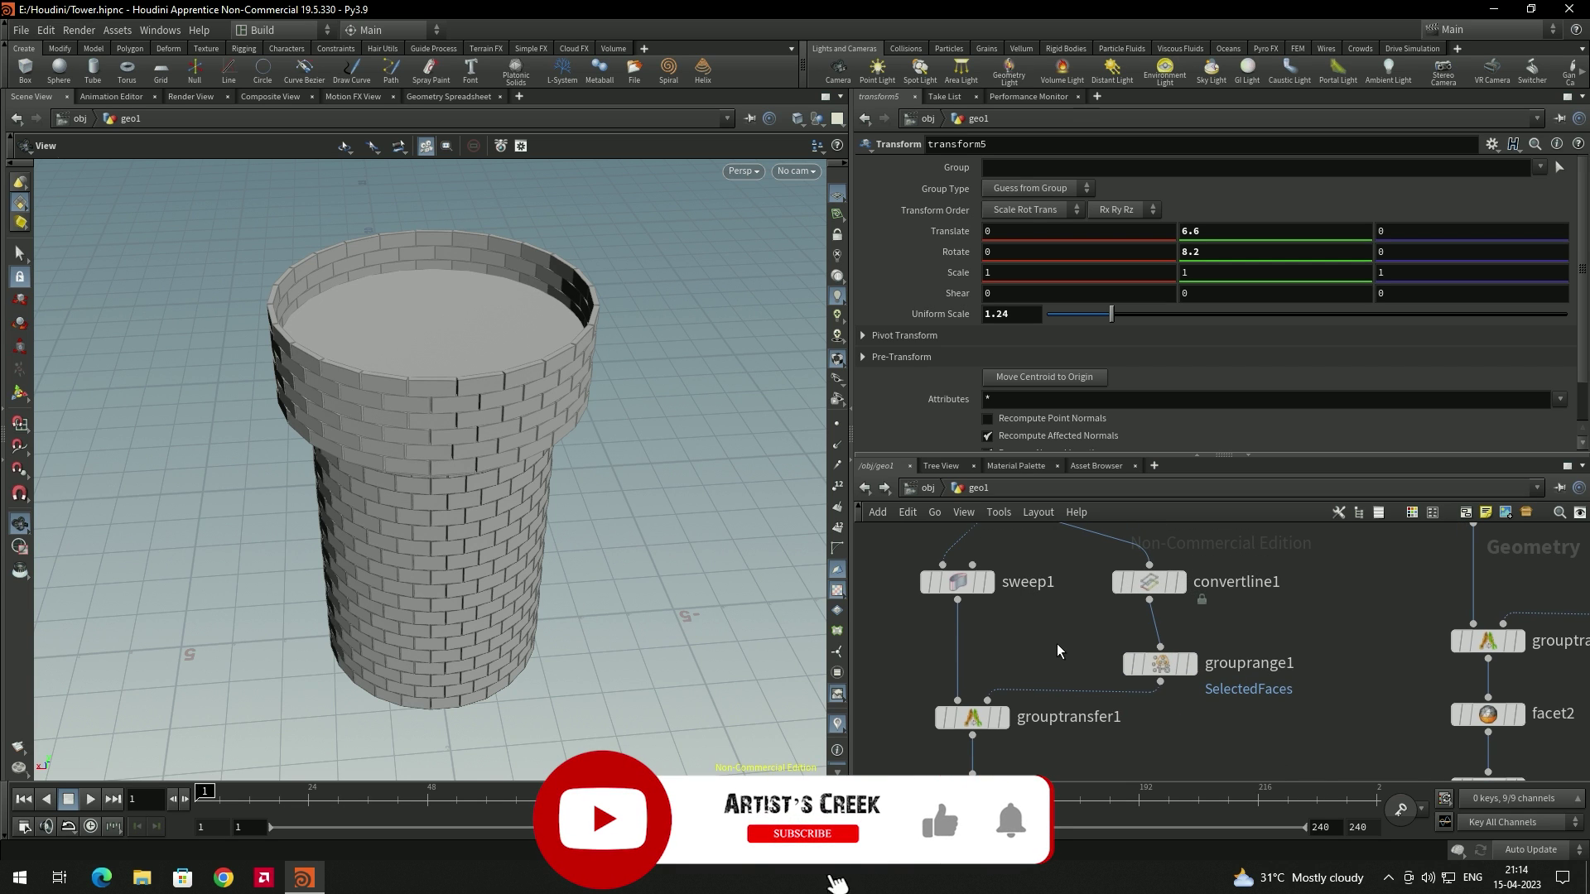